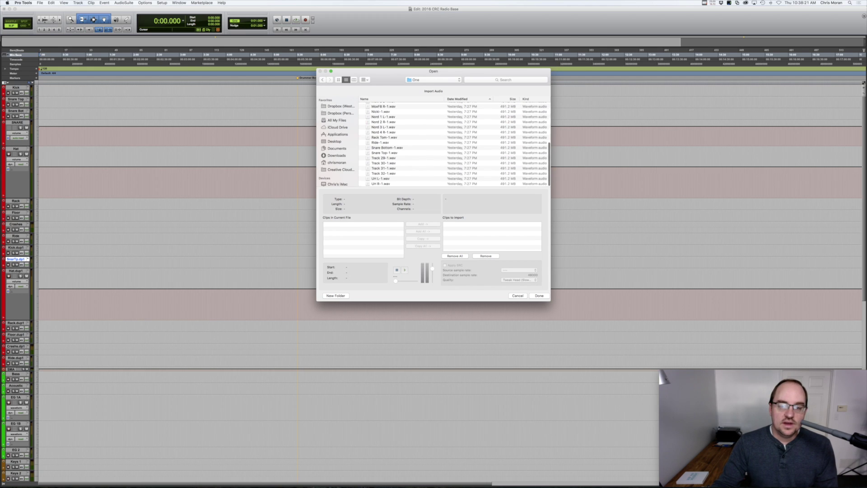
Step: Select every WAV file in the One folder, from Acoustic-1 through UH R-1, and add them to the clips to import
left_click(395, 105)
scroll(394, 105, "down", 6)
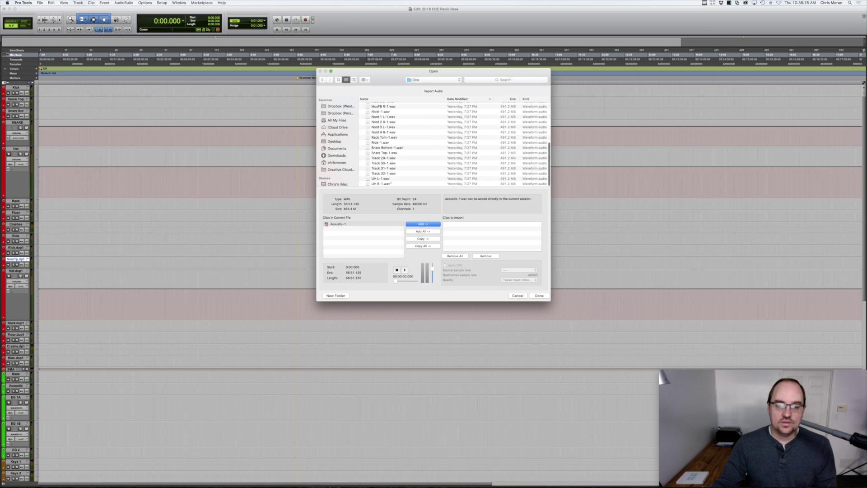
left_click(391, 183, "shift")
scroll(391, 183, "up", 10)
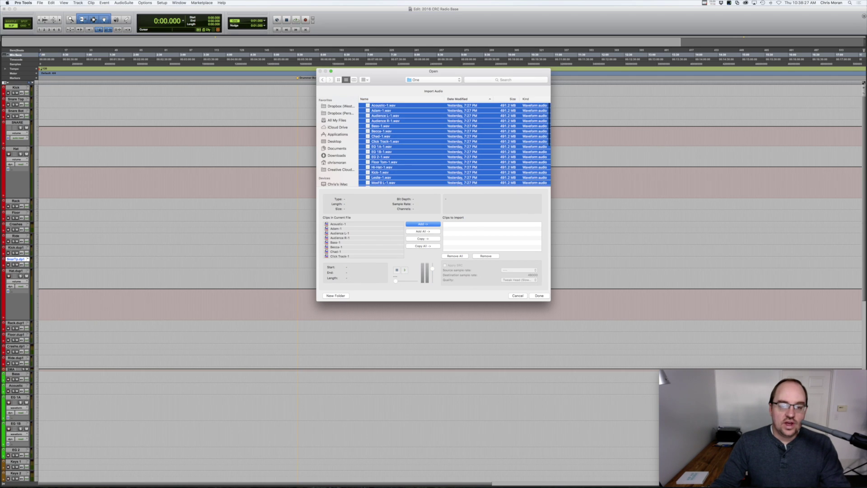
scroll(454, 144, "down", 5)
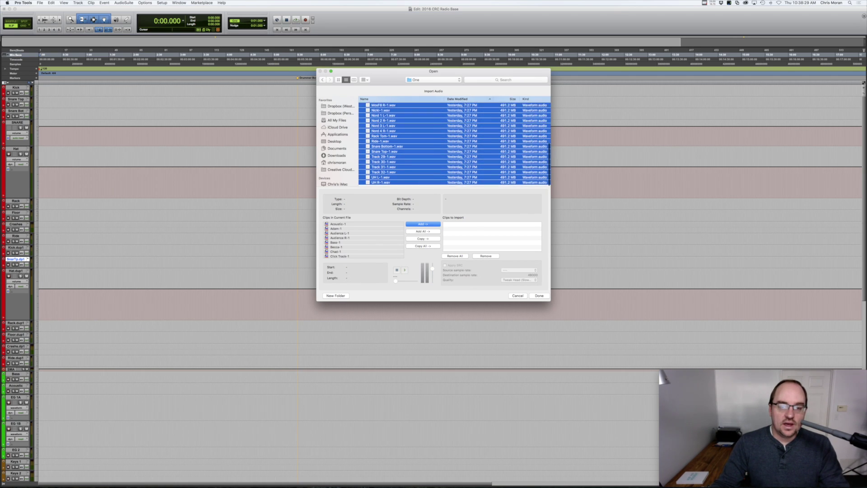
scroll(454, 144, "up", 5)
left_click(431, 224)
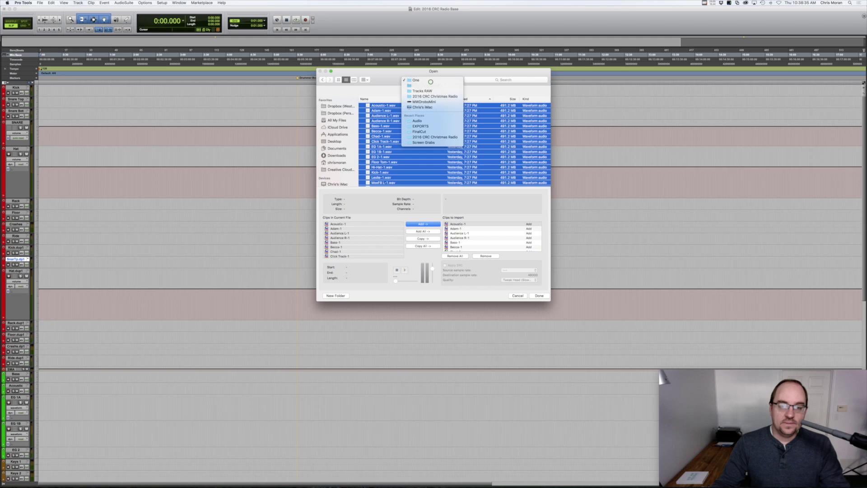
Step: Switch the import source to the Two folder and review its audio files
left_click(430, 84)
left_click(381, 111)
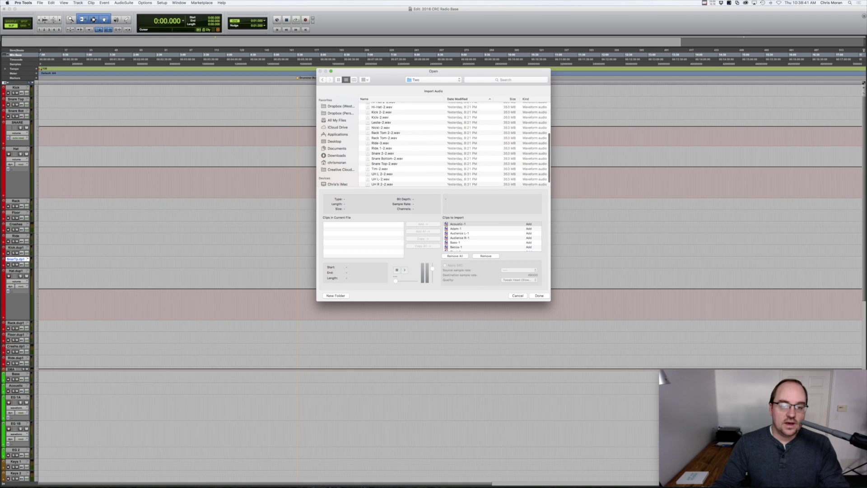
scroll(454, 142, "up", 5)
scroll(454, 142, "down", 4)
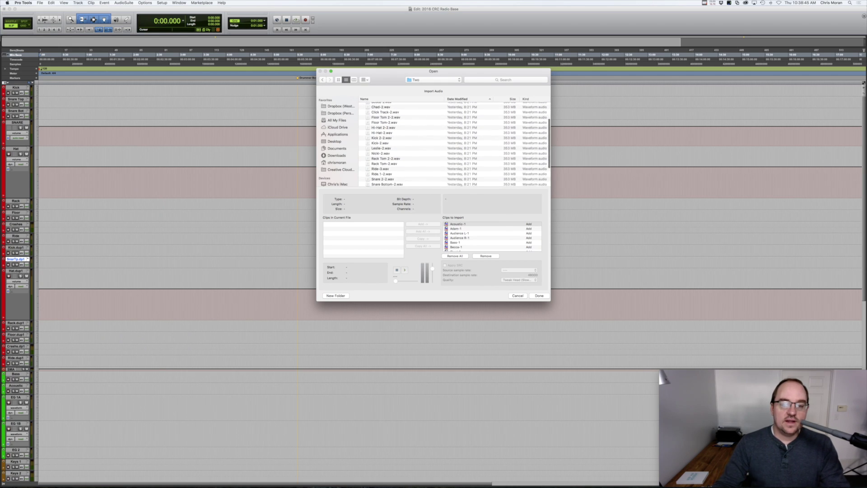
scroll(453, 142, "down", 4)
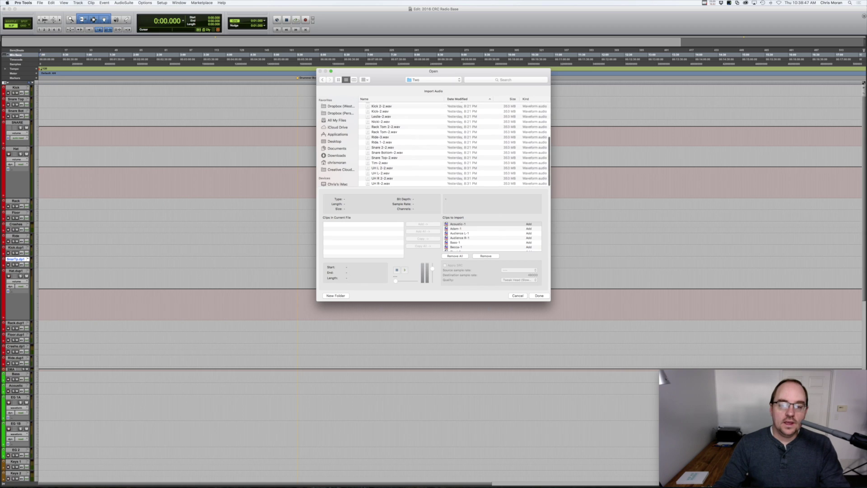
scroll(454, 142, "up", 8)
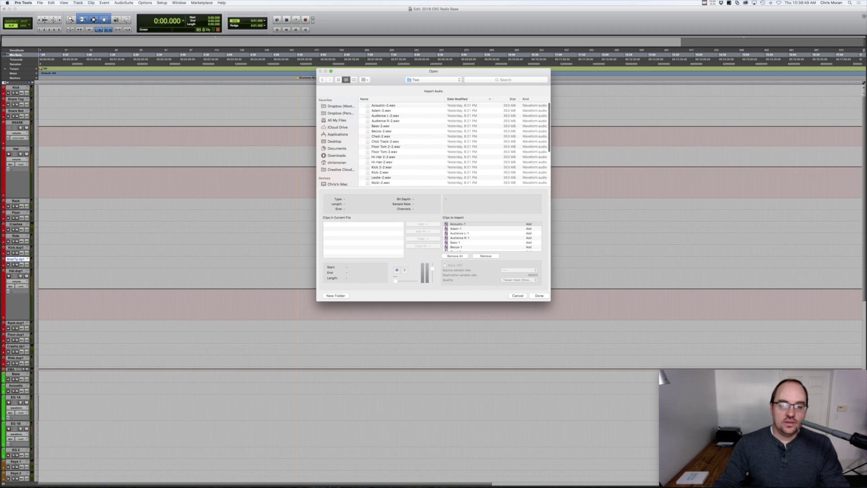
Step: Select all WAV files in the Two folder except the one right after Snare Top-2.wav, and add them to the clips to import
left_click(402, 125)
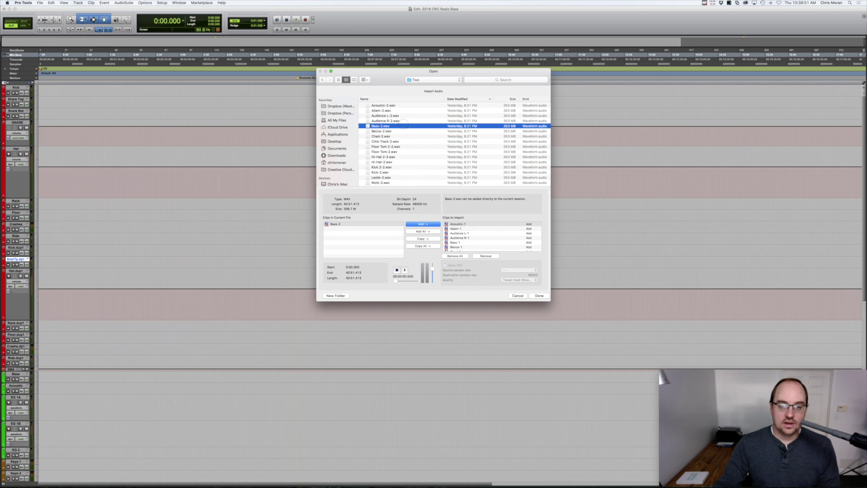
left_click(392, 105)
scroll(392, 149, "down", 6)
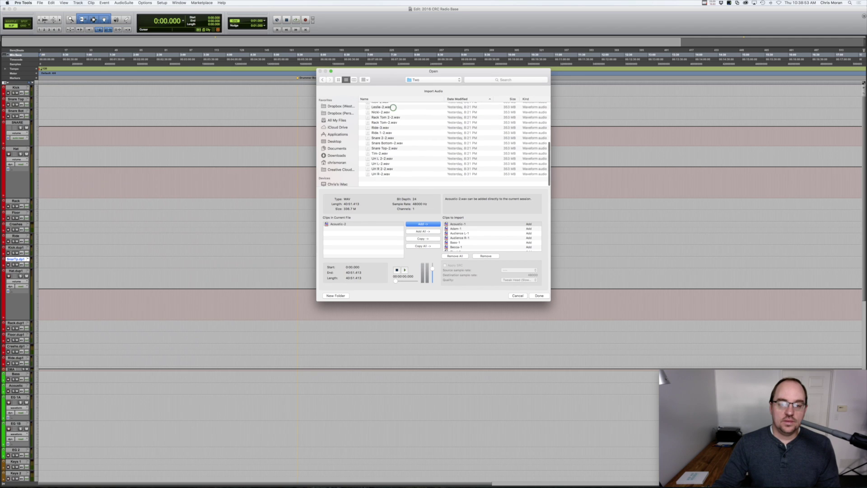
left_click(392, 184, "shift")
left_click(383, 163, "super")
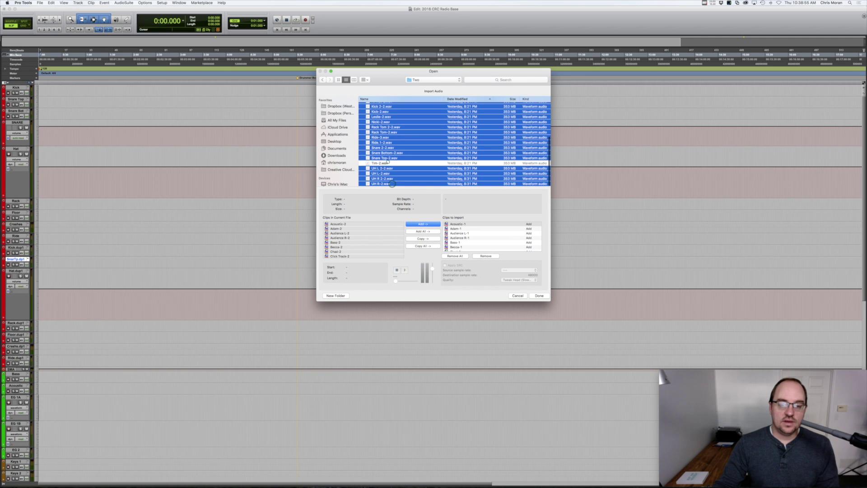
left_click(428, 224)
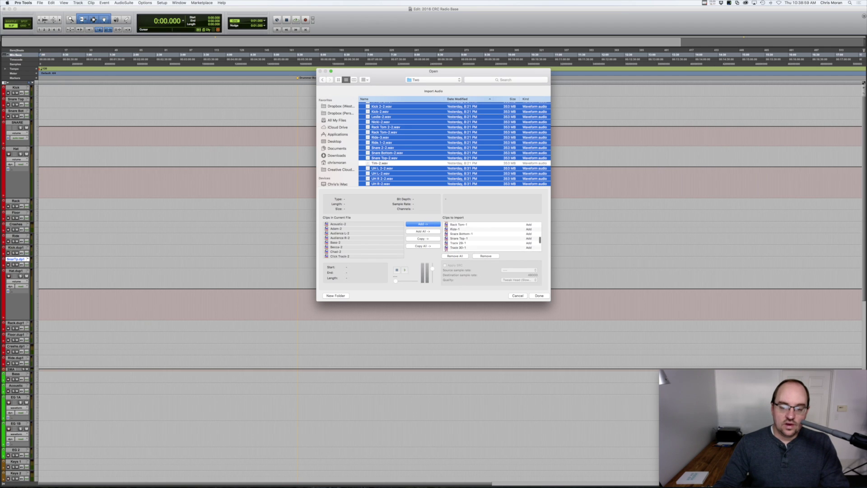
Step: Import the queued audio files into the Clip List, then show the session's clip list and clear its selection
left_click(539, 295)
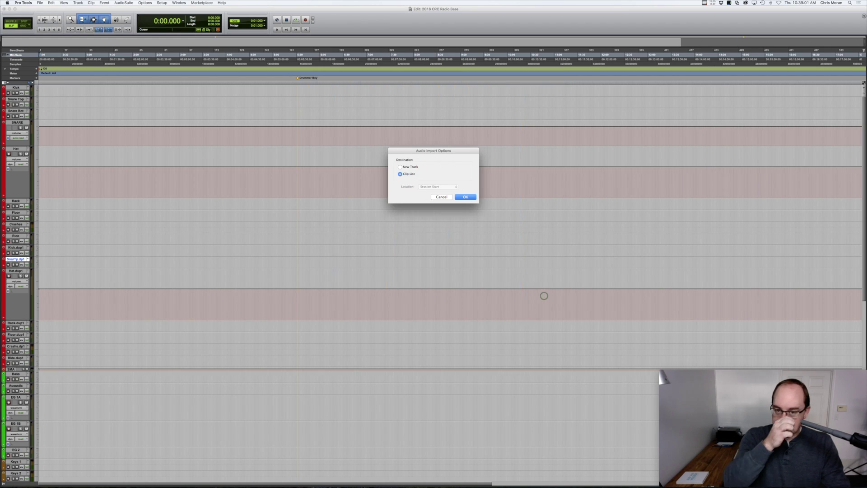
key("Return")
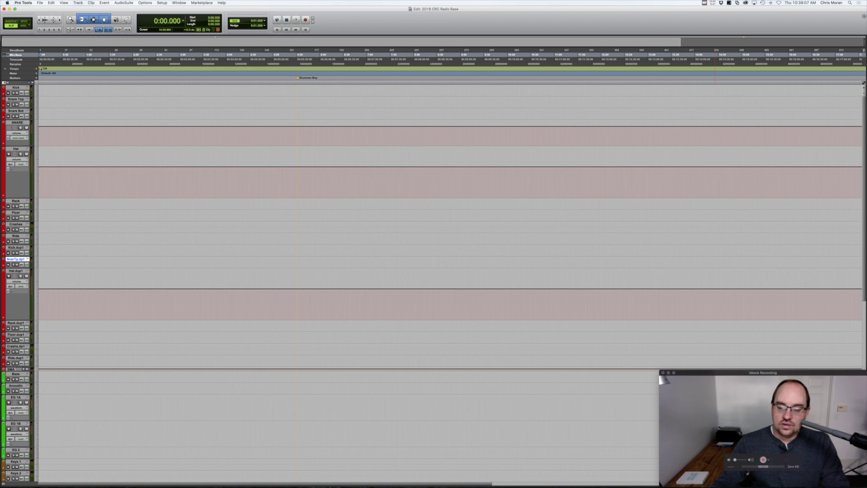
left_click_drag(753, 381, 726, 371)
left_click(631, 366)
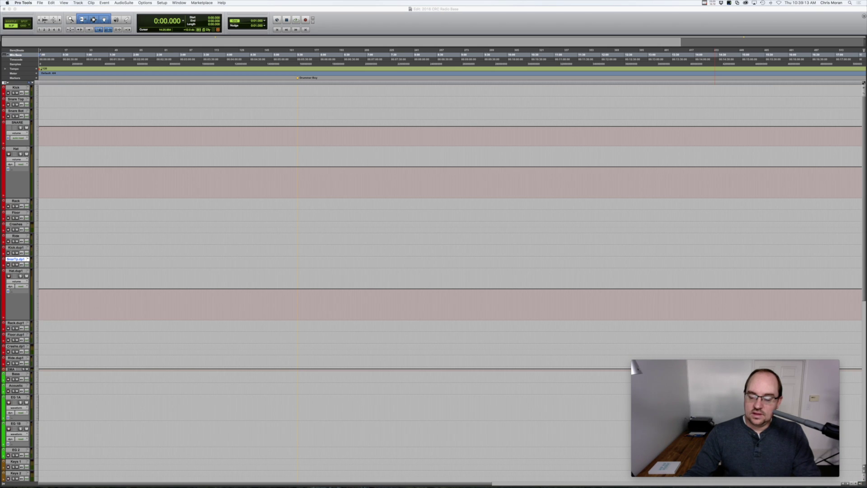
key("super+shift+l")
left_click_drag(633, 368, 660, 378)
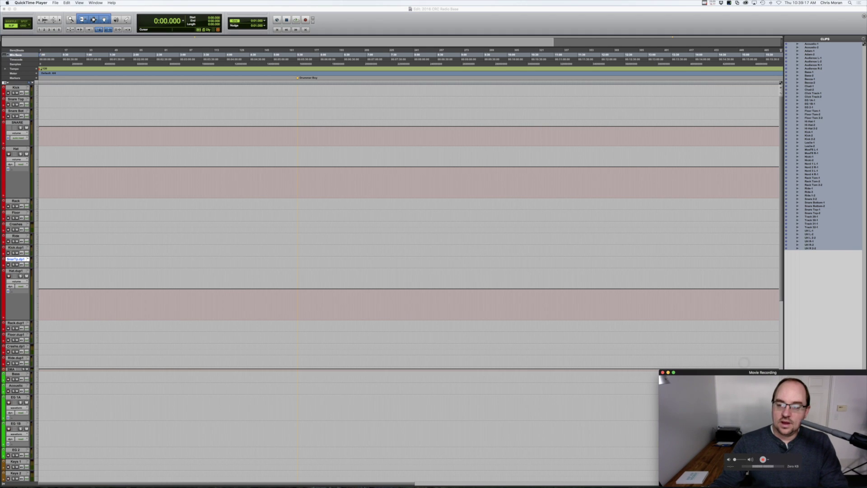
left_click(813, 296)
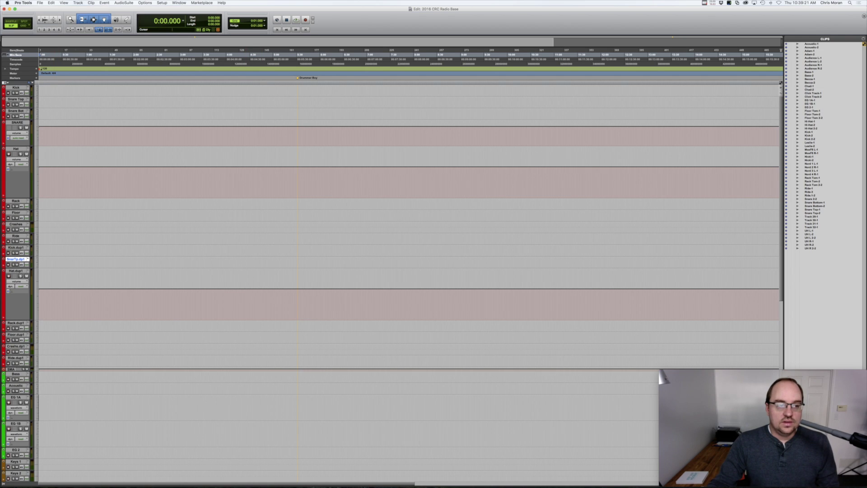
Step: Select all tracks in the session and set them to one uniform track height, leaving only Snare Top selected
scroll(406, 271, "down", 5)
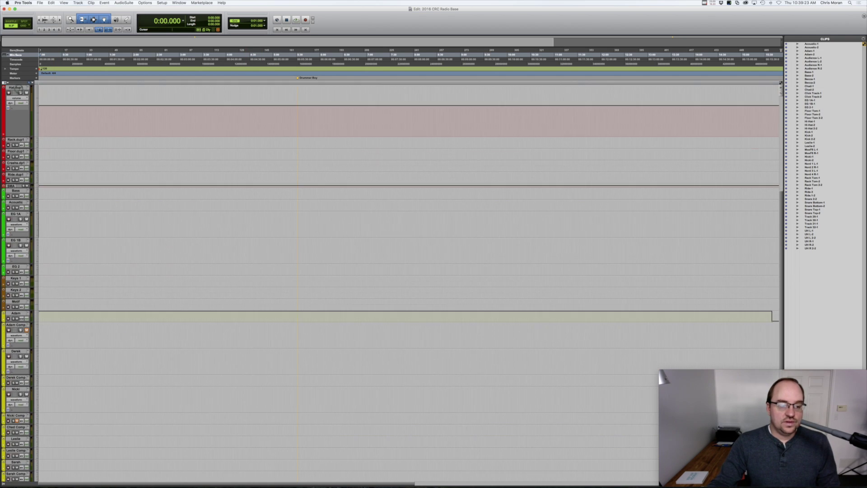
scroll(407, 271, "down", 5)
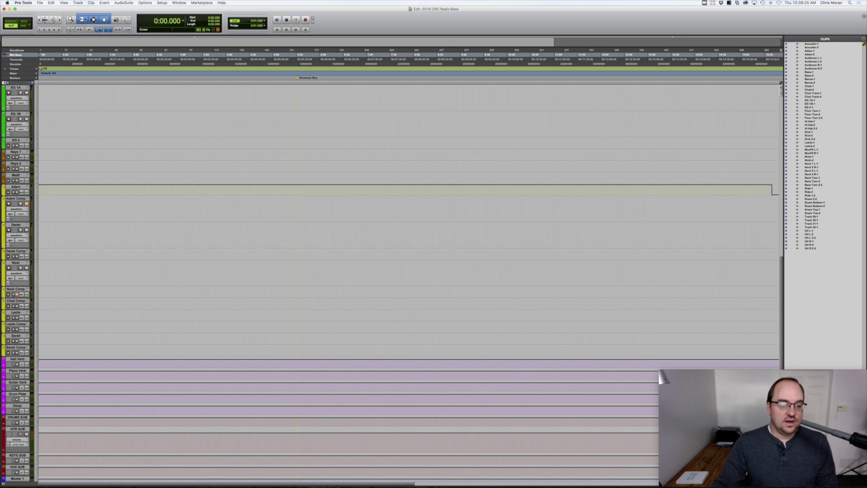
scroll(407, 271, "up", 10)
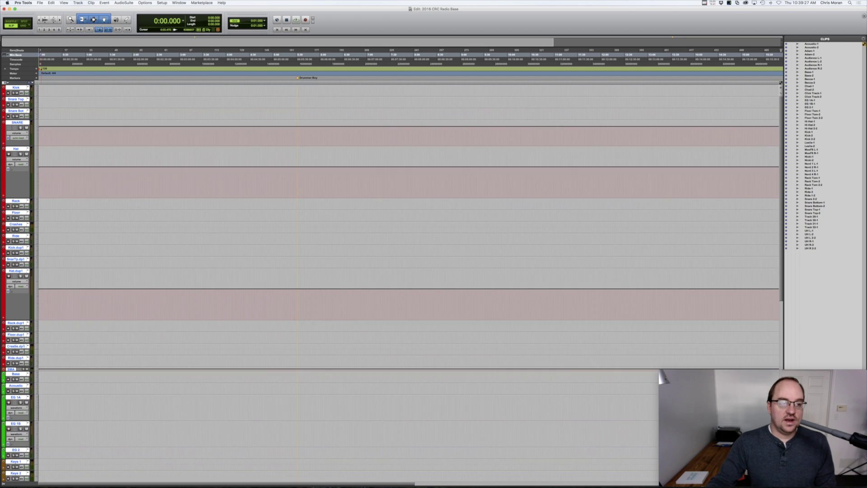
left_click(36, 153)
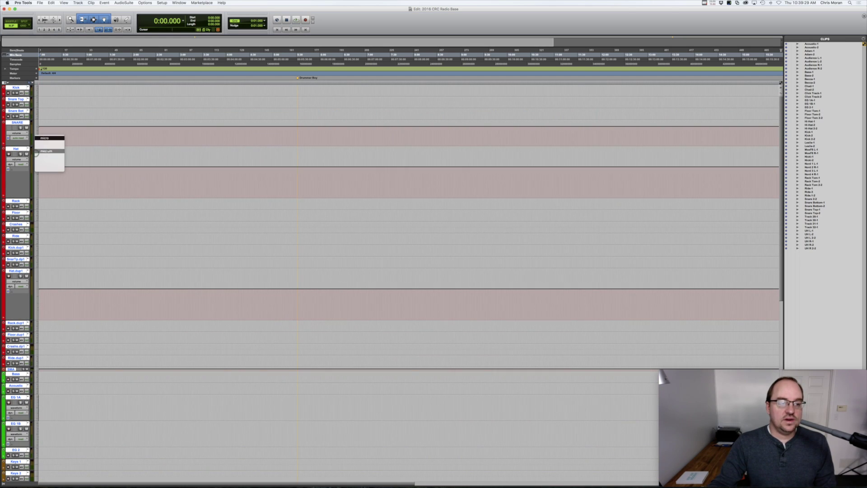
left_click(45, 151, "alt")
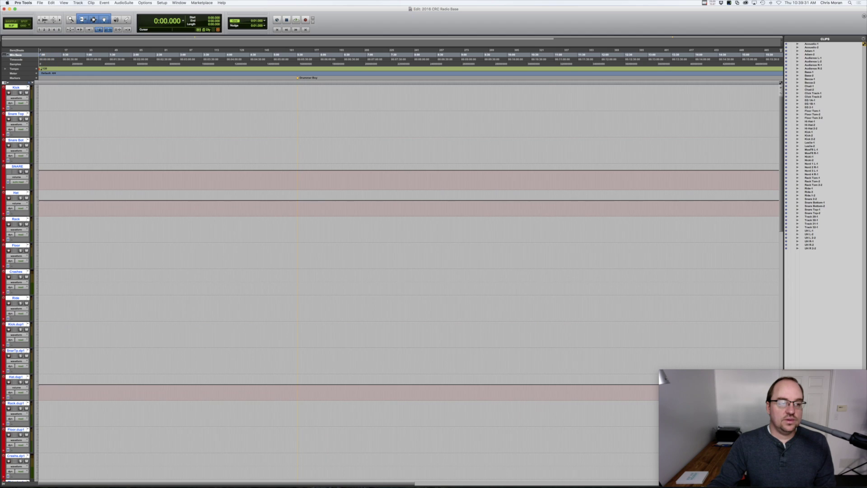
left_click(15, 114)
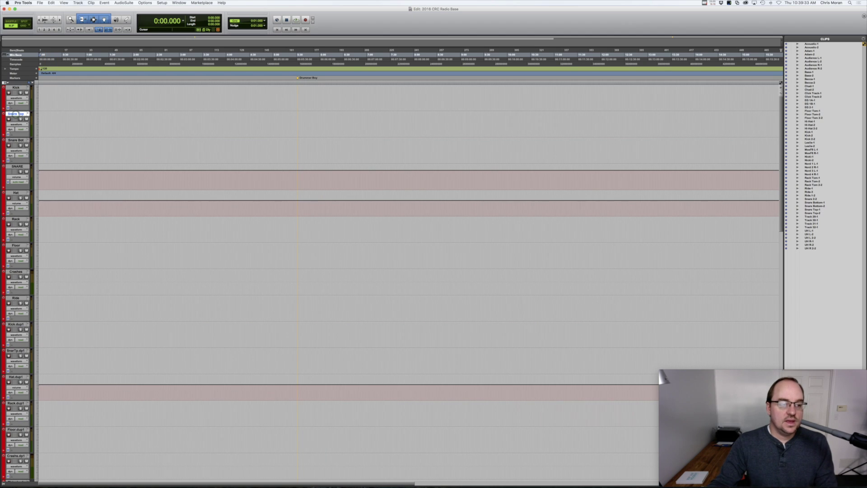
Step: Rename the duplicate kick track as 2 Kick
scroll(407, 271, "down", 4)
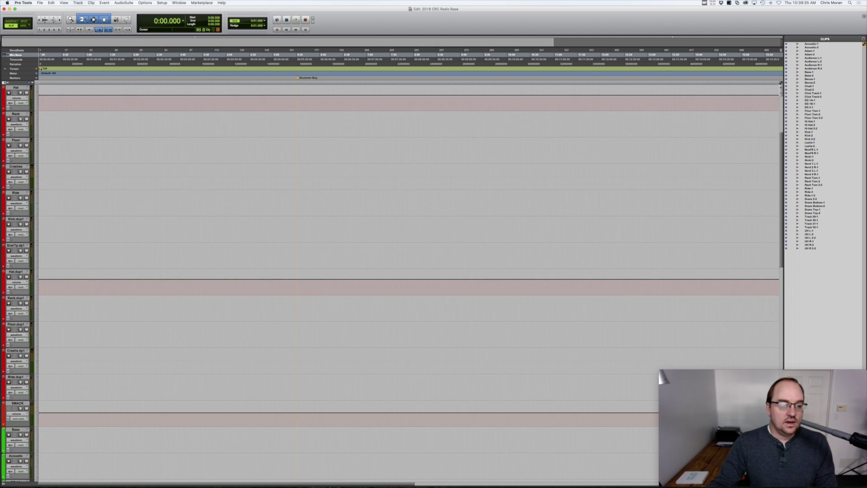
scroll(407, 271, "up", 4)
scroll(407, 271, "down", 3)
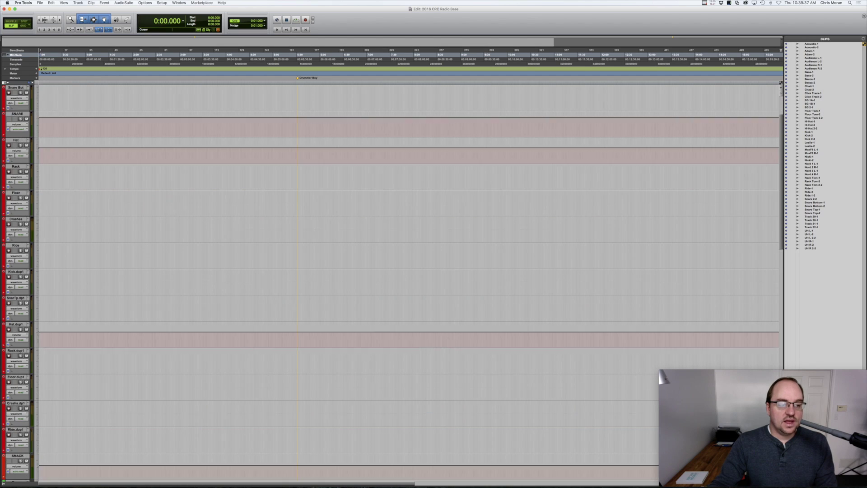
double_click(16, 245)
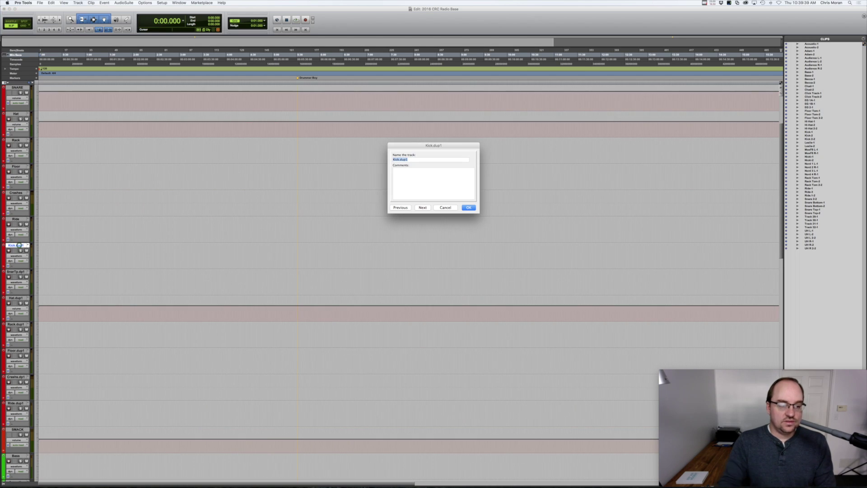
type("2 Kick")
key("Return")
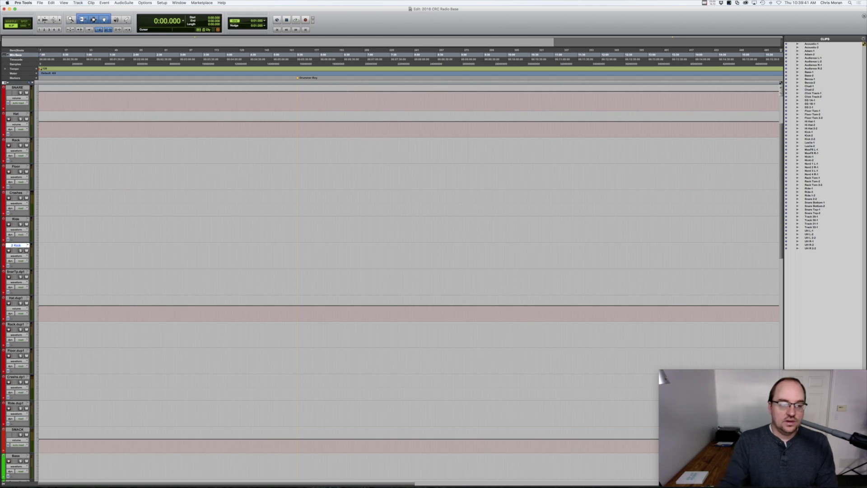
Step: Rename the duplicate snare and hat tracks as 2 Snare and 2 Hat
double_click(16, 272)
type("2 Snare")
key("super+Right")
type("2 Hat")
key("super+Right")
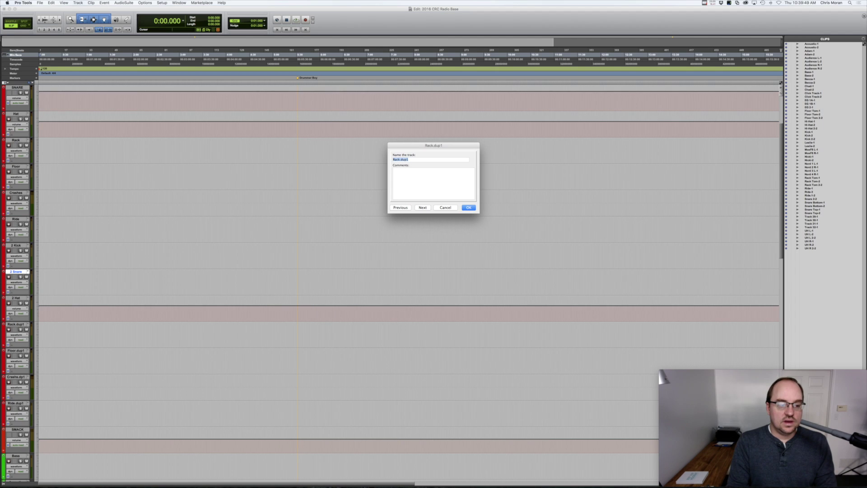
Step: Rename the duplicate rack and floor tom tracks as 2 Rack and 2 Floor
type("2")
key("super+Right")
key("super+Right")
type("2 F")
key("super+Left")
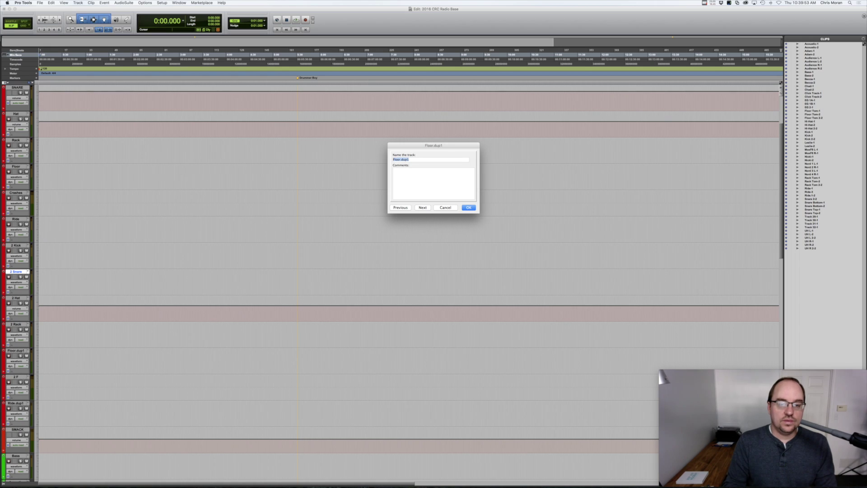
type("2 Floor")
Step: Rename the duplicate crashes and ride tracks as 2 Crashes and 2 Ride
key("super+Right")
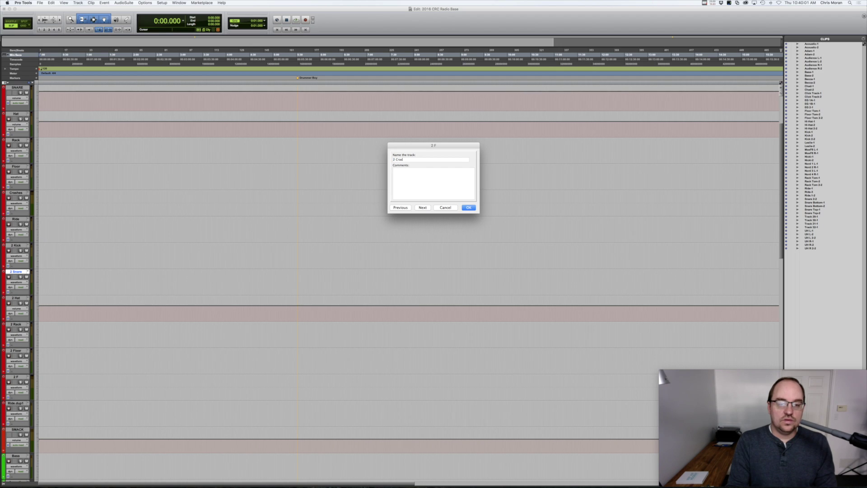
key("super+Right")
type("2")
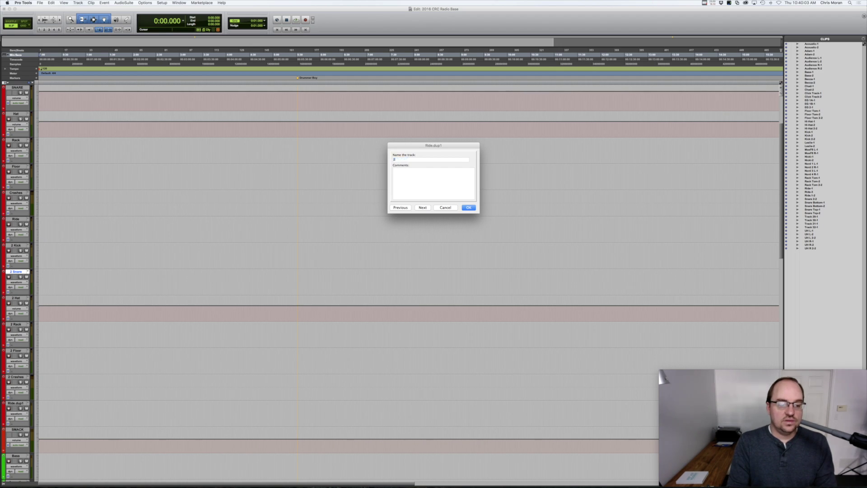
type(" Ride")
key("Return")
Step: Rename the Keys 1, Keys 2 and Motif tracks as Nord 1, Nord 2 and MO8
scroll(13, 299, "down", 10)
scroll(26, 304, "down", 6)
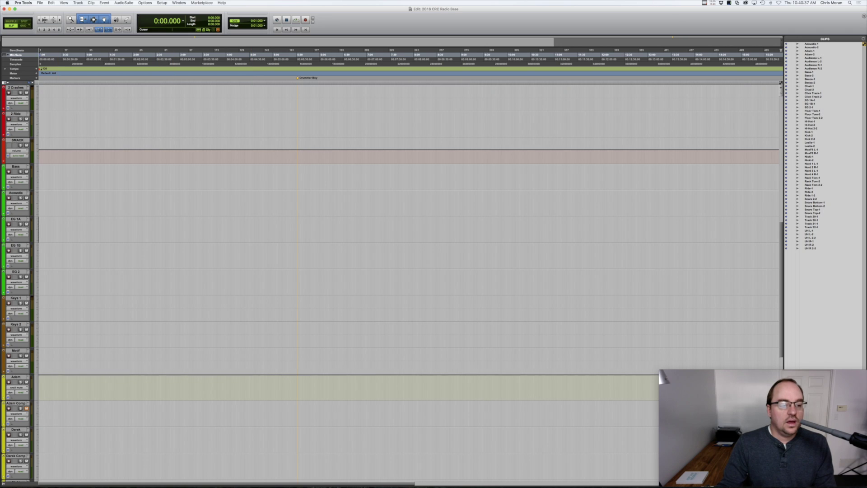
double_click(17, 297)
type("Nord 1Nord 2")
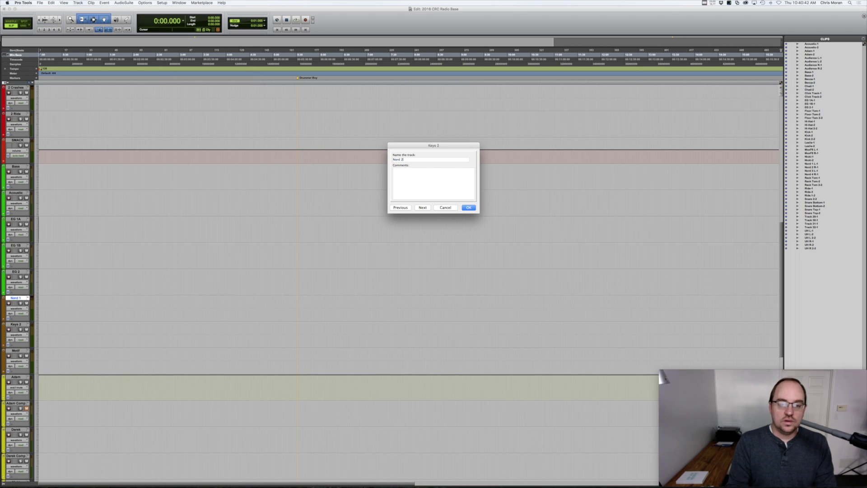
key("super+Right")
type("MO8")
key("Return")
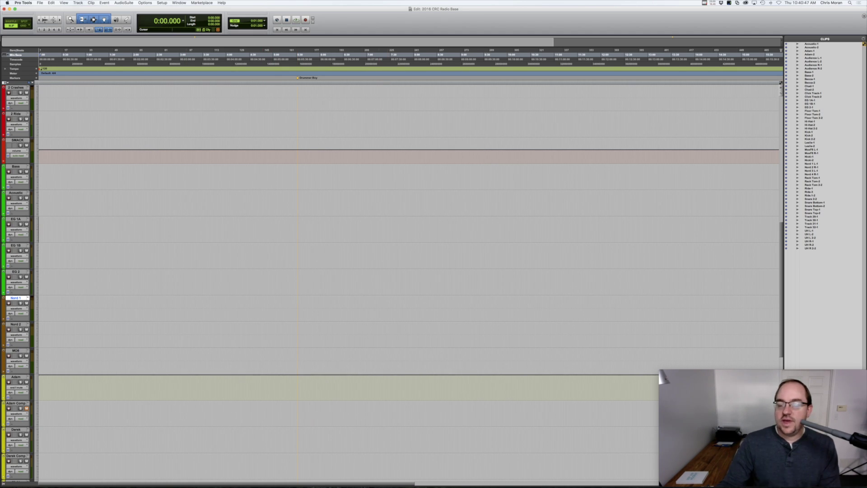
scroll(406, 271, "down", 5)
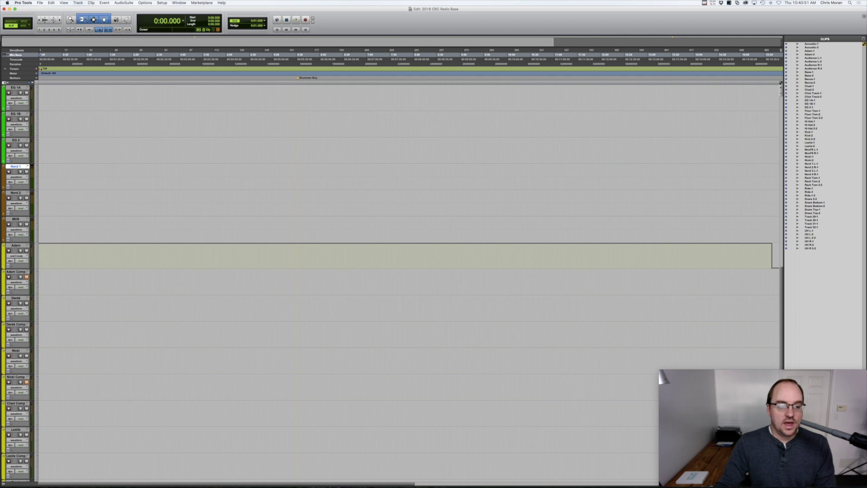
Step: Try to rename the second vocalist's track with the name of another recorded singer
double_click(17, 298)
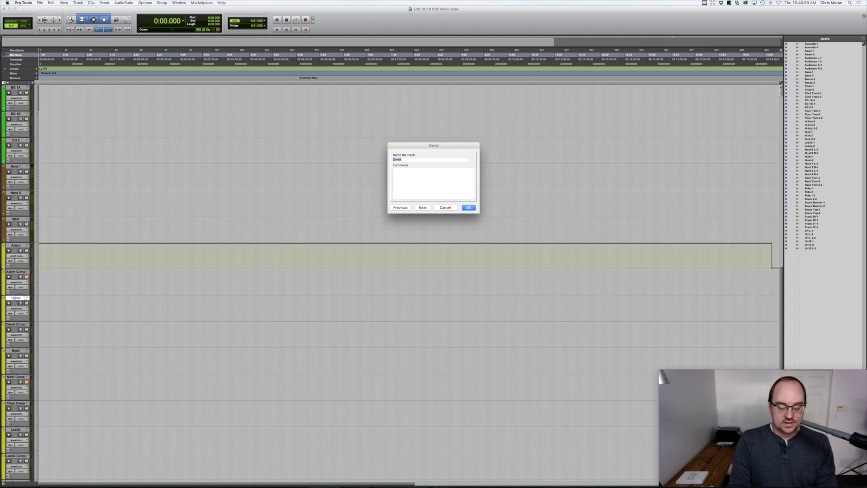
type("Chi")
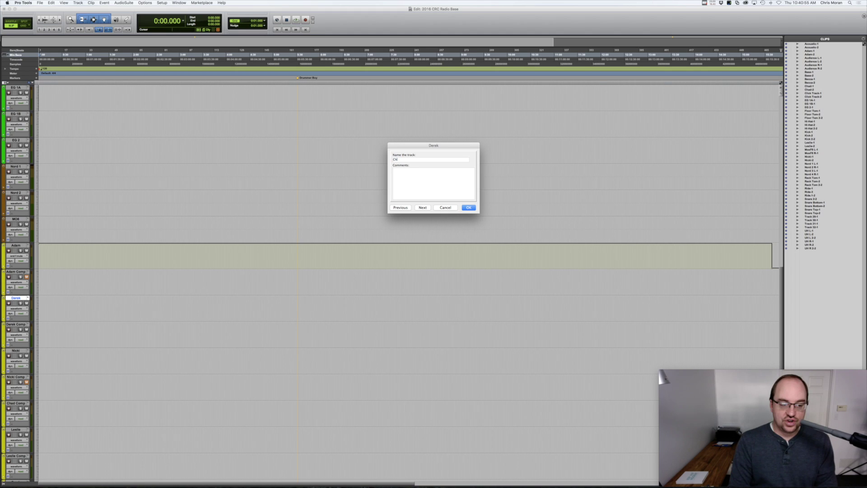
key("super+Right")
key("super+Left")
type("Chad")
key("super+Right")
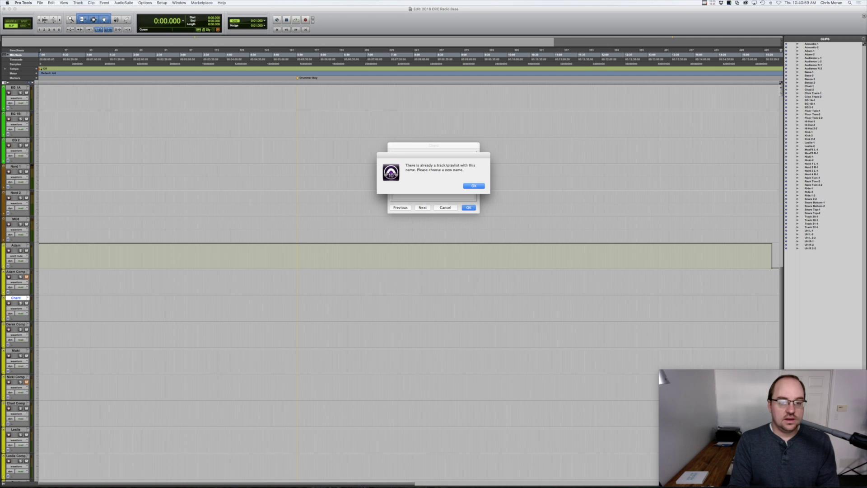
key("Return")
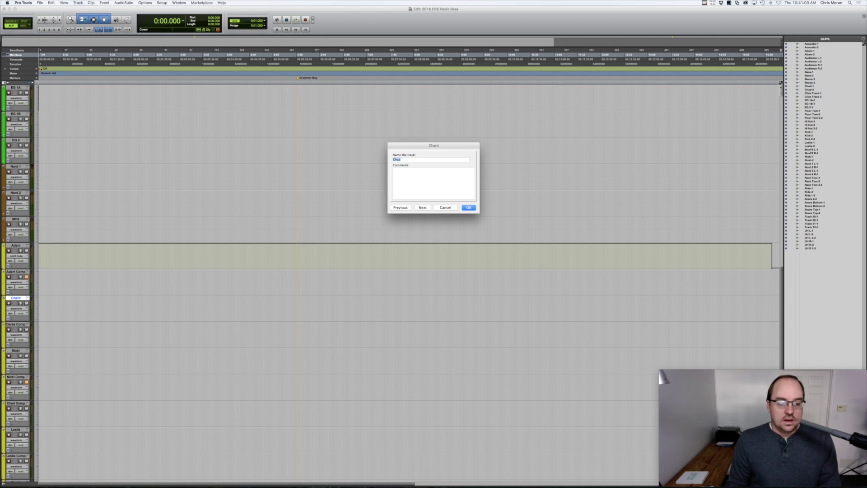
key("Escape")
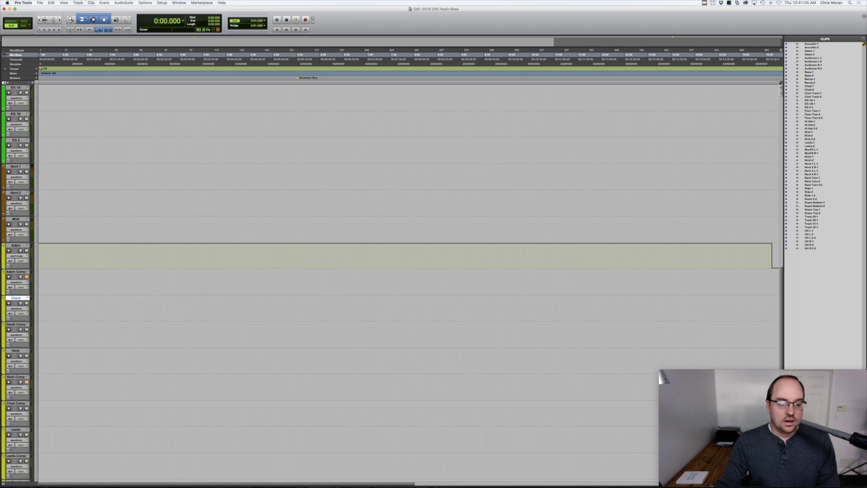
Step: Show and activate the hidden vocal track belonging above its singer's comp track, and match its track height to the other vocals
scroll(407, 280, "down", 3)
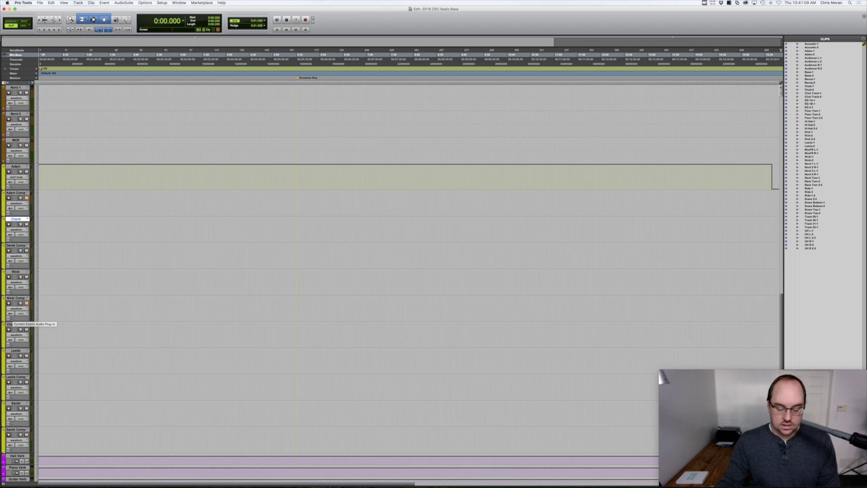
key("super+equal")
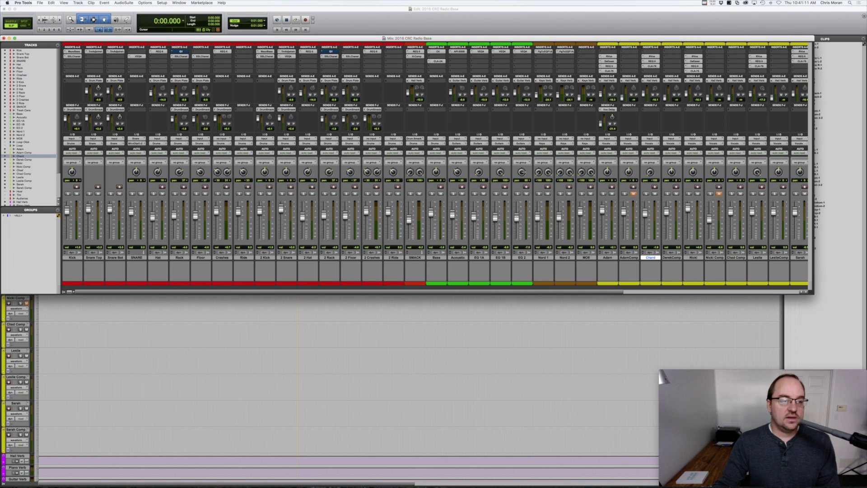
right_click(21, 170)
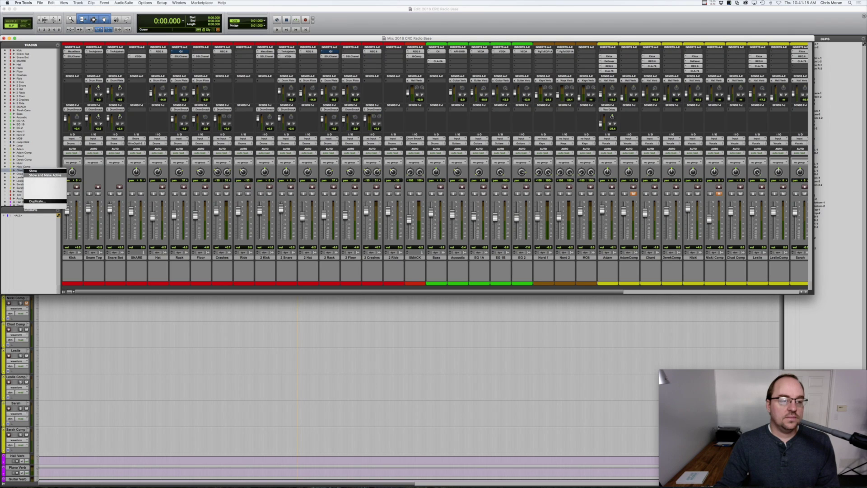
left_click(45, 176)
key("super+equal")
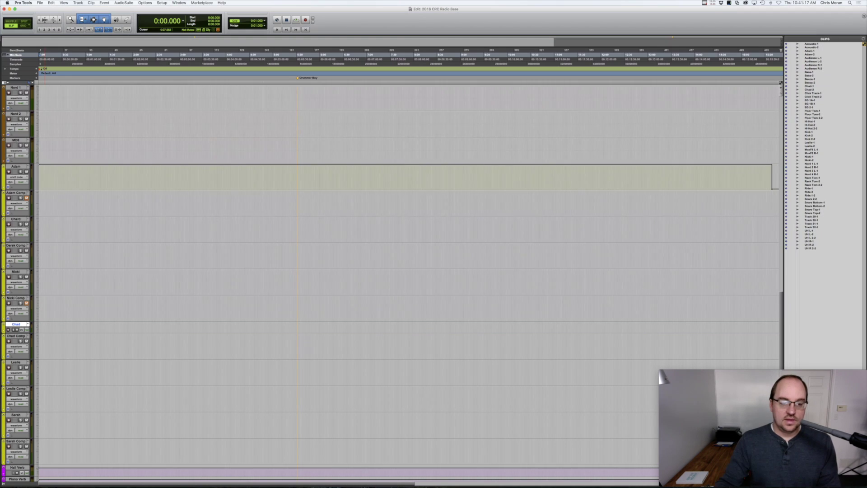
left_click(31, 329)
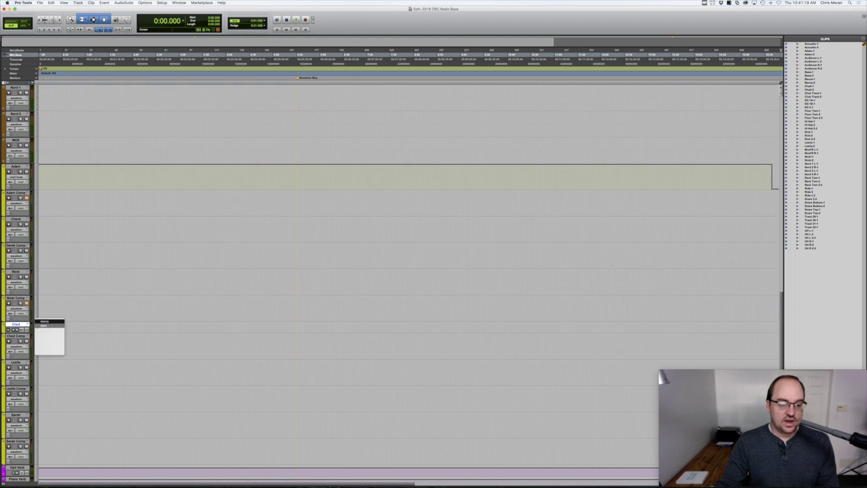
left_click(47, 334)
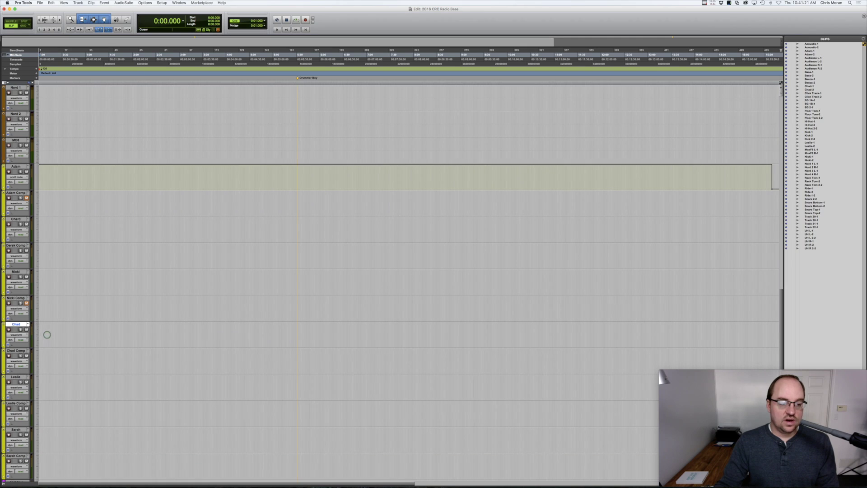
Step: Delete the mistakenly renamed vocal track and the comp track directly below it
left_click(18, 219)
right_click(18, 245)
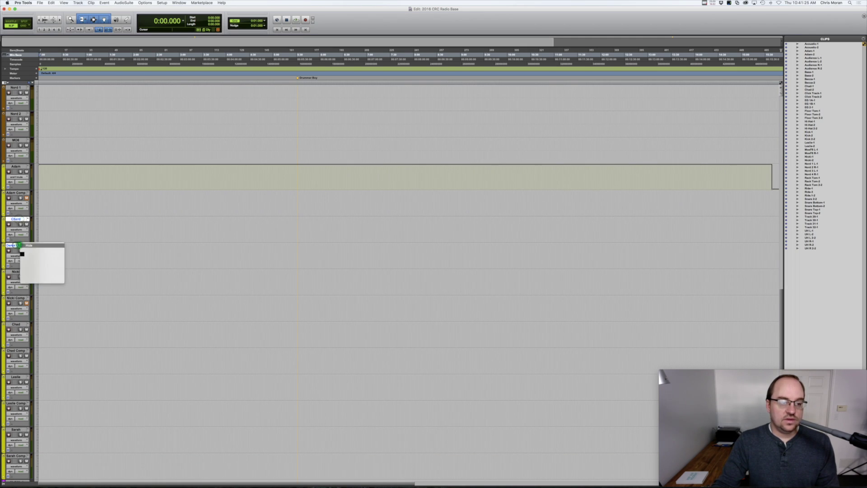
left_click(38, 280)
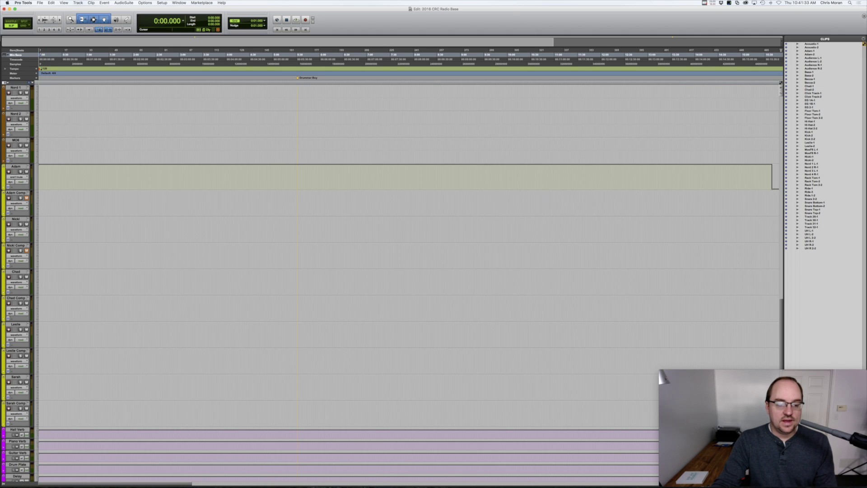
Step: Rename the last vocalist's track and its comp track with the replacement singer's first name, keeping the Comp suffix
double_click(16, 376)
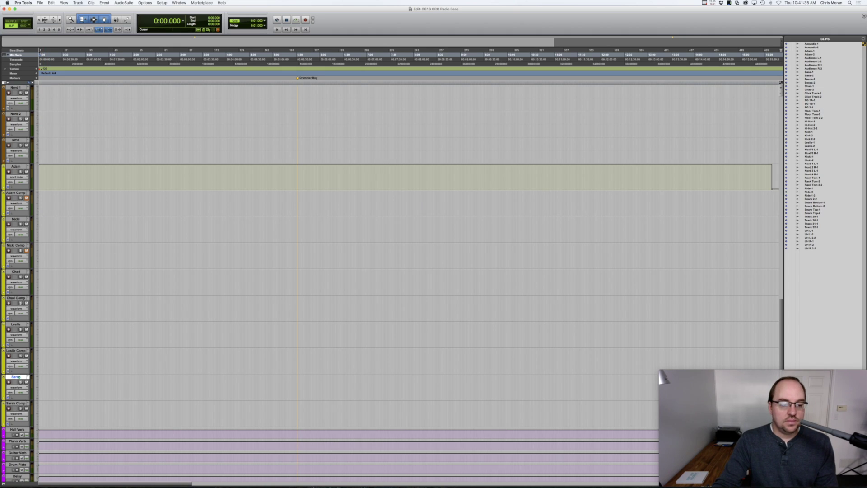
type("Becca")
key("super+Right")
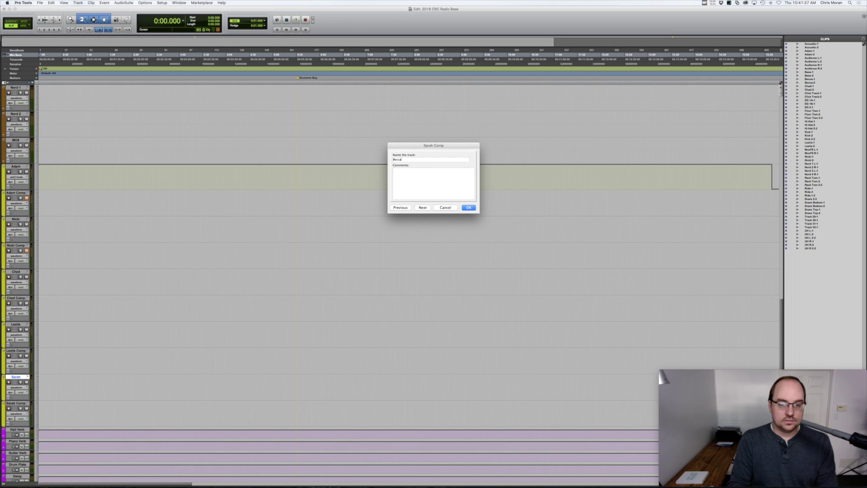
type("Comp")
key("Return")
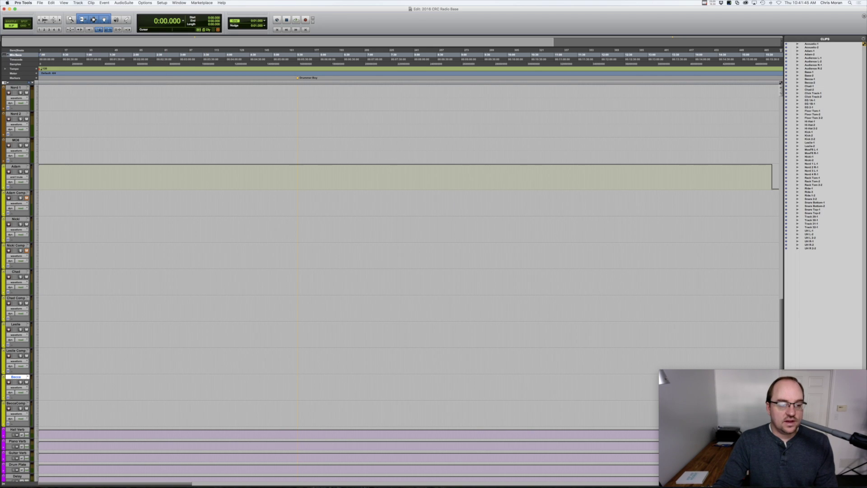
Step: Move the reactivated vocal track and its comp track directly below the first vocalist's comp track
left_click(16, 272)
left_click(19, 298, "shift")
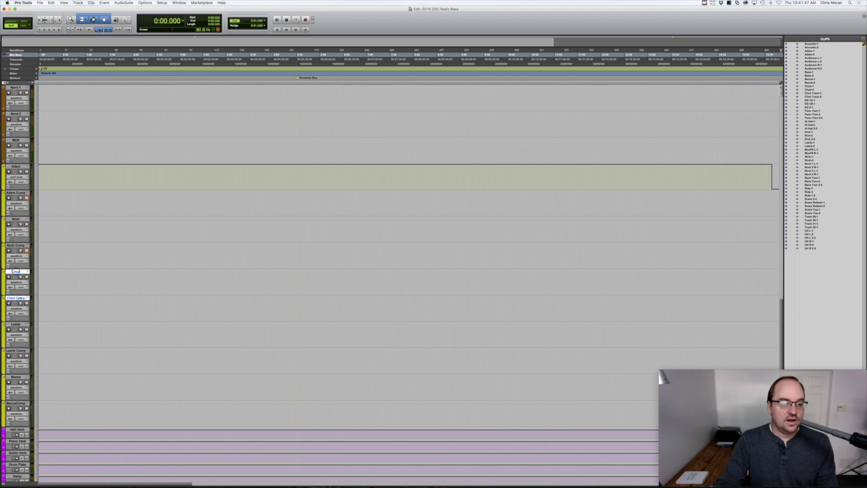
left_click_drag(19, 298, 19, 246)
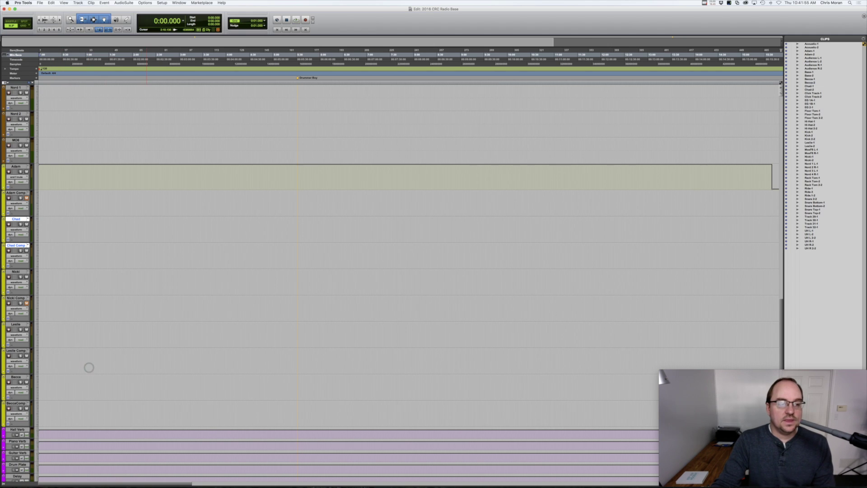
Step: Show and make active the hidden Loop Click and Loop tracks from the mixer's track list
key("super+equal")
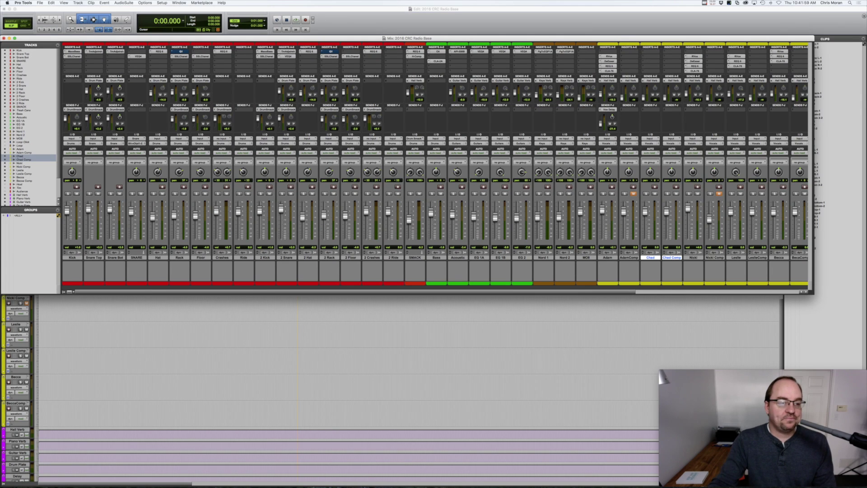
left_click(23, 142)
left_click(21, 145, "shift")
right_click(26, 142)
left_click(41, 148)
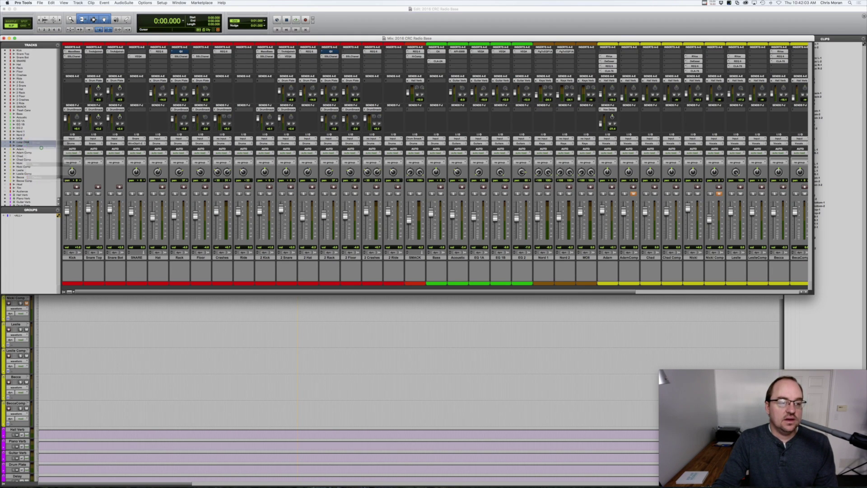
Step: Delete the hidden Trash Cans track from the session and return to the edit view
scroll(29, 126, "down", 3)
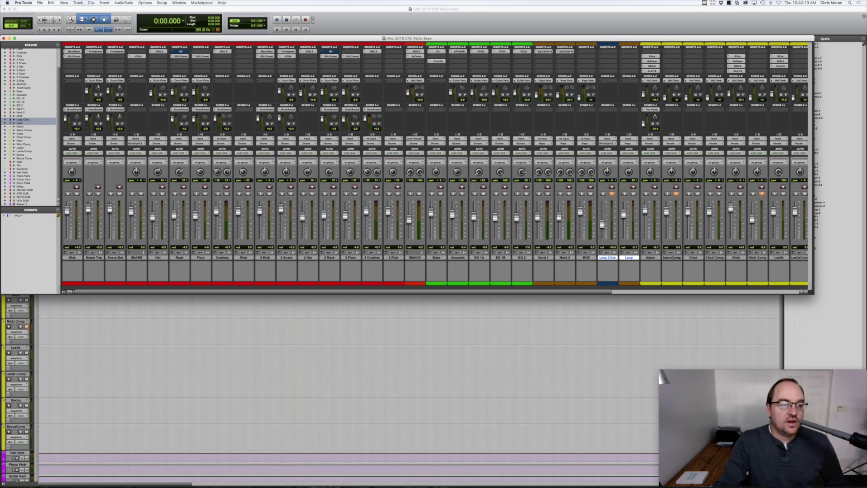
scroll(30, 126, "up", 3)
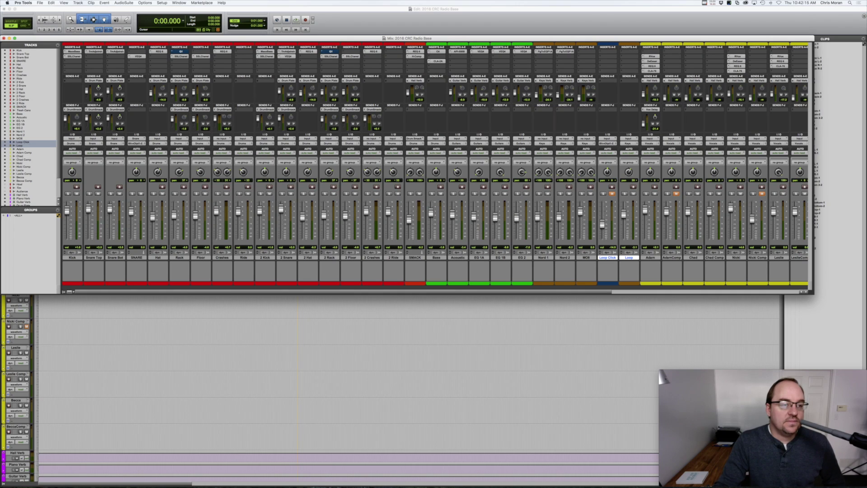
right_click(25, 110)
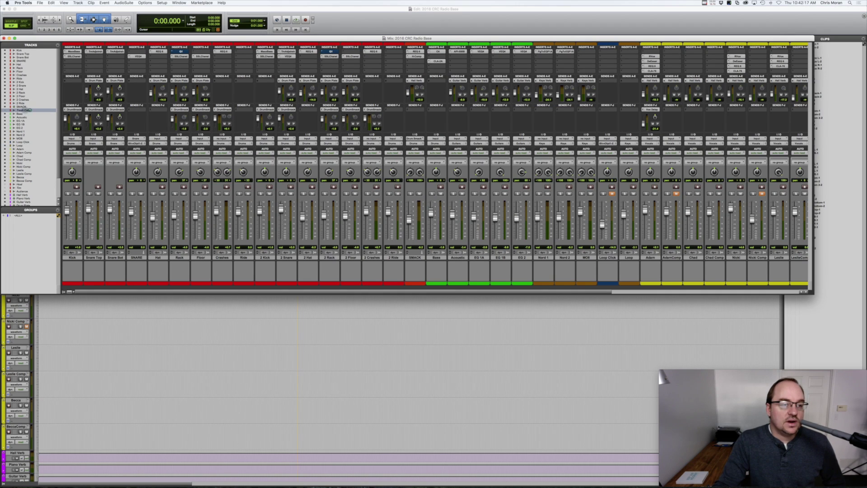
left_click(47, 145)
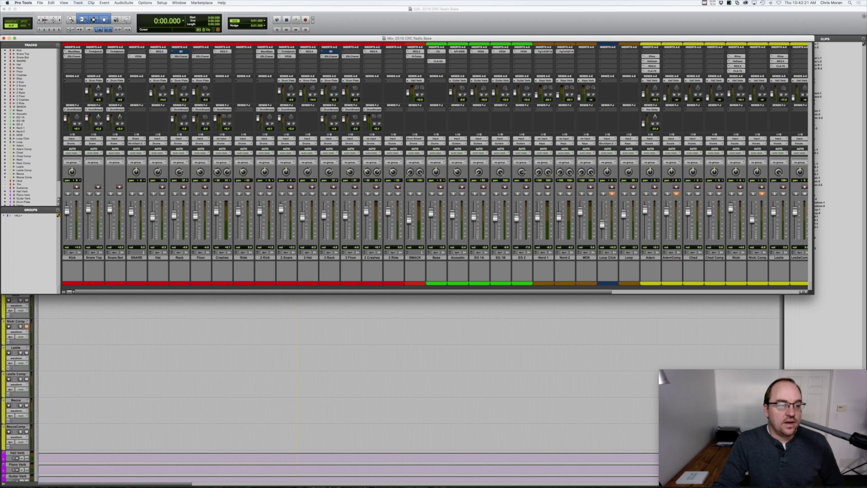
scroll(29, 126, "down", 3)
scroll(30, 126, "up", 3)
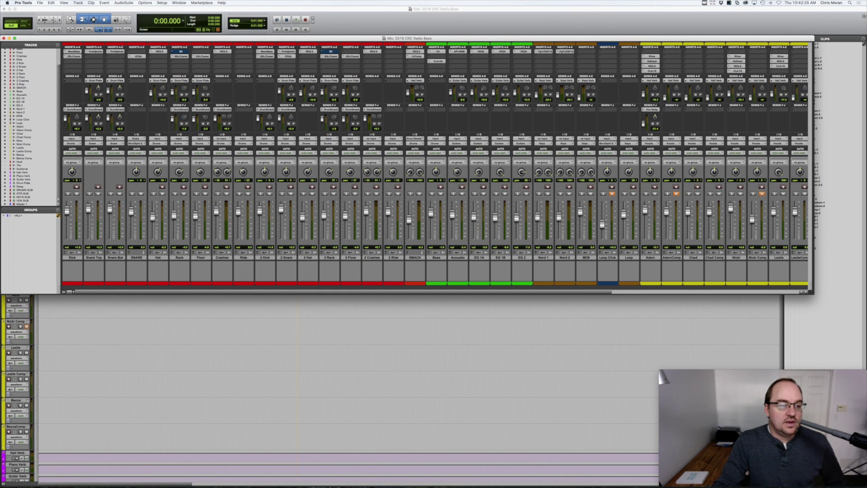
key("super+equal")
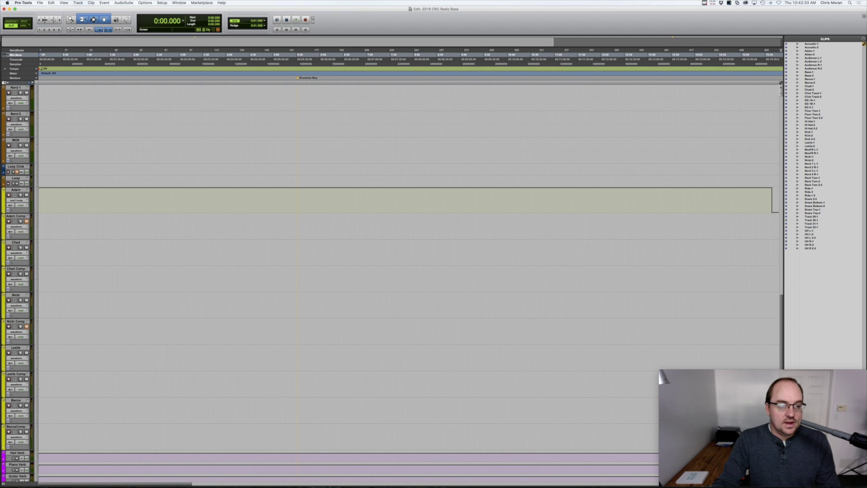
Step: Add two mono audio tracks below the last vocal comp track and name them Click 1 and Click 2
left_click(20, 426)
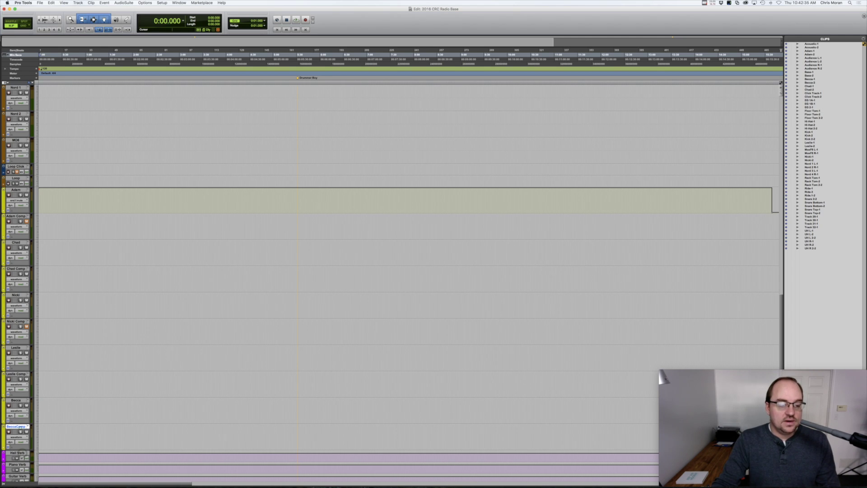
key("shift+super+n")
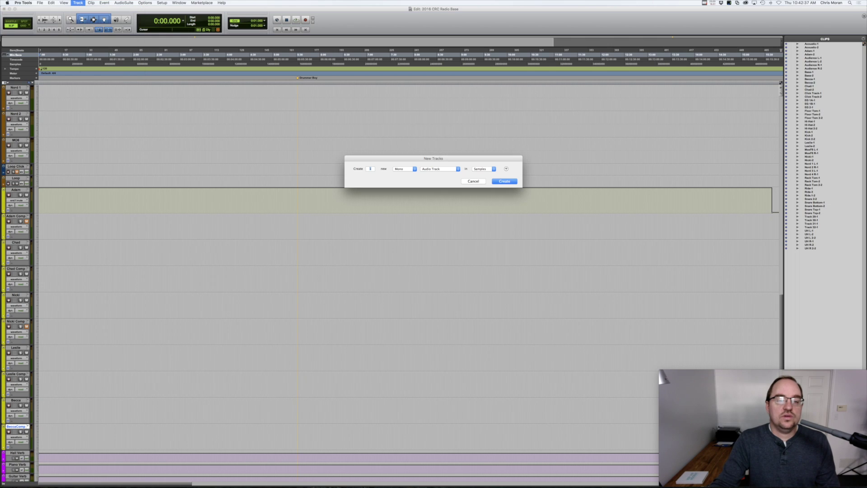
left_click(504, 181)
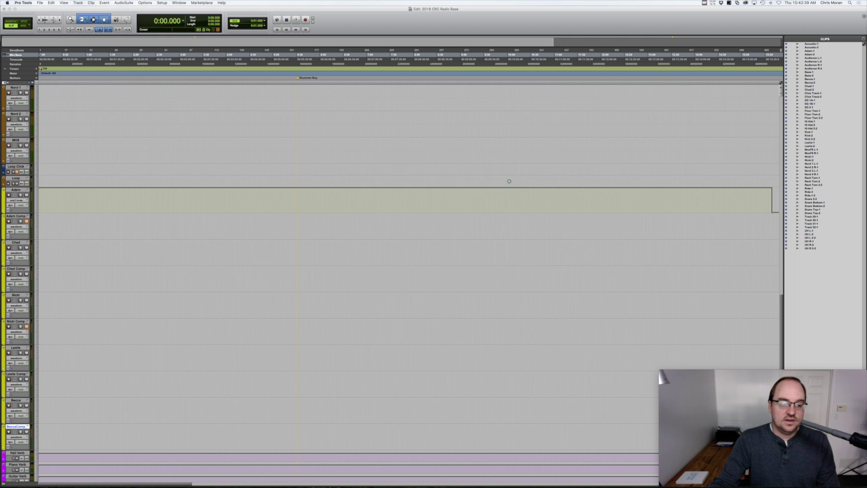
double_click(15, 430)
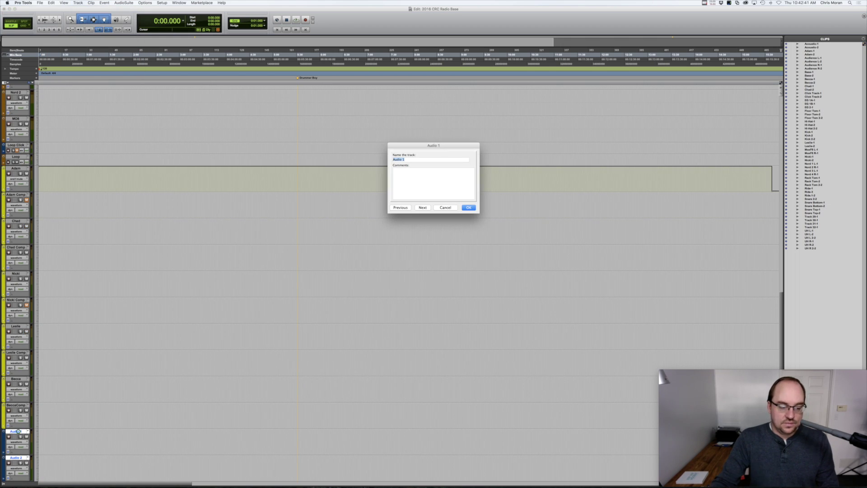
type("Cl")
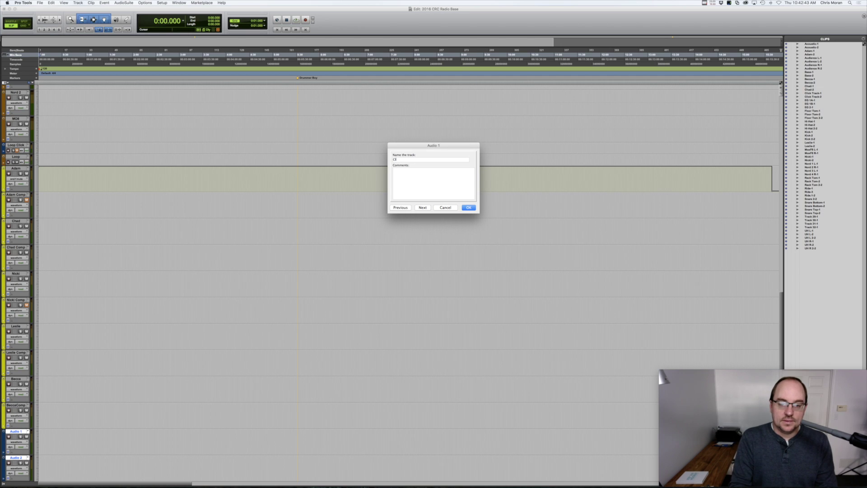
type("ick 1")
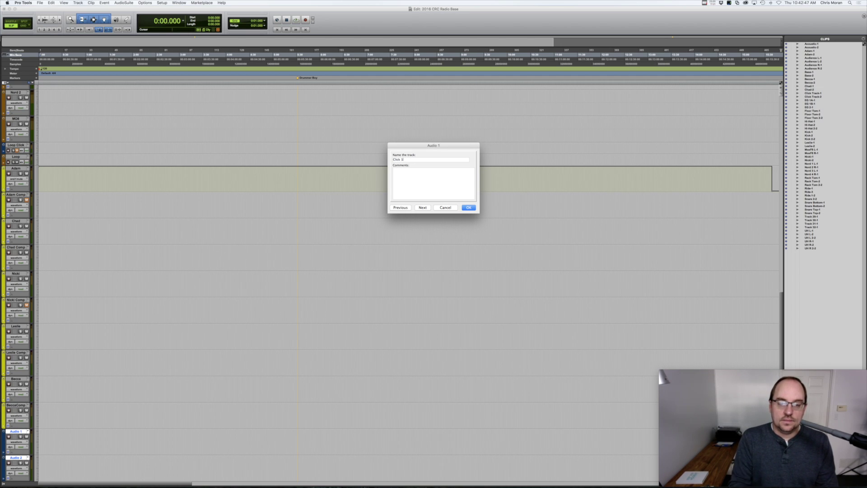
key("Return")
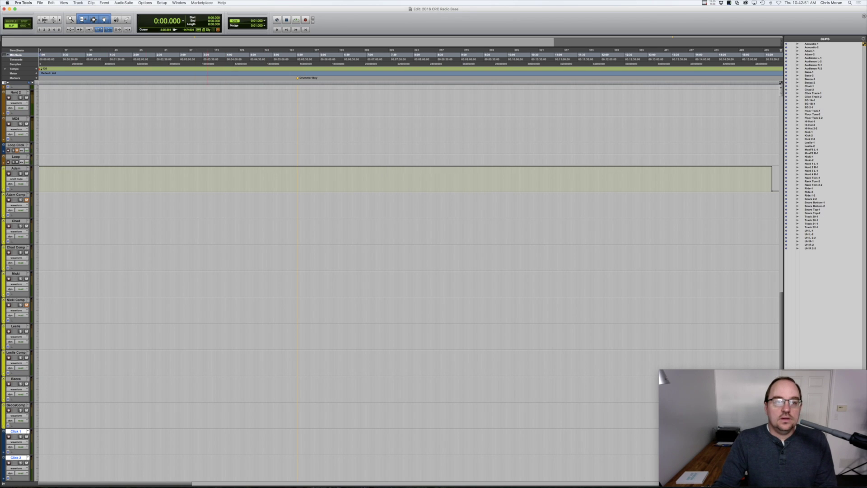
scroll(219, 271, "up", 10)
scroll(172, 271, "up", 10)
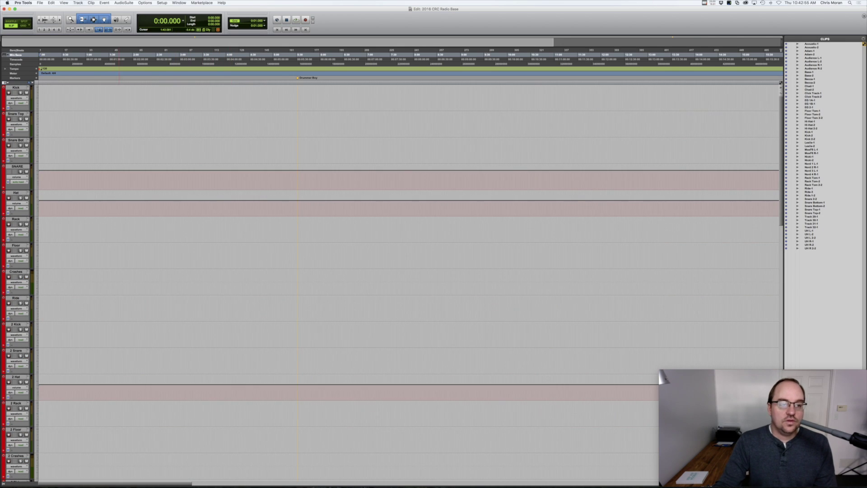
left_click(123, 101)
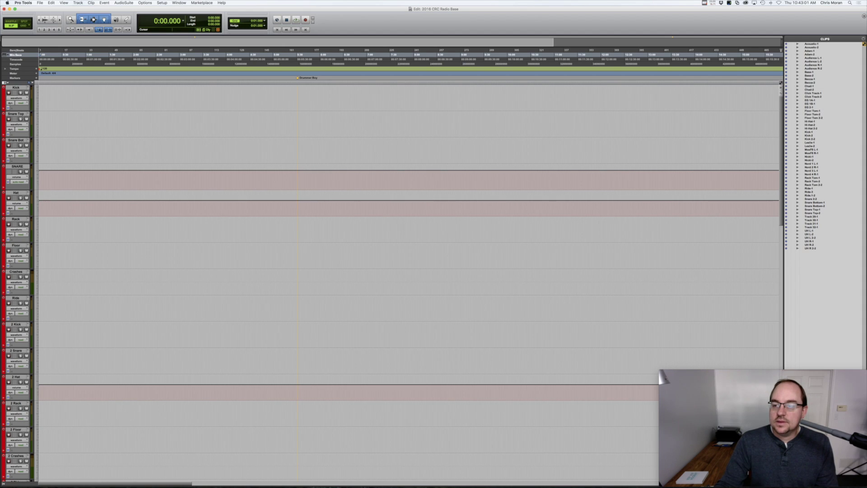
Step: Place the Kick-1, Snare Top-1 and Snare Bottom-1 clips at the session start on the Kick, Snare Top and Snare Bot tracks
left_click_drag(811, 132, 41, 98)
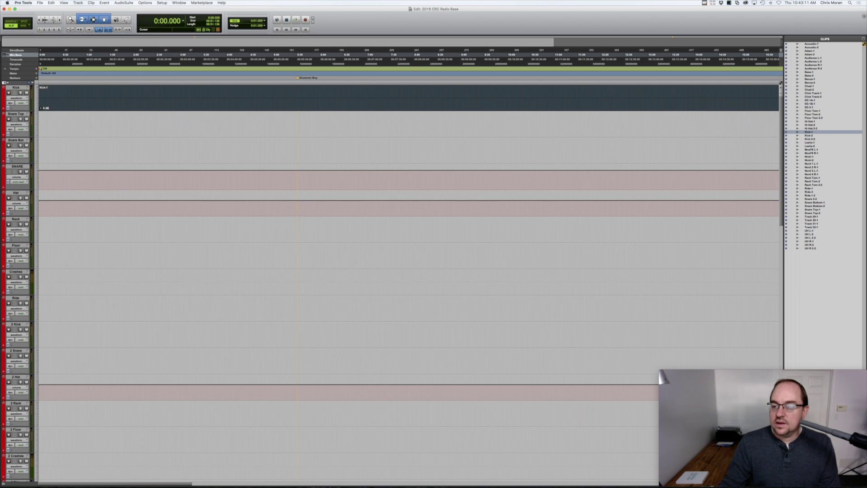
left_click_drag(813, 209, 47, 124)
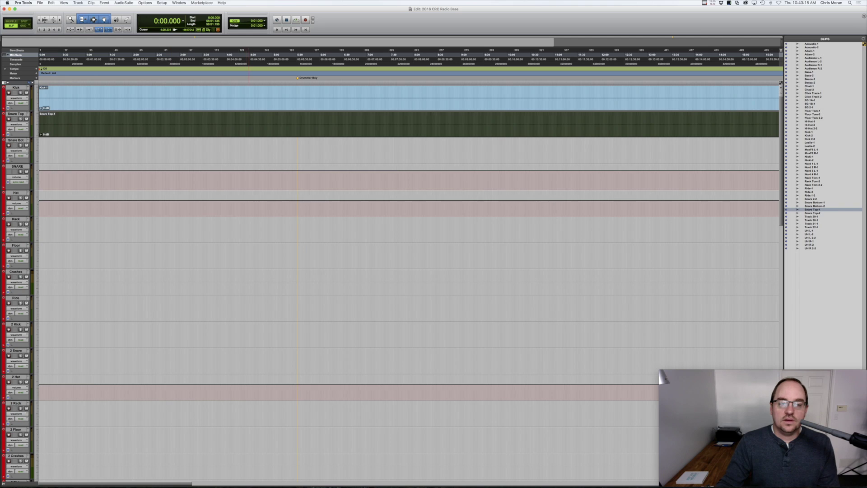
left_click_drag(814, 203, 45, 150)
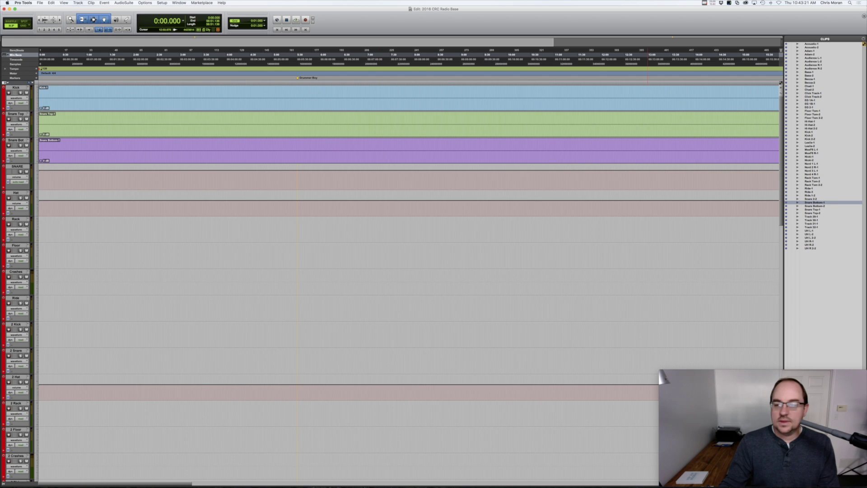
Step: Place the Hi-Hat-1, Rack Tom-1 and Floor Tom-1 clips at the session start on the Hat, Rack and Floor tracks
left_click_drag(811, 122, 40, 203)
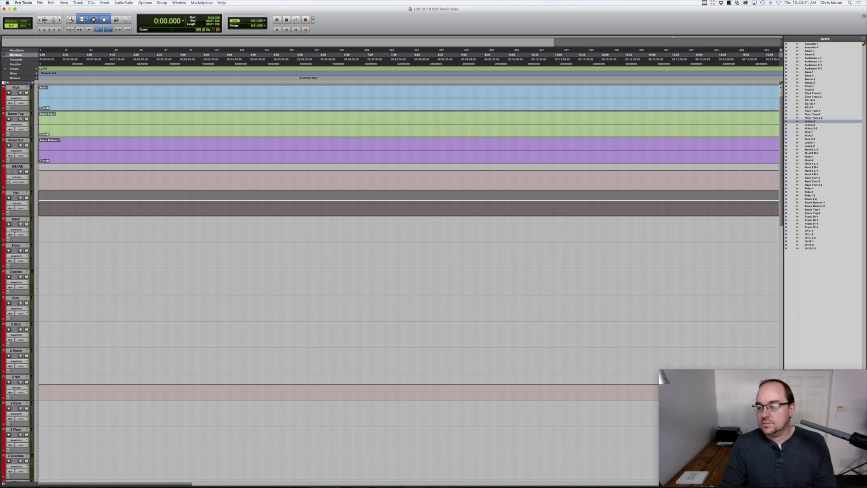
left_click_drag(812, 177, 40, 229)
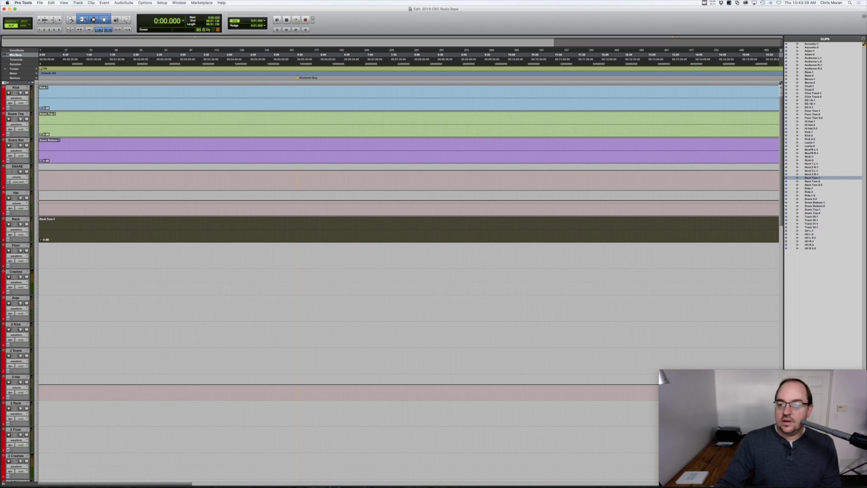
left_click_drag(812, 111, 40, 256)
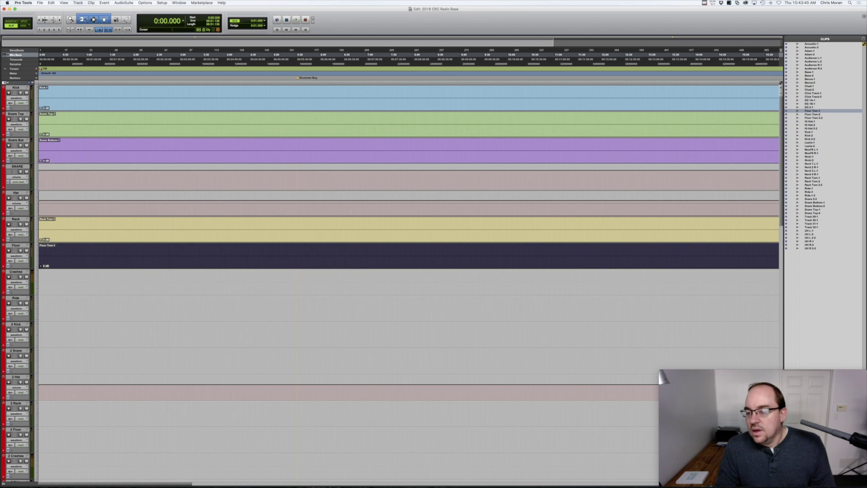
Step: Place the OH L-1 and OH R-1 pair on the Crashes track and the Ride-1 clip on the Ride track at the session start
left_click(813, 230)
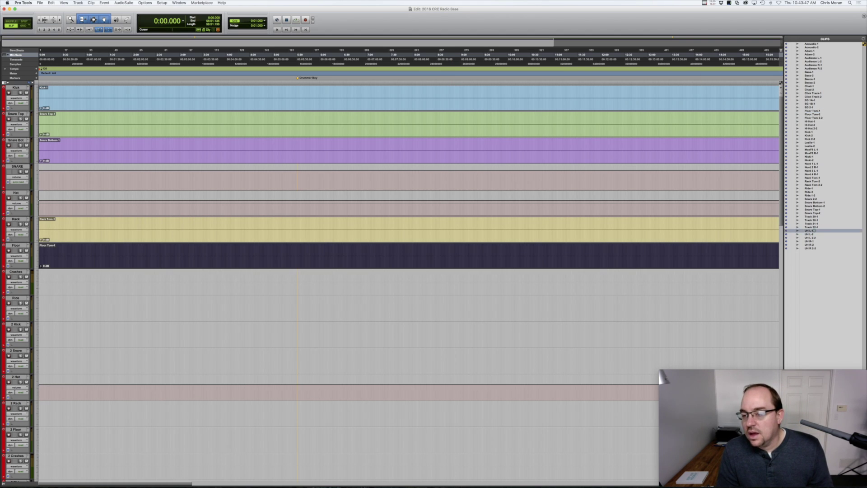
left_click(815, 241, "super")
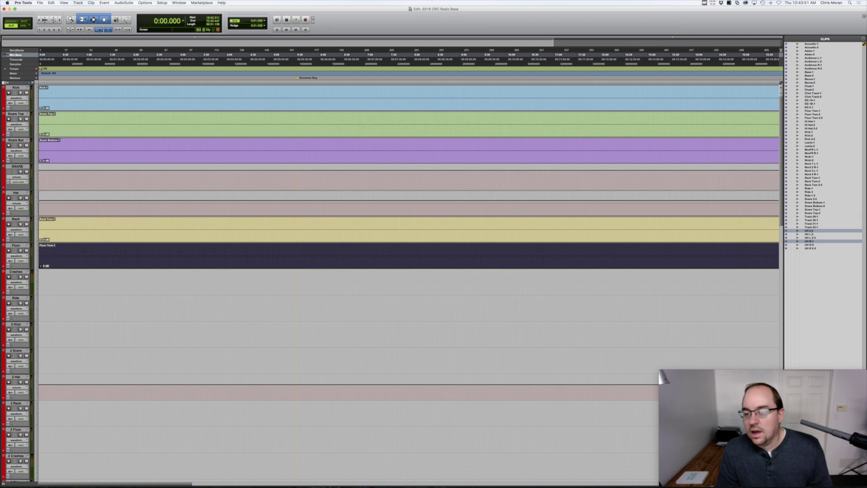
left_click_drag(815, 241, 40, 271)
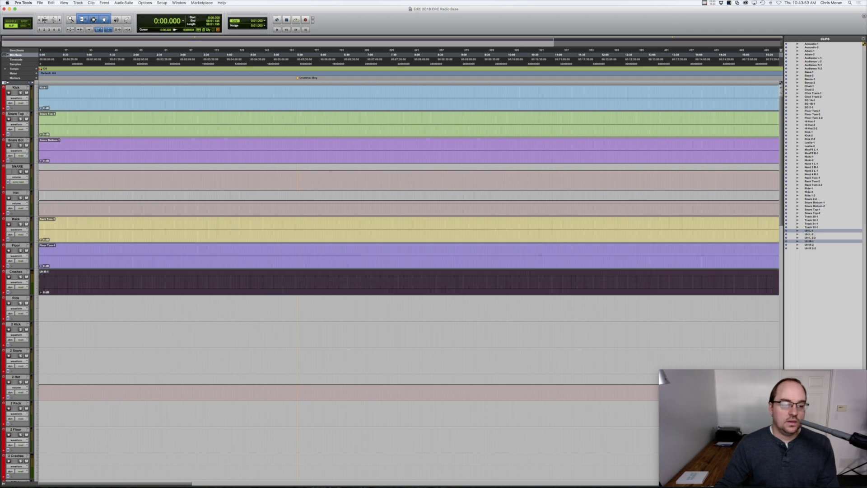
left_click(808, 189)
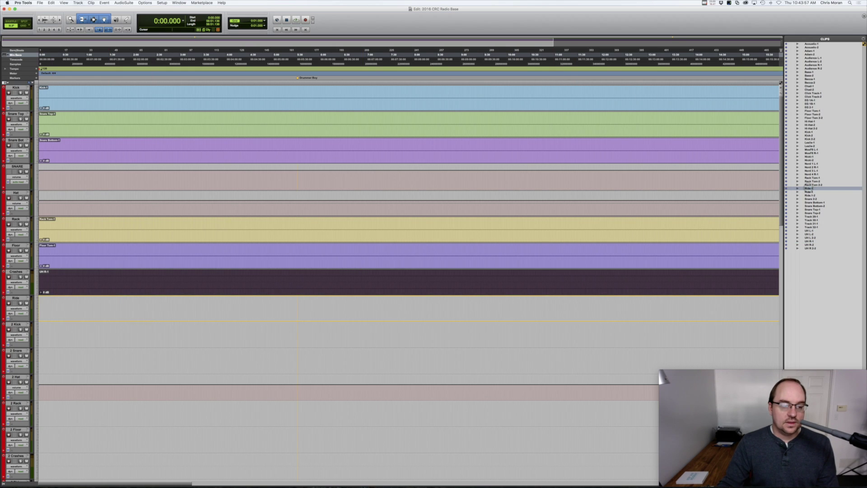
left_click_drag(808, 188, 145, 311)
Step: Place the Bass-1 and Acoustic-1 clips at the session start on the Bass and Acoustic tracks
scroll(145, 311, "down", 5)
scroll(145, 312, "down", 2)
scroll(146, 312, "down", 2)
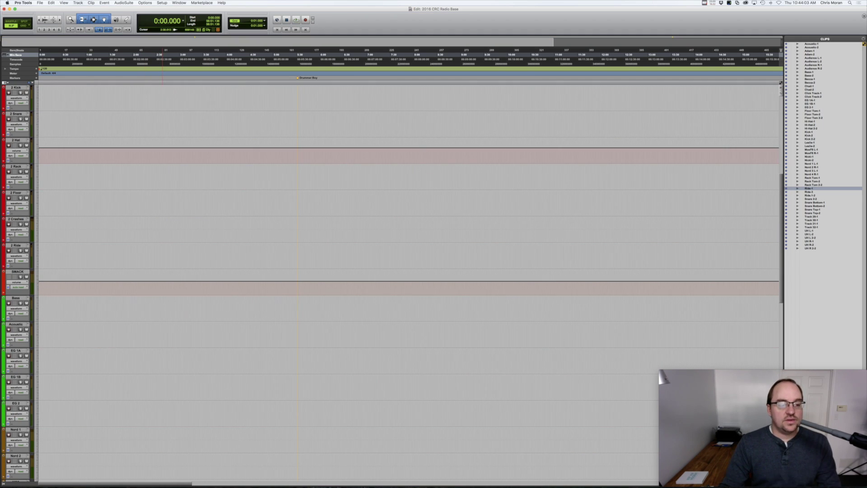
scroll(408, 282, "down", 1)
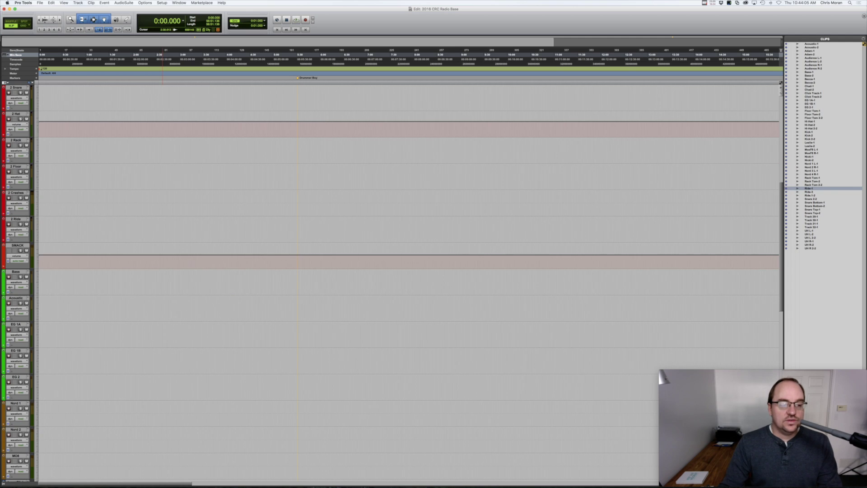
scroll(408, 282, "down", 2)
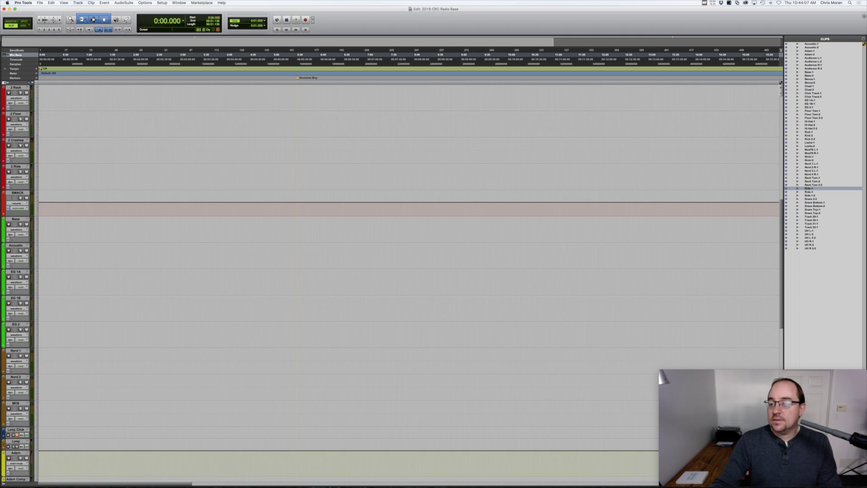
left_click(811, 72)
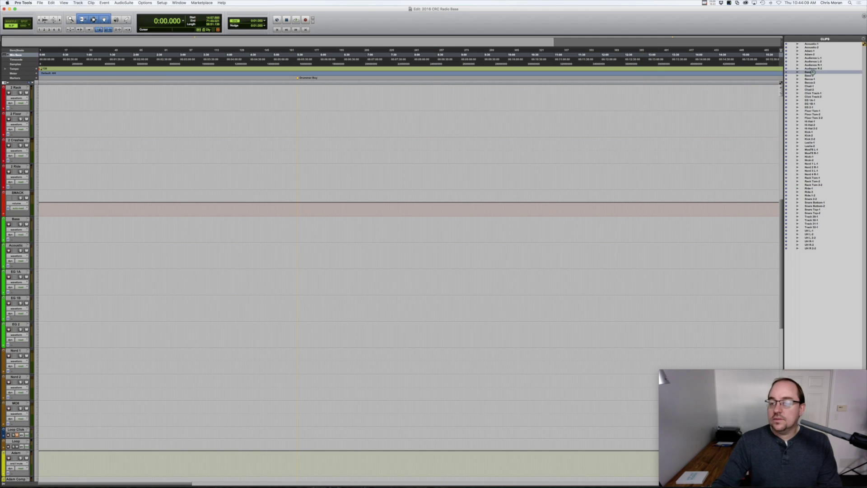
left_click_drag(811, 72, 39, 230)
left_click_drag(811, 44, 44, 255)
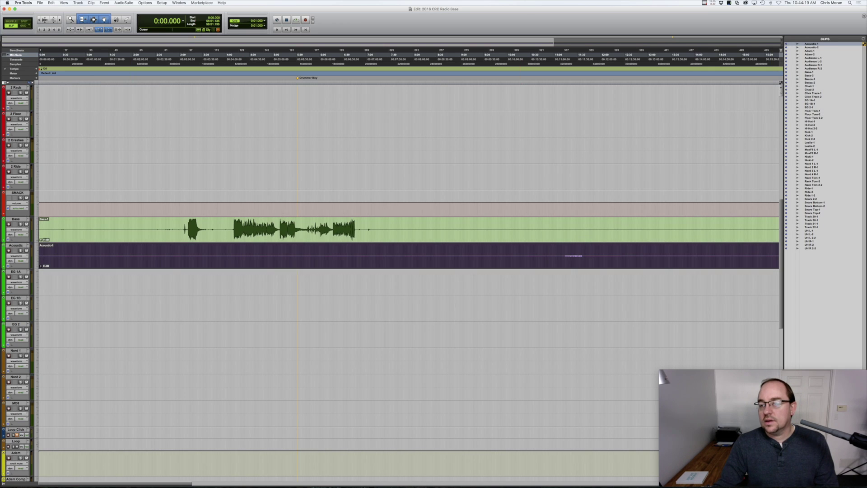
Step: Place the EG 1A-1, EG 1B-1 and EG 2-1 clips together at the session start on the three electric guitar tracks
left_click(812, 100)
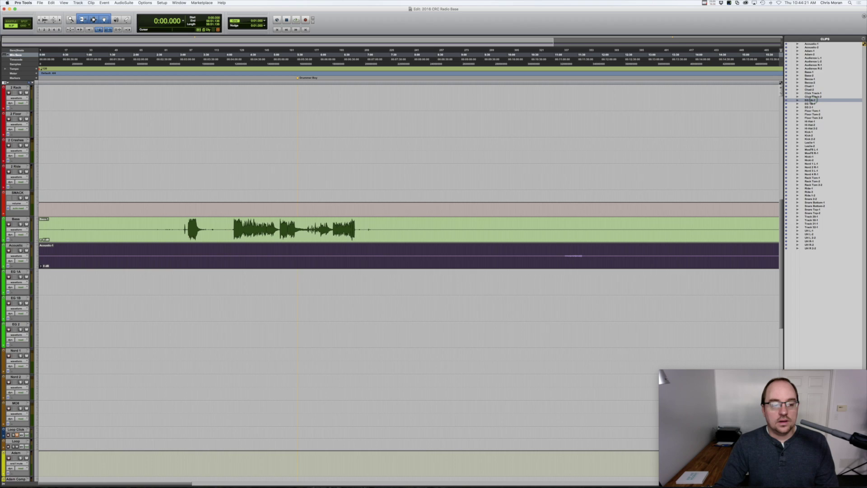
left_click(816, 107, "shift")
left_click_drag(815, 107, 39, 283)
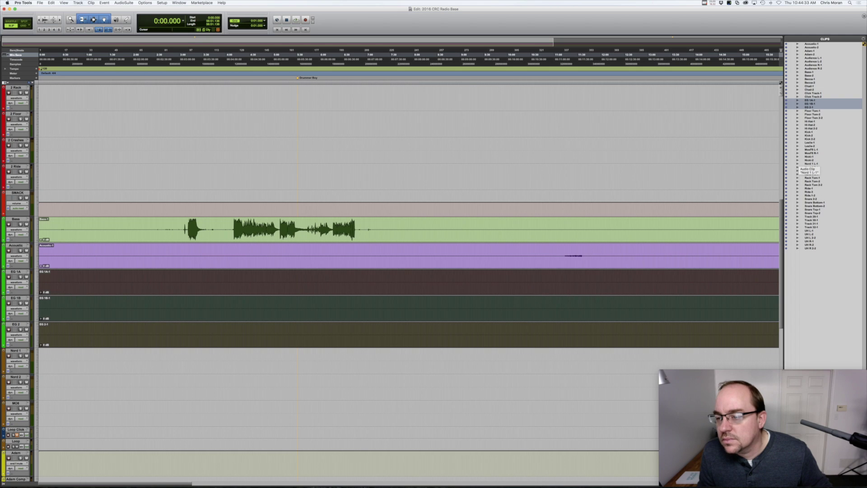
Step: Place the left and right Nord 1, Nord 2 and MoxF8 clips at the session start on their matching stereo keyboard tracks
left_click(813, 163)
left_click(820, 174, "shift")
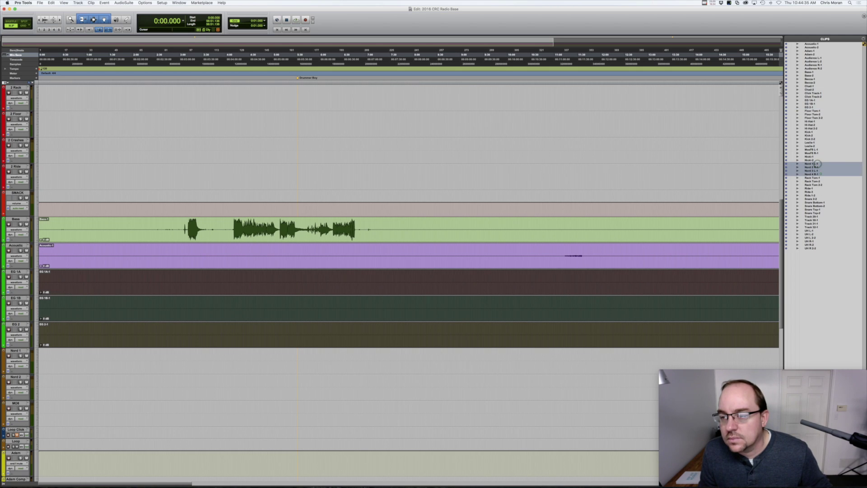
left_click_drag(818, 165, 39, 360)
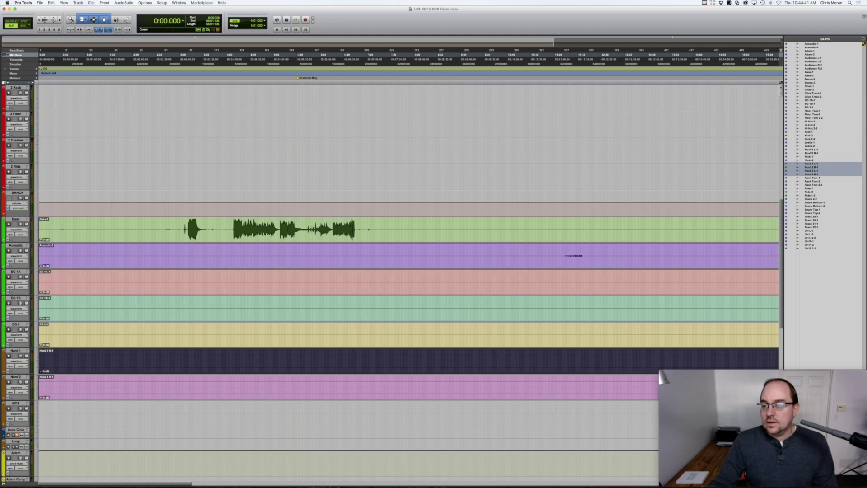
left_click(817, 149)
left_click(817, 153, "shift")
left_click_drag(818, 152, 40, 414)
Step: Place the first take clips of the first two vocalists at the session start on their own vocal tracks, not the comp tracks
scroll(144, 384, "down", 1)
scroll(409, 280, "down", 2)
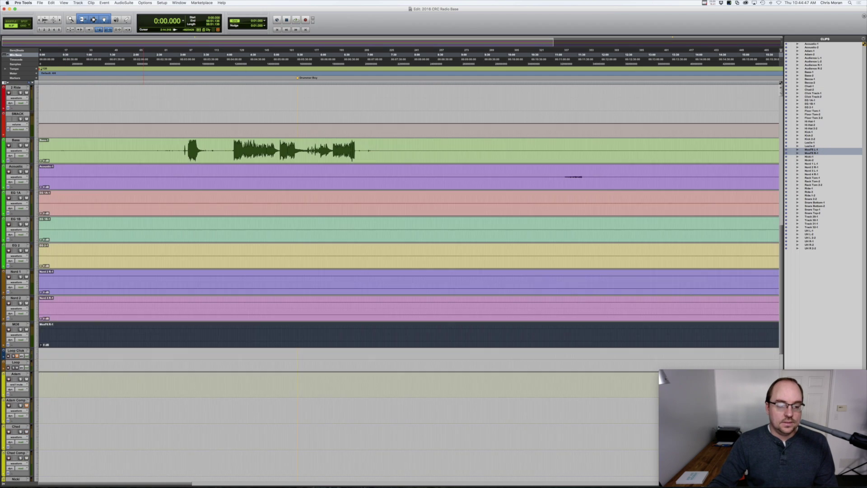
scroll(409, 280, "down", 2)
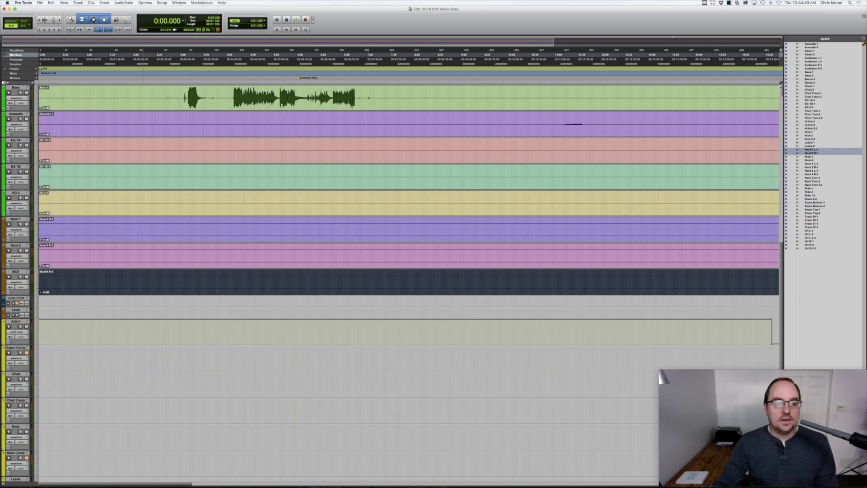
scroll(408, 280, "down", 2)
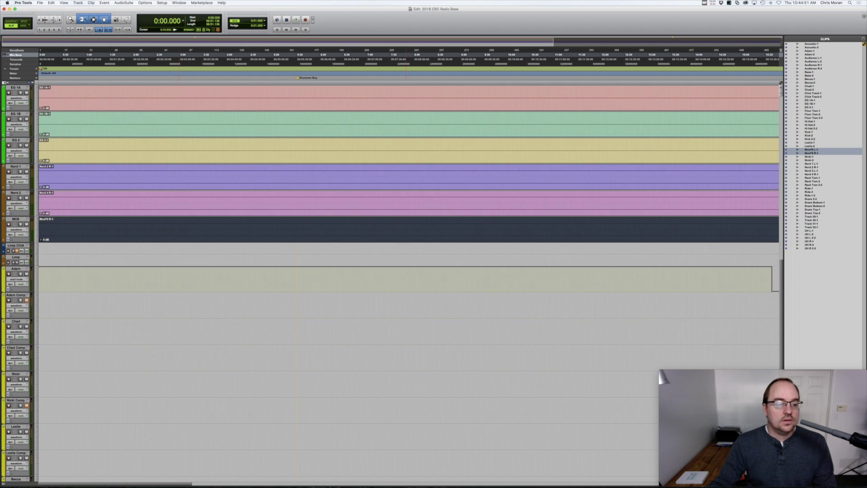
left_click_drag(809, 51, 408, 279)
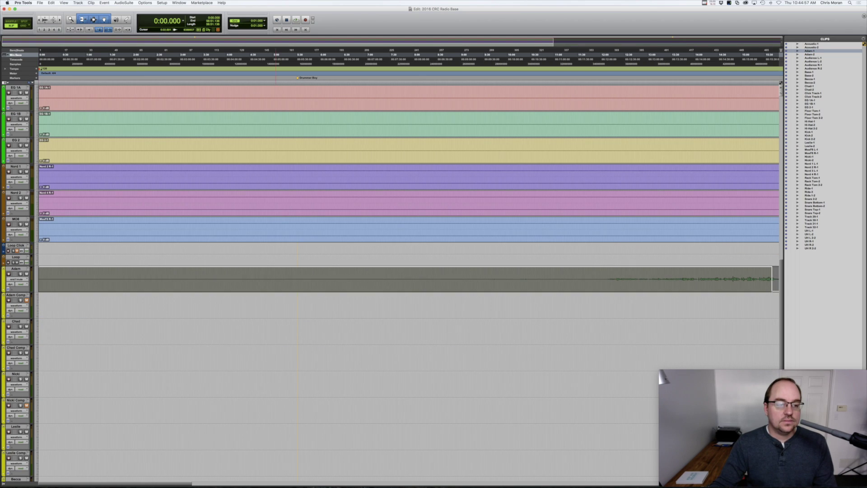
left_click(810, 86)
left_click_drag(810, 86, 54, 332)
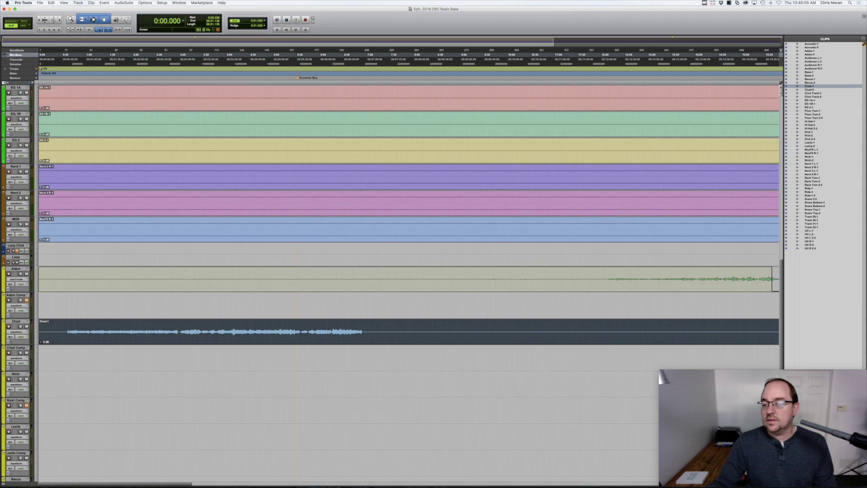
Step: Place the first take clips of the remaining three vocalists at the session start on their matching vocal tracks
left_click(810, 156)
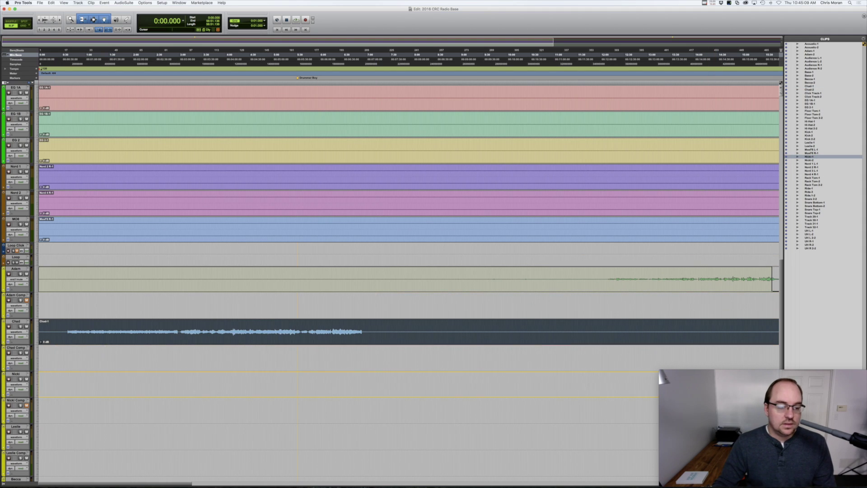
left_click_drag(810, 156, 606, 388)
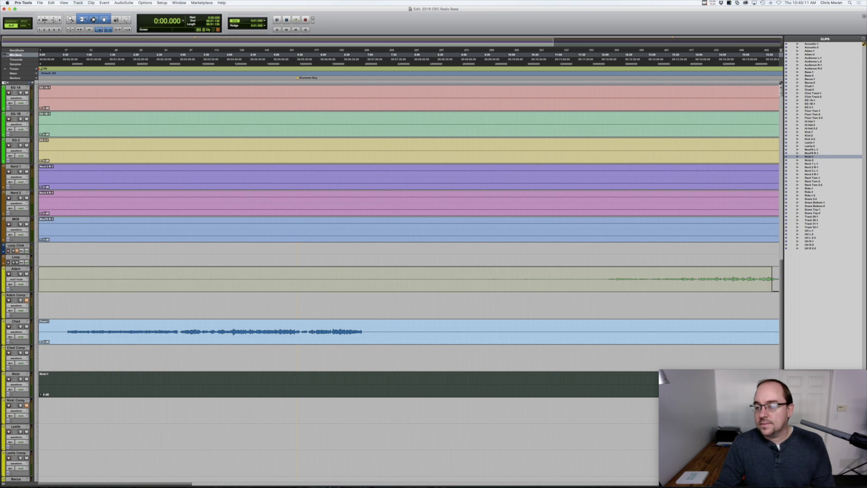
left_click_drag(809, 143, 72, 436)
scroll(72, 436, "down", 6)
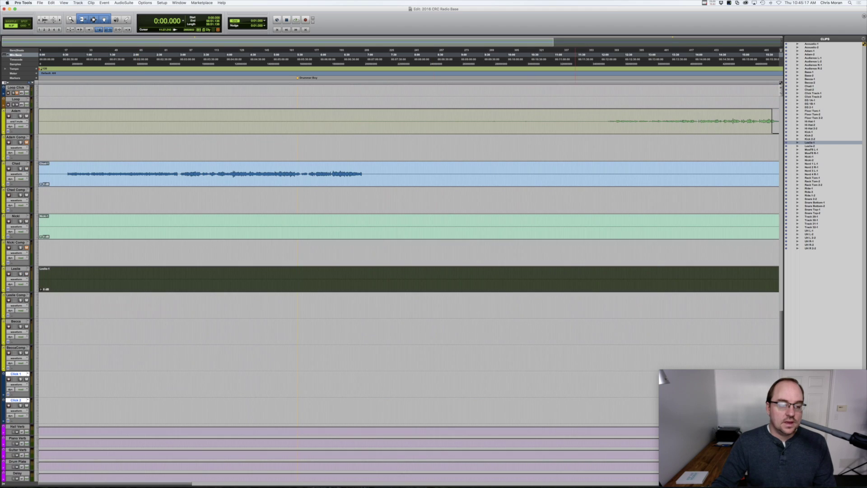
left_click_drag(811, 79, 51, 332)
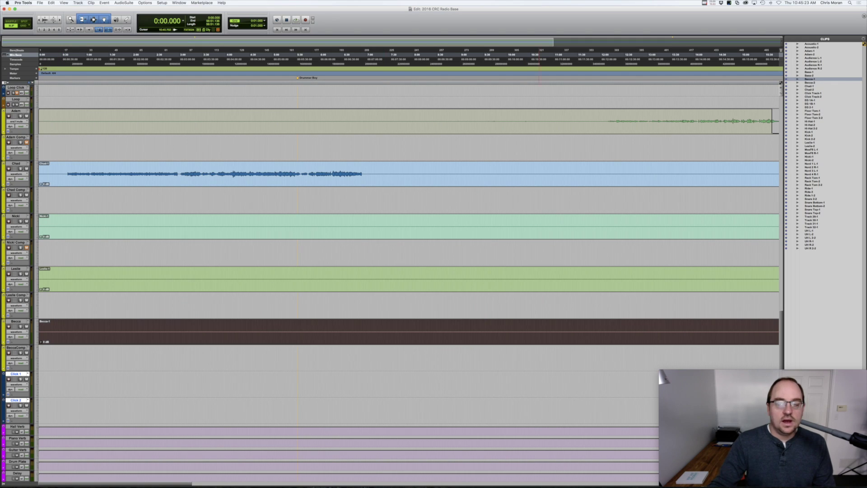
Step: Place the Click Track-1 clip at the session start on the Click 1 track
left_click(815, 93)
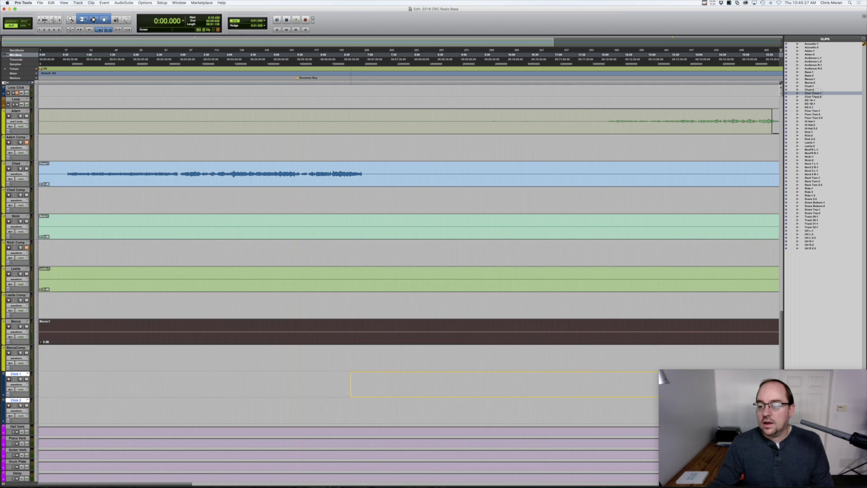
left_click_drag(66, 384, 39, 384)
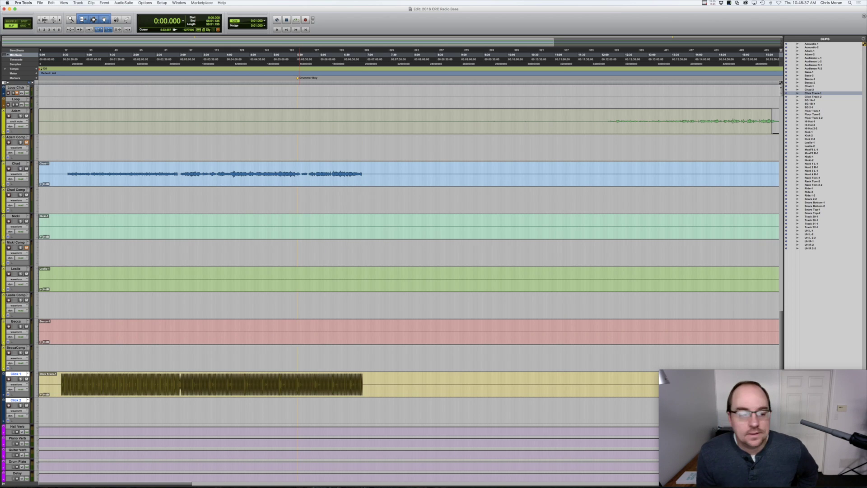
Step: Show the hidden Audience track in the session so it is available in the Edit window
scroll(406, 271, "down", 3)
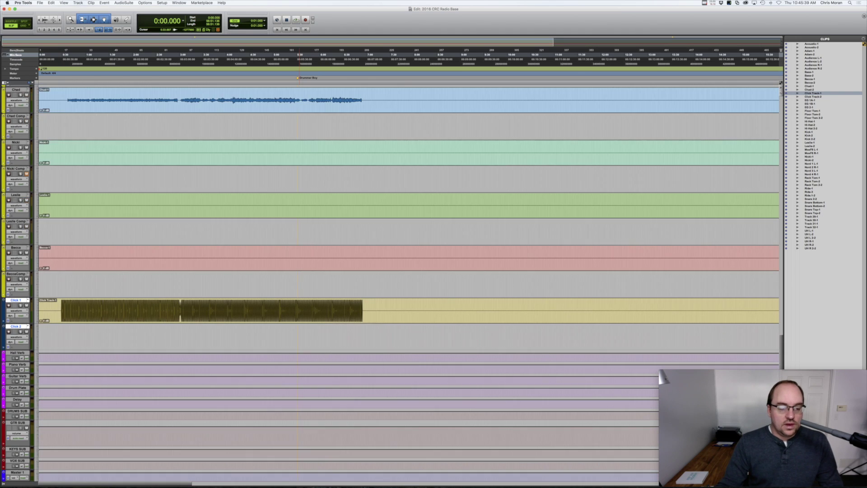
scroll(300, 259, "up", 15)
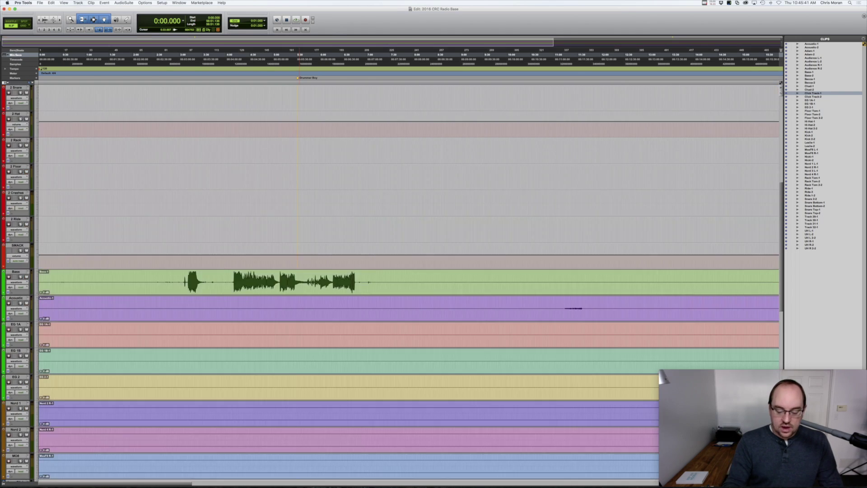
key("super+equal")
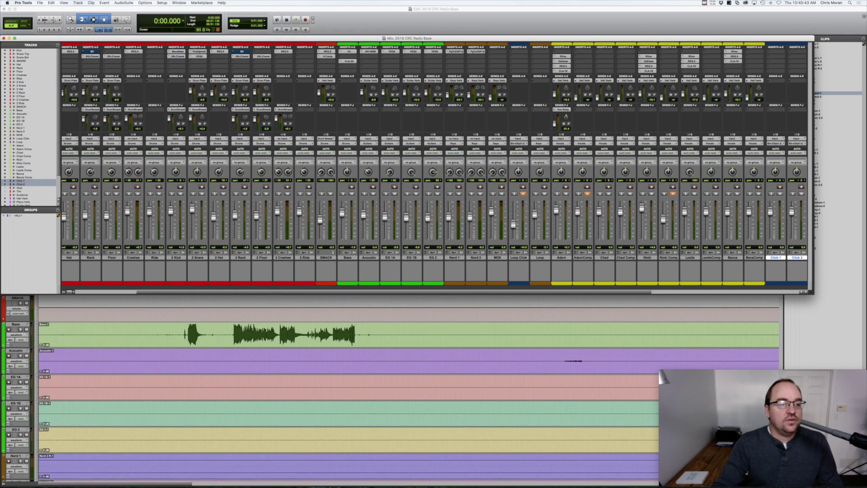
scroll(29, 126, "down", 2)
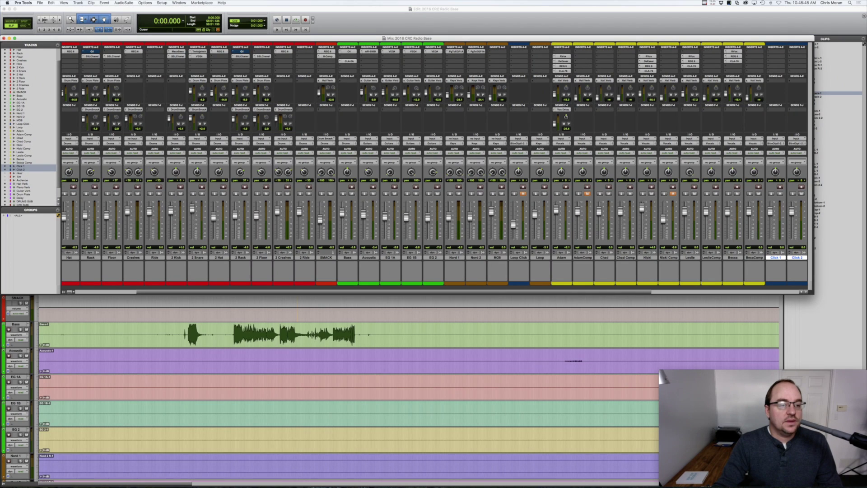
left_click(23, 180)
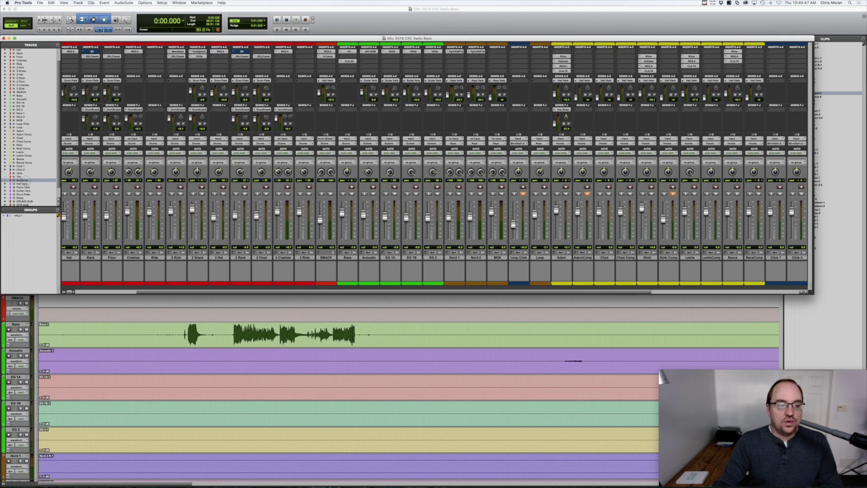
key("super+equal")
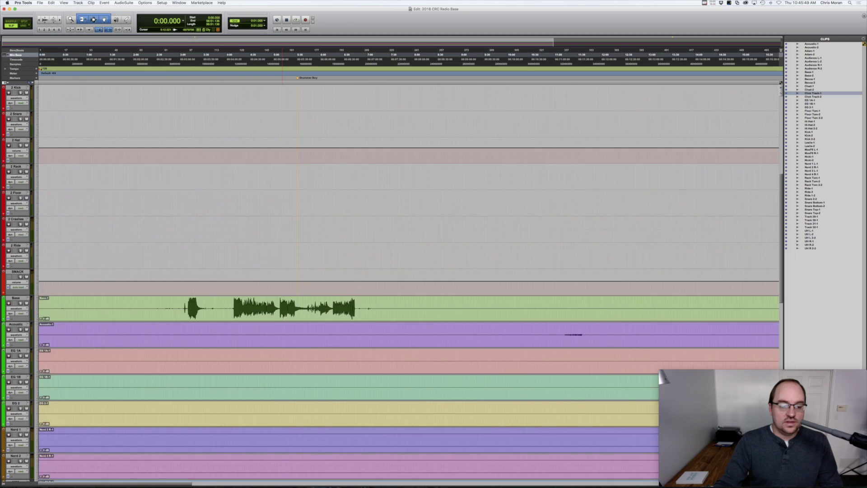
scroll(406, 279, "down", 10)
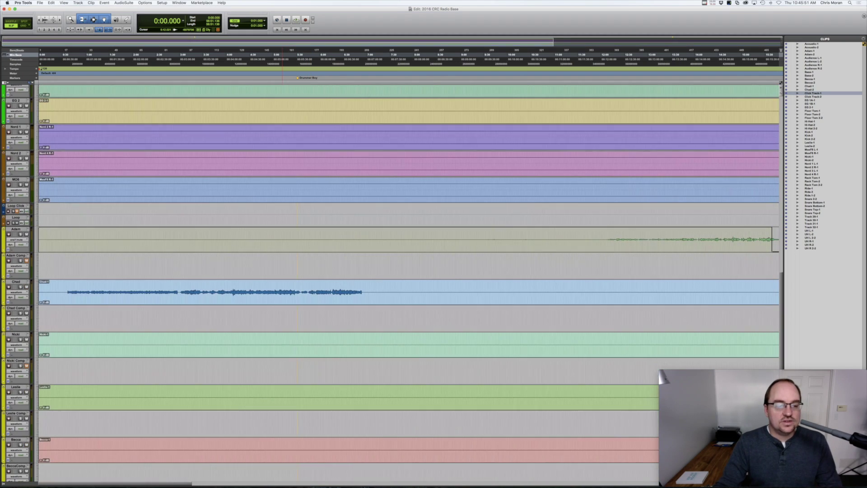
scroll(406, 279, "down", 5)
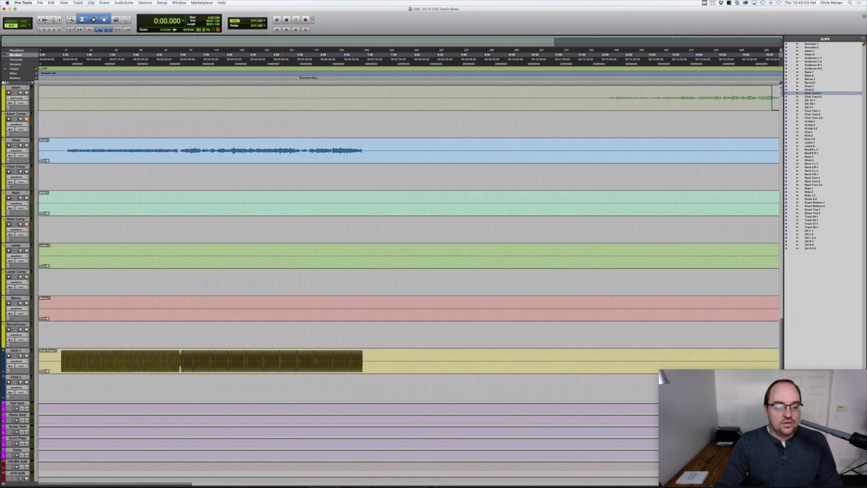
scroll(406, 280, "down", 2)
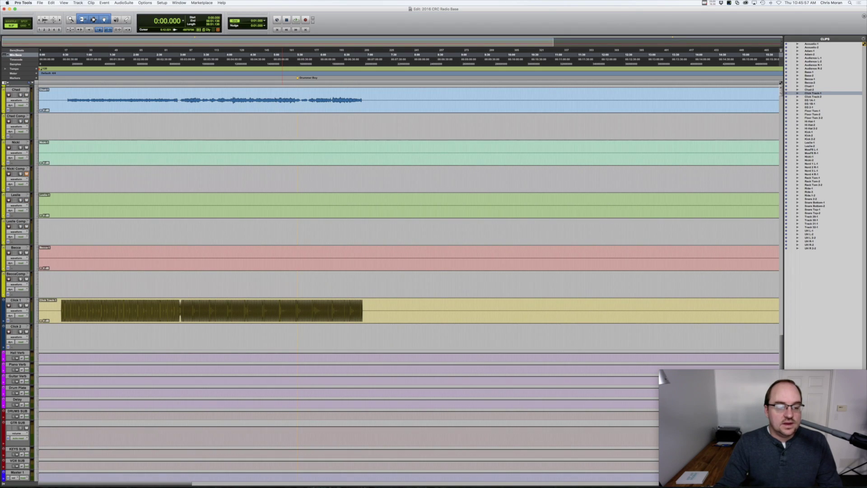
key("super+equal")
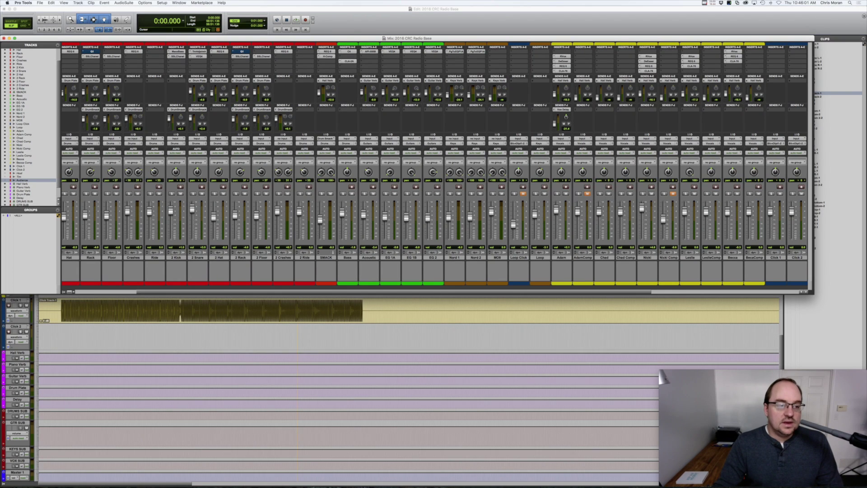
right_click(26, 180)
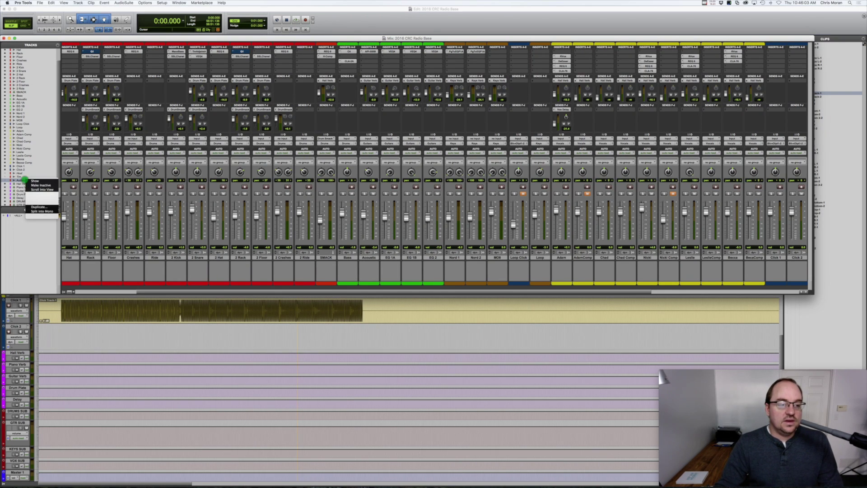
left_click(36, 181)
key("super+equal")
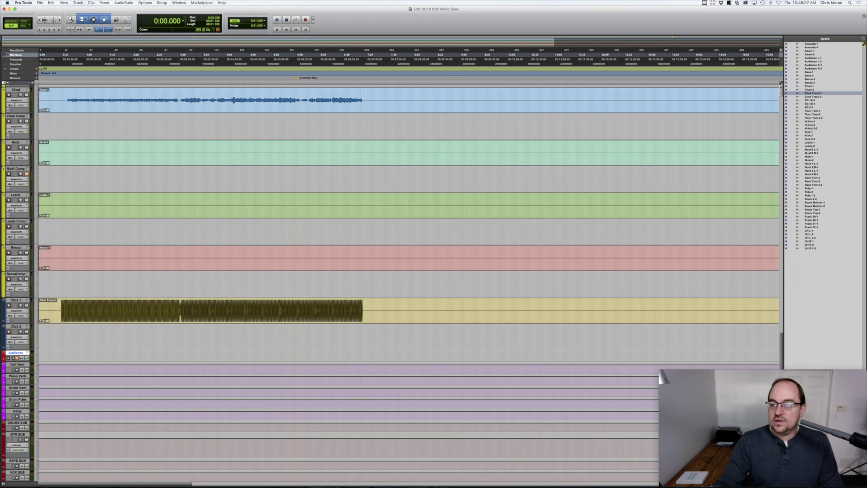
Step: Place the Audience L-1 and Audience R-1 clips at the session start on the stereo Audience track
left_click(824, 57)
left_click(824, 64, "super")
left_click_drag(824, 58, 40, 355)
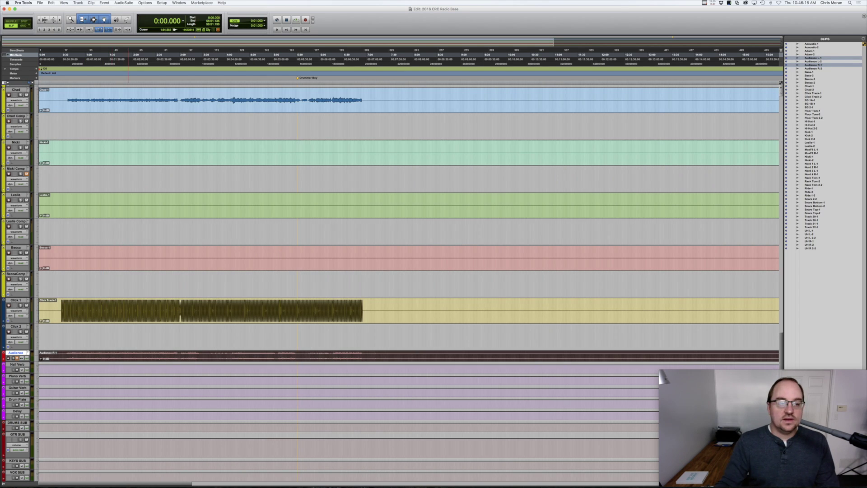
Step: Switch the track view of all tracks from Kick through Audience to volume
scroll(662, 377, "up", 15)
scroll(661, 377, "up", 10)
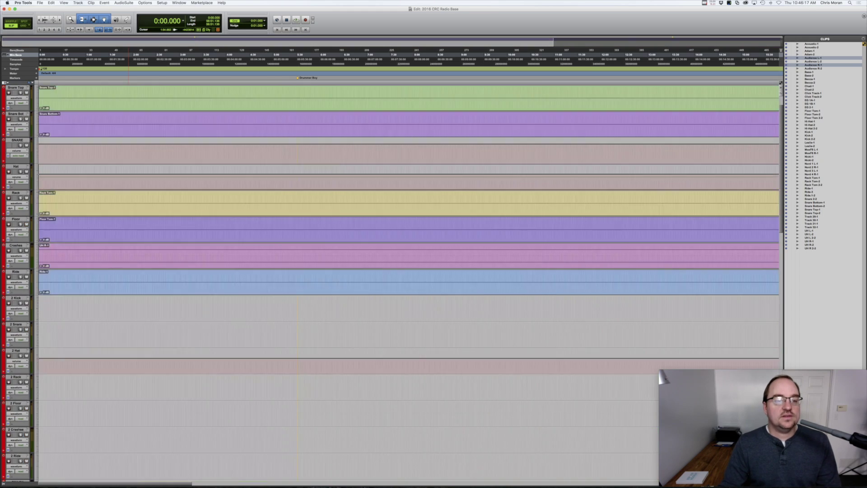
left_click(40, 20)
left_click(39, 19)
left_click(40, 19)
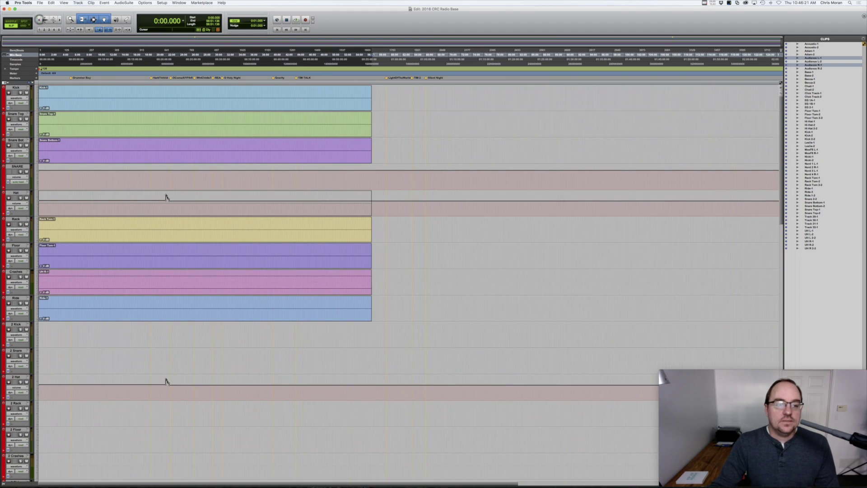
left_click(16, 87)
scroll(166, 197, "down", 12)
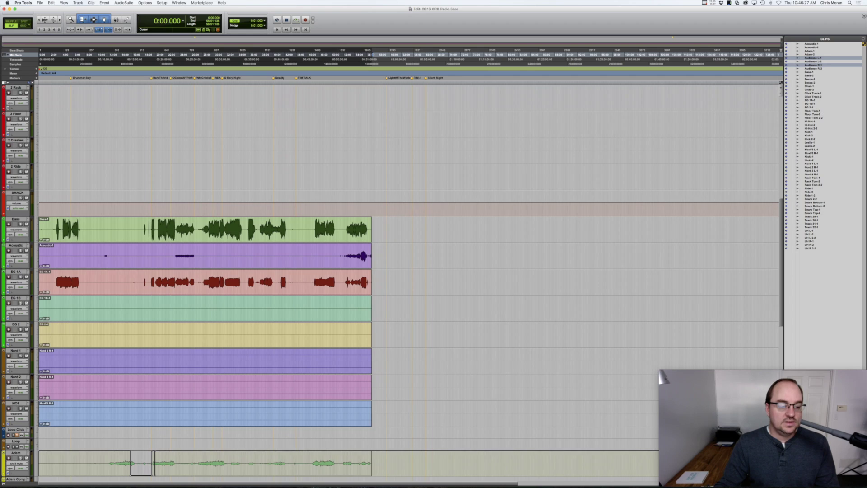
scroll(410, 282, "down", 11)
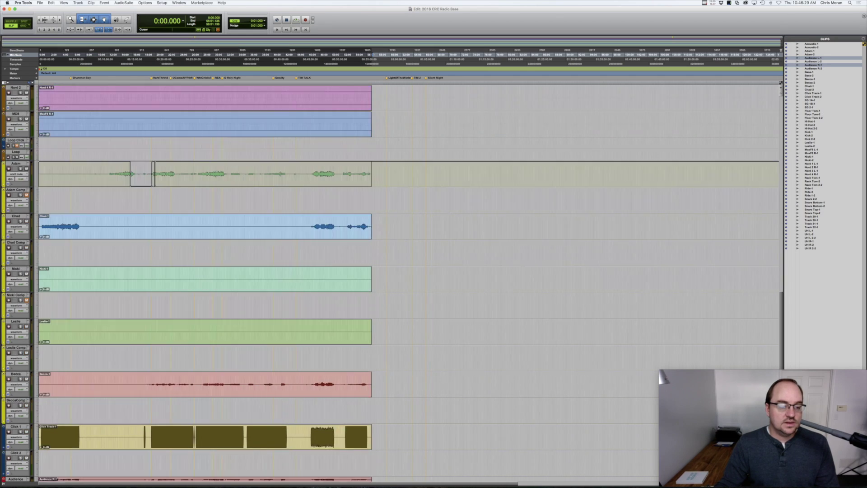
scroll(410, 282, "down", 3)
scroll(160, 437, "down", 2)
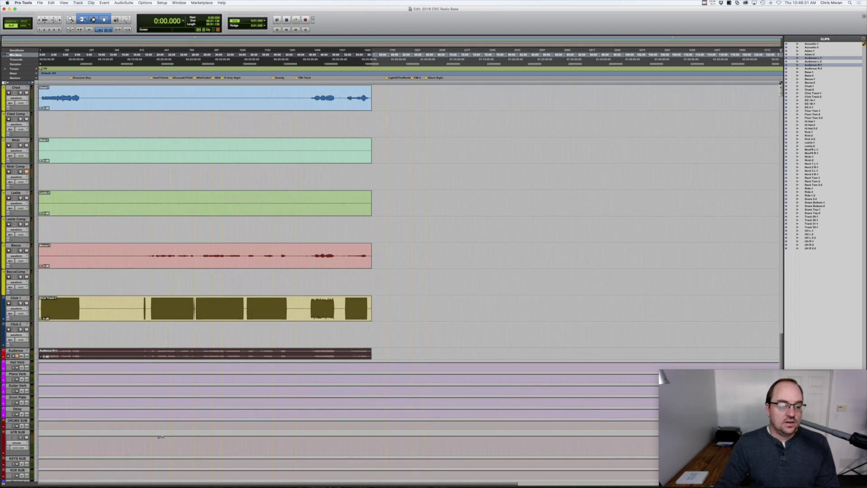
left_click(19, 351, "shift")
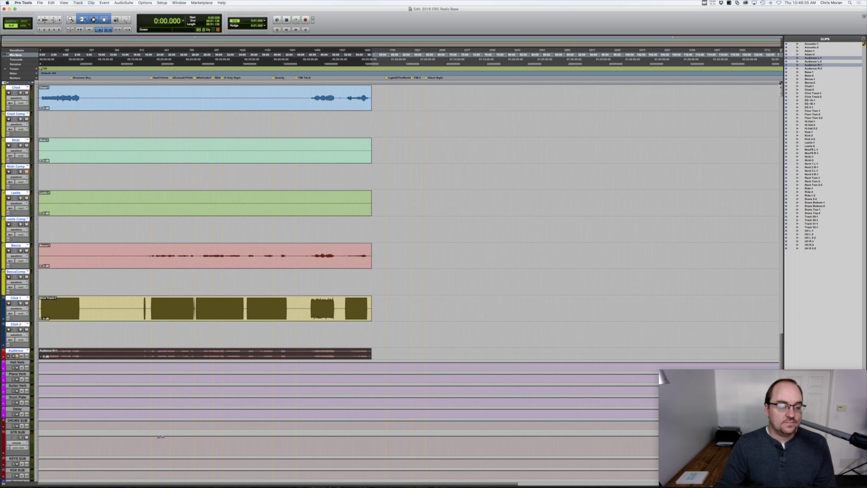
left_click(17, 335)
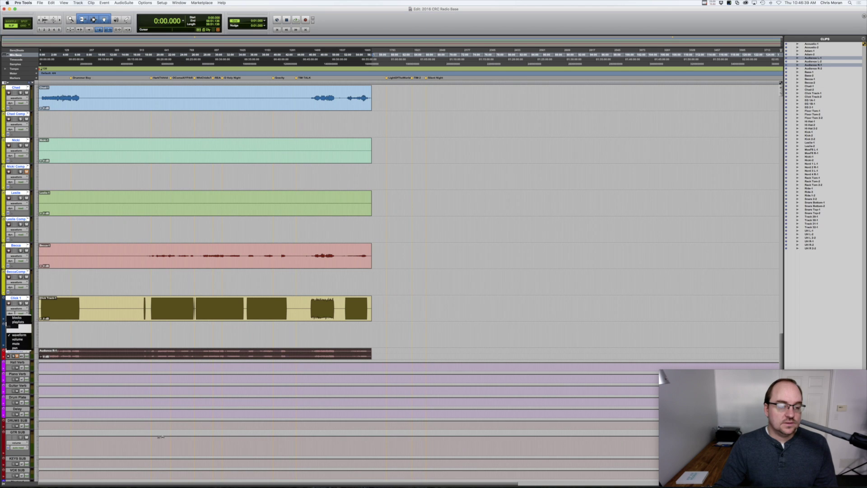
left_click(17, 339, "alt")
Step: Clear the volume automation on all tracks from Kick through Audience, from the session start to about 74 minutes
scroll(160, 436, "up", 20)
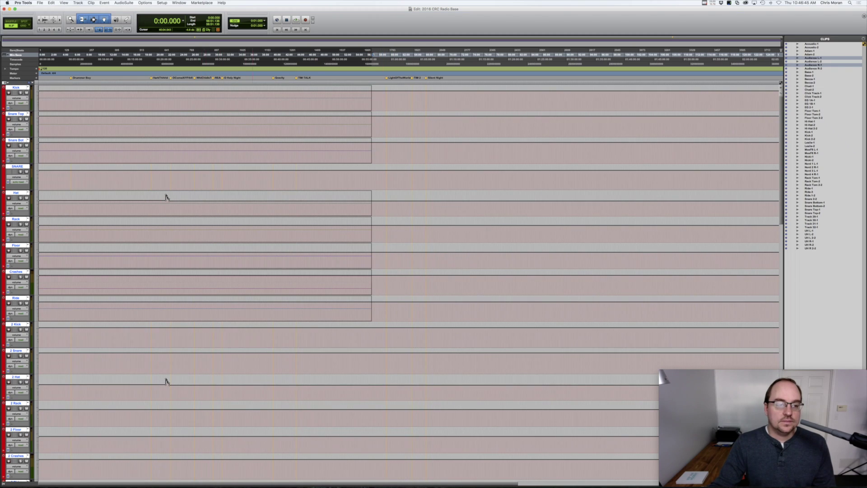
left_click_drag(472, 97, 39, 360)
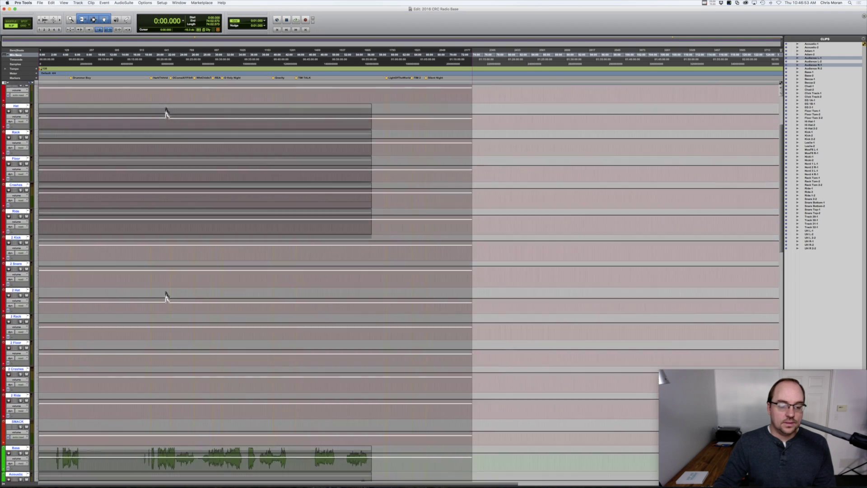
scroll(165, 267, "down", 5)
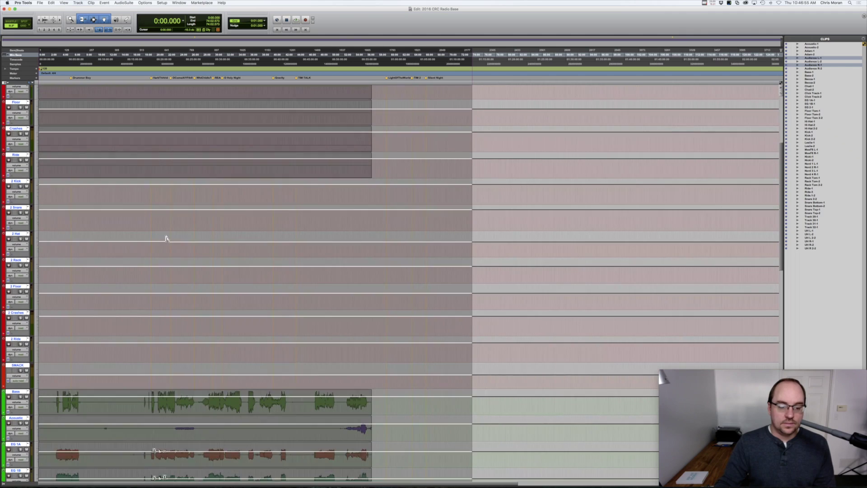
scroll(166, 205, "down", 4)
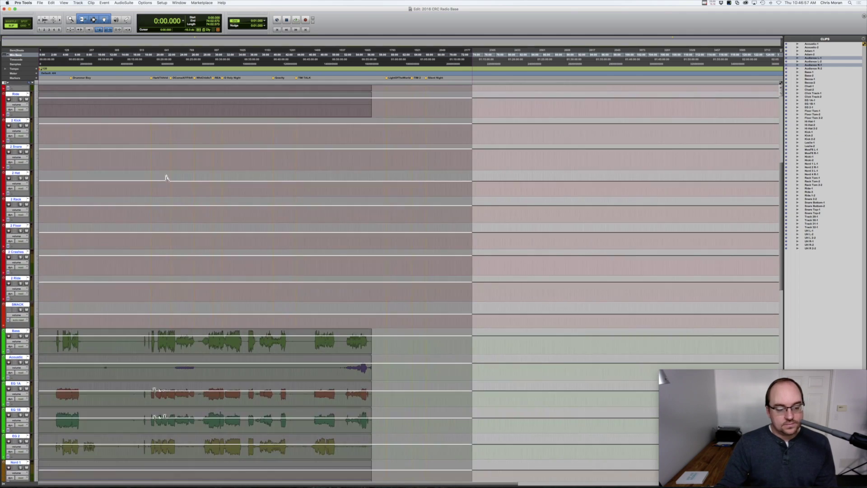
scroll(166, 153, "down", 4)
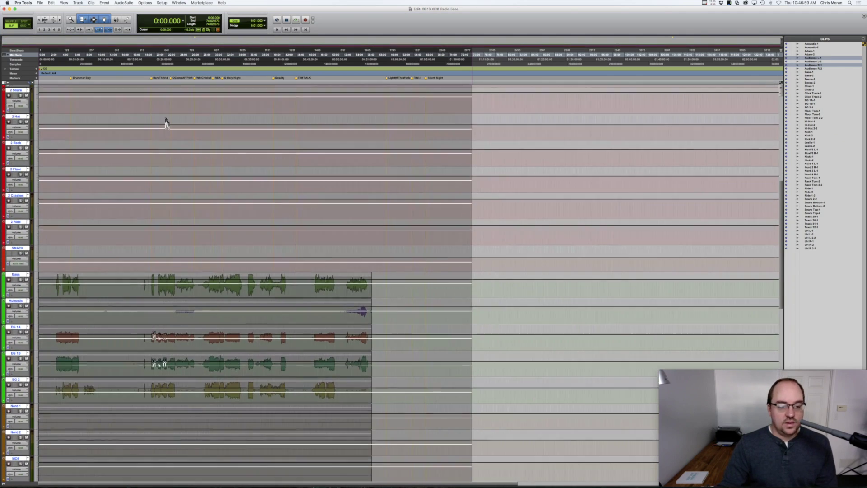
scroll(165, 95, "down", 4)
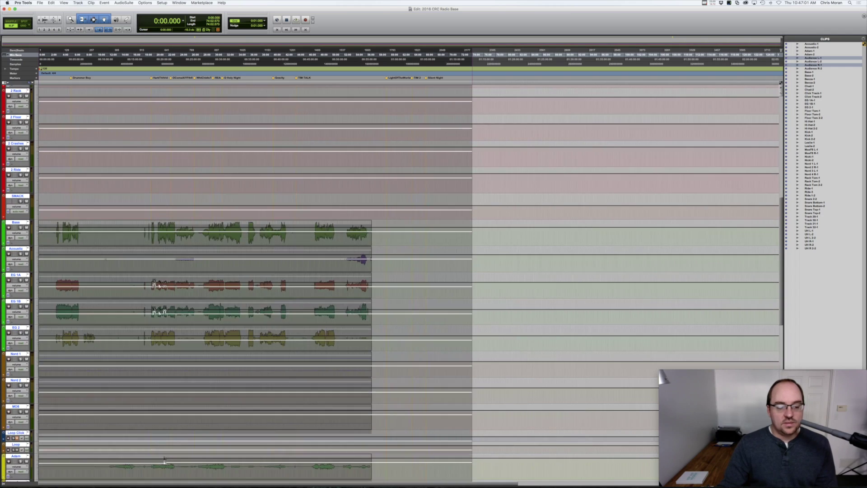
scroll(253, 271, "down", 4)
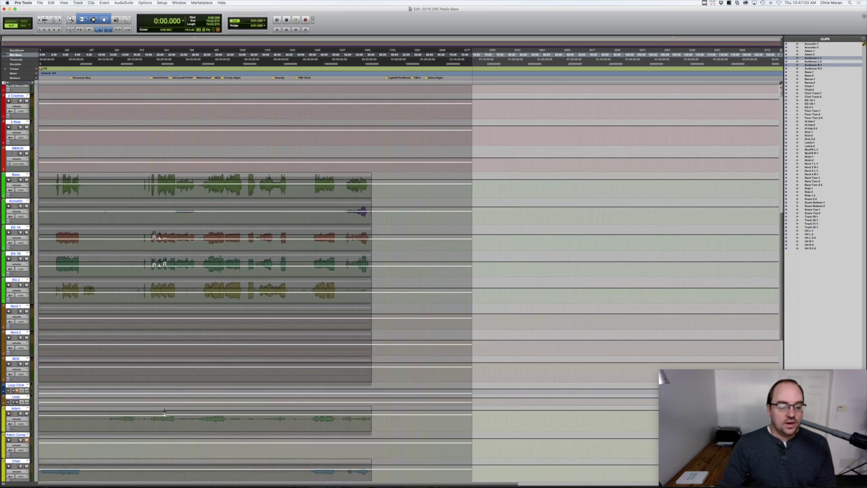
scroll(165, 380, "down", 3)
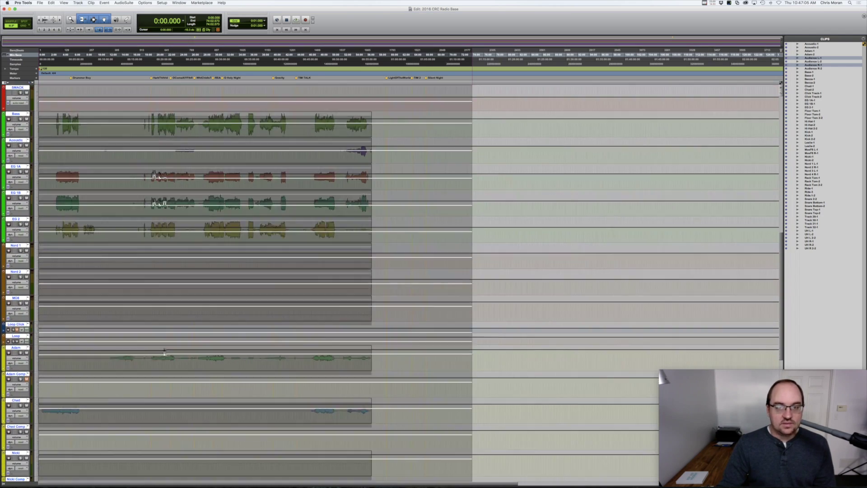
scroll(165, 342, "down", 4)
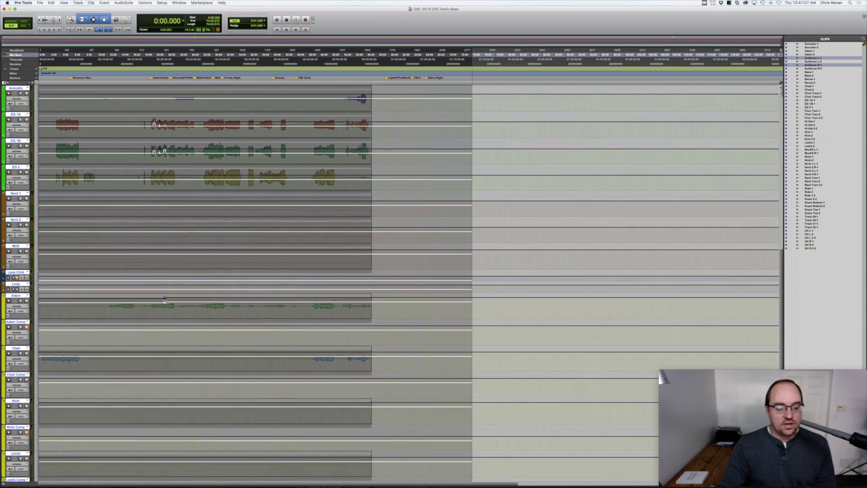
scroll(165, 284, "down", 4)
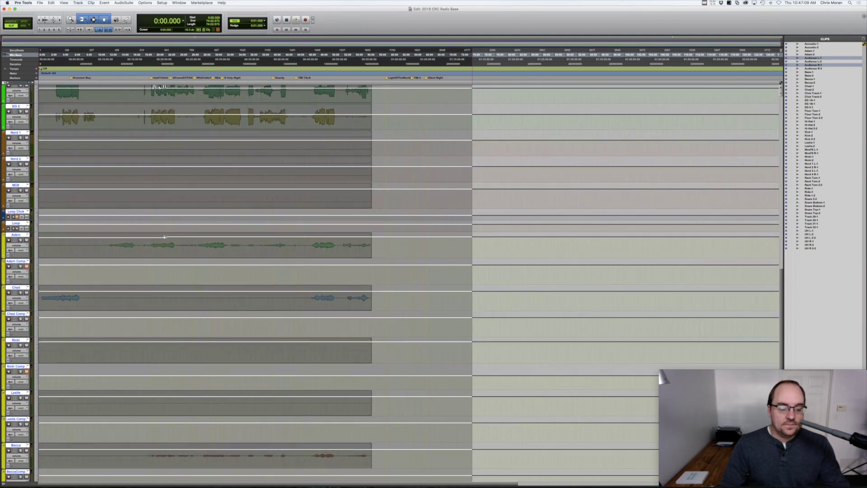
scroll(164, 225, "down", 4)
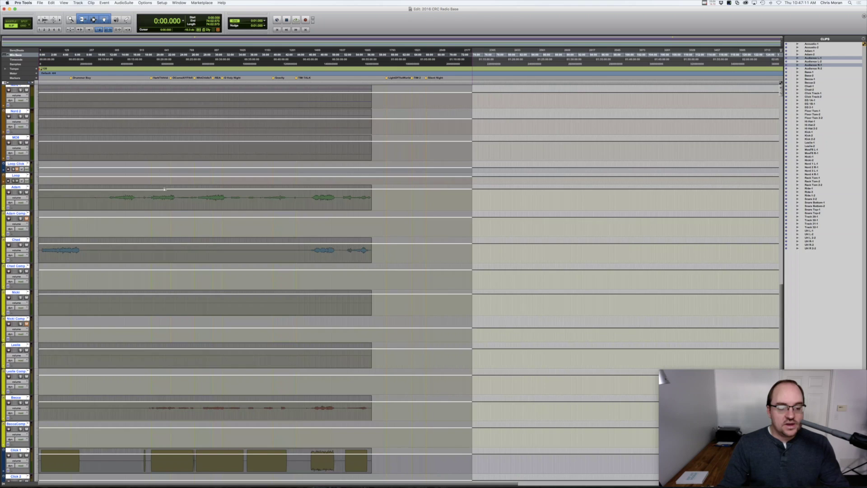
scroll(164, 169, "down", 4)
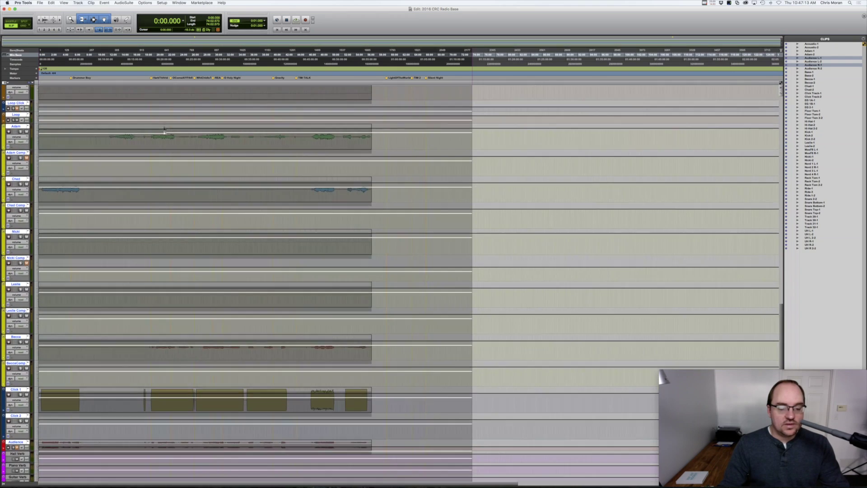
left_click_drag(39, 483, 38, 415)
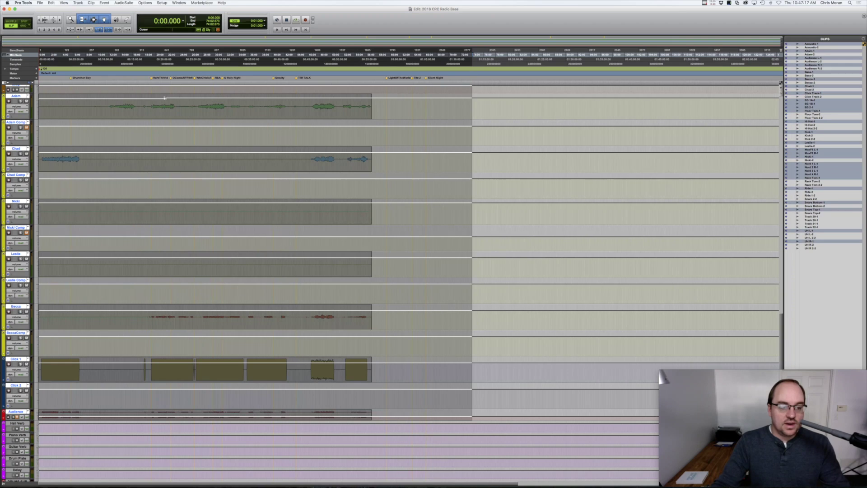
left_click(164, 97)
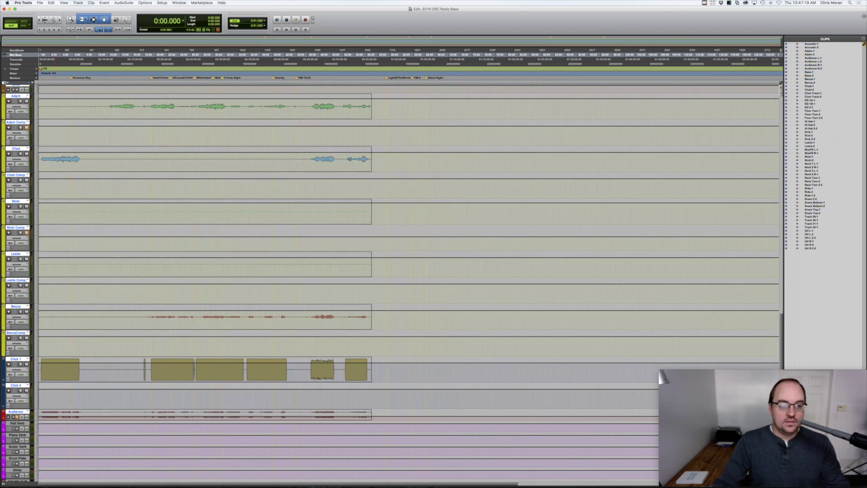
Step: Switch the view of all tracks from Kick through Audience to pan and check them for leftover pan automation
scroll(165, 98, "up", 20)
scroll(410, 242, "up", 20)
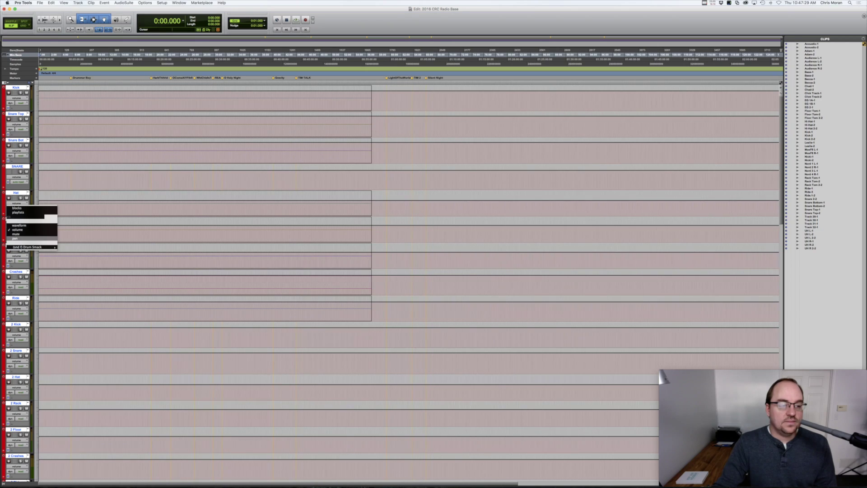
left_click(14, 238, "alt")
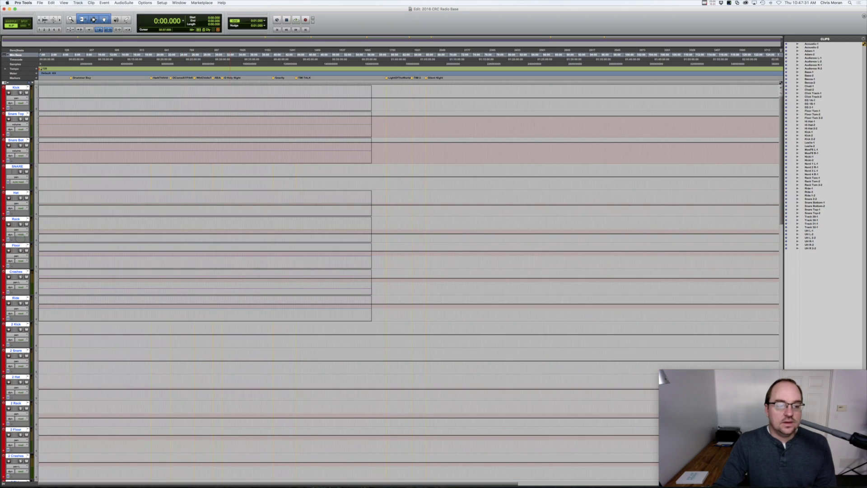
scroll(407, 280, "down", 15)
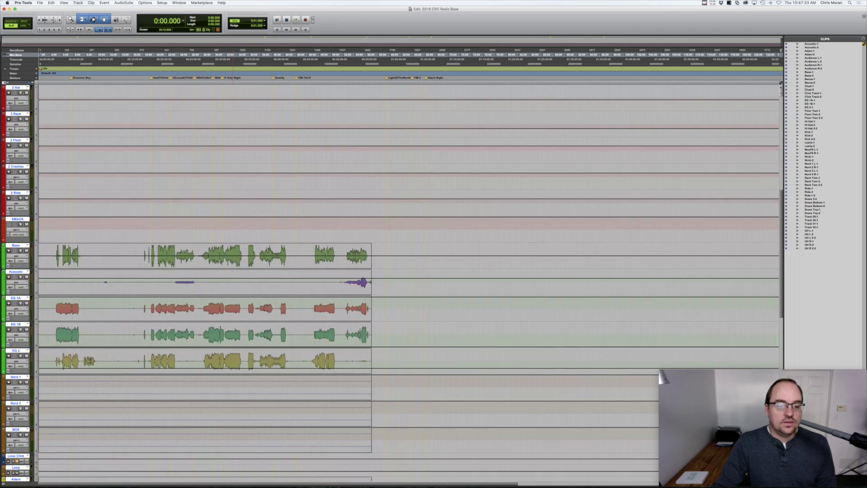
scroll(160, 427, "down", 14)
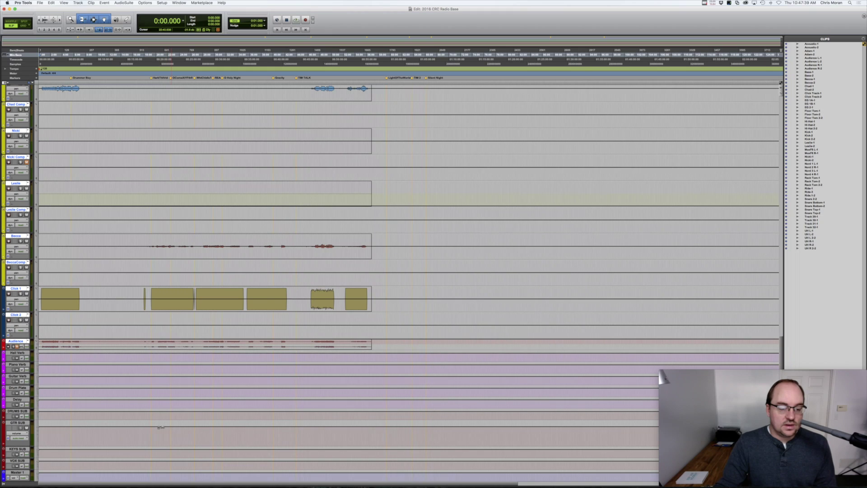
left_click(150, 427)
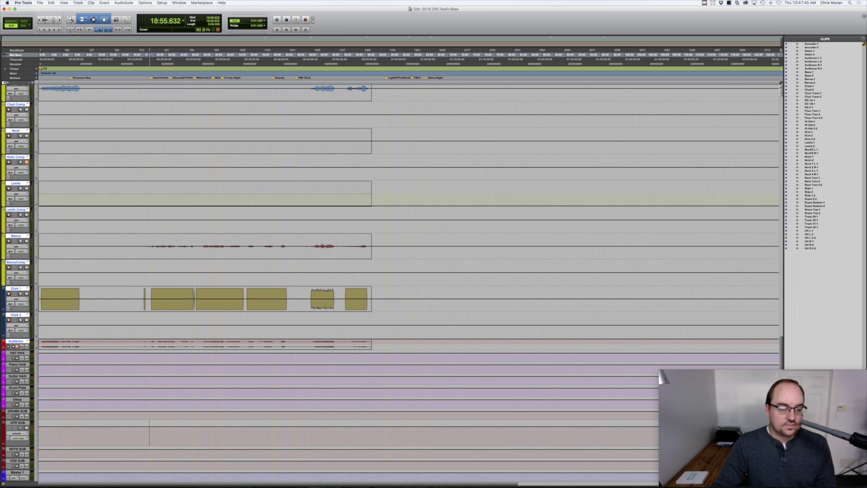
Step: Switch the view of all tracks from Kick through Audience to mute and check them for leftover mute automation
left_click(19, 325)
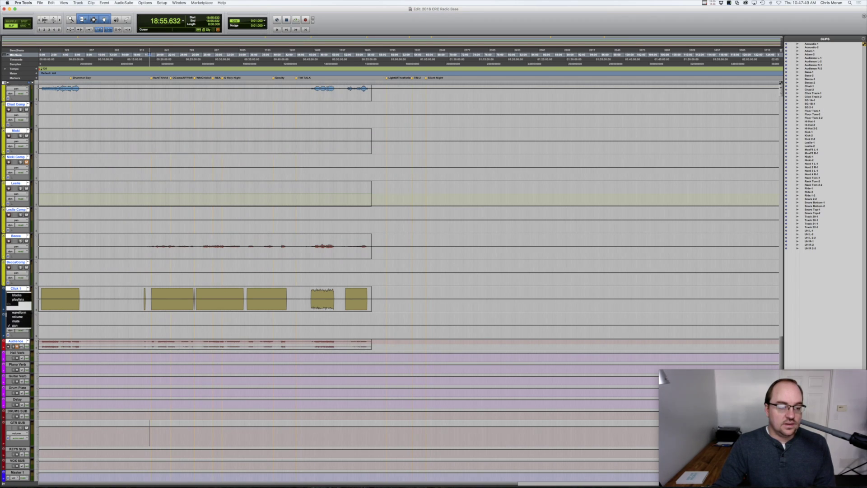
left_click(17, 321, "alt")
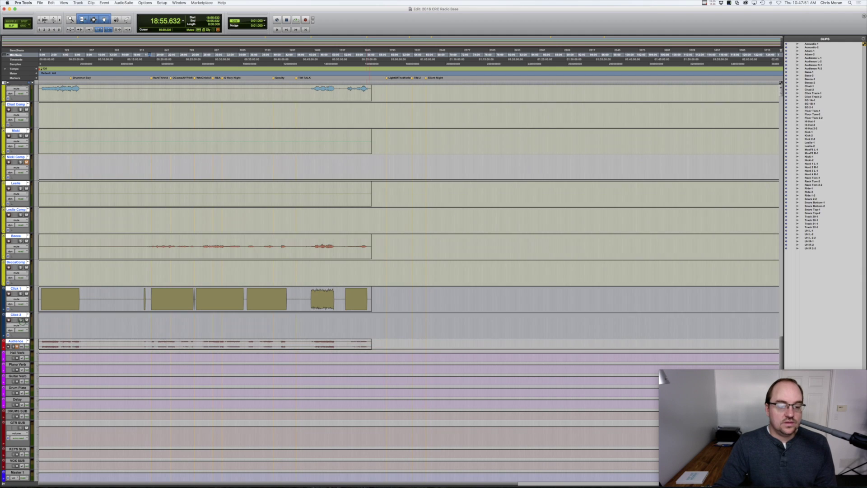
scroll(407, 280, "up", 15)
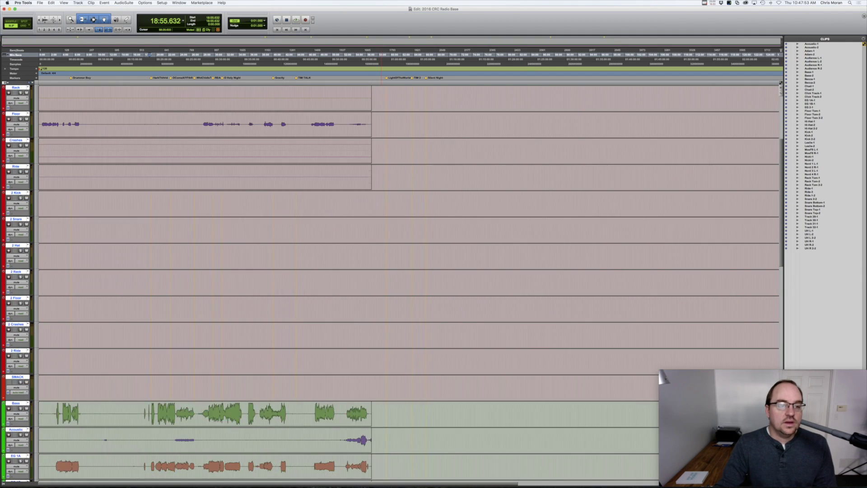
scroll(406, 280, "down", 15)
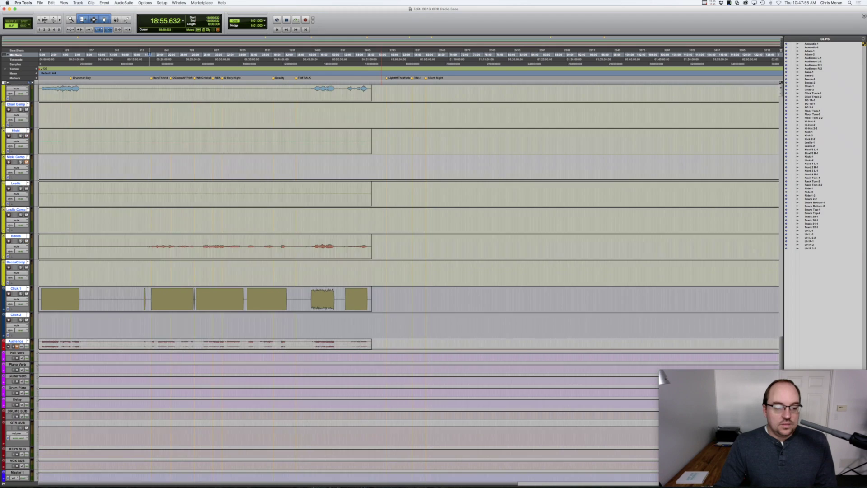
Step: Check the mute automation of the tracks from Hall Verb through Master 1, then return their view to volume
left_click(18, 353)
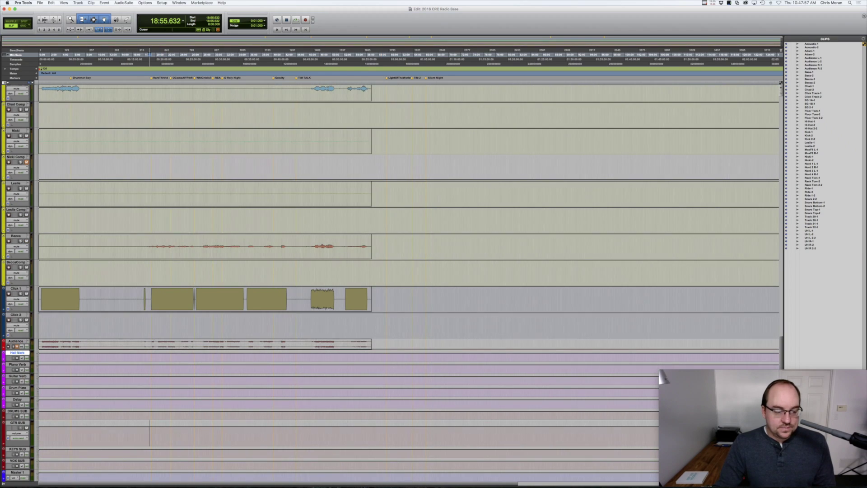
left_click(20, 472, "shift")
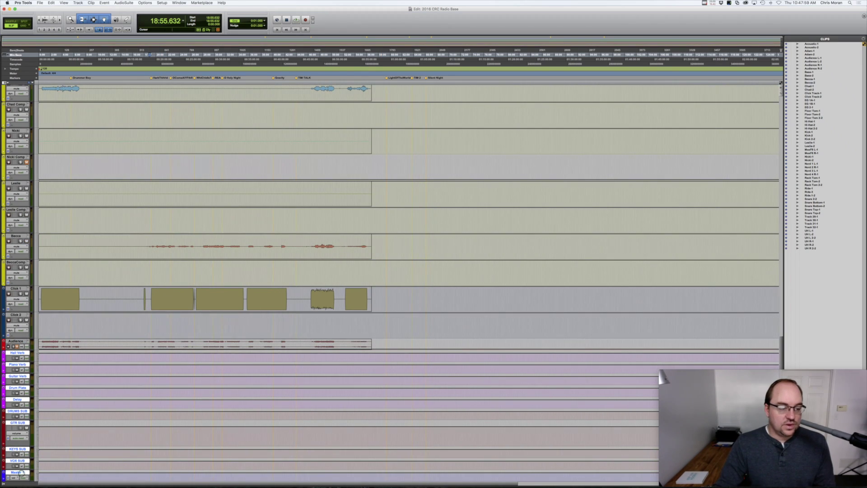
left_click(22, 358)
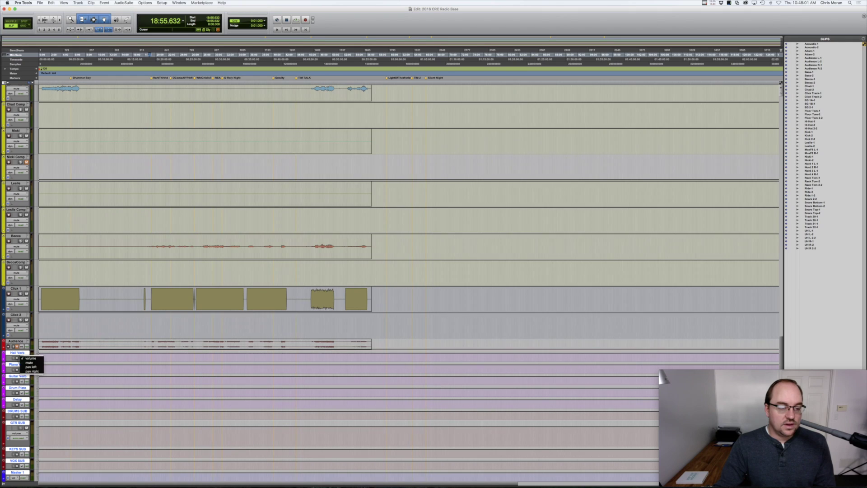
left_click(29, 365)
left_click(22, 358)
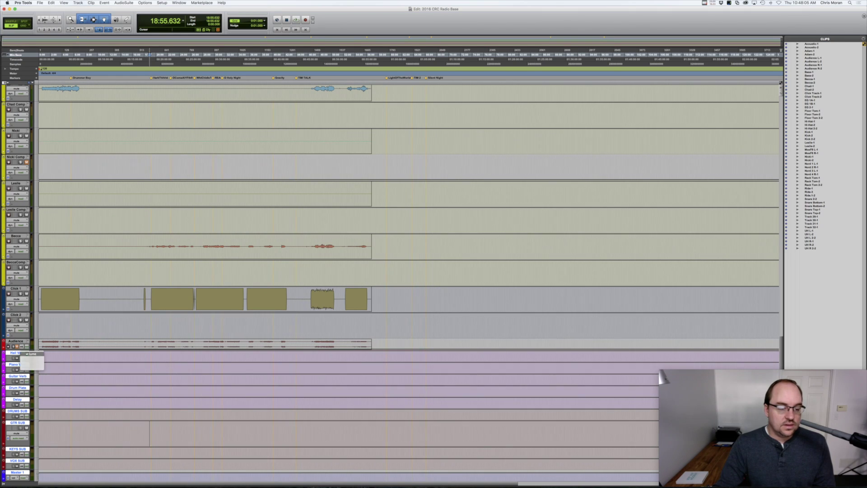
left_click(31, 354)
left_click(140, 355)
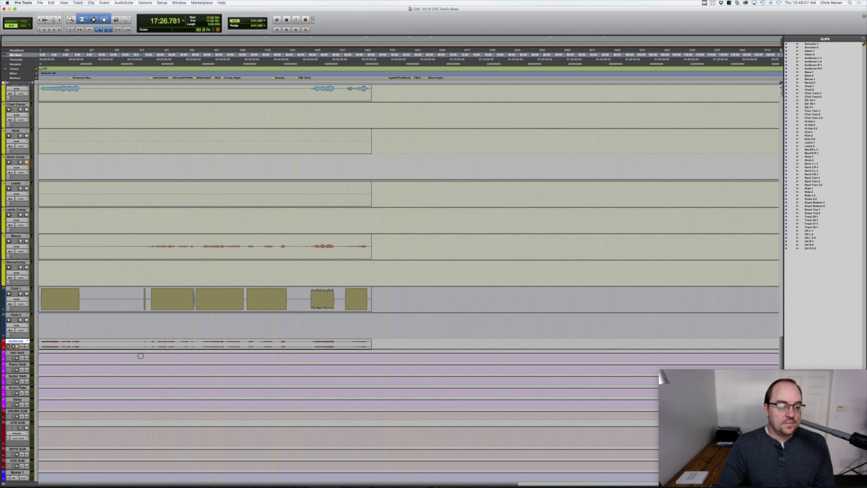
Step: Return to the session start and switch the view of all tracks from Kick through Audience back to waveform
scroll(141, 356, "up", 10)
scroll(140, 355, "up", 10)
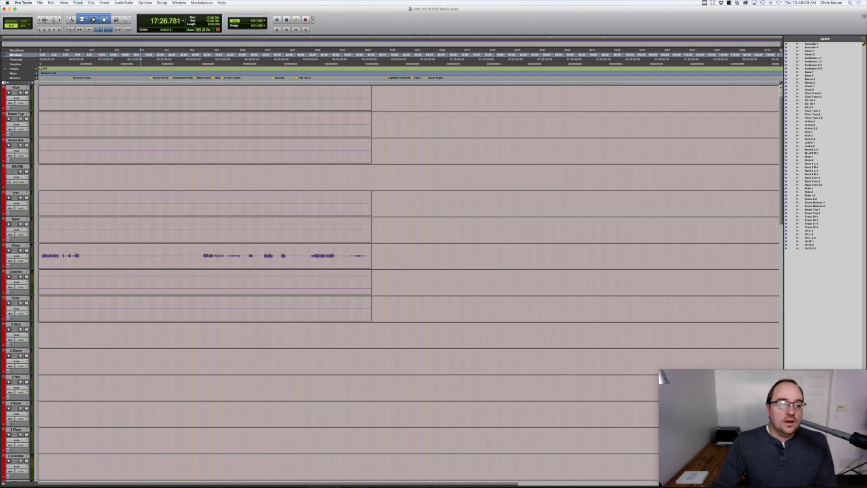
key("Return")
scroll(408, 280, "down", 15)
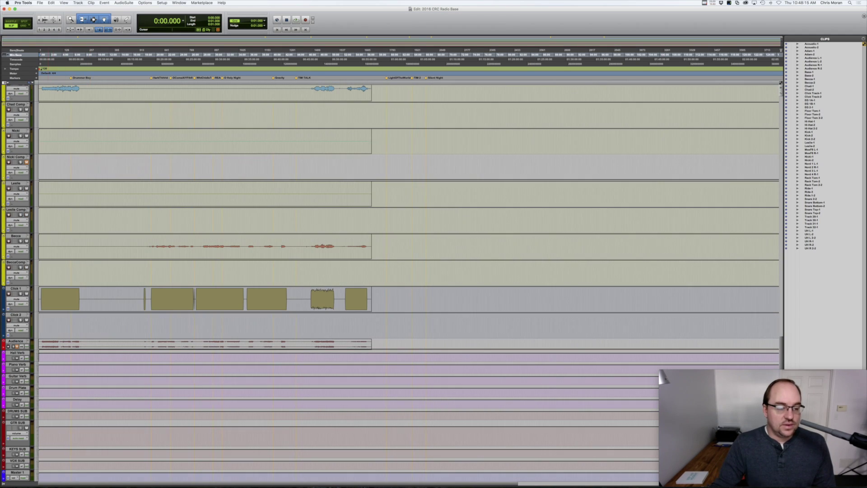
left_click(22, 341, "shift")
left_click(22, 325, "alt+shift")
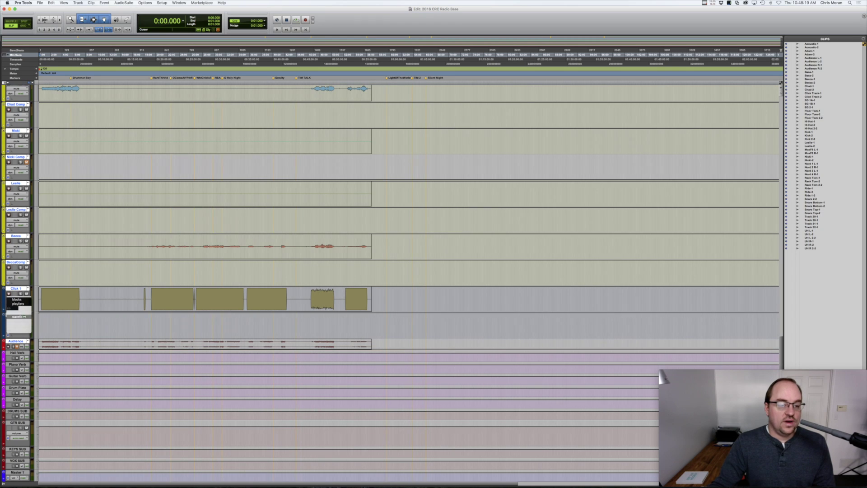
left_click(23, 317, "alt+shift")
scroll(240, 298, "up", 20)
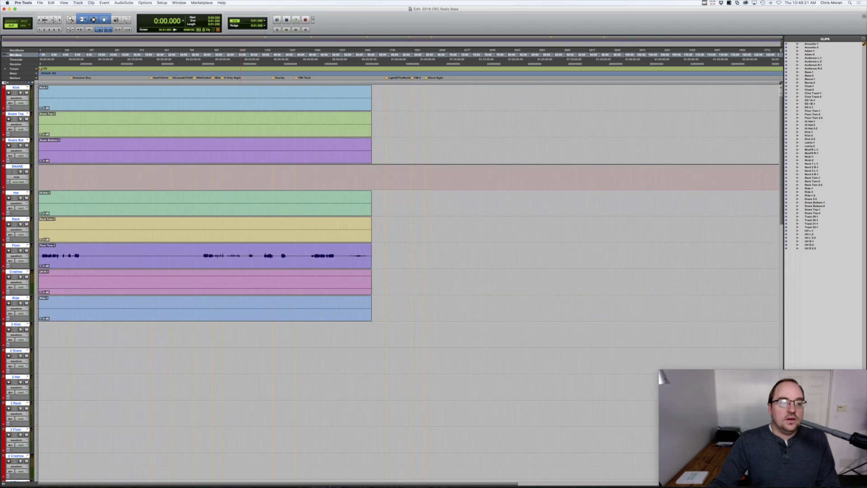
Step: Test playback briefly from about 7:32 and from about 3:14 in the session
left_click(83, 91)
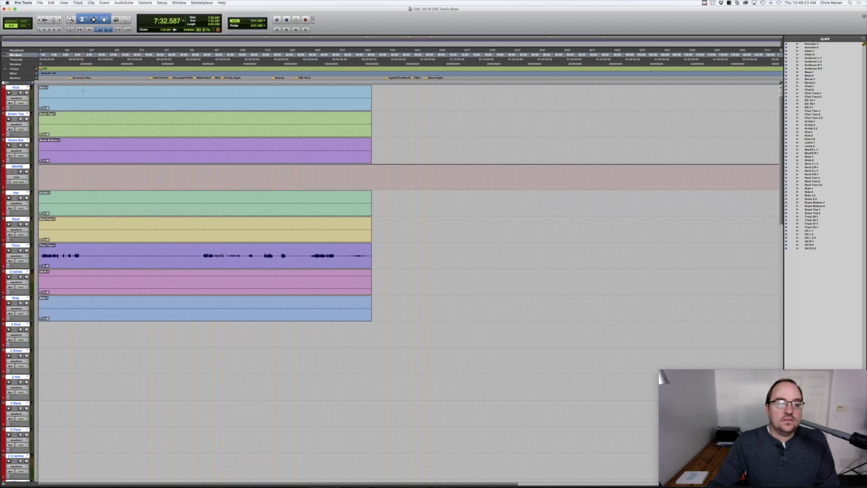
key("space")
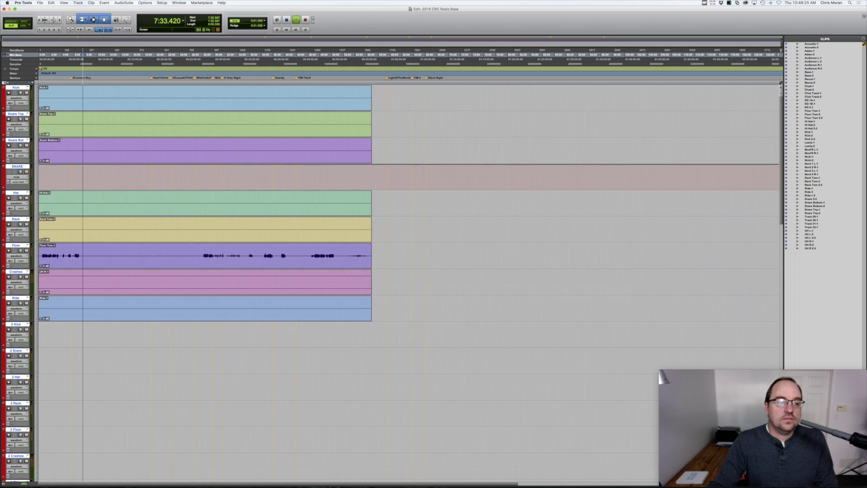
key("space")
left_click(57, 92)
key("space")
key("space")
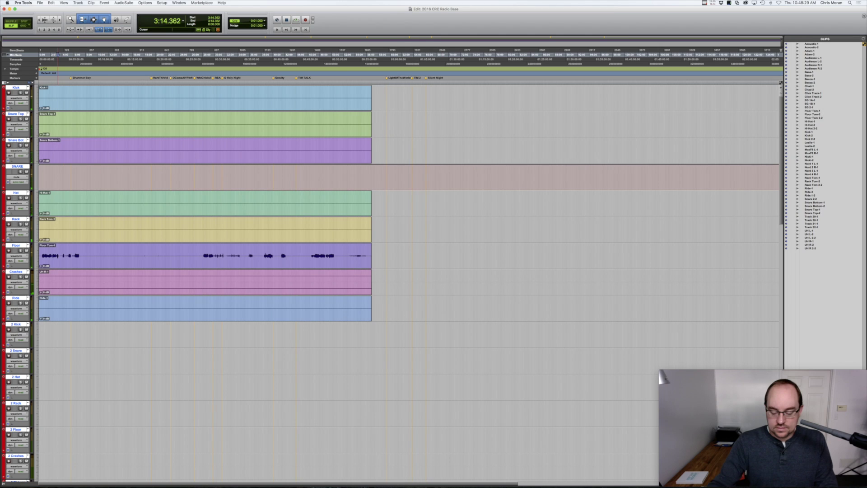
Step: Show the mixer, open the hardware setup, and launch the setup application for the Soundflower (64ch) peripheral
key("super+equal")
left_click(23, 3)
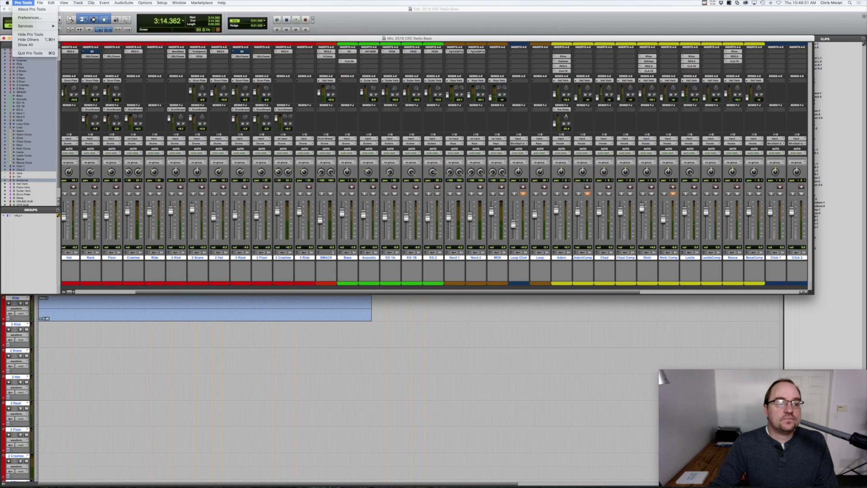
mouse_move(162, 3)
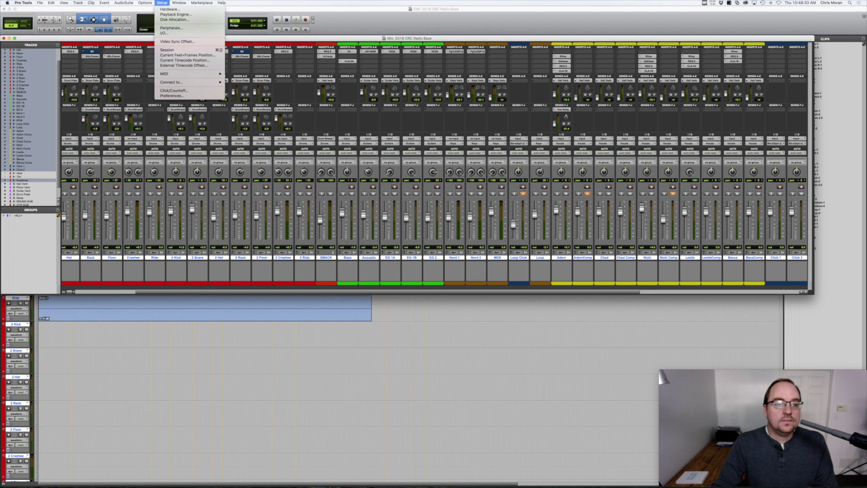
left_click(173, 9)
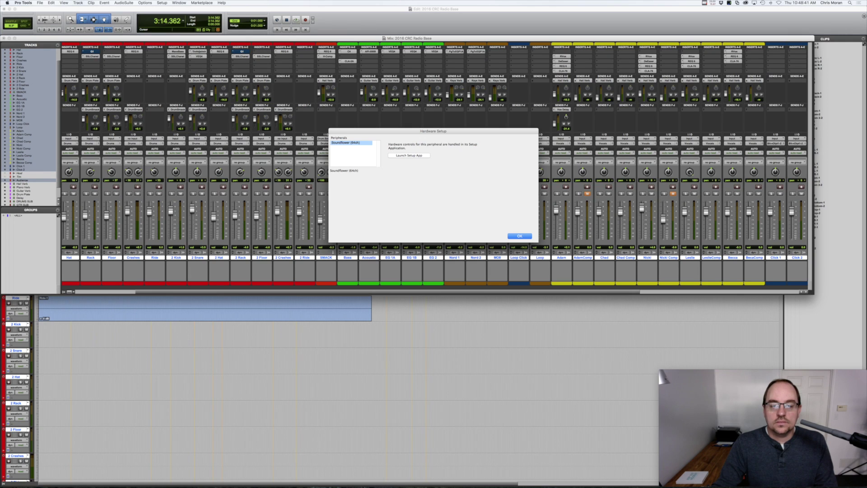
left_click(408, 155)
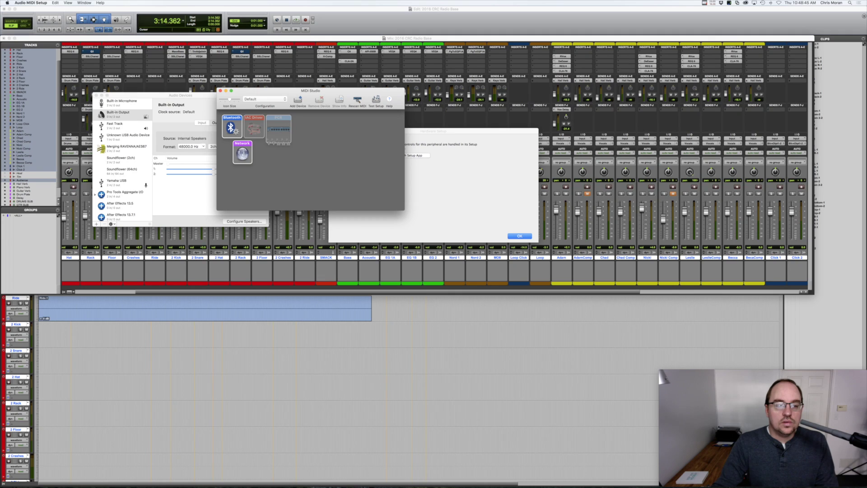
Step: In the Pro Tools Aggregate I/O device, replace the unavailable Fast Track entry with the connected Fast Track
left_click(119, 194)
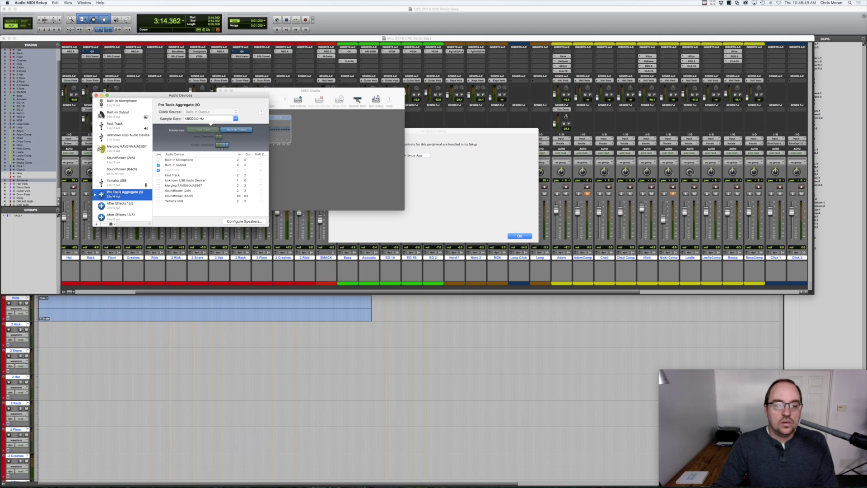
left_click(203, 130)
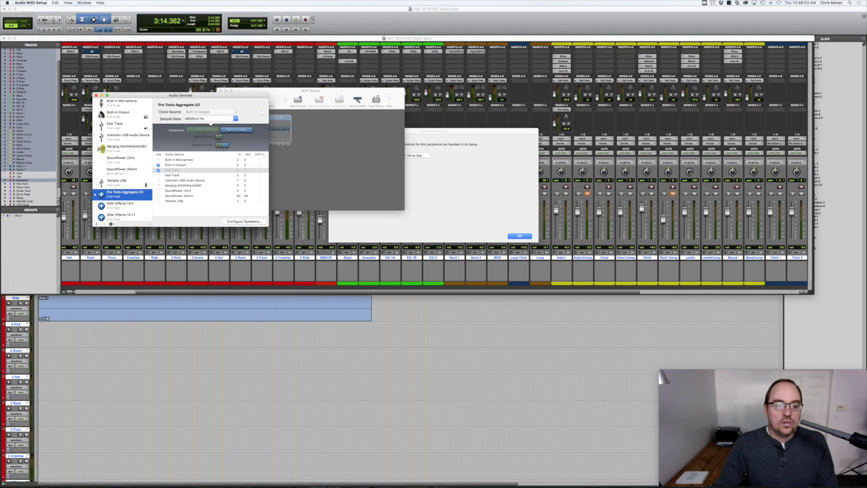
left_click(158, 175)
left_click(158, 170)
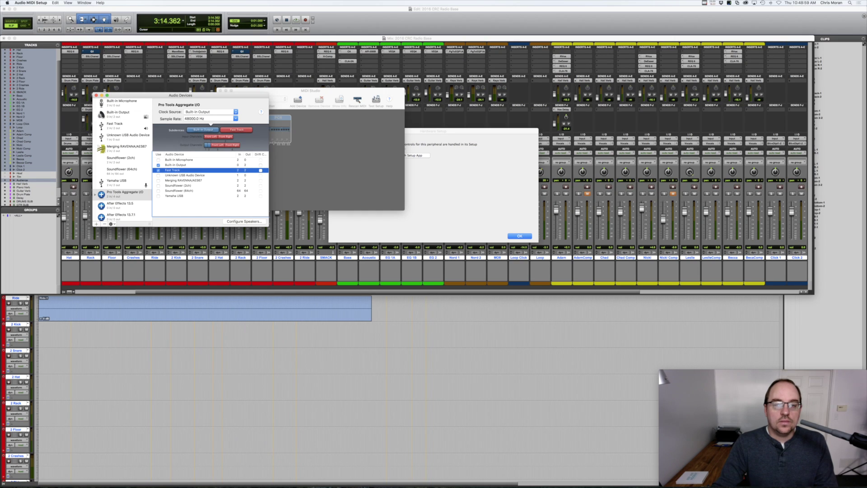
Step: Close the hardware setup, return to the Edit window, and test playback again from about 3:14
left_click(528, 234)
left_click(426, 28)
key("space")
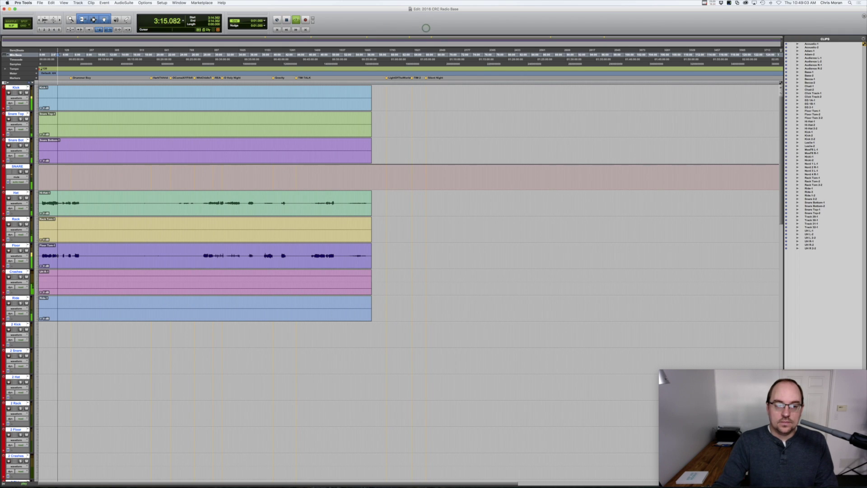
key("space")
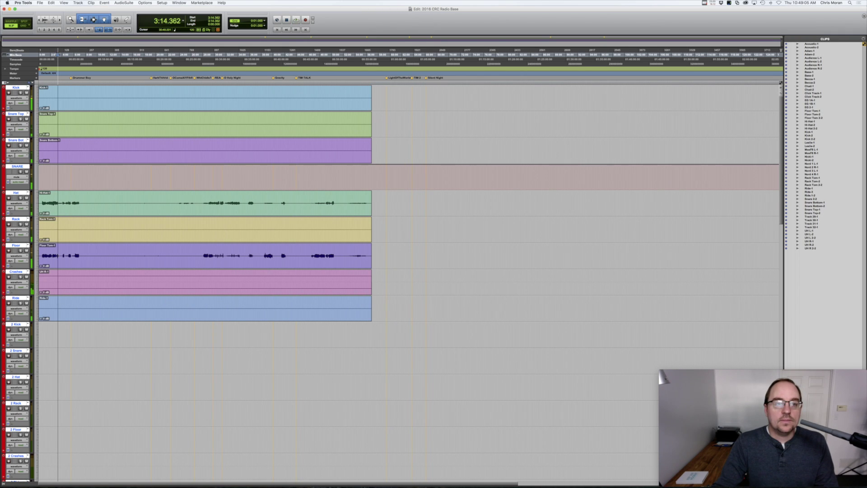
Step: Set the playback engine to Fast Track, allow the session to be saved and closed, and accept the engine settings
left_click(162, 3)
left_click(176, 14)
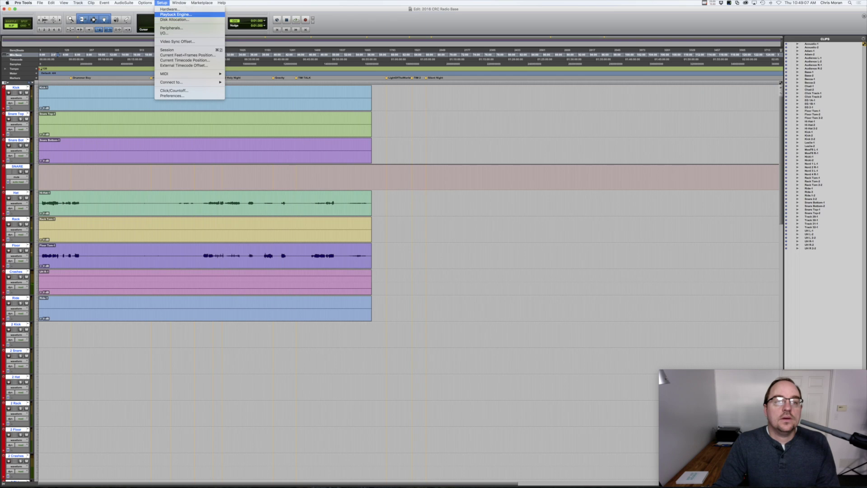
left_click(424, 140)
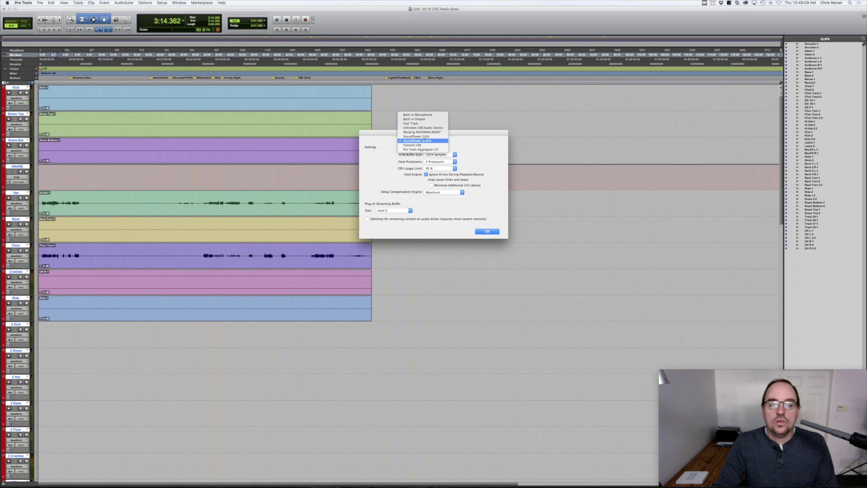
key("Escape")
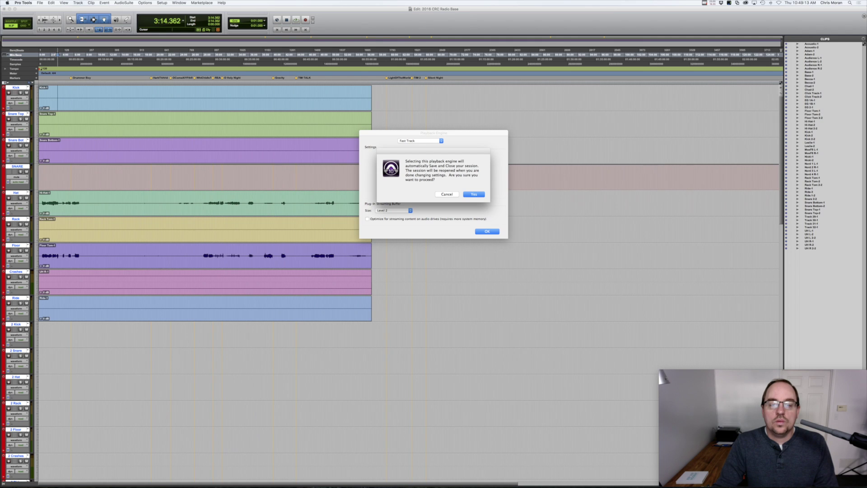
left_click(472, 194)
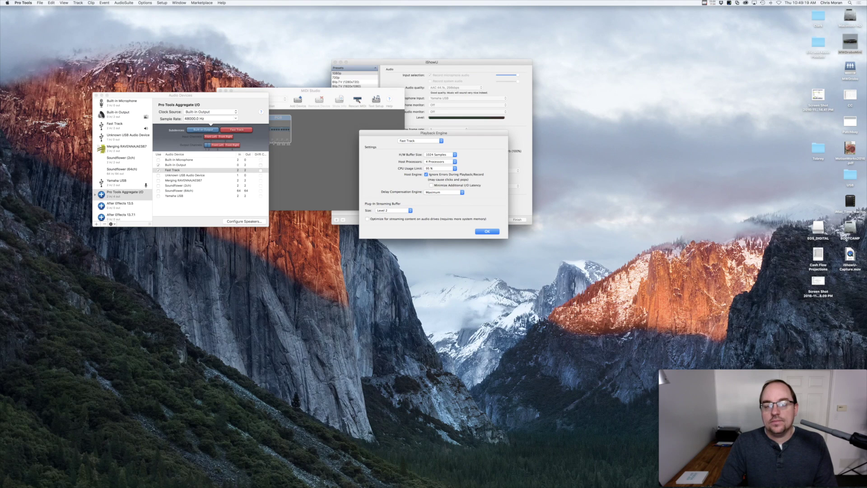
key("Return")
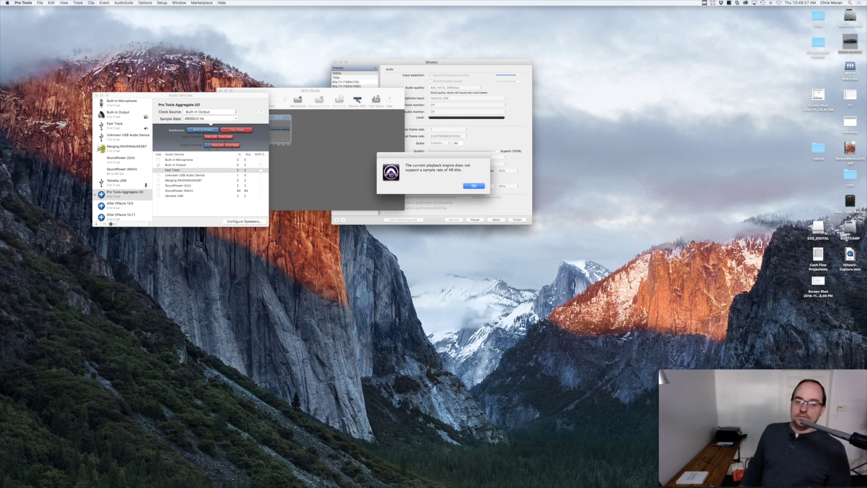
Step: Acknowledge the sample rate warning, decline the detailed report, and test the session's playback from about 3:14
key("Return")
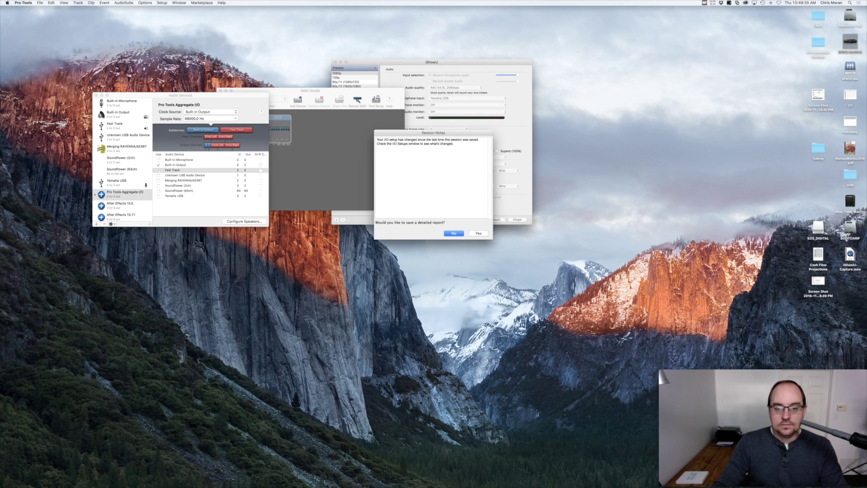
left_click(451, 233)
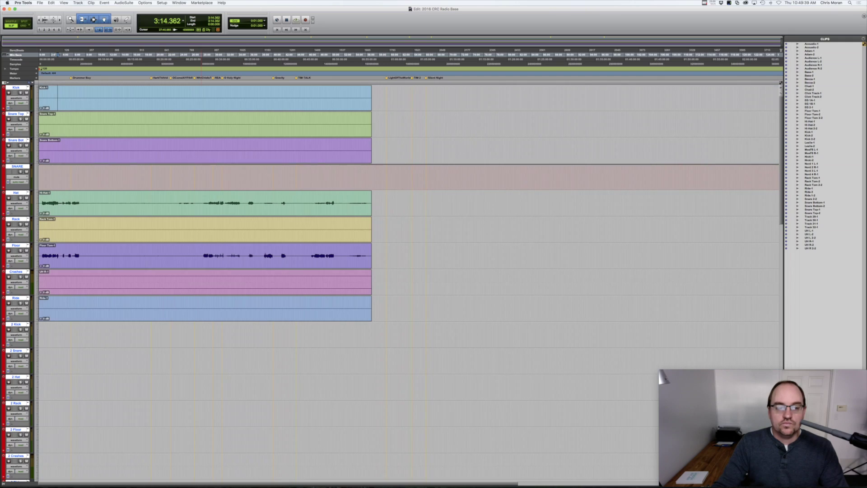
key("space")
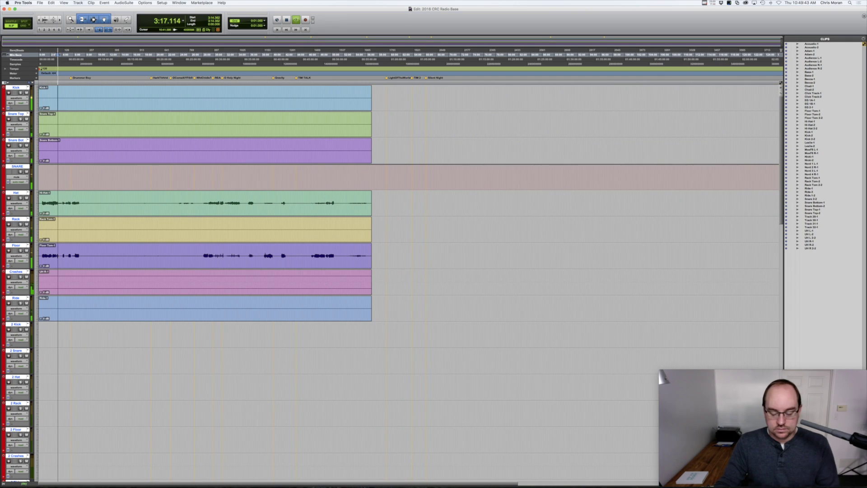
key("space")
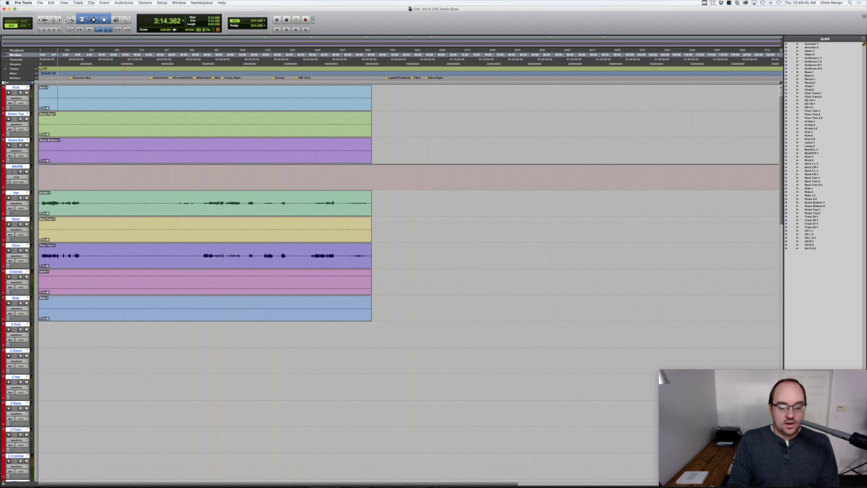
Step: In the mixer, reduce the track selection to MOX only and mute the GTR SUB and KEYS SUB tracks
key("super+equal")
left_click(497, 258, "super")
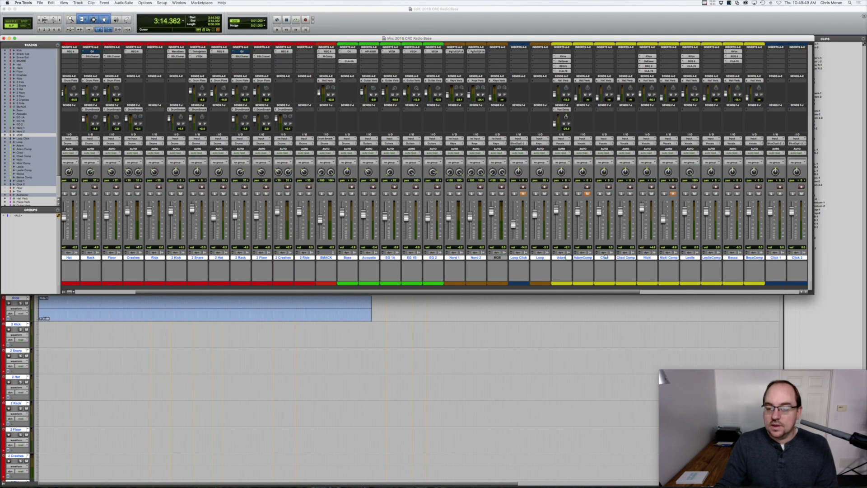
left_click(496, 257)
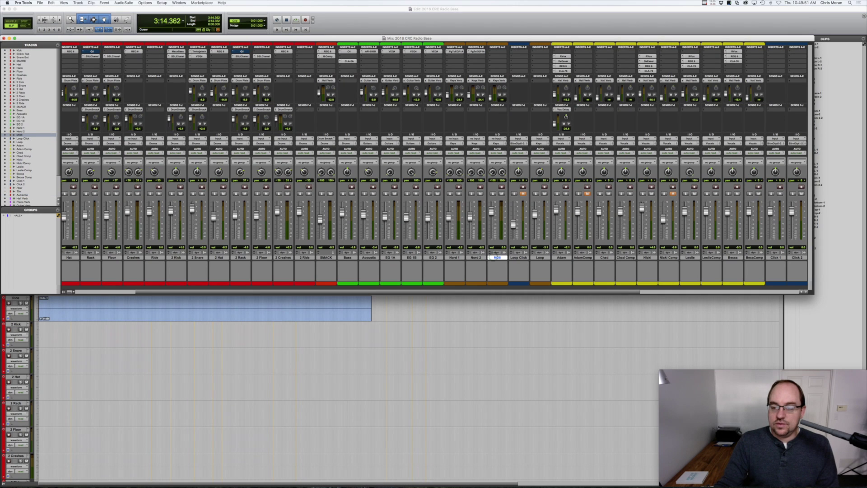
scroll(497, 258, "right", 2)
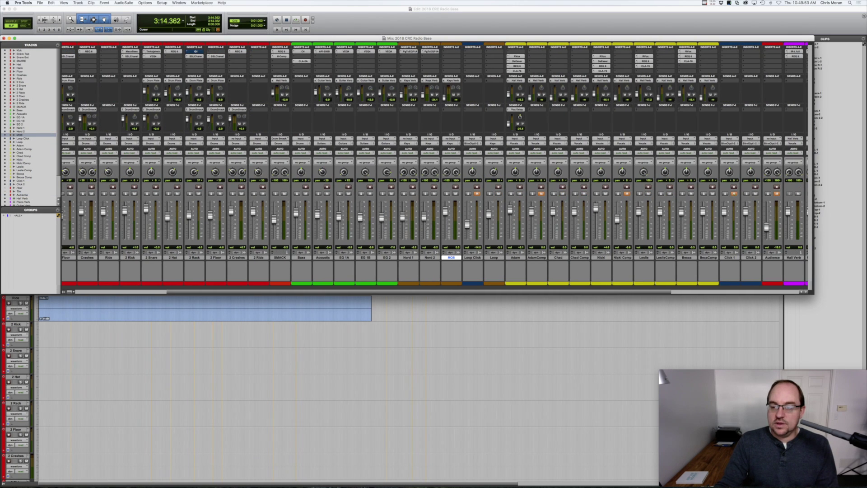
scroll(750, 199, "right", 8)
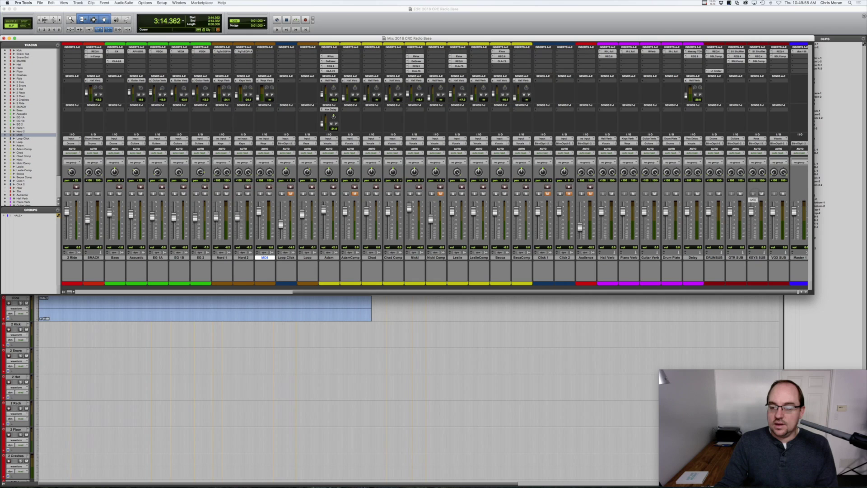
left_click(738, 193)
left_click(759, 194)
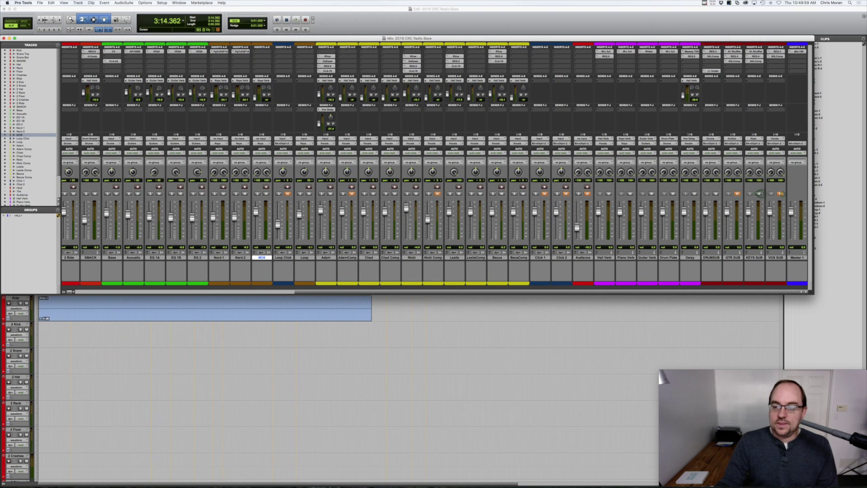
scroll(760, 194, "left", 12)
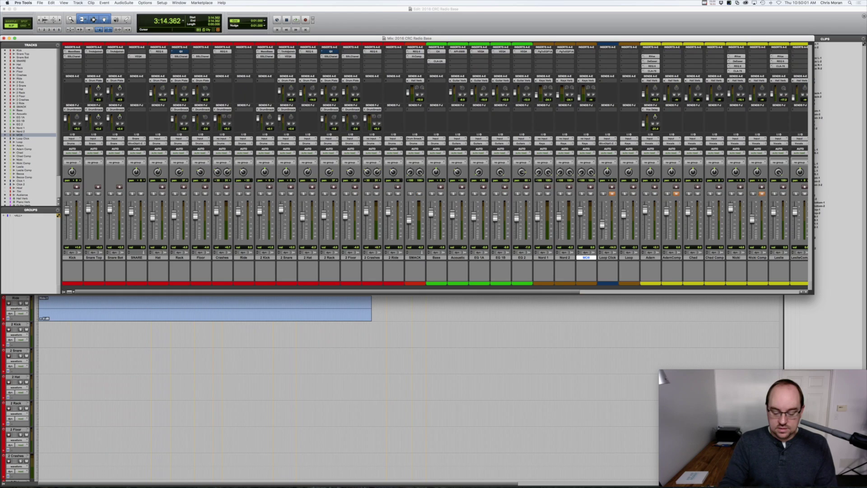
Step: Play the session from about 0:42 and check the track meters in the mixer
key("super+equal")
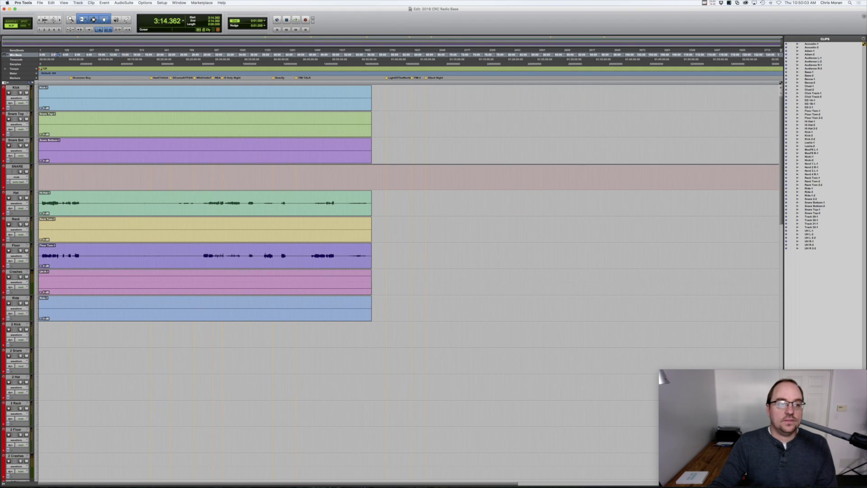
left_click(59, 20)
left_click(55, 92)
key("space")
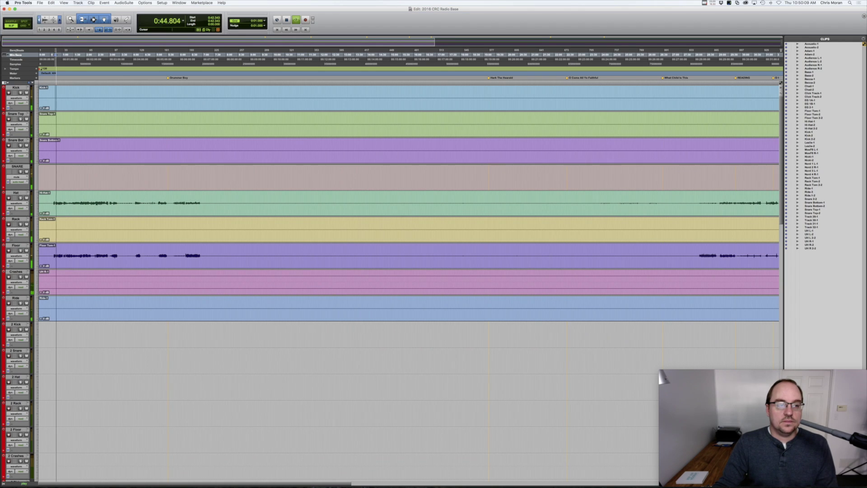
left_click(38, 20)
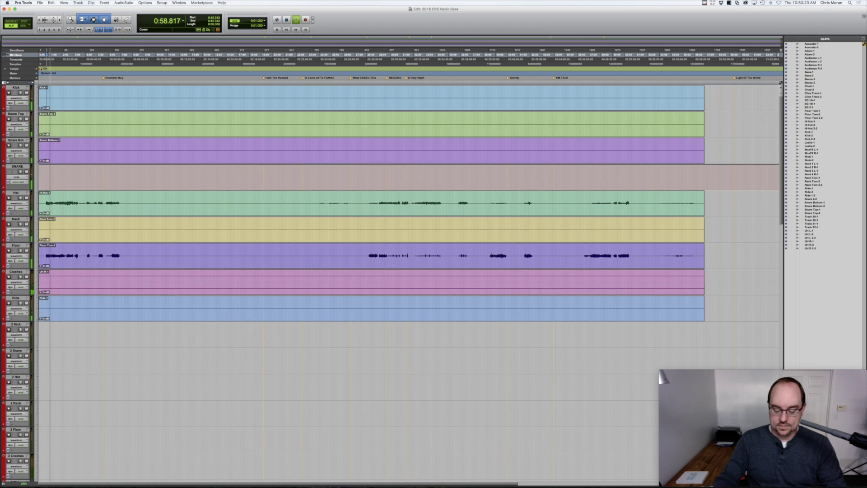
key("super+equal")
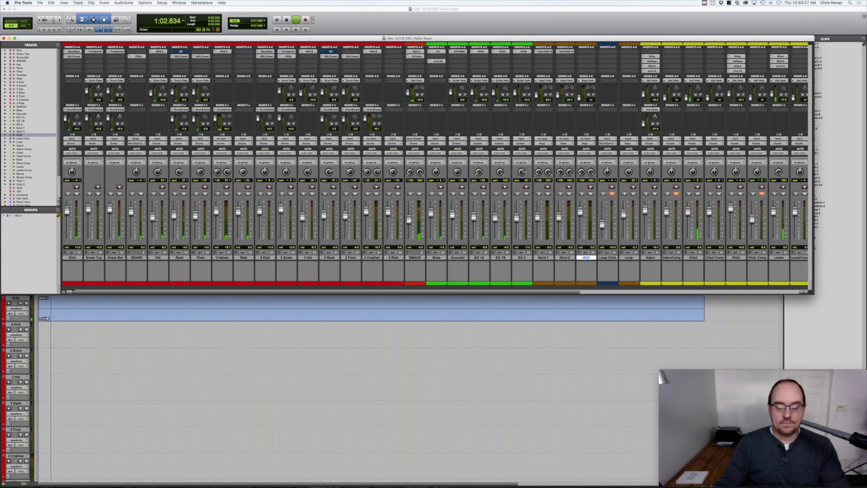
key("super+equal")
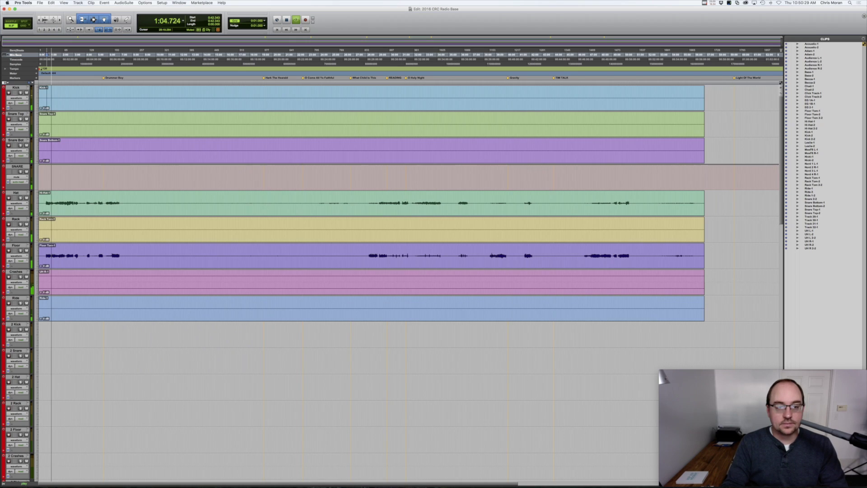
Step: Play from about 4:32, mute the SMACK, Rack and Floor tracks, and check the Kick in solo
left_click(92, 93)
key("space")
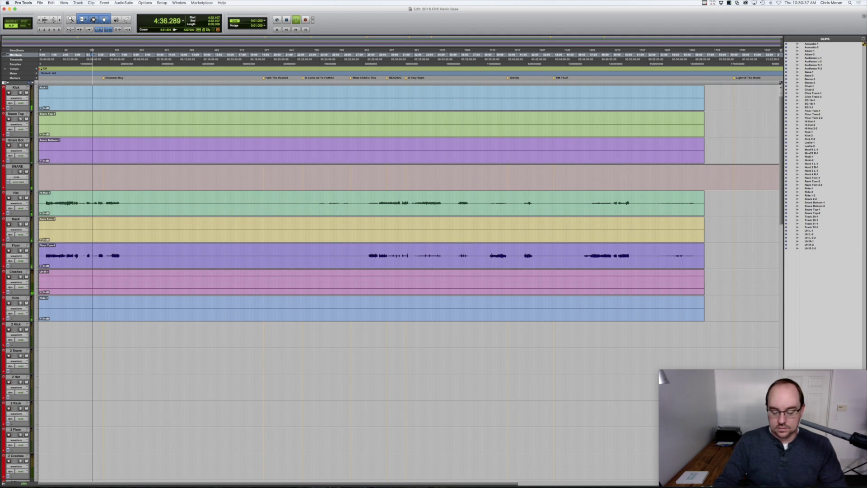
key("super+equal")
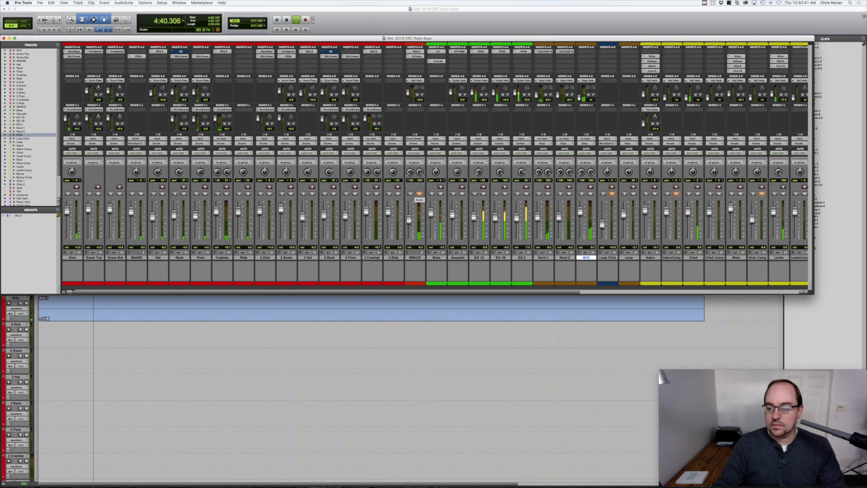
left_click(67, 193)
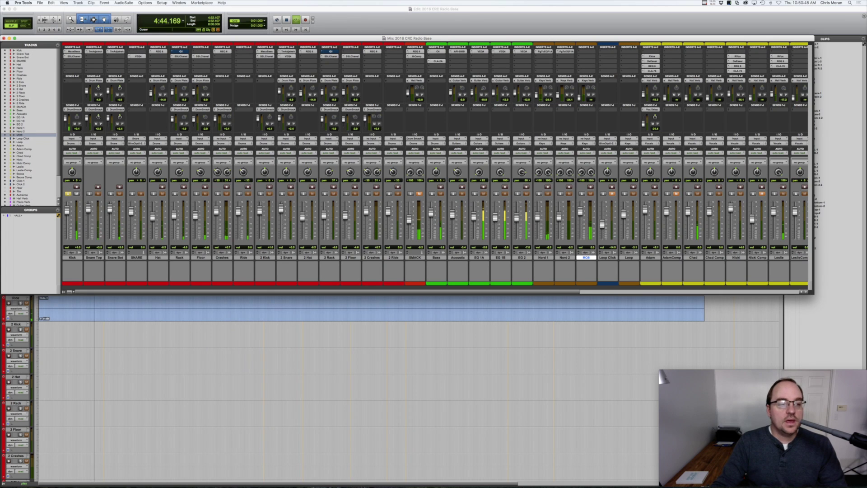
key("super+equal")
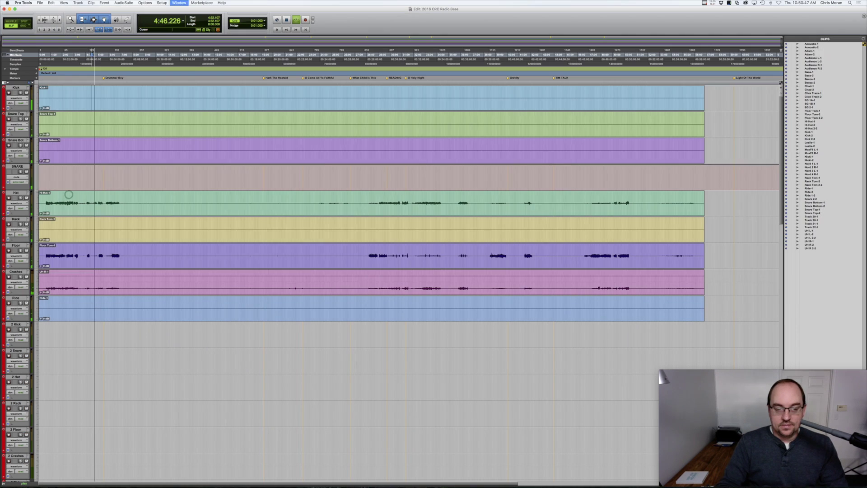
key("super+equal")
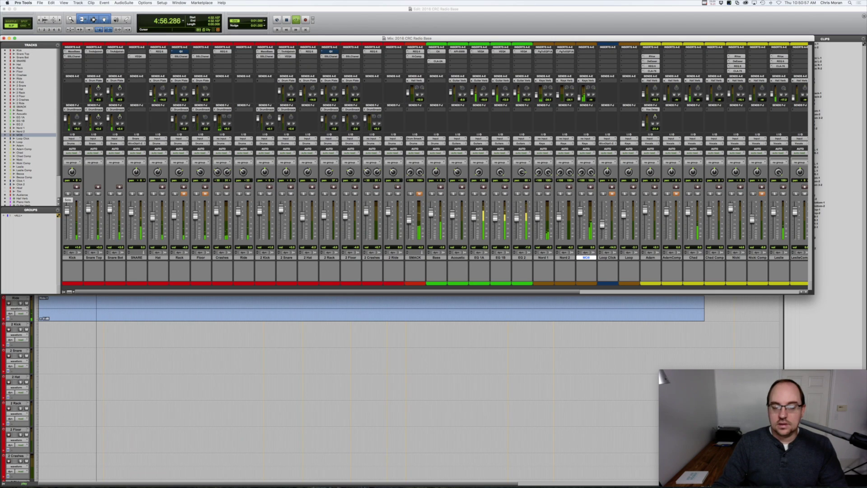
key("super+equal")
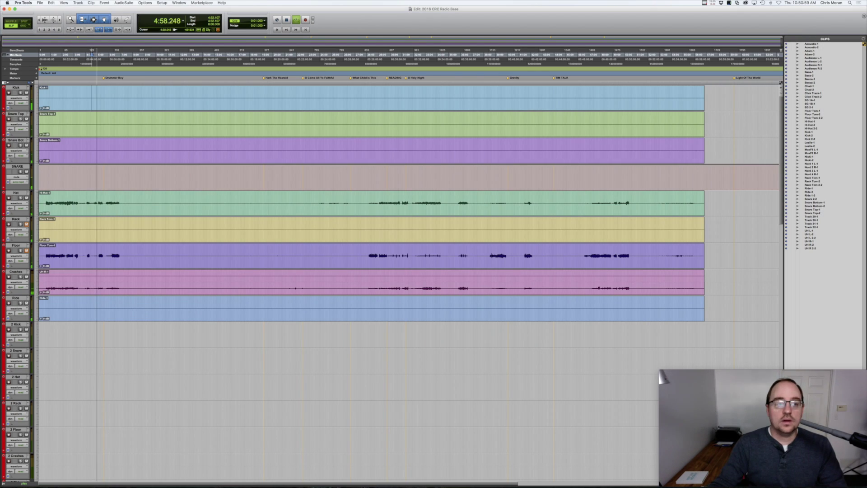
Step: Restart playback from about 5:42, near the Drummer Boy marker
left_click(60, 19)
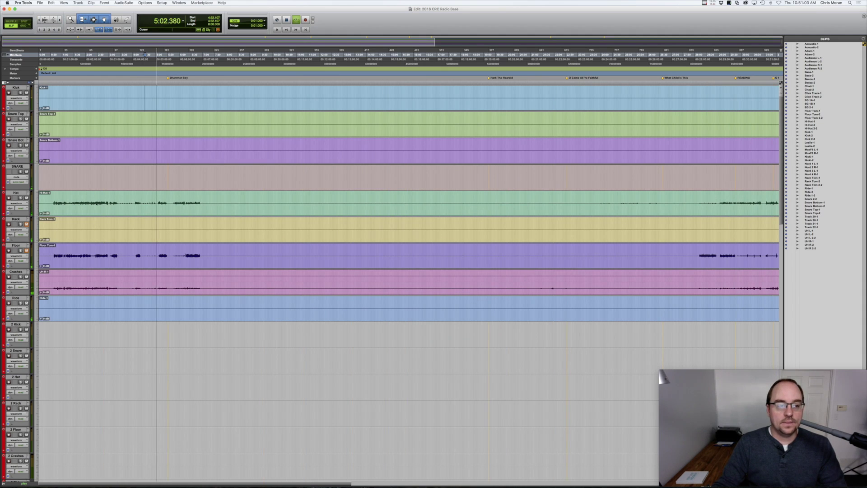
key("space")
left_click(172, 91)
key("space")
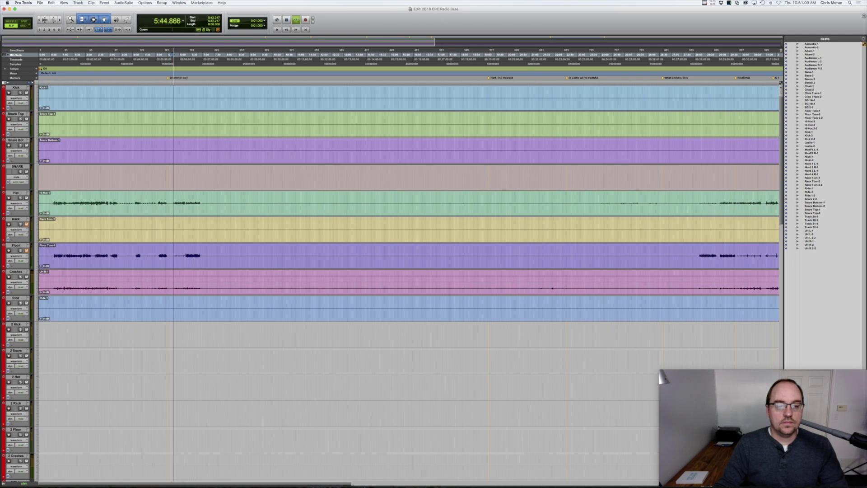
Step: Set the track height of the second drum kit's tracks, 2 Kick through 2 Ride, to small
left_click(16, 324)
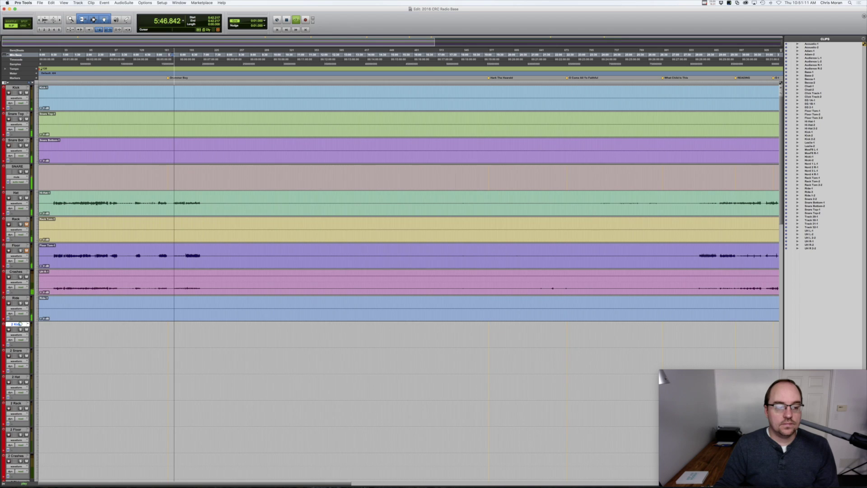
scroll(17, 324, "down", 3)
scroll(18, 324, "down", 2)
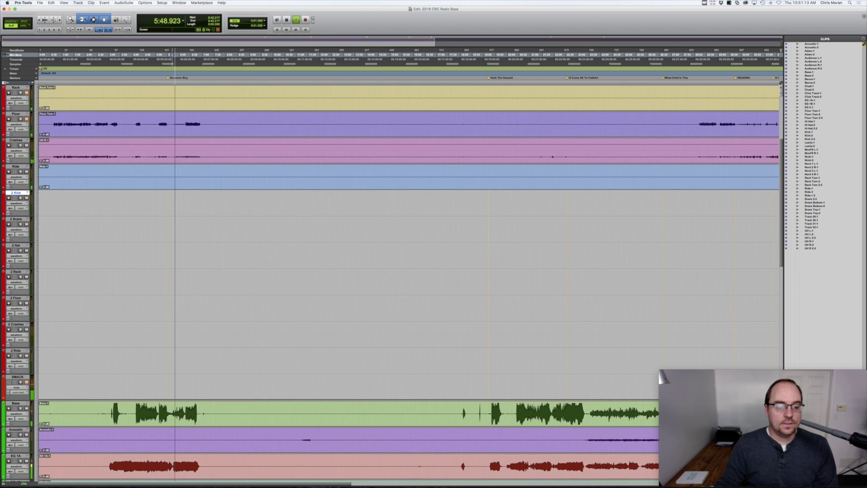
left_click(16, 351, "shift")
left_click(37, 334)
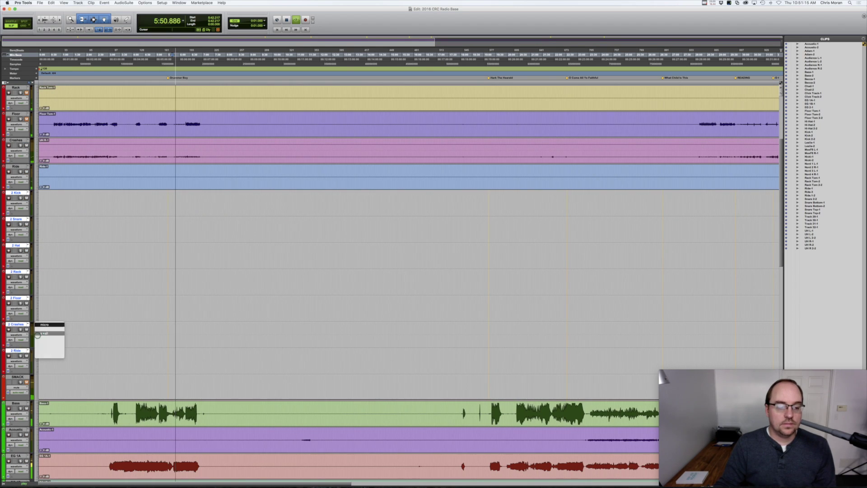
left_click(44, 333)
scroll(38, 334, "up", 5)
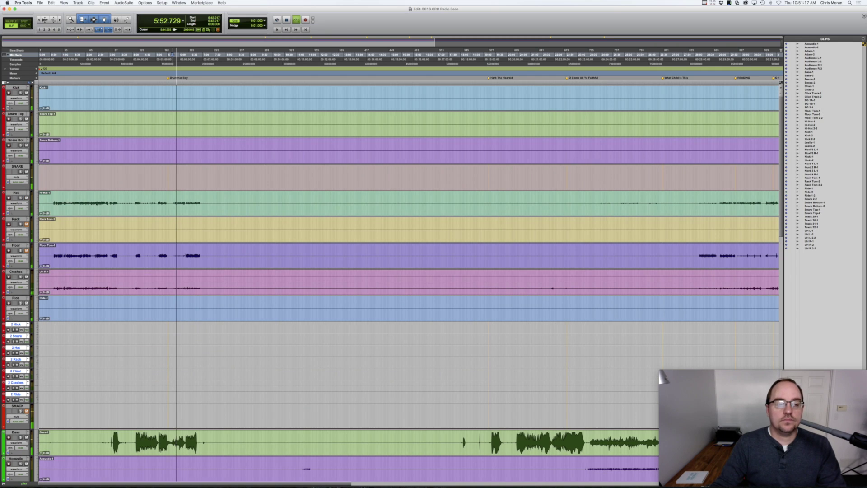
Step: Solo the Kick track in the mixer and bypass its MaxxBass insert
key("super+equal")
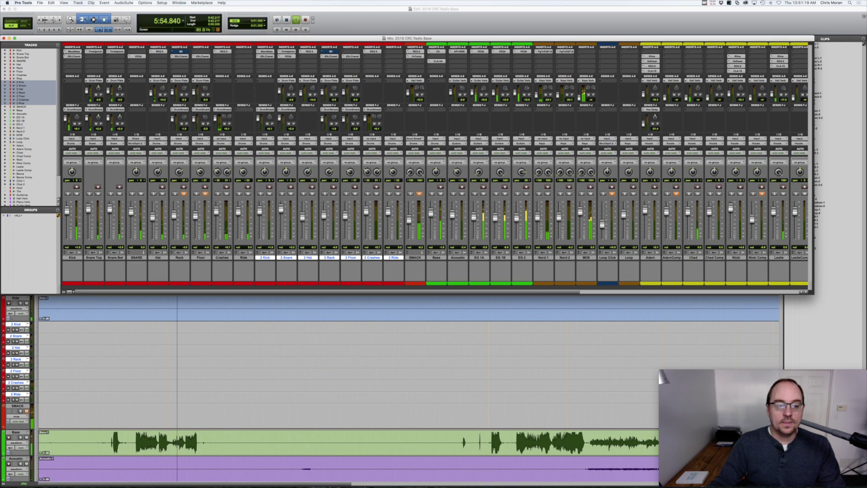
left_click(68, 193)
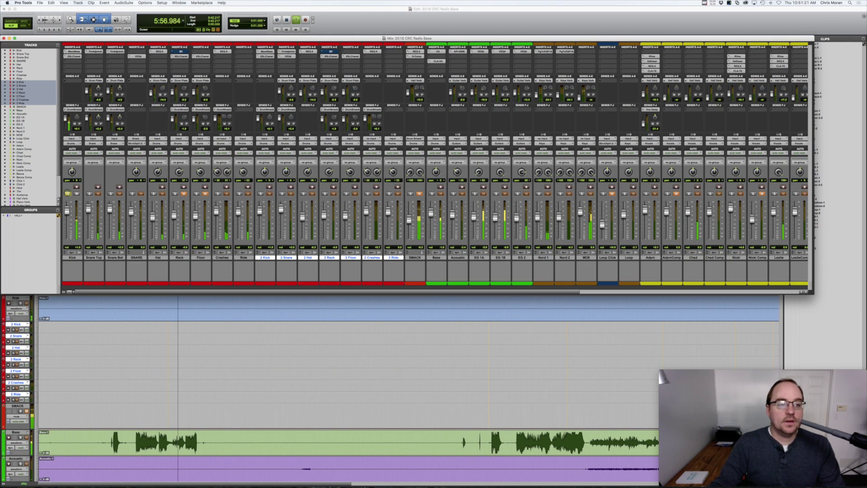
left_click(73, 51)
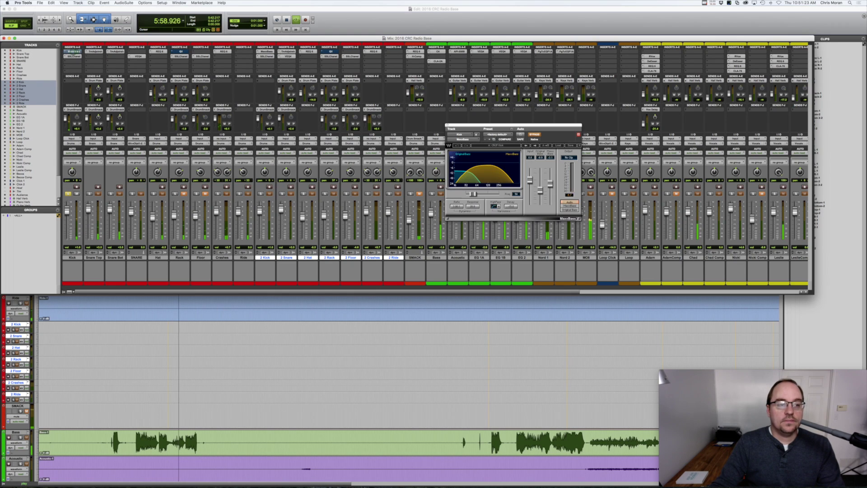
Step: Open the Kick track's SSLChannel insert and adjust the HF gain of its EQ
left_click(74, 56)
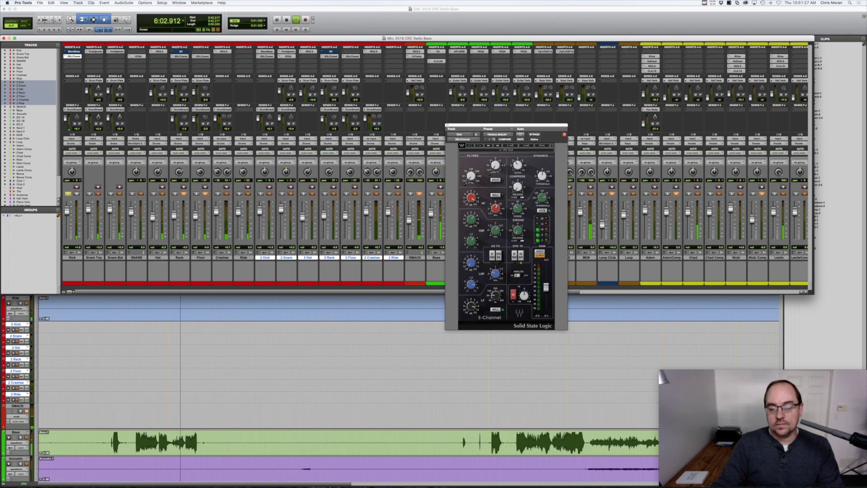
left_click_drag(471, 197, 470, 206)
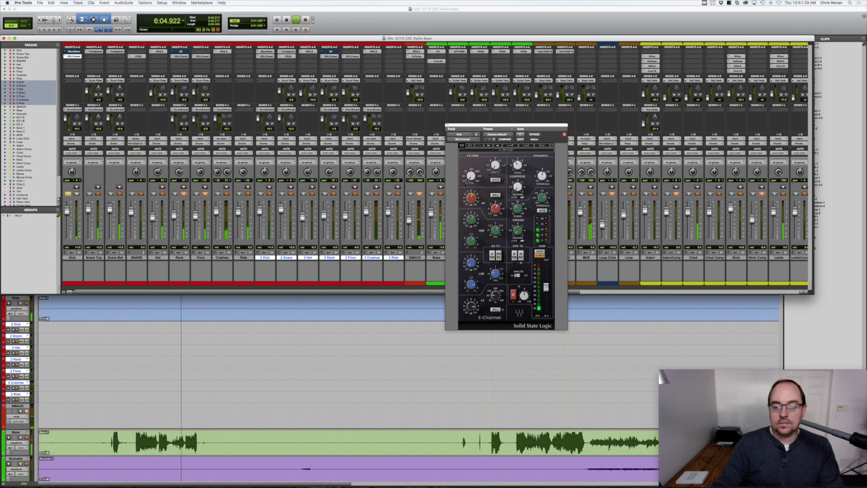
mouse_move(471, 198)
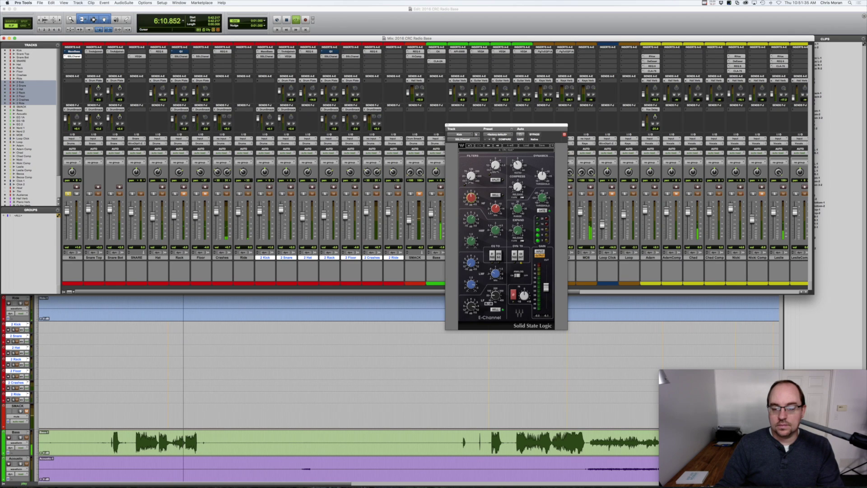
mouse_move(495, 296)
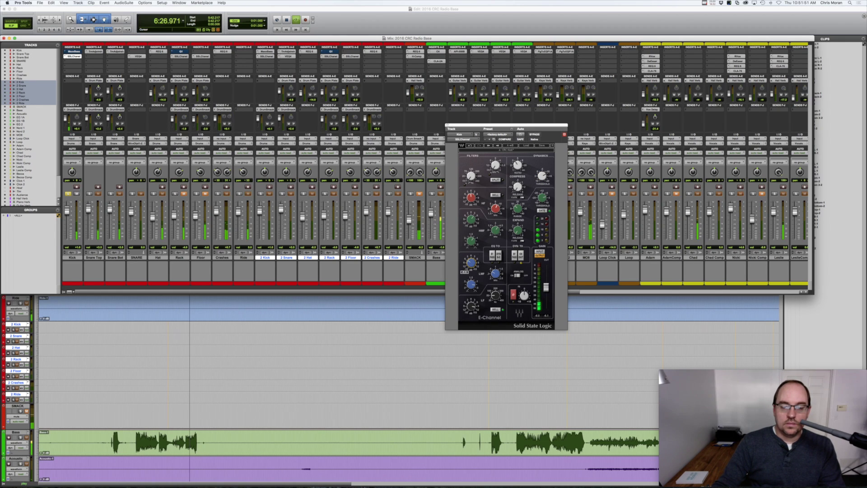
Step: Adjust the LF gain on the Kick's SSL channel EQ while checking its LMF and LF frequency settings
left_click(495, 274)
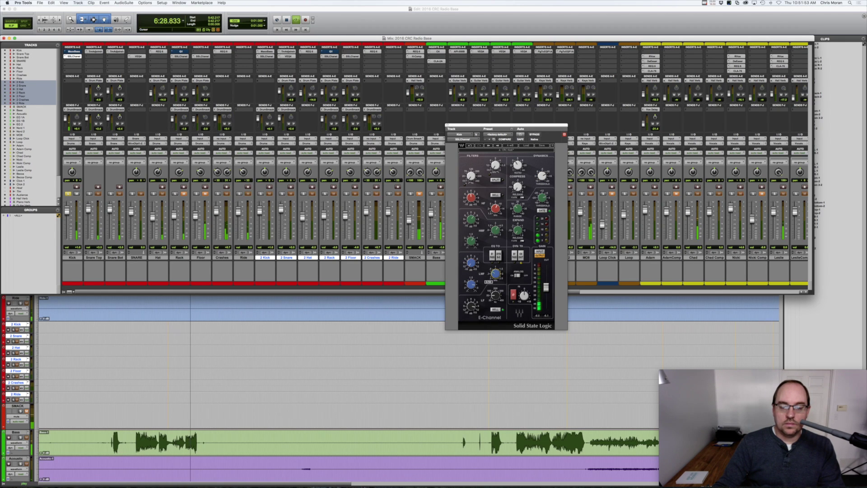
left_click(471, 263)
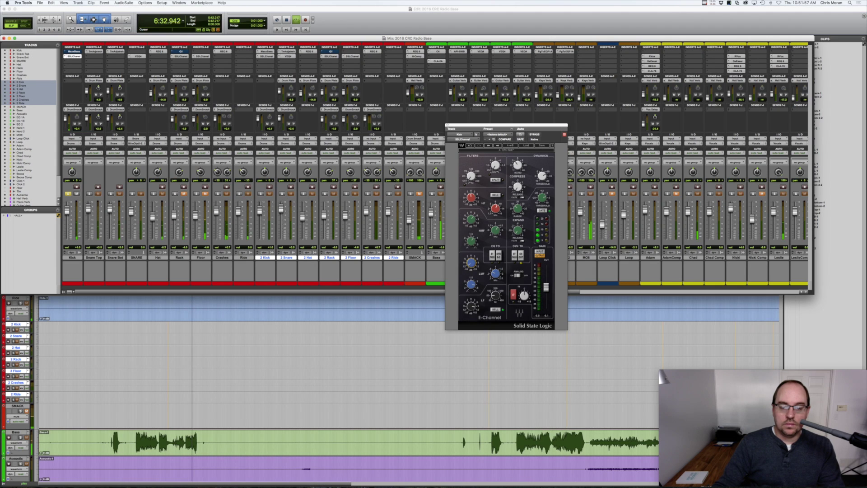
left_click_drag(471, 307, 471, 302)
left_click(495, 295)
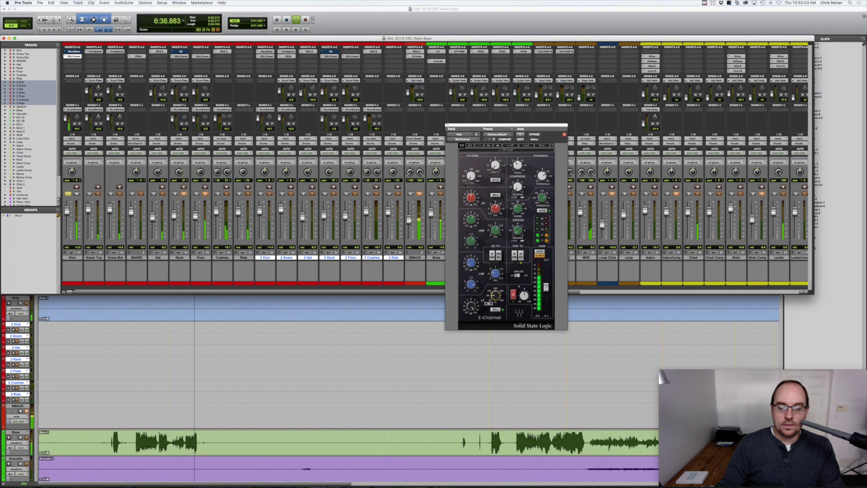
left_click_drag(471, 306, 471, 311)
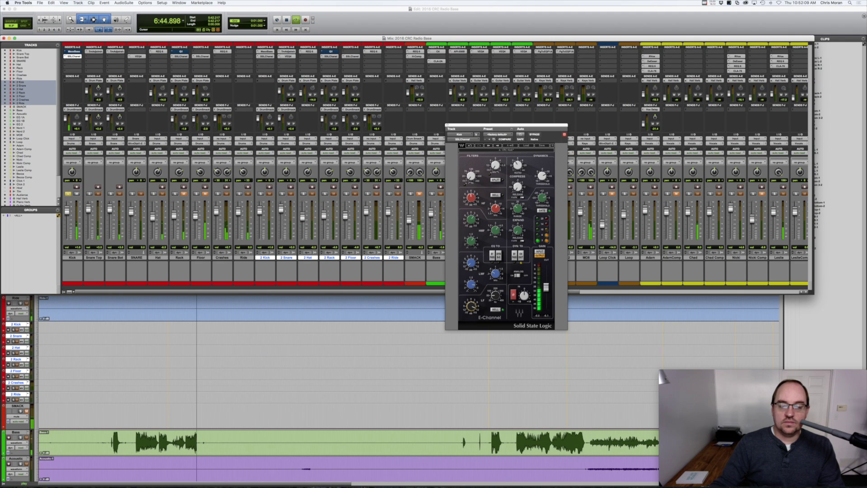
mouse_move(495, 208)
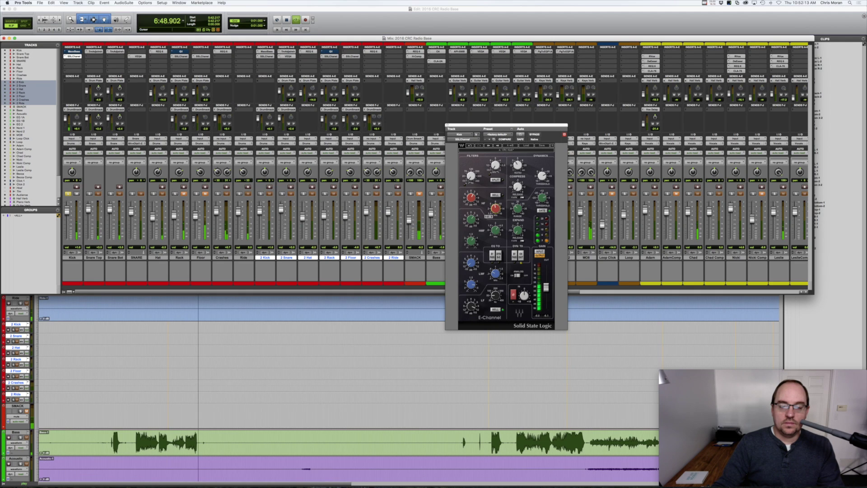
mouse_move(470, 198)
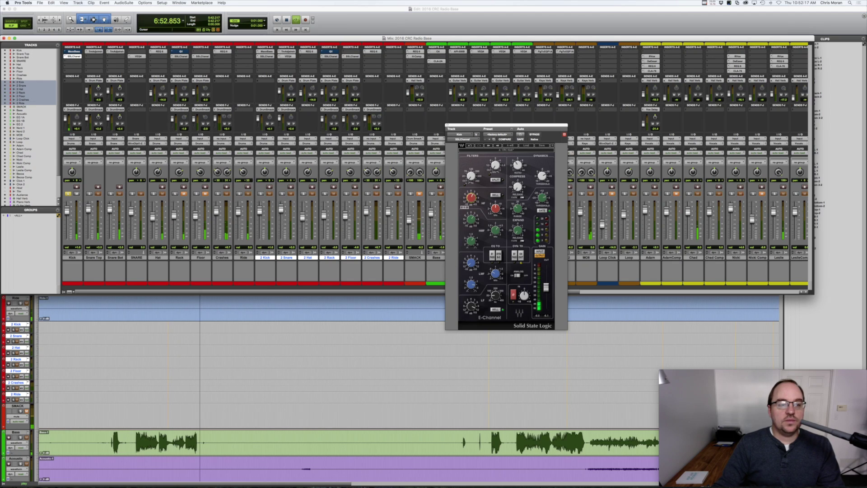
Step: Place the edit cursor at about 5:56 on the Kick track and restart playback from there
key("space")
key("space")
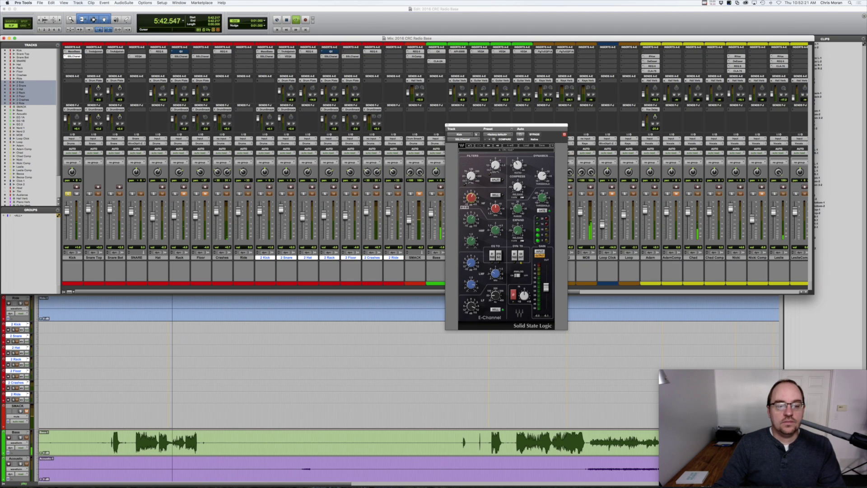
key("super+equal")
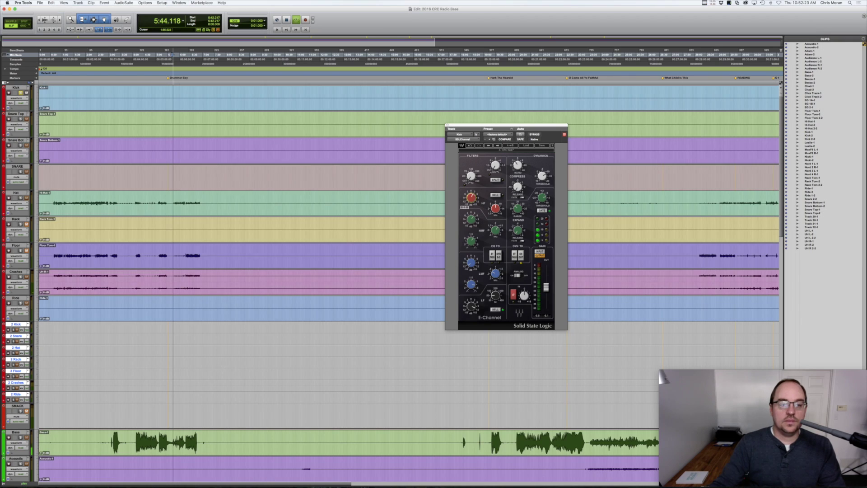
left_click(182, 91)
key("space")
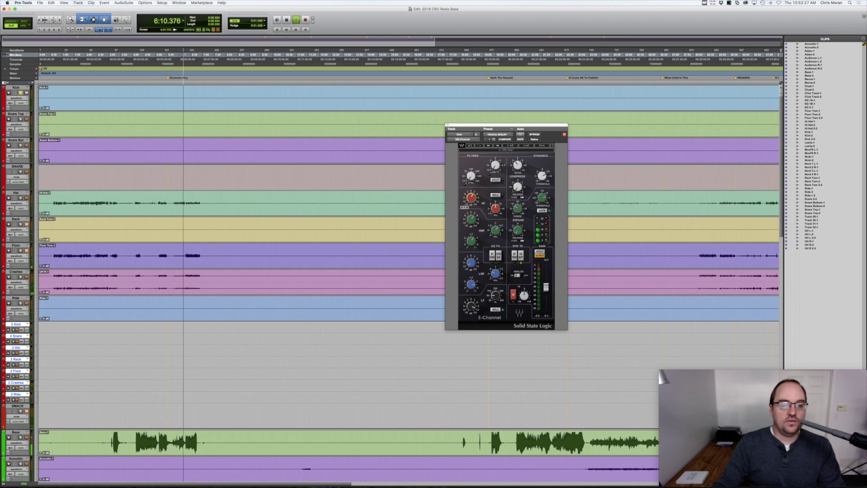
left_click(178, 93)
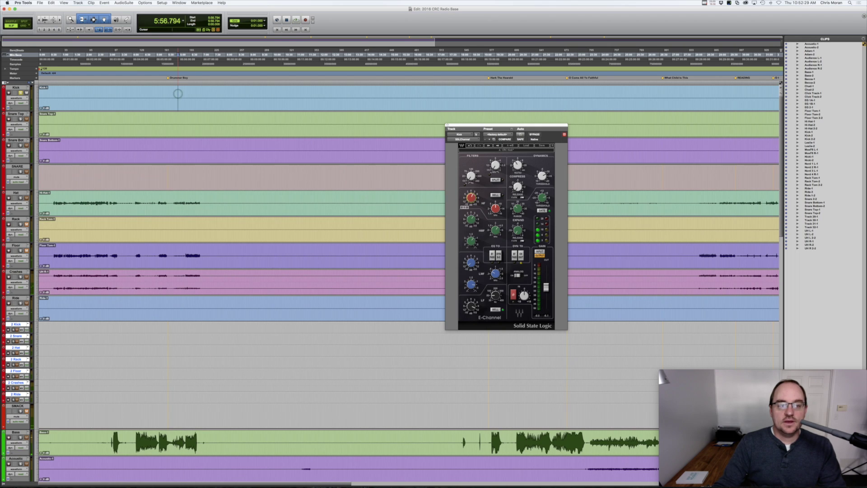
key("space")
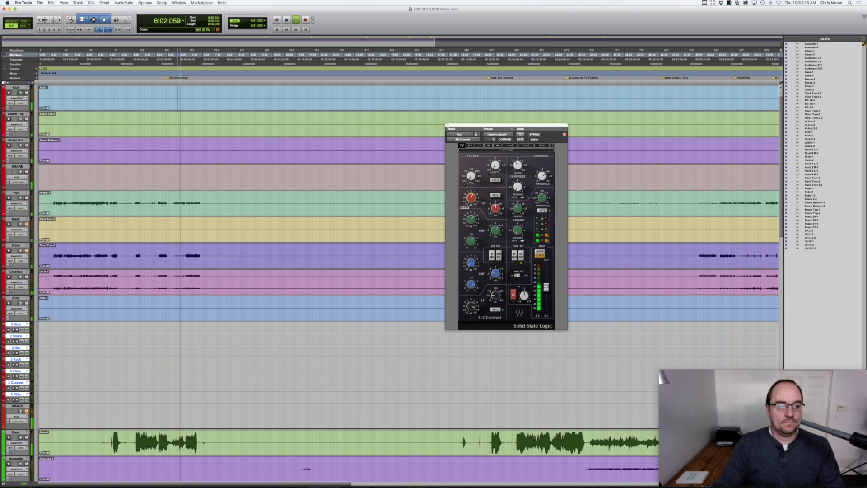
Step: In the mixer, mute the Snare Bot track and pull the Snare Bot and Snare Top faders almost all the way down
key("super+equal")
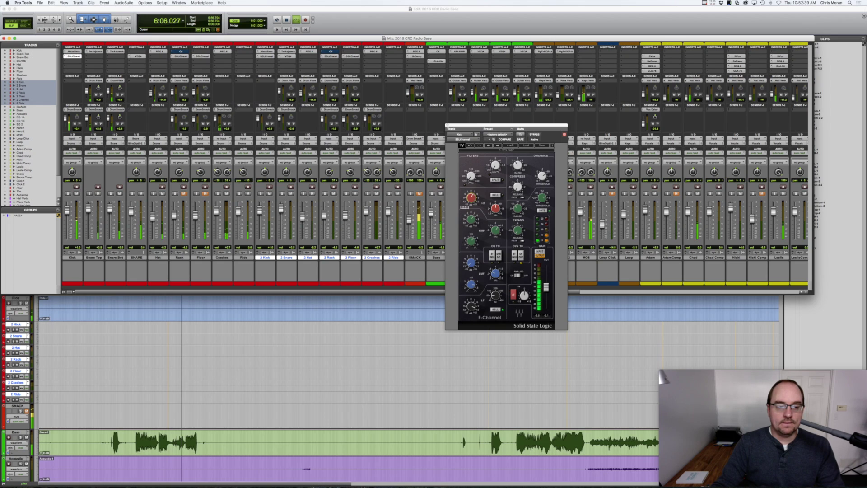
left_click(119, 193)
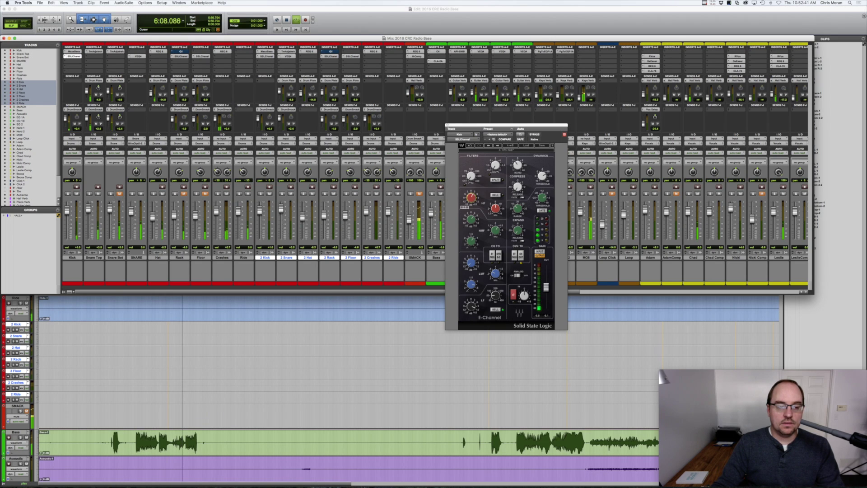
left_click_drag(109, 209, 109, 238)
left_click_drag(88, 210, 89, 238)
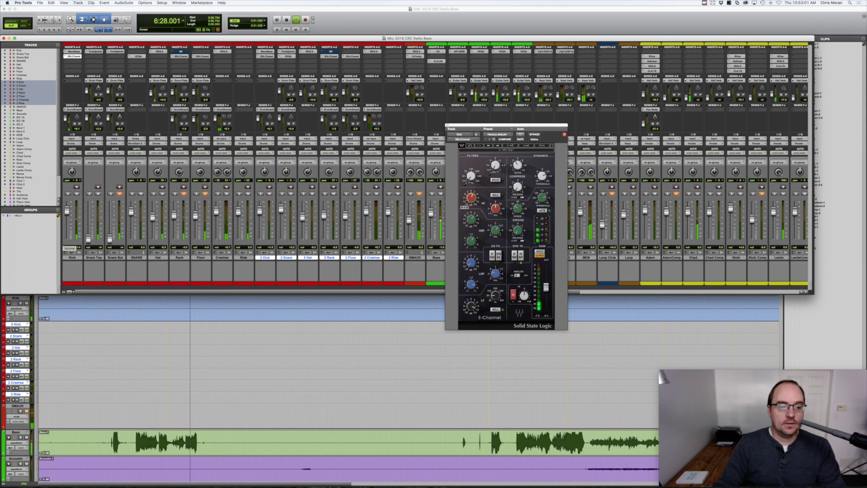
Step: Solo the Kick track, reopen its SSLChannel insert and listen again from about 5:56
left_click(67, 193)
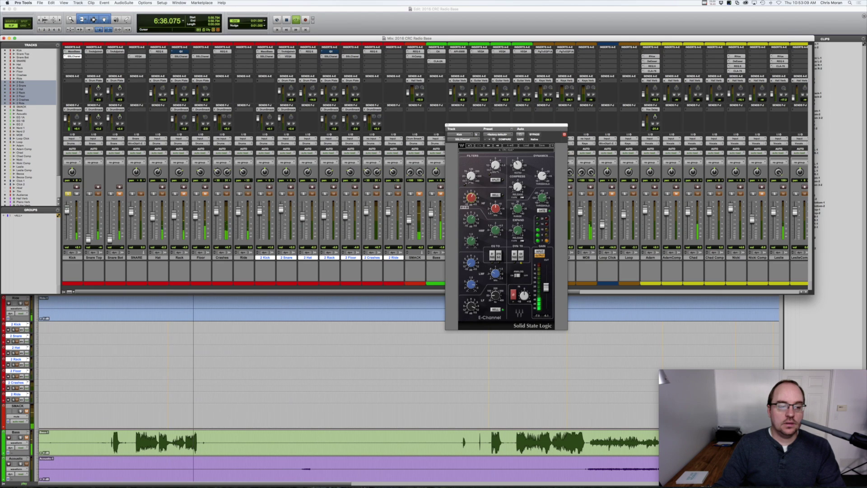
left_click(75, 56)
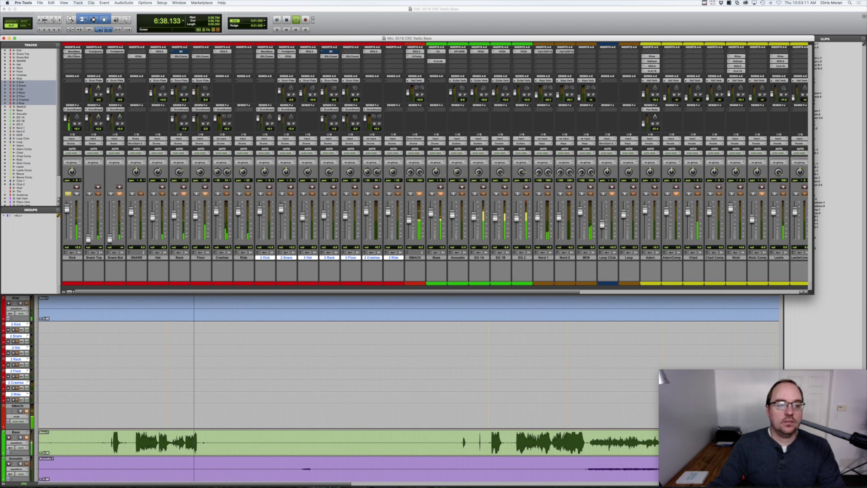
left_click(75, 56)
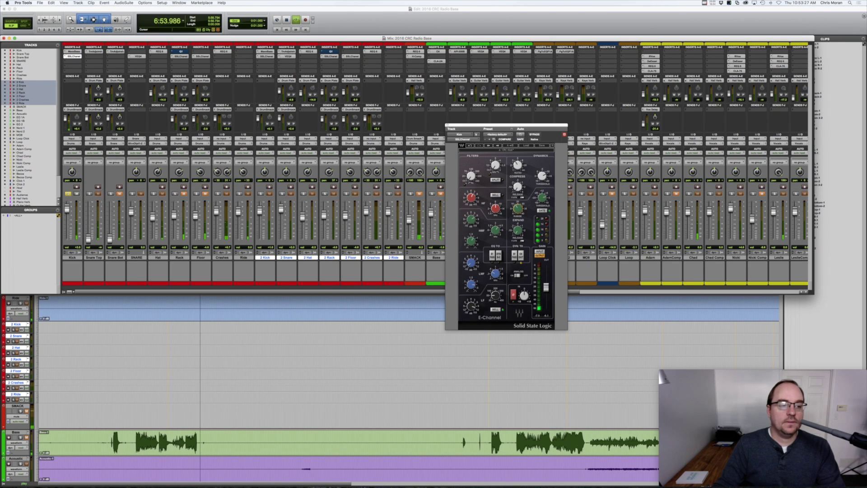
key("space")
key("space")
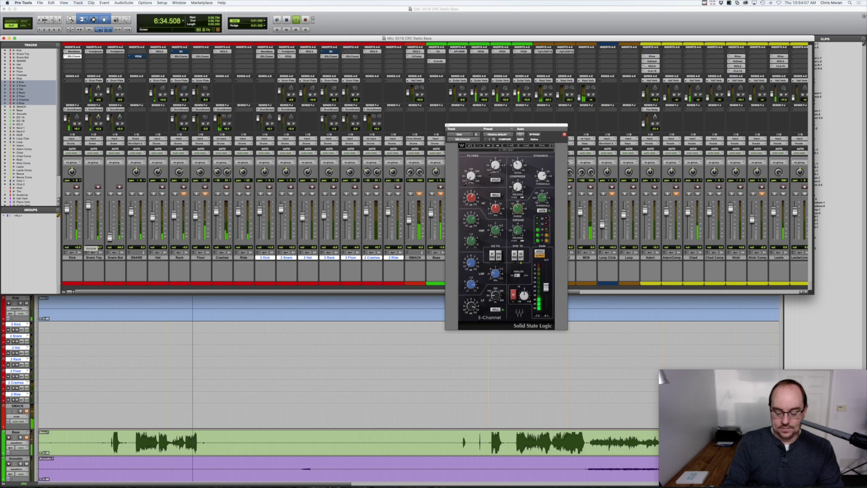
key("space")
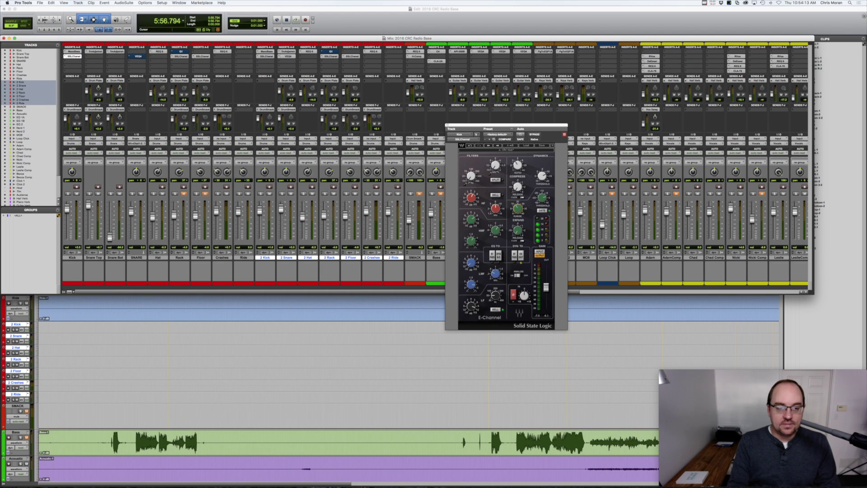
Step: Open the Task Manager to check the waveform overview calculation and move its window clear of the plug-in
key("super+equal")
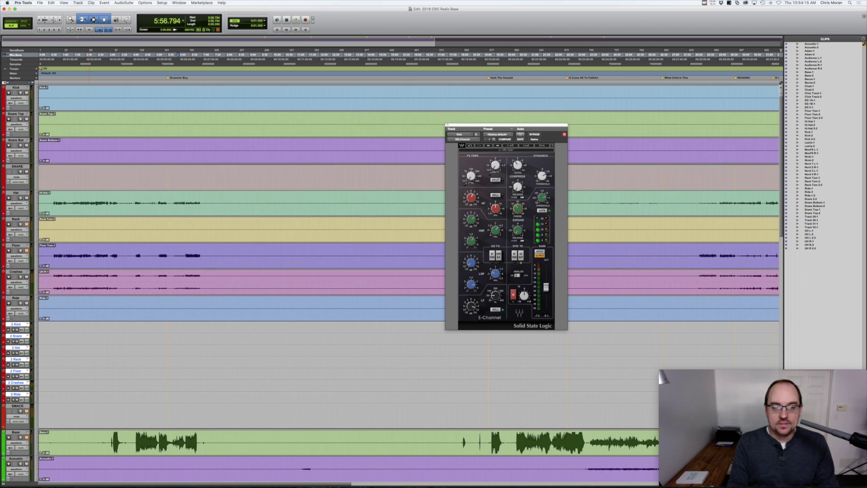
left_click(178, 2)
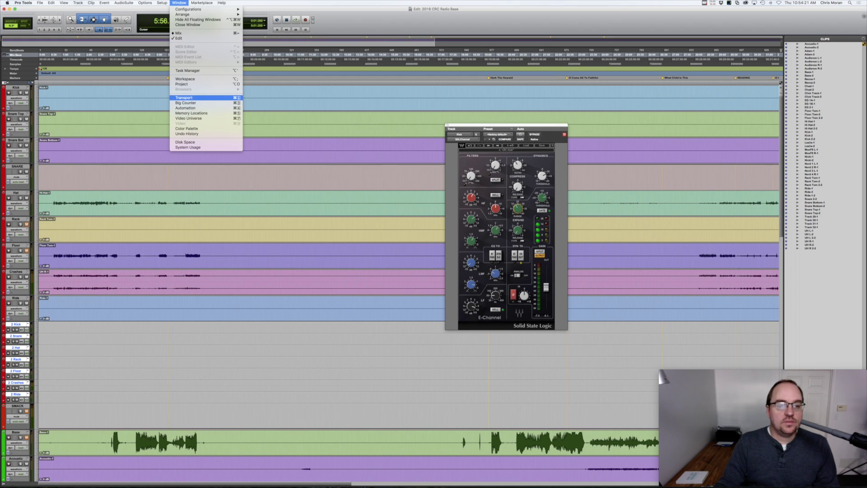
left_click(212, 70)
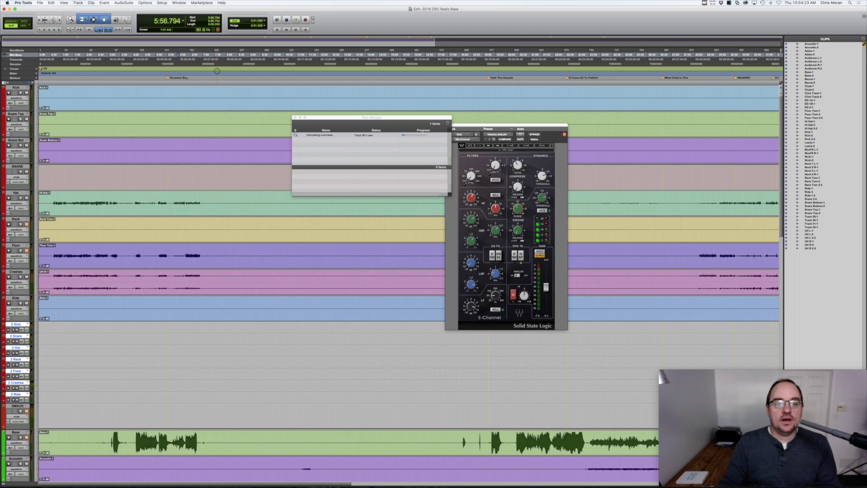
left_click_drag(430, 117, 359, 90)
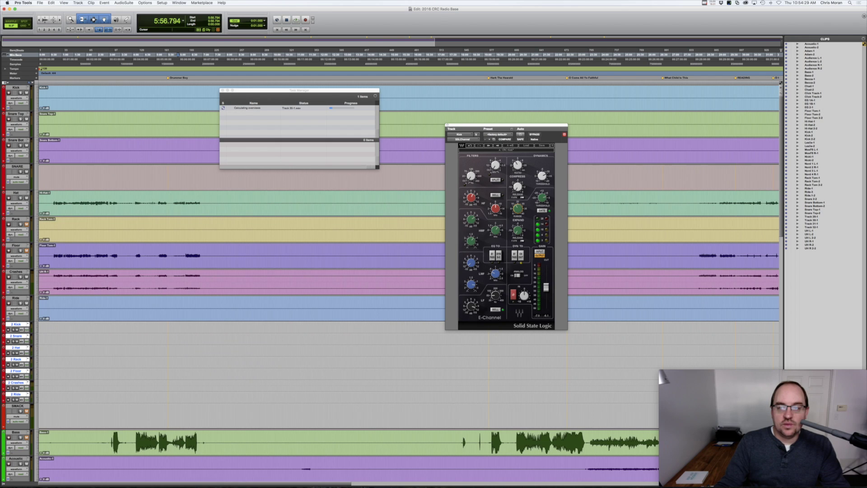
left_click(709, 3)
left_click(719, 14)
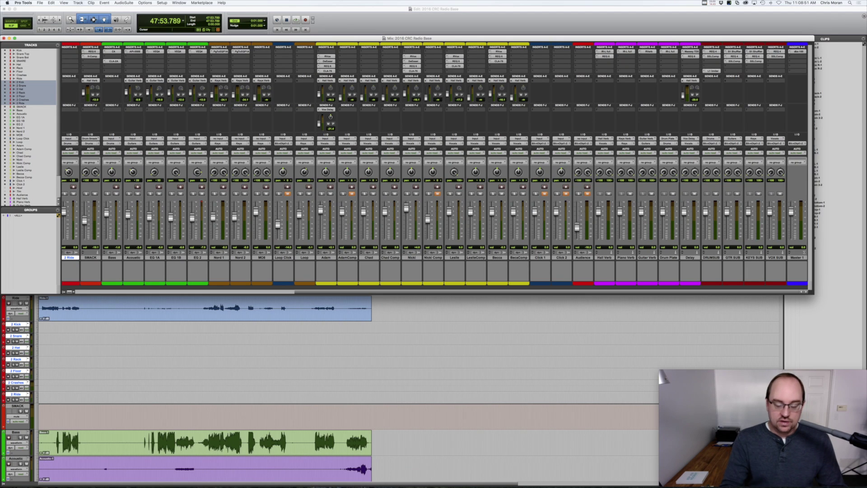
Step: Place the edit cursor at about 1:06 on the Kick clip and zoom the timeline in on the opening drum section
key("super+equal")
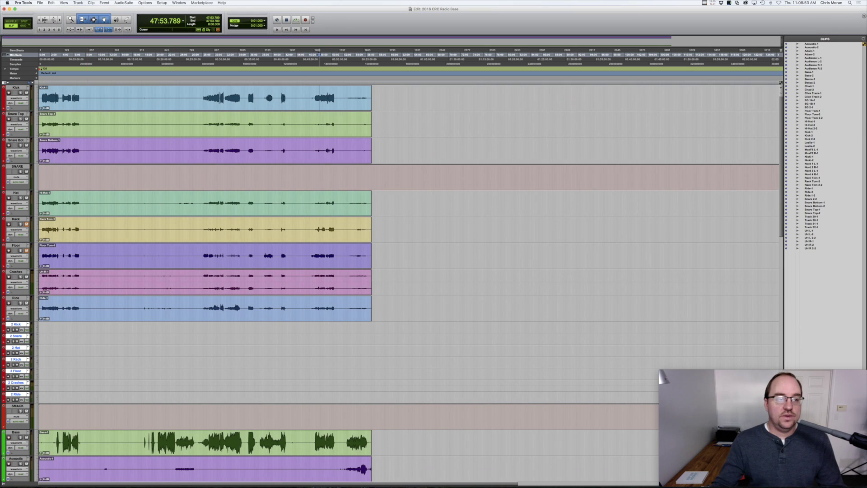
key("super+bracketleft")
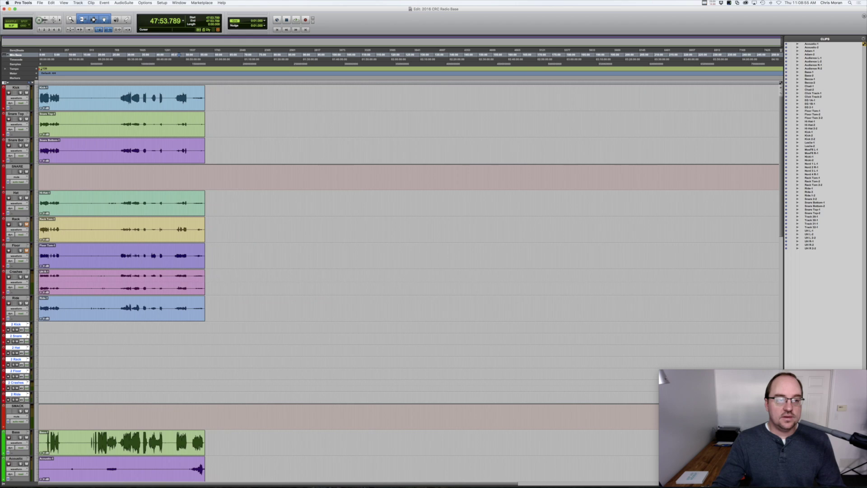
key("super+bracketright")
key("super+bracketright")
key("super+bracketright")
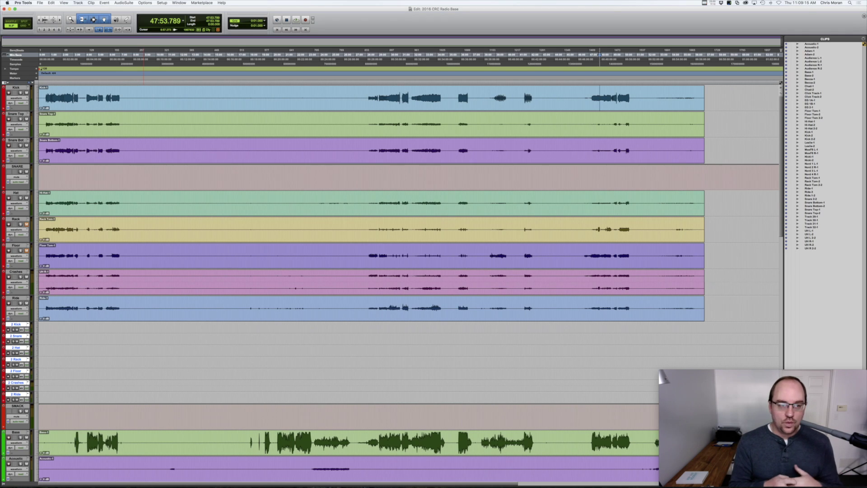
left_click(51, 93)
key("super+]")
key("super+]")
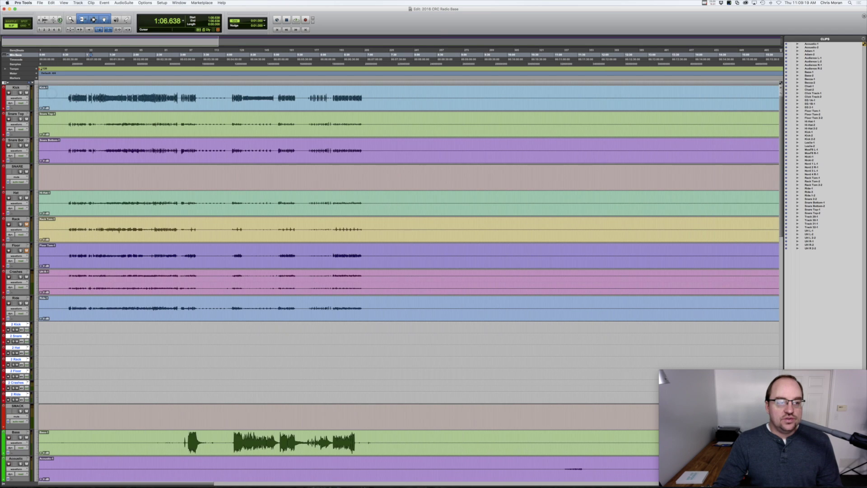
key("super+]")
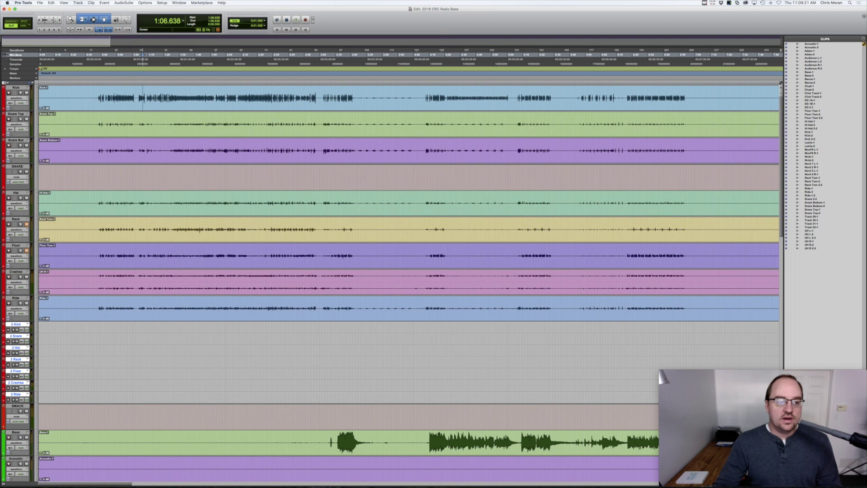
Step: Select the Snare Top and Snare Bot tracks and set their track height to large
left_click(17, 114)
left_click(15, 140, "shift")
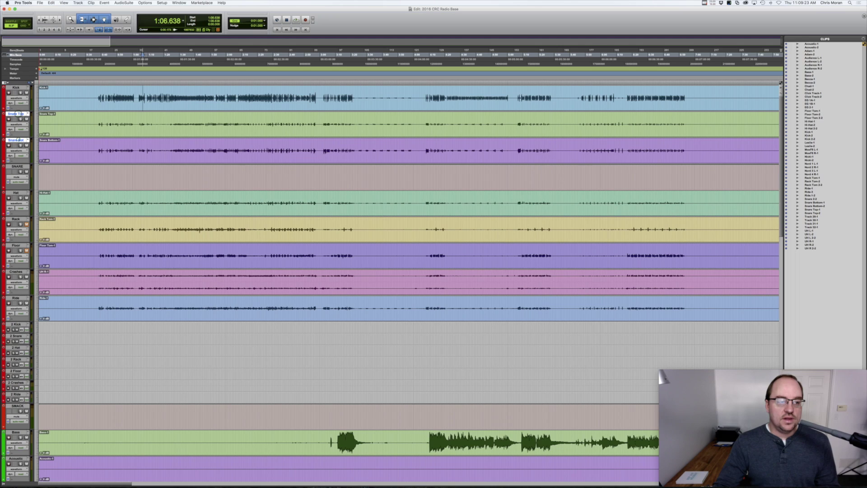
left_click(35, 123)
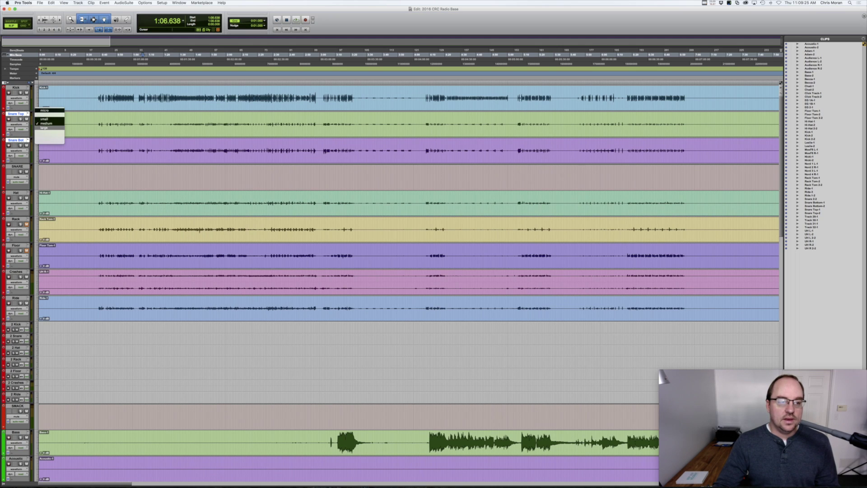
left_click(45, 128)
Step: Place the edit cursor at 0:39.566 on the Snare Top clip and zoom in on the surrounding drum hits
left_click(101, 126)
left_click(60, 20)
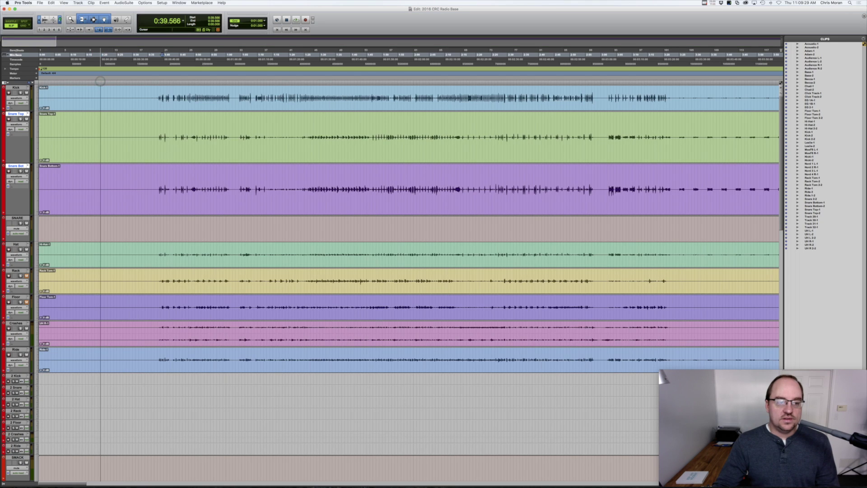
left_click(60, 20)
left_click(60, 19)
left_click(60, 20)
scroll(235, 140, "right", 10)
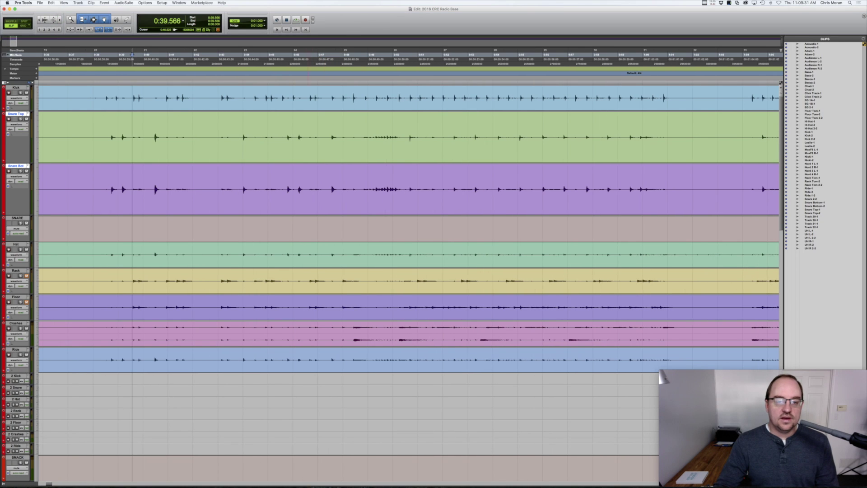
Step: Place the edit cursor at 0:44.024 on the Snare Top clip and zoom in closely on that single snare hit
left_click(244, 133)
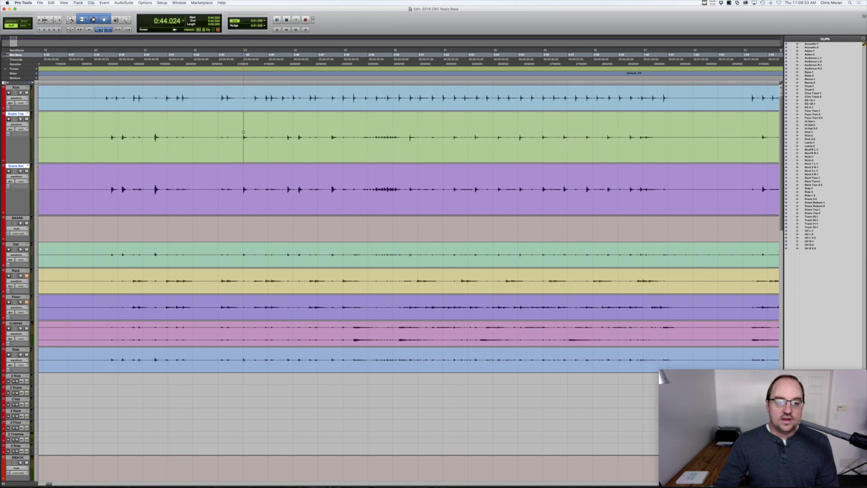
left_click(60, 19)
left_click(60, 19)
left_click(59, 19)
left_click(60, 19)
left_click(60, 20)
left_click(60, 19)
left_click(60, 20)
scroll(320, 203, "right", 5)
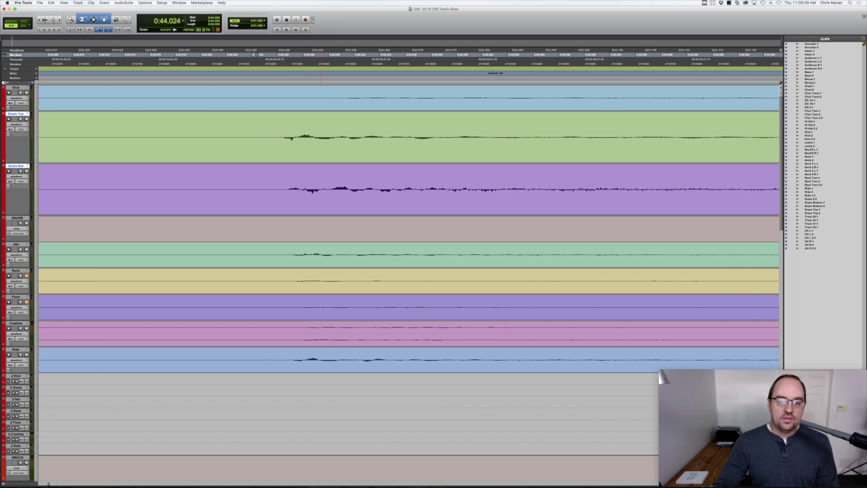
Step: Set the edit cursor to 0:44.030 and compare the onset and polarity of the hit's Snare Top and Snare Bot waveforms
left_click(279, 81)
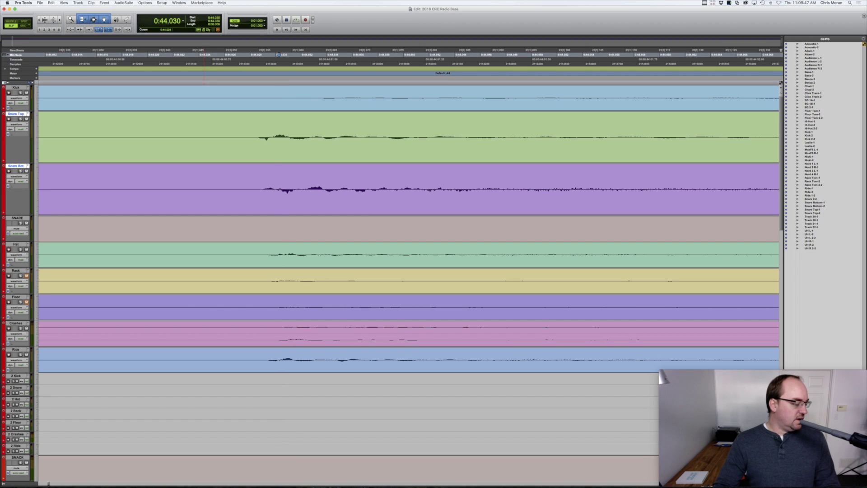
left_click(59, 19)
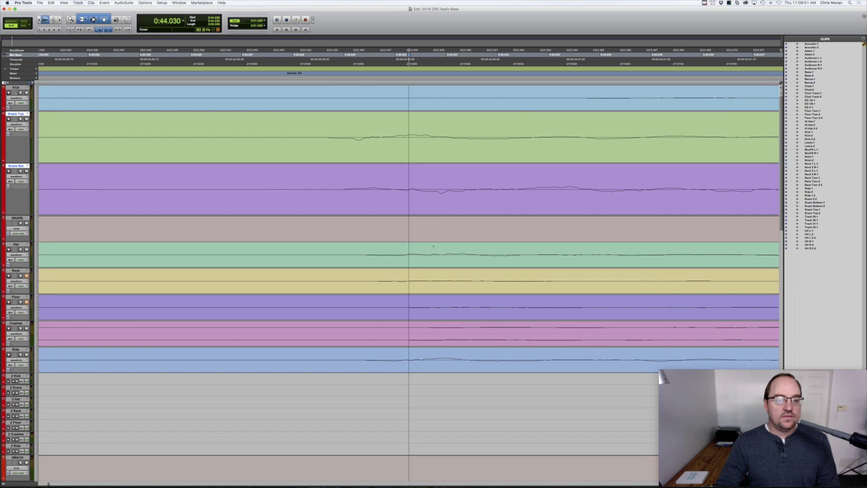
scroll(434, 246, "right", 5)
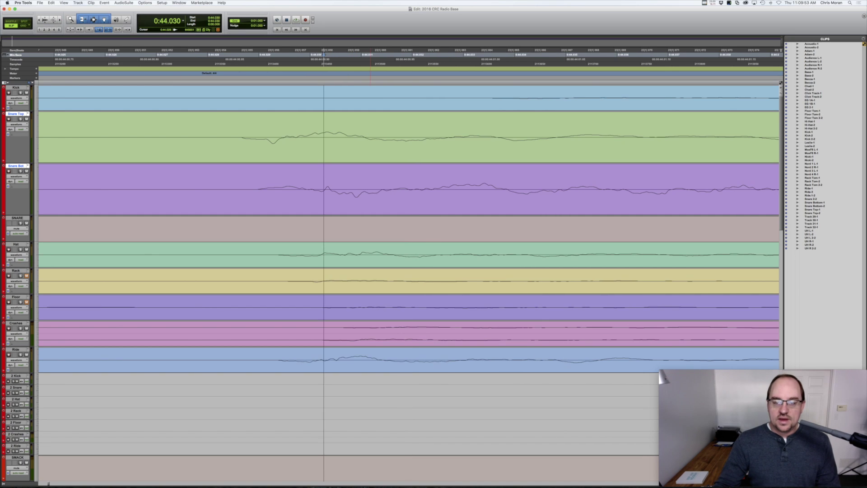
scroll(433, 246, "right", 3)
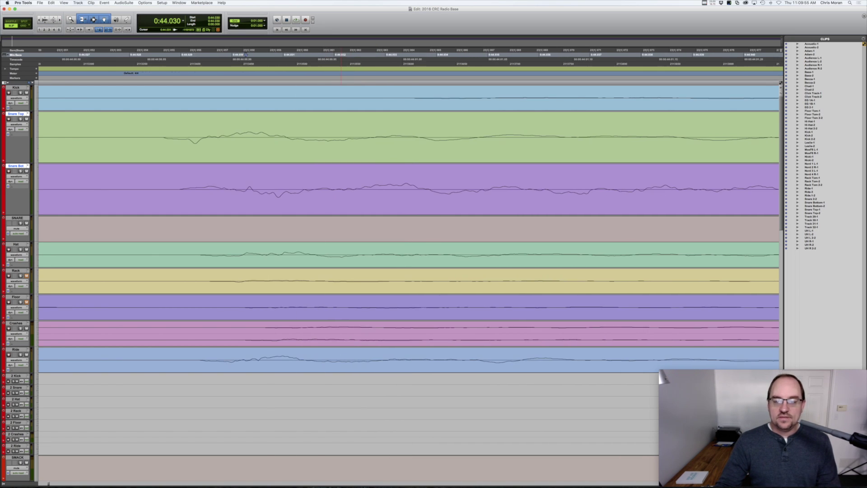
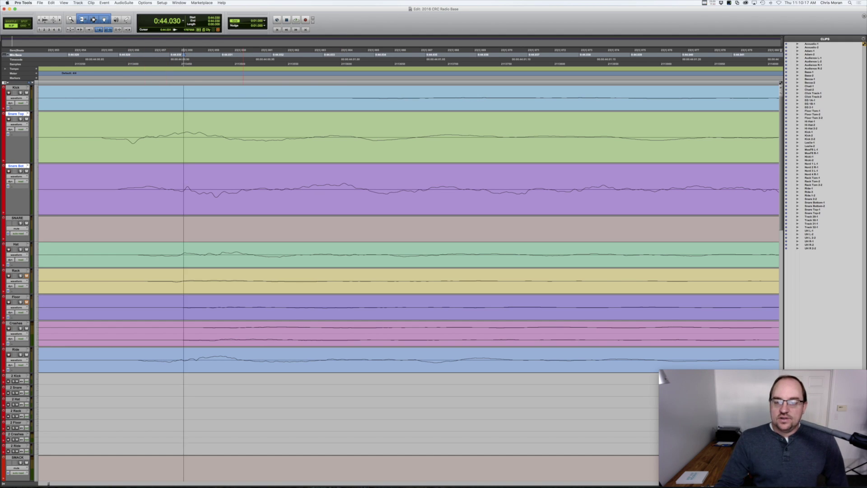
scroll(301, 189, "down", 1)
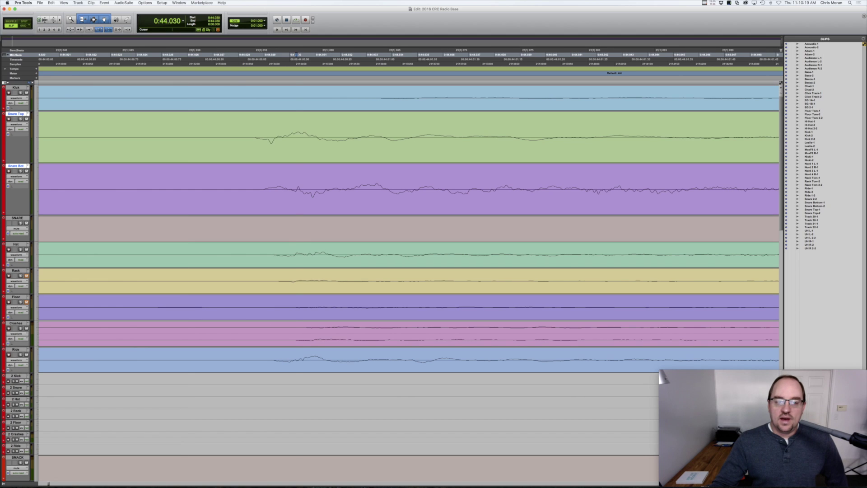
scroll(302, 190, "right", 10)
scroll(409, 226, "right", 8)
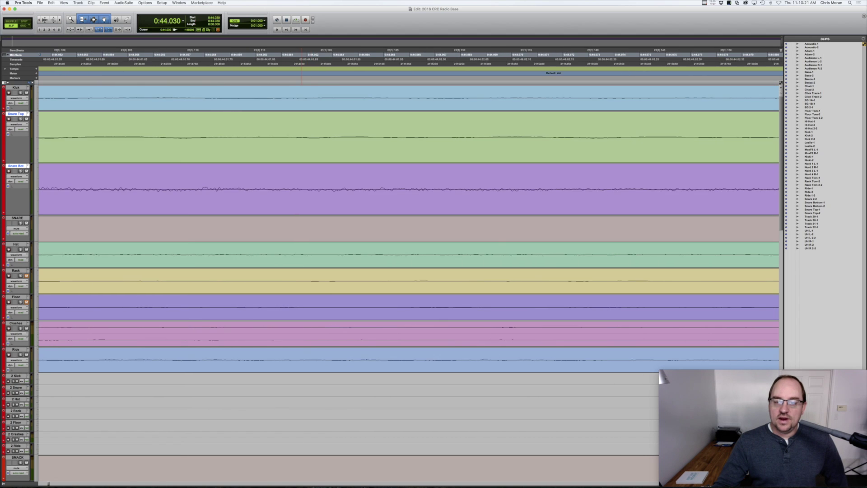
scroll(409, 226, "left", 10)
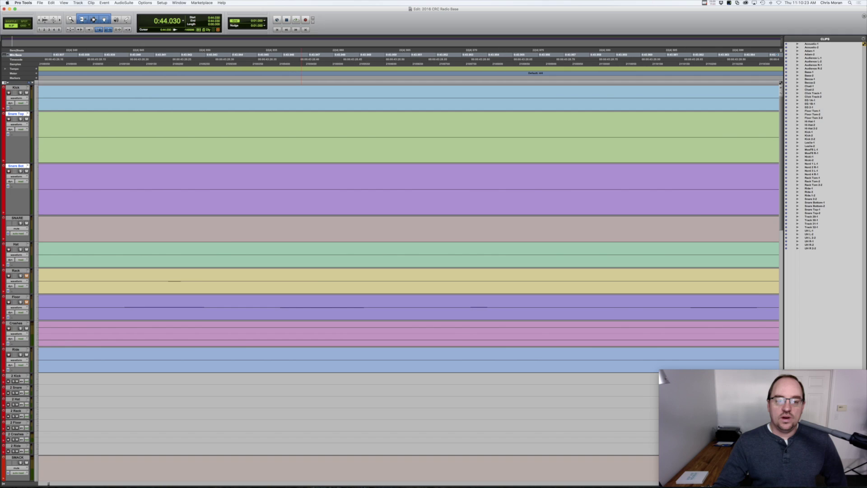
scroll(408, 216, "right", 15)
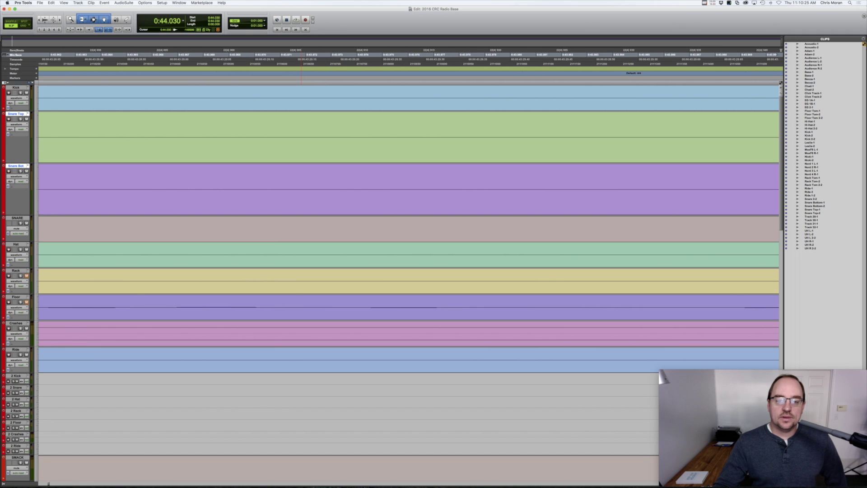
scroll(408, 216, "right", 10)
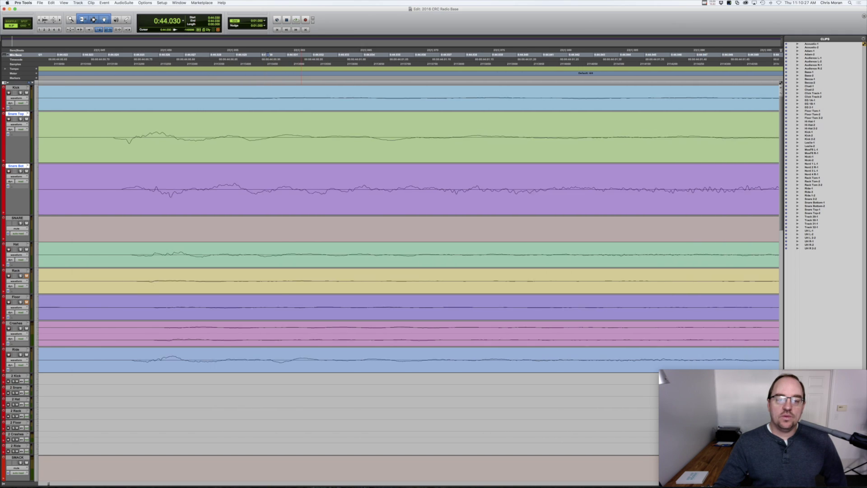
scroll(158, 55, "left", 5)
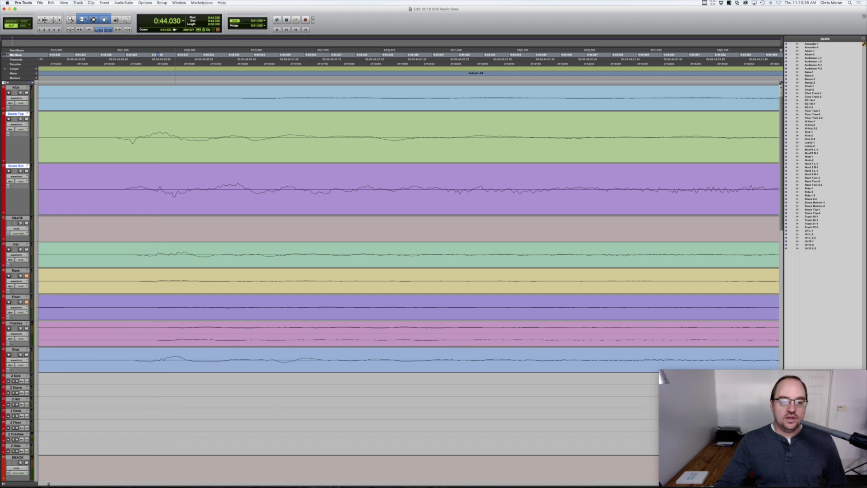
Step: Shift the Snare Top clip slightly later so its transient lines up more closely with the Snare Bot waveform
left_click(178, 152)
left_click_drag(178, 151, 180, 152)
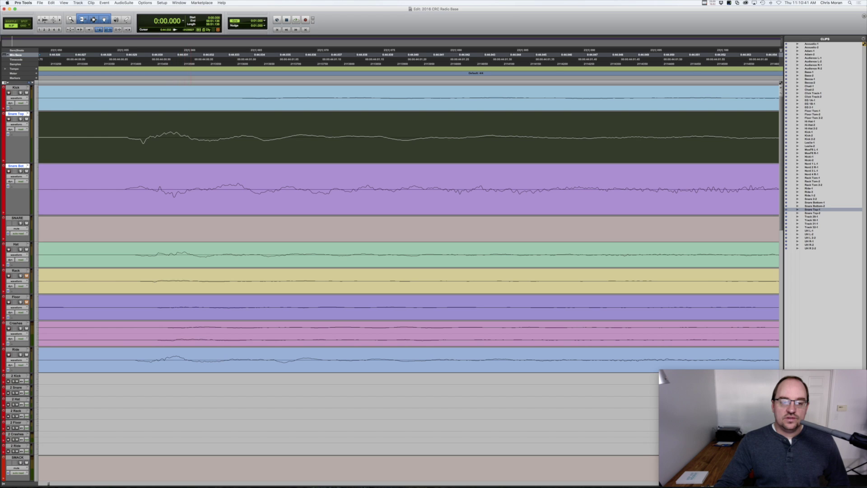
left_click_drag(170, 148, 172, 148)
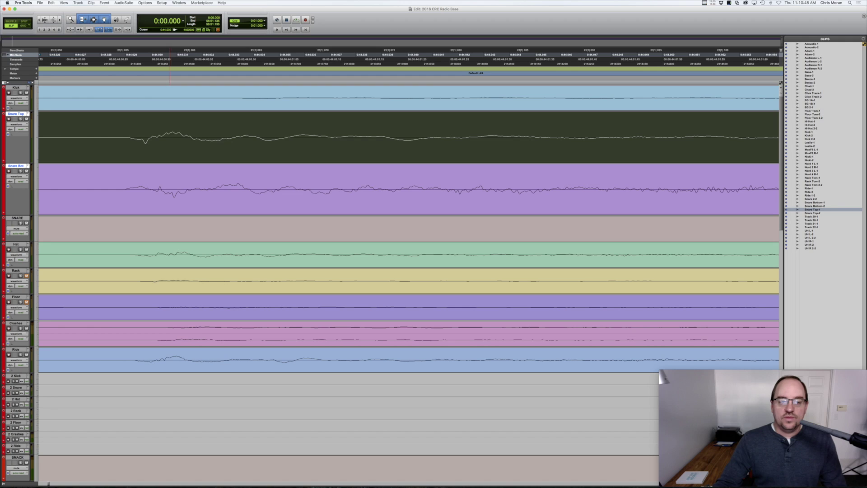
left_click(171, 116)
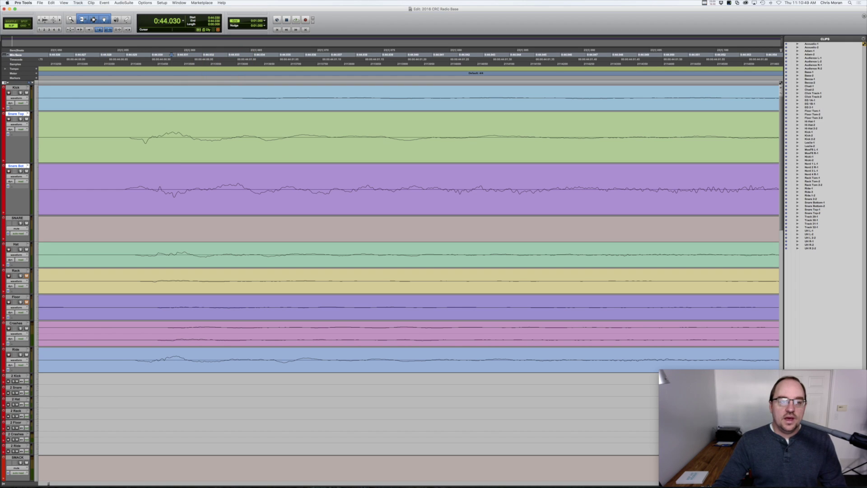
Step: Zoom the timeline back out over all the recorded clips and reduce the waveform display height
left_click(39, 19)
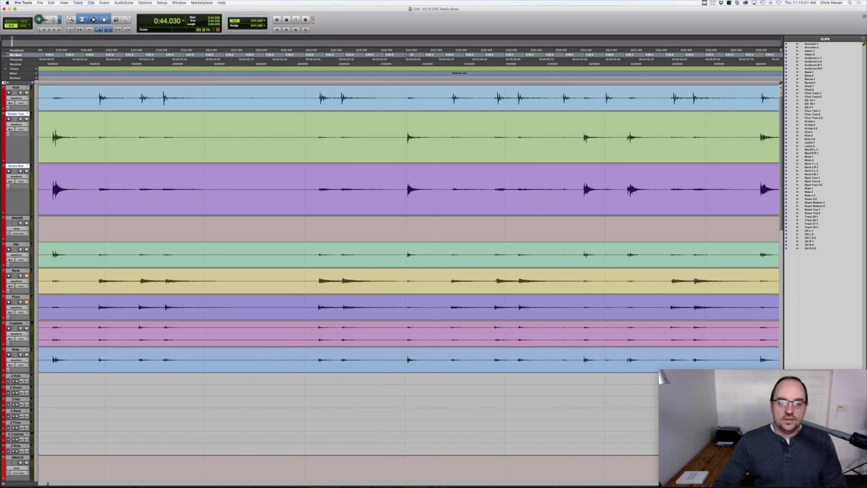
left_click(38, 19)
left_click(39, 18)
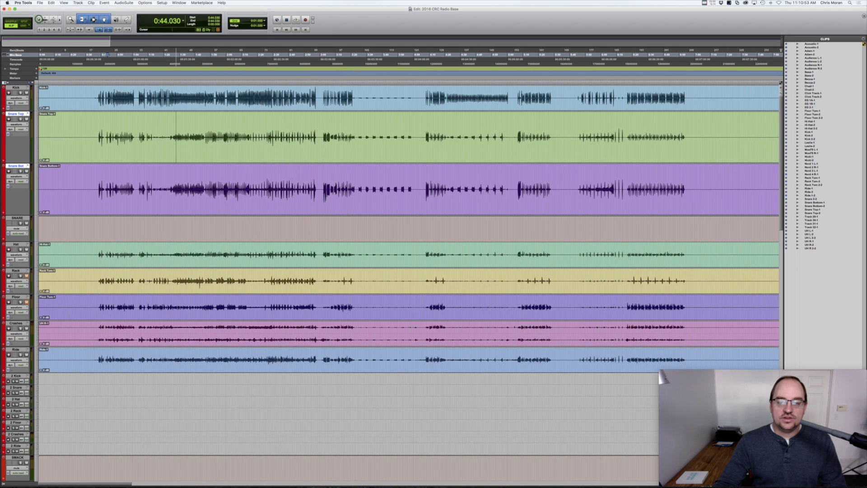
left_click(39, 19)
left_click(38, 19)
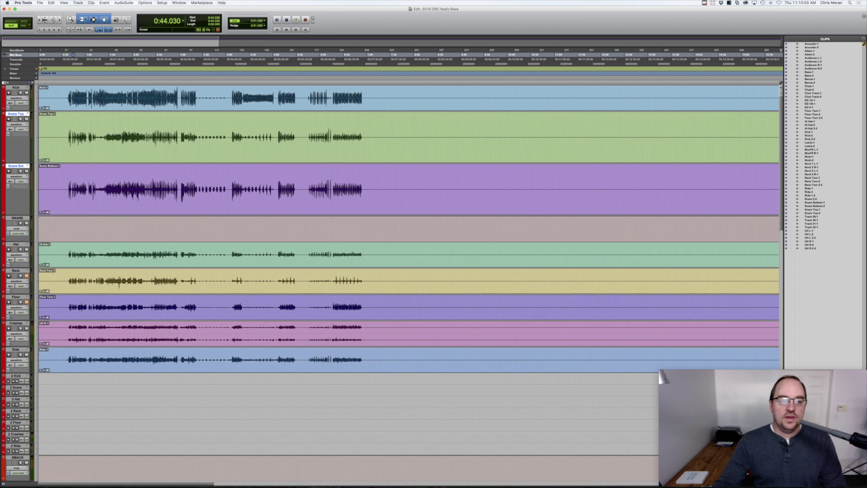
left_click(44, 22)
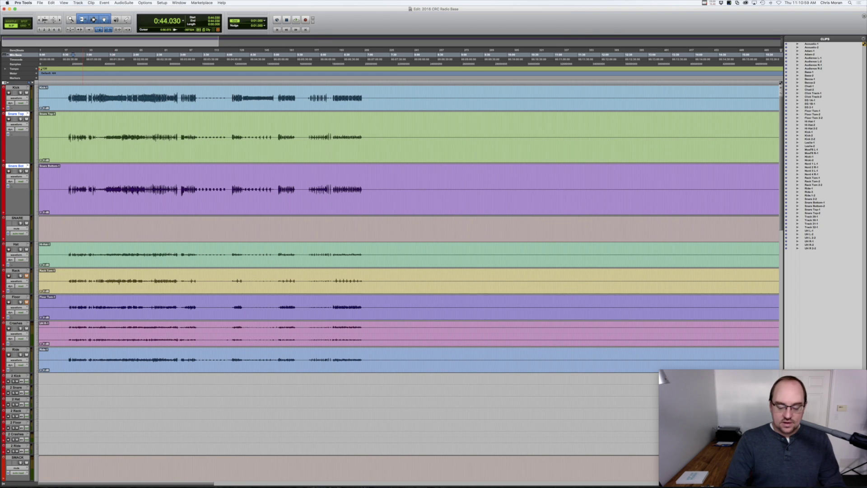
Step: In the mixer, inspect the Time Adjuster inserts on Snare Top and Snare Bot, then return to the Edit window with Snare Bot's plug-in open
key("super+equal")
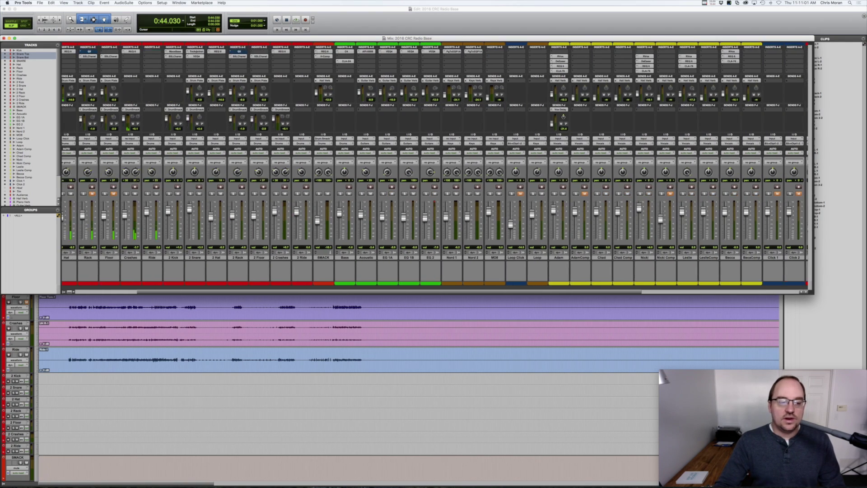
left_click(117, 52)
left_click(99, 52)
left_click(110, 51)
left_click(96, 51)
left_click(119, 51)
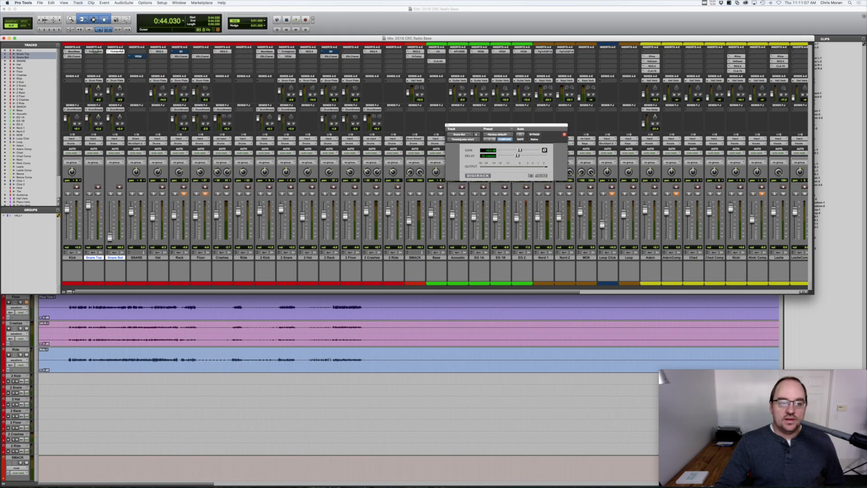
left_click(97, 52)
left_click(119, 52)
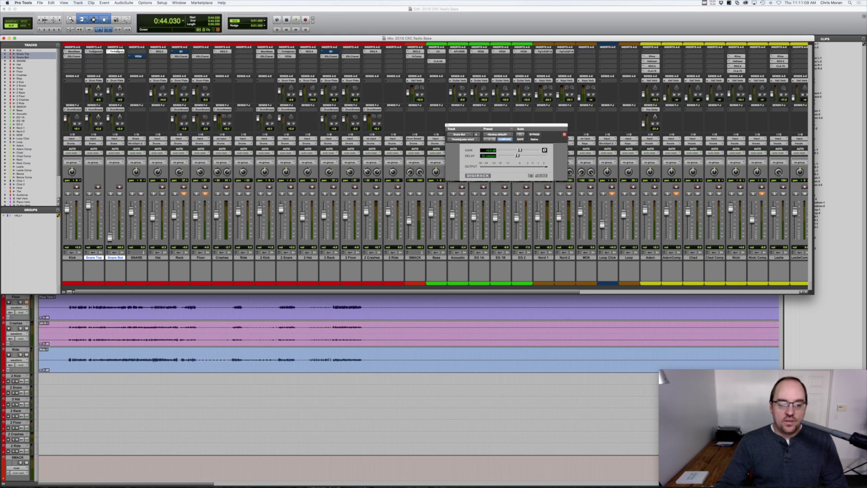
key("super+equal")
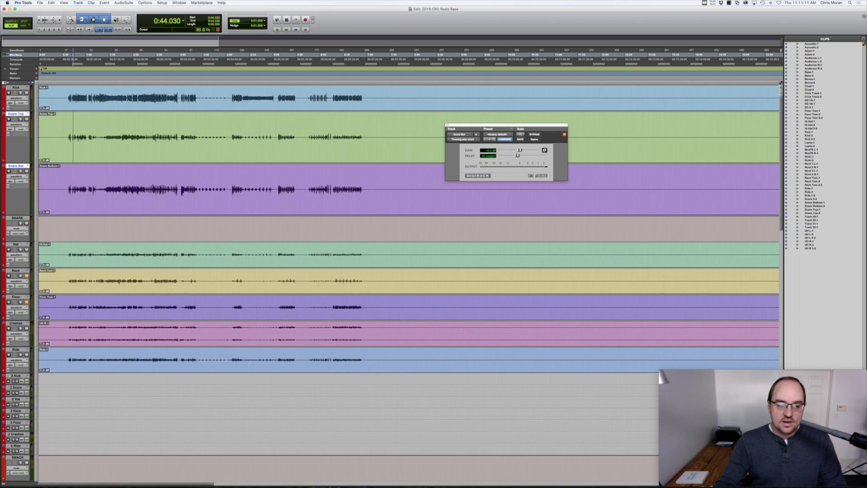
Step: Enlarge the Crashes track height and move the track between Snare Top and Snare Bot
left_click(36, 330)
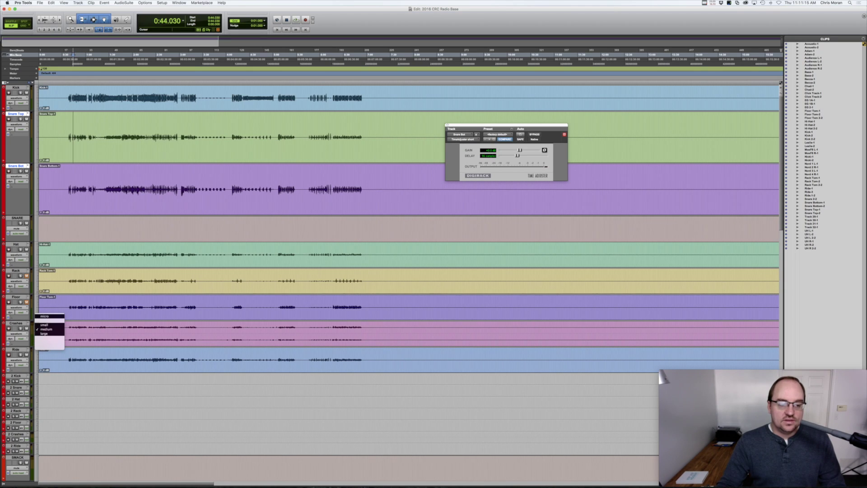
left_click(50, 338)
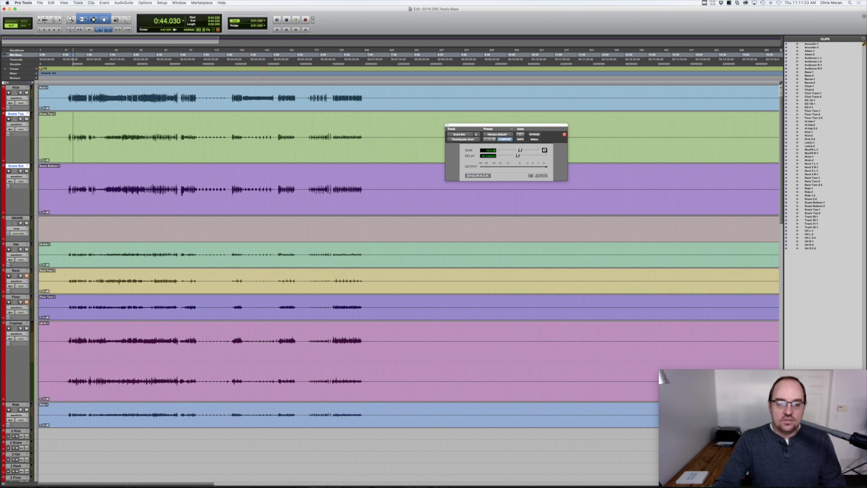
left_click(264, 135)
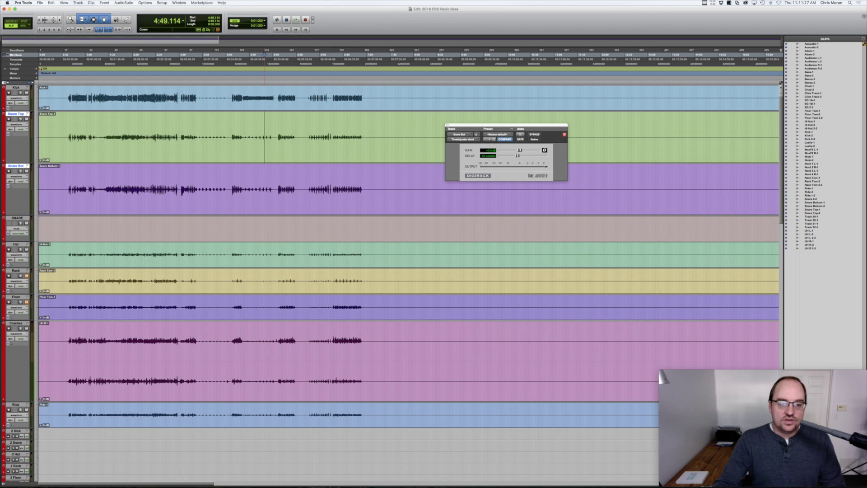
left_click_drag(16, 323, 16, 166)
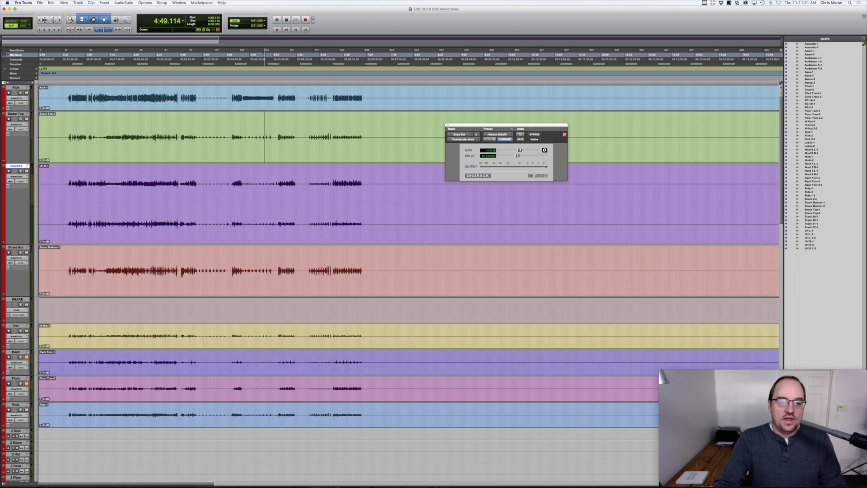
Step: Place the edit cursor at 4:53.279 on the Crashes clip, zoom in on that section and enlarge the displayed waveforms
left_click(268, 177)
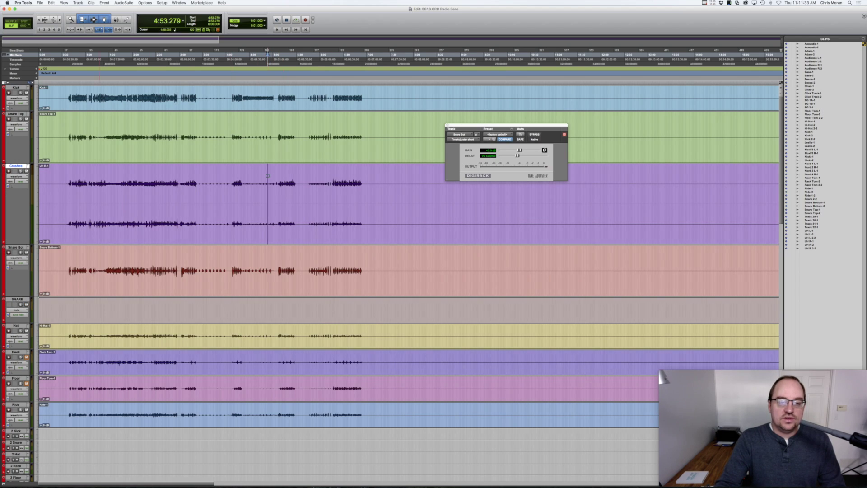
key("super+bracketright")
key("super+bracketright")
key("super+bracketright")
left_click(60, 20)
left_click(60, 20)
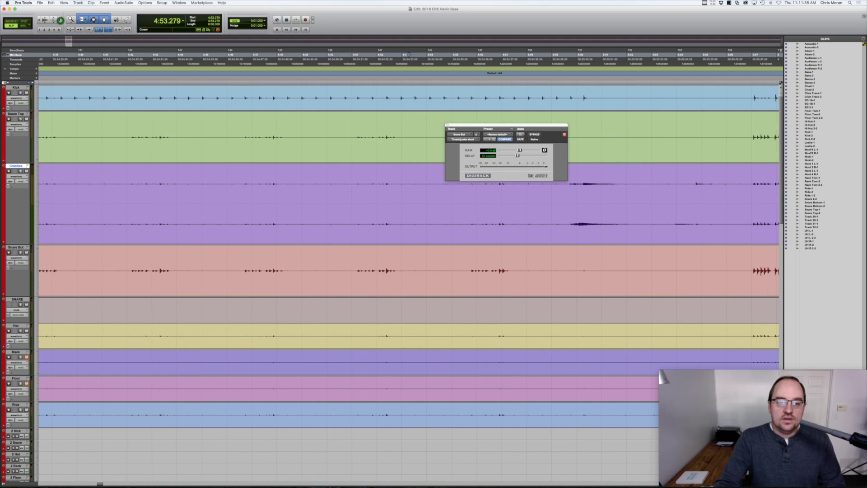
left_click(46, 18)
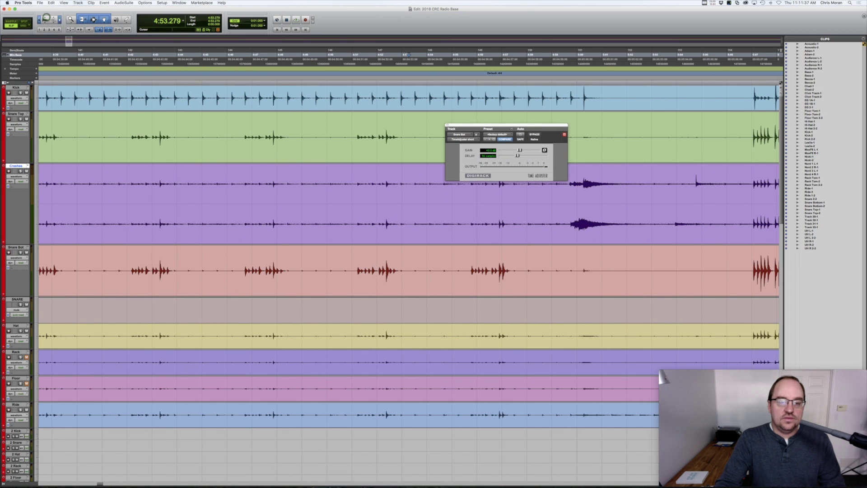
Step: Place the edit cursor at 4:52.380 on Snare Top, at the start of the loud snare hit, and zoom in closely
left_click(59, 19)
left_click(59, 19)
left_click(59, 19)
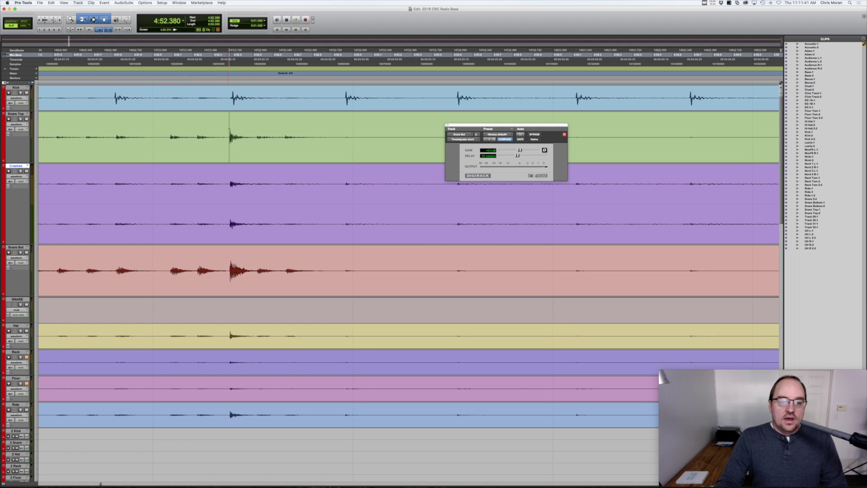
left_click(229, 129)
left_click(59, 19)
left_click(60, 19)
left_click(59, 19)
left_click(60, 19)
left_click(59, 19)
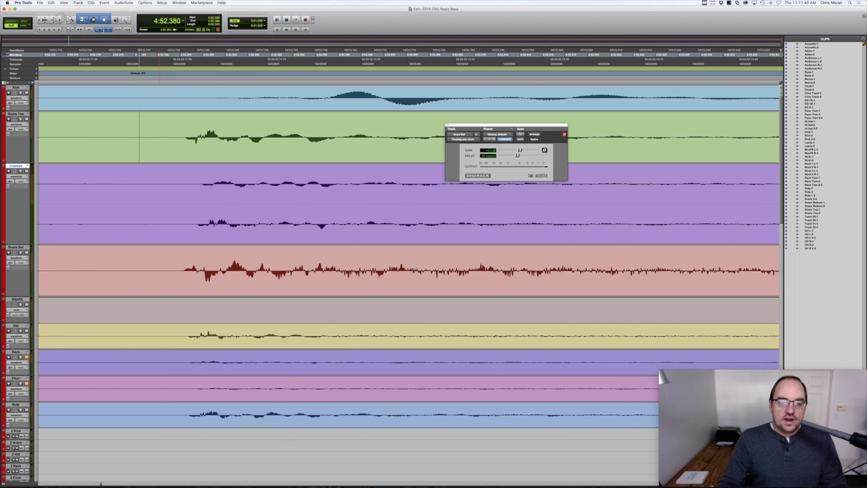
Step: Examine the snare hit's onset across Snare Top, Crashes and Snare Bot at several close zoom levels
left_click(59, 19)
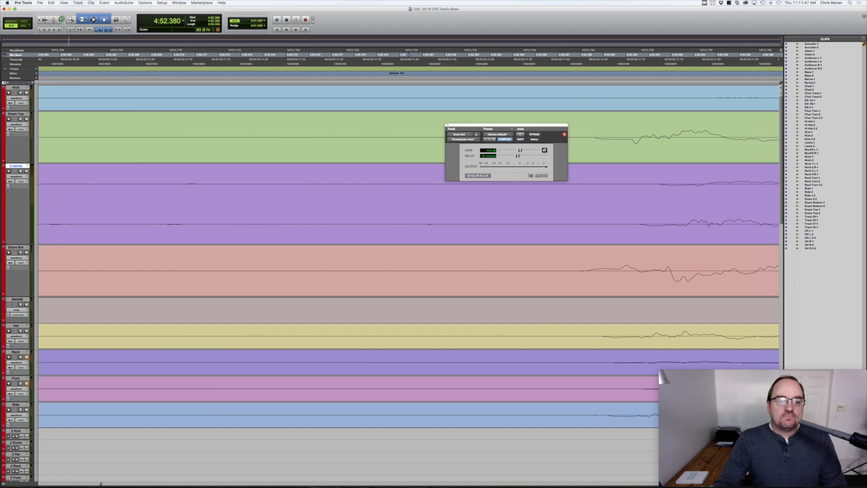
left_click(59, 19)
scroll(409, 233, "right", 4)
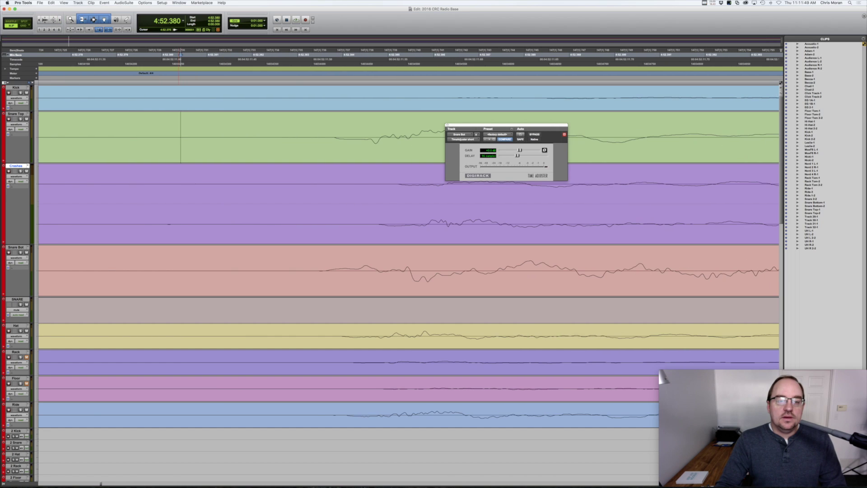
left_click(39, 20)
scroll(269, 54, "right", 10)
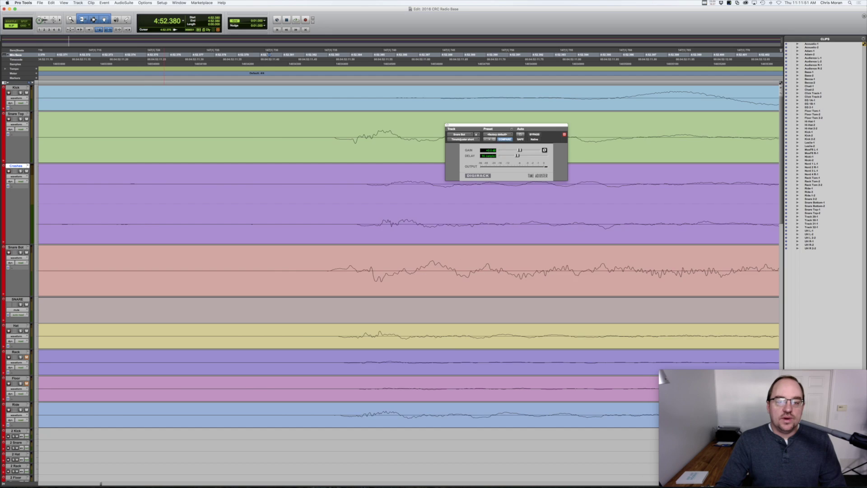
scroll(412, 263, "right", 1)
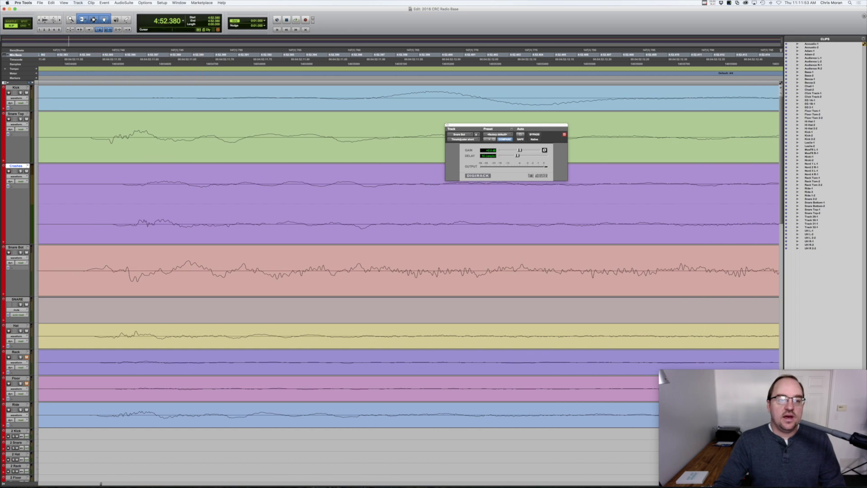
key("super+[")
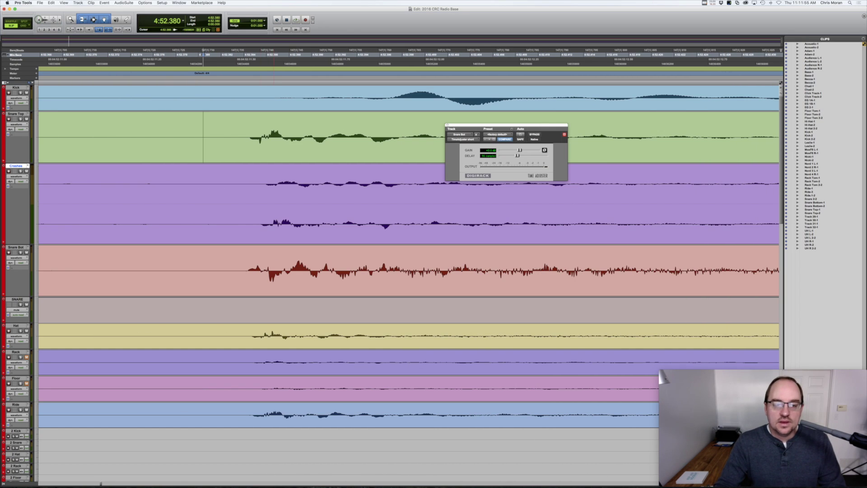
scroll(409, 253, "right", 4)
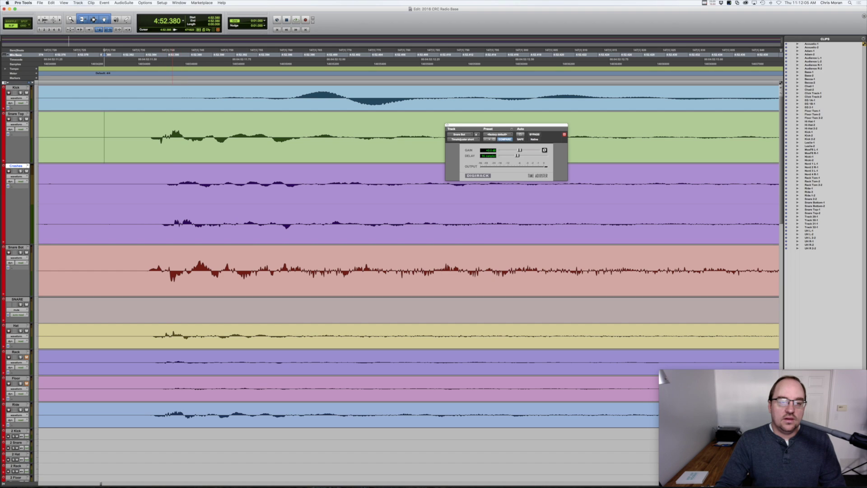
Step: Place the edit cursor on Snare Top's first large upward peak and switch the main counter to Samples
left_click(173, 132)
left_click(183, 20)
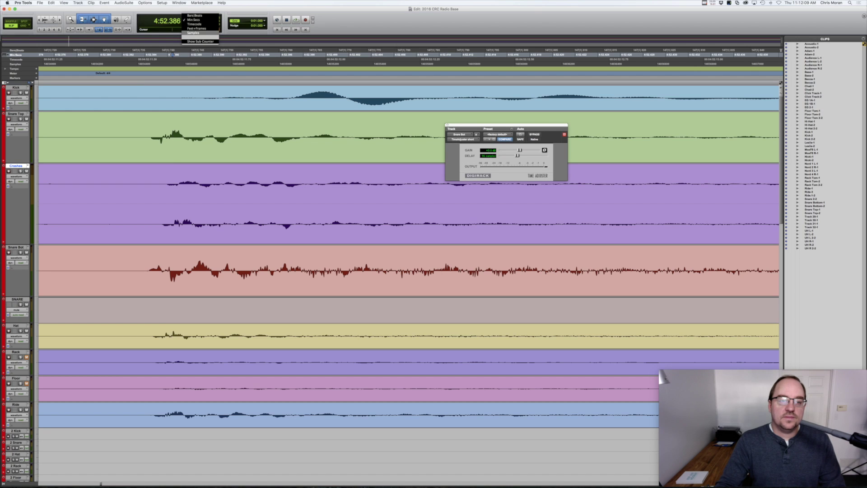
left_click(200, 41)
left_click(172, 64)
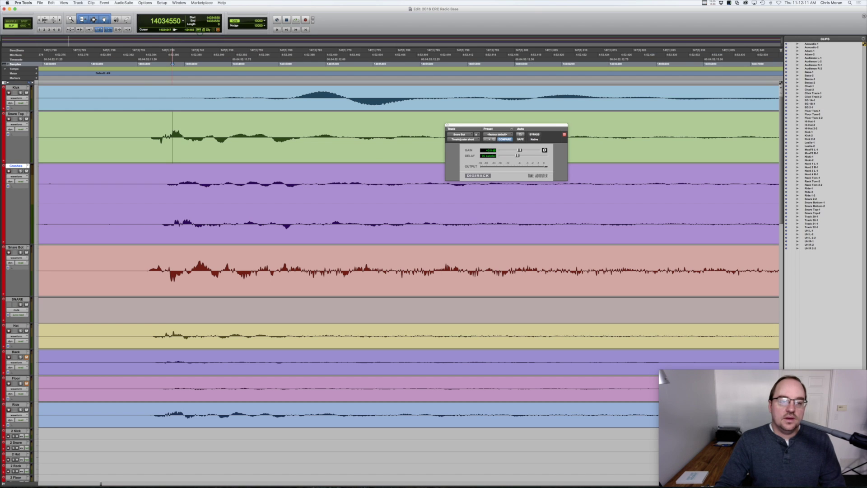
Step: Measure in samples the spans on Snare Top between its waveform peaks and the corresponding points on Crashes
left_click_drag(172, 136, 191, 136)
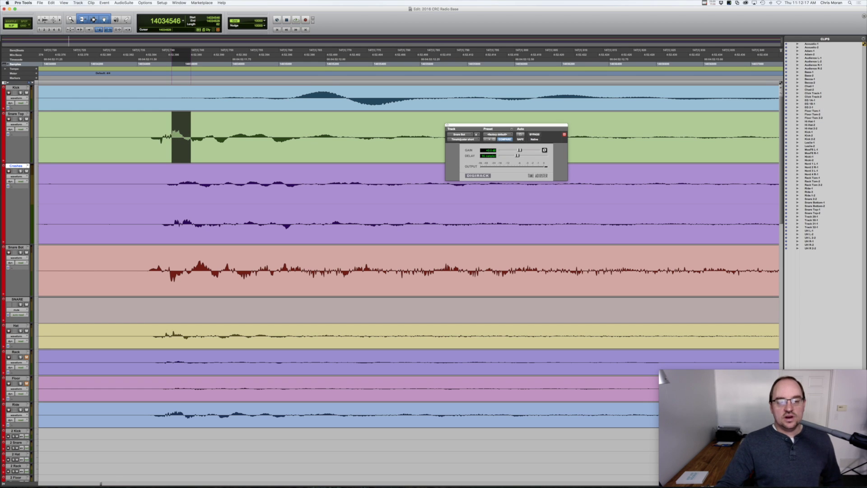
left_click(205, 168)
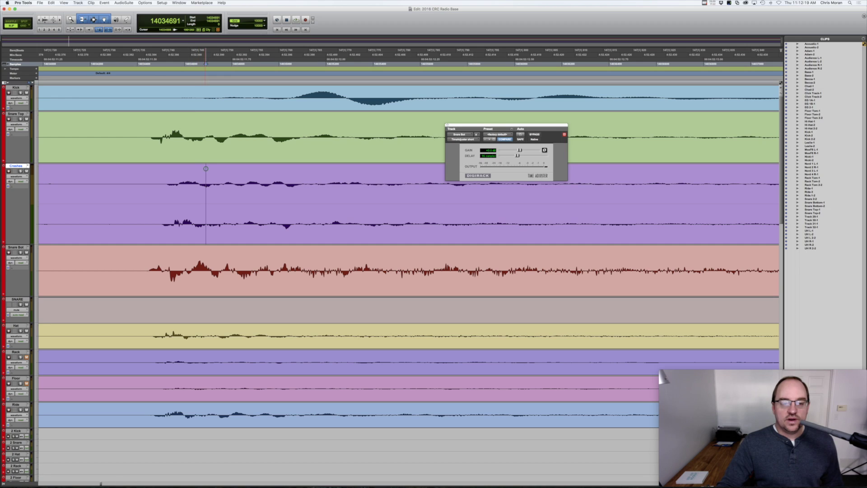
left_click(194, 139)
left_click_drag(194, 138, 206, 138)
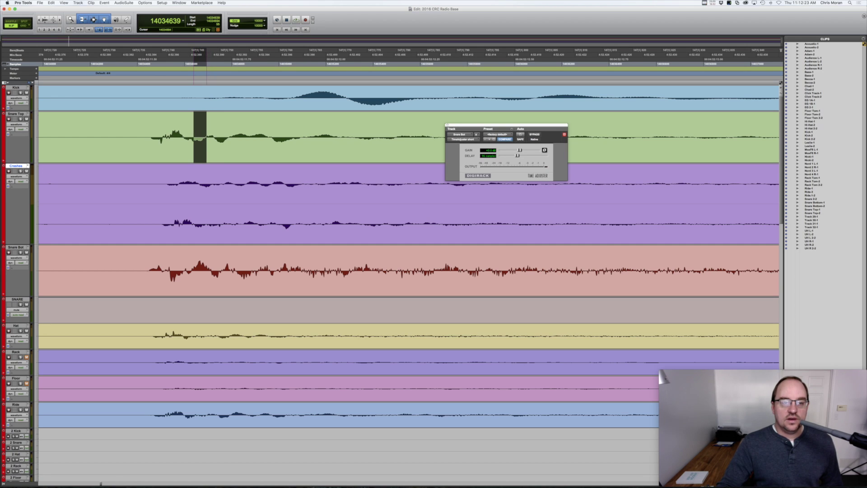
Step: Measure the sample offset from Snare Top's peak to the matching Crashes peak with a selection across both tracks, clearing it when done
left_click(240, 140)
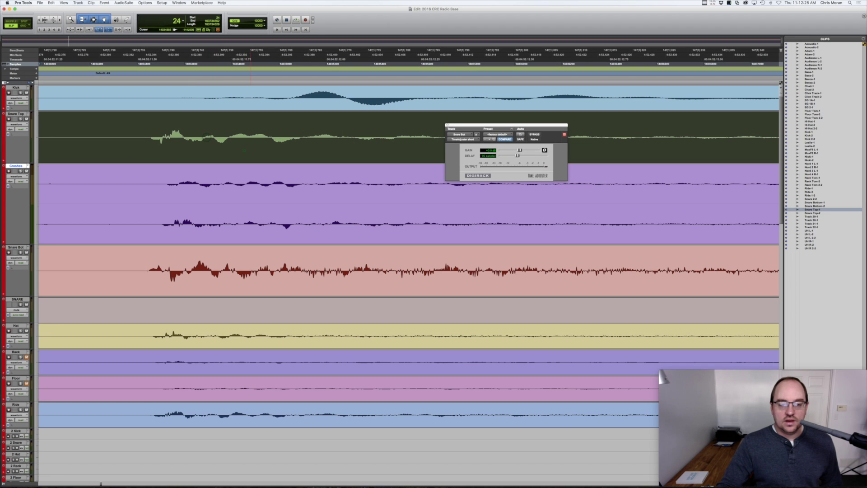
left_click(266, 122)
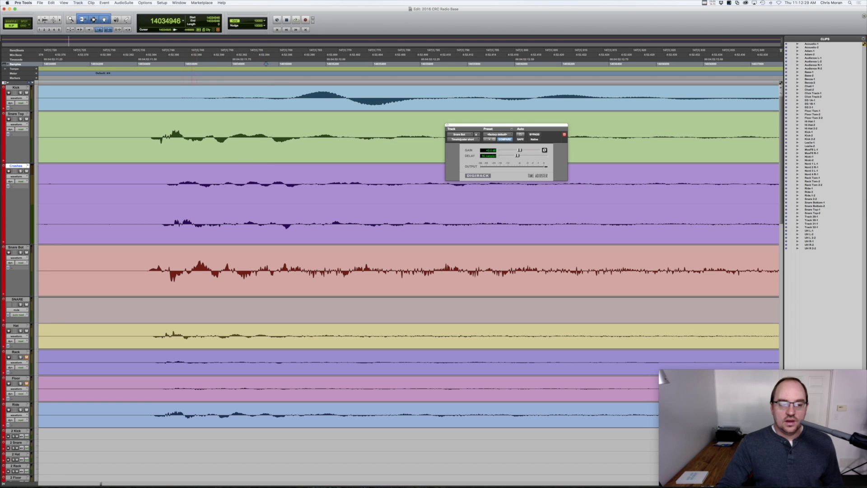
left_click_drag(175, 135, 188, 223)
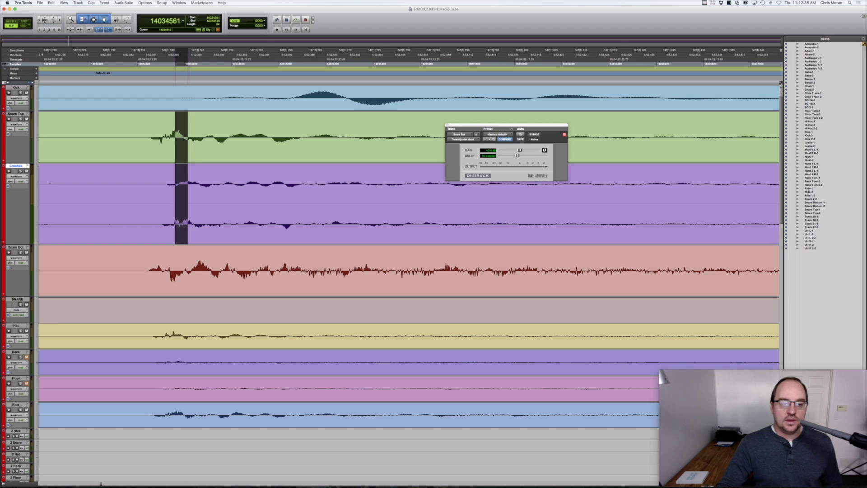
left_click(166, 187)
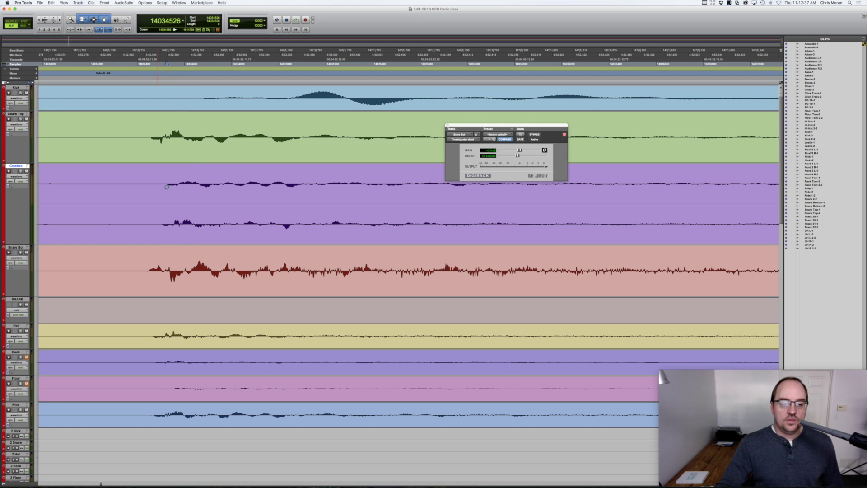
Step: Measure the offset between the Snare Top and Crashes hits, and set Snare Top's Time Adjuster delay to 54 samples
left_click_drag(167, 187, 153, 135)
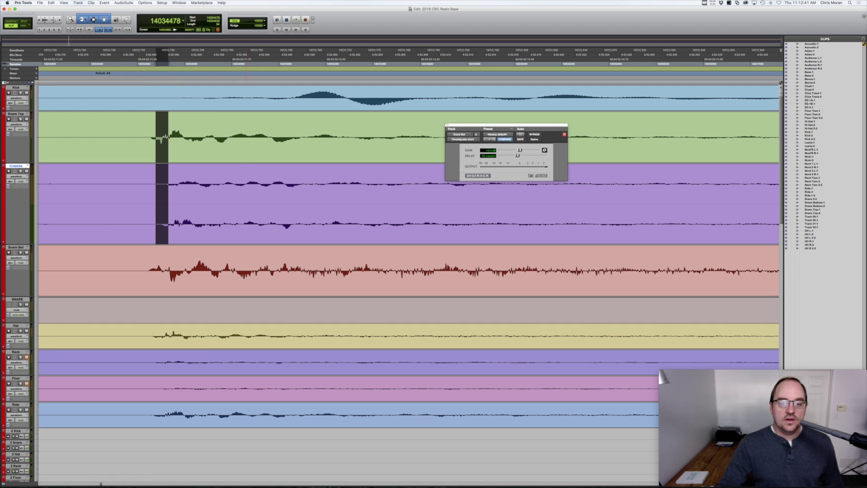
left_click(246, 188)
key("super+equal")
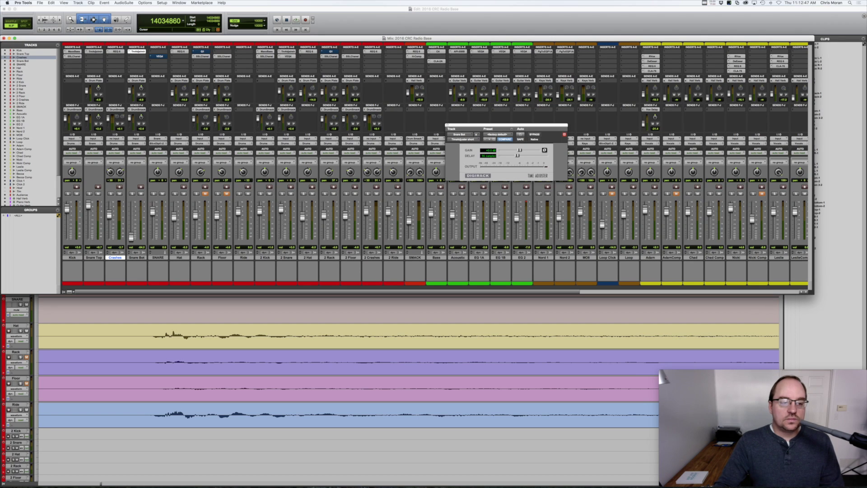
left_click(94, 51)
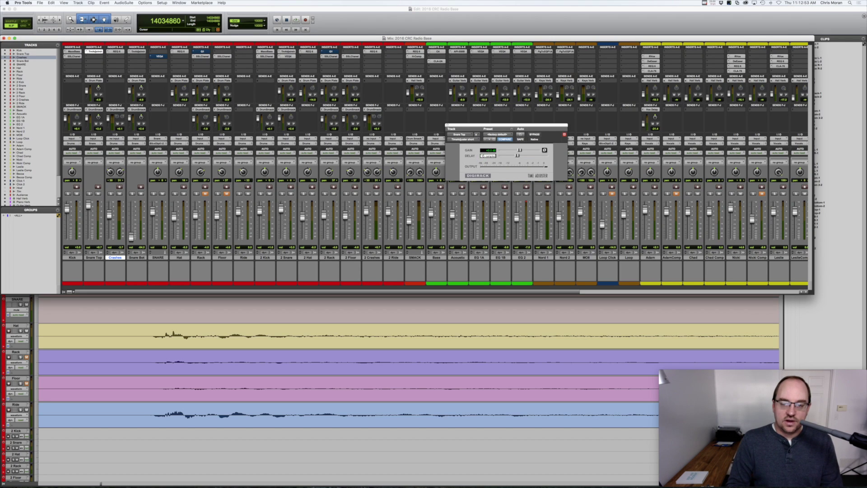
type("54")
key("Return")
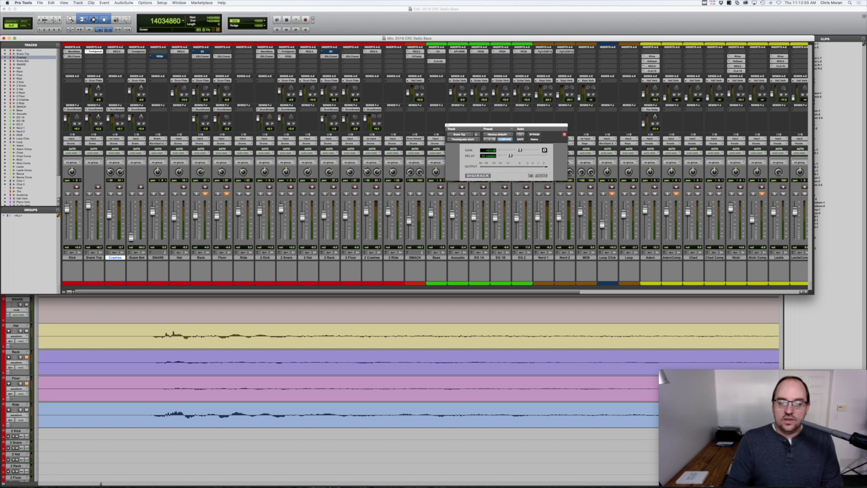
Step: Set the Snare Bot track's Time Adjuster delay to 54 samples and compare it with the Snare Top setting
left_click(138, 51)
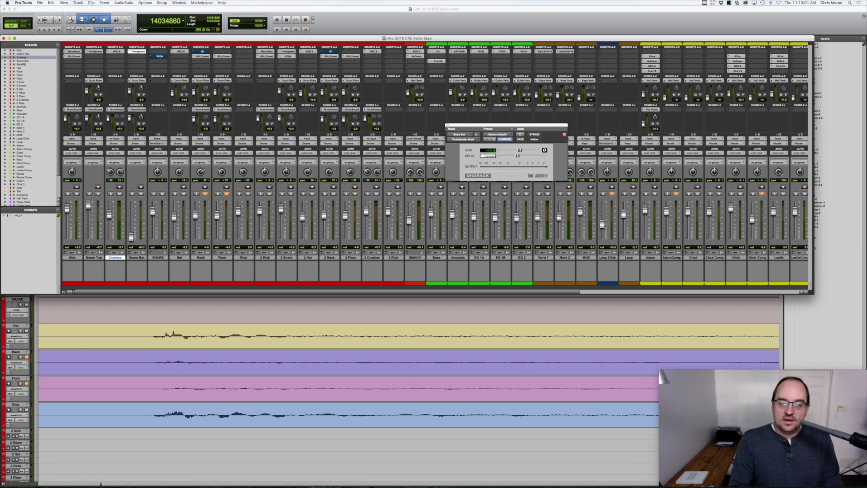
key("Return")
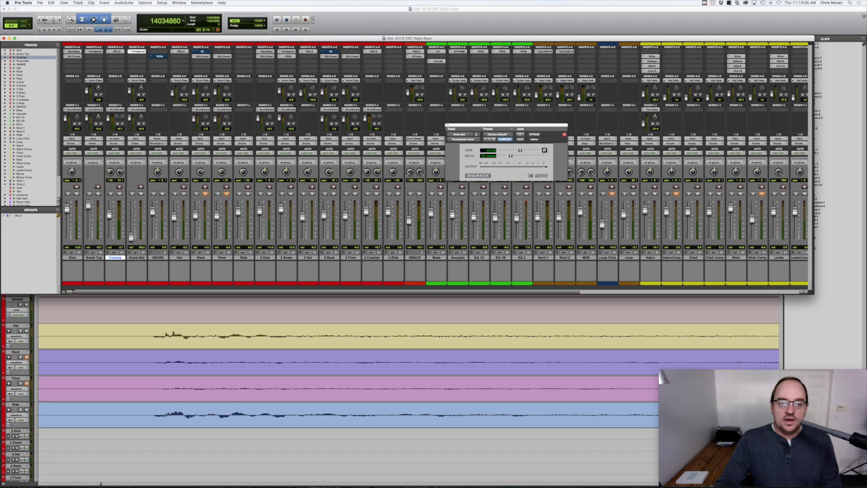
left_click(94, 51)
left_click(137, 51)
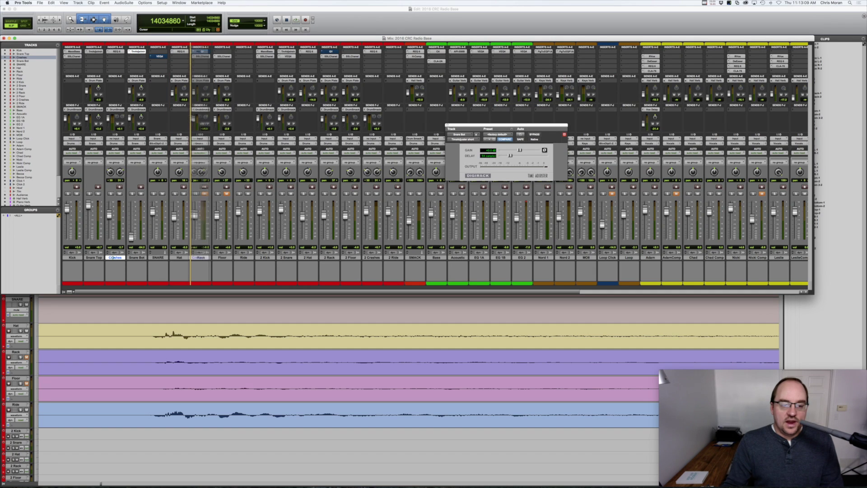
Step: Move the Crashes track between the Floor and Ride tracks, and select the Kick track
left_click_drag(115, 258, 222, 258)
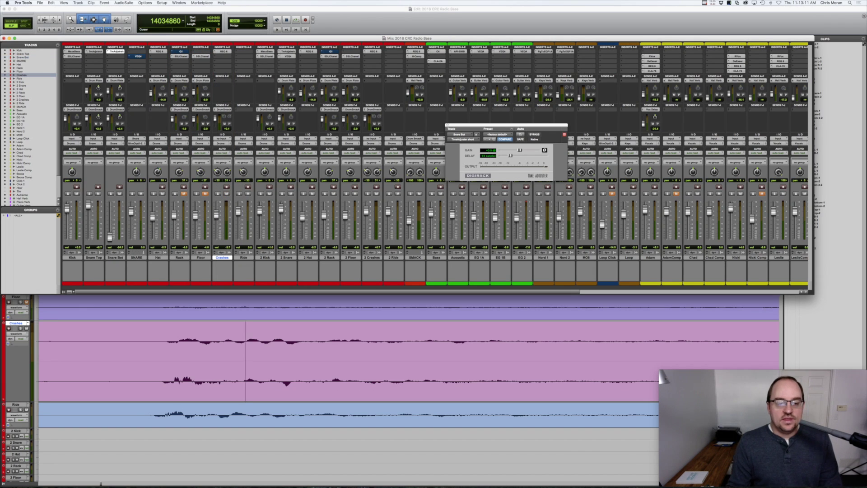
left_click(75, 257)
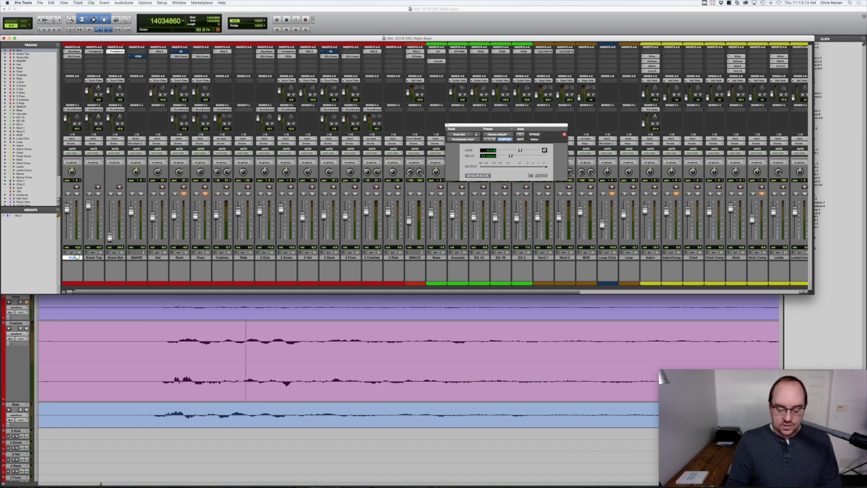
Step: Close the Time Adjuster and play the session from the start of a later drum passage, near sample 81058146
key("super+equal")
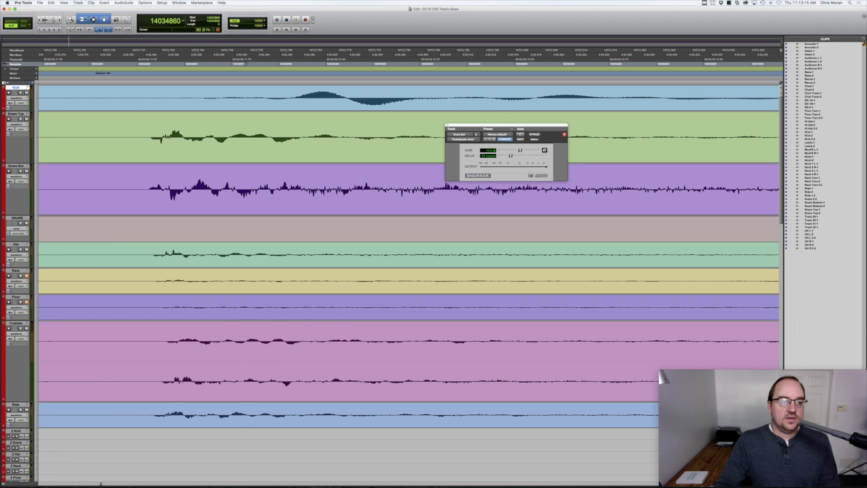
left_click(38, 19)
left_click(39, 19)
left_click(39, 19)
left_click(38, 19)
left_click(39, 19)
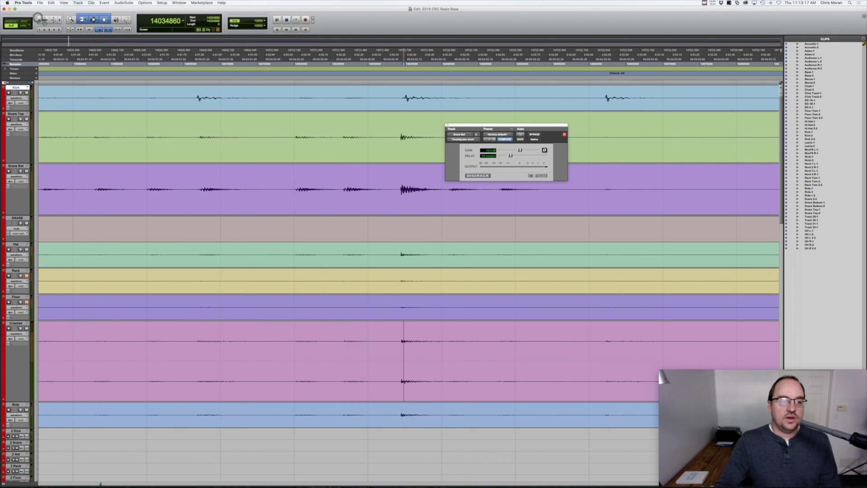
left_click(39, 20)
left_click(39, 20)
left_click(39, 19)
left_click(39, 19)
left_click(39, 19)
left_click(39, 19)
left_click(38, 20)
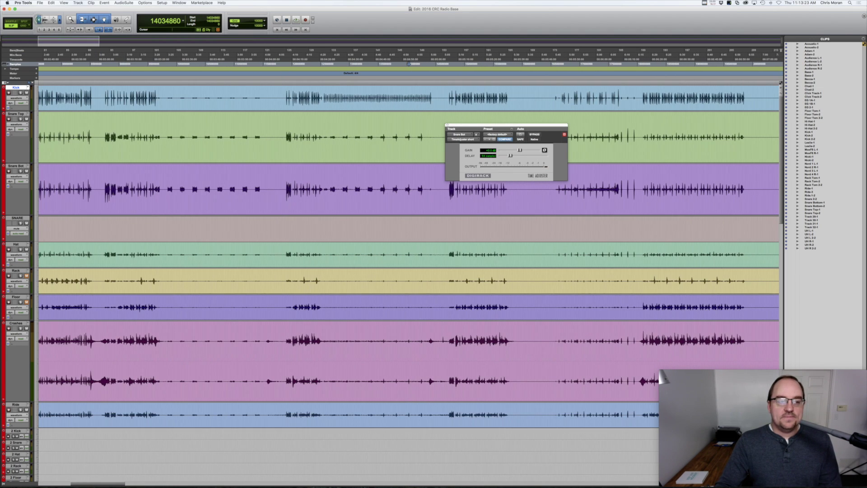
left_click(38, 19)
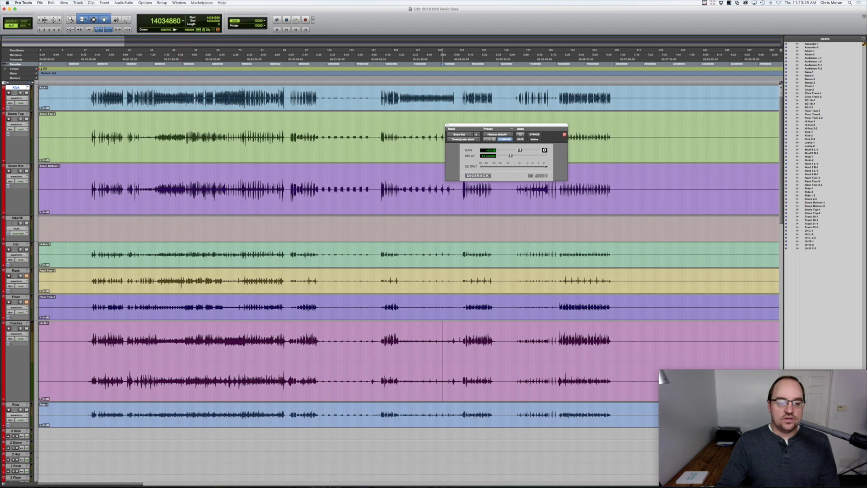
left_click(39, 19)
left_click(39, 19)
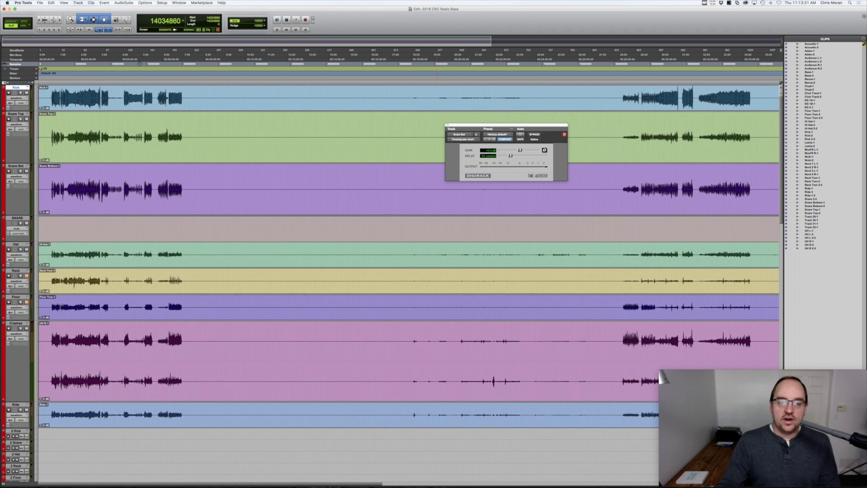
left_click(447, 124)
scroll(447, 124, "right", 10)
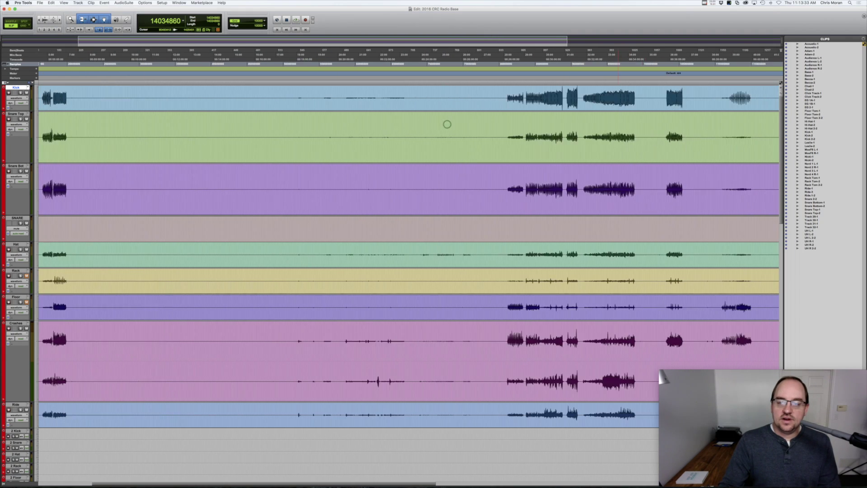
left_click(218, 89)
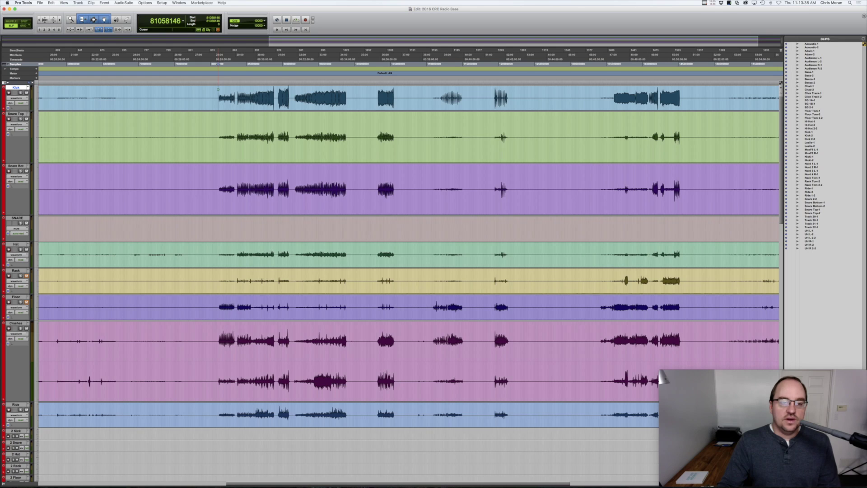
key("super+equal")
key("space")
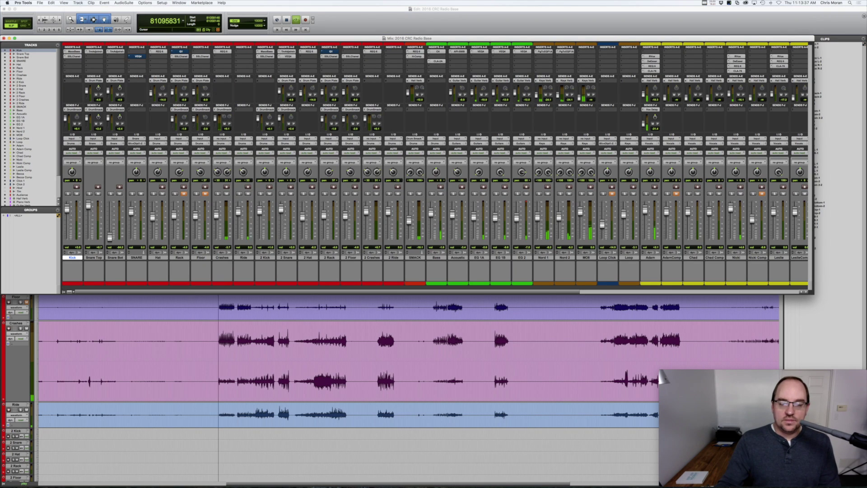
Step: Mute the GTR SUB, KEYS SUB, VOX SUB, SMACK and Bass tracks during playback
scroll(736, 195, "right", 10)
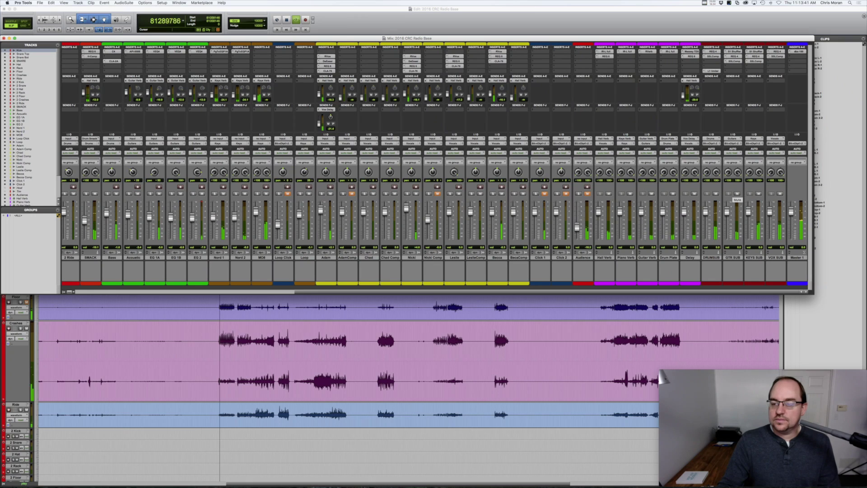
left_click(737, 193)
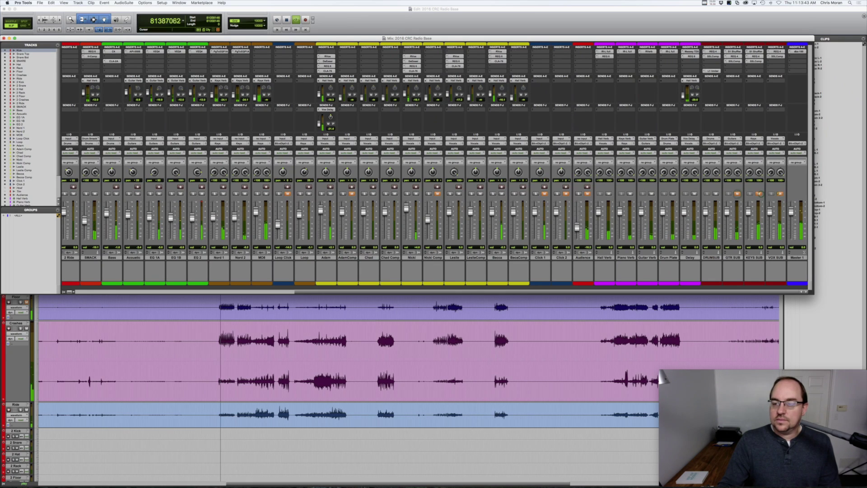
key("super+equal")
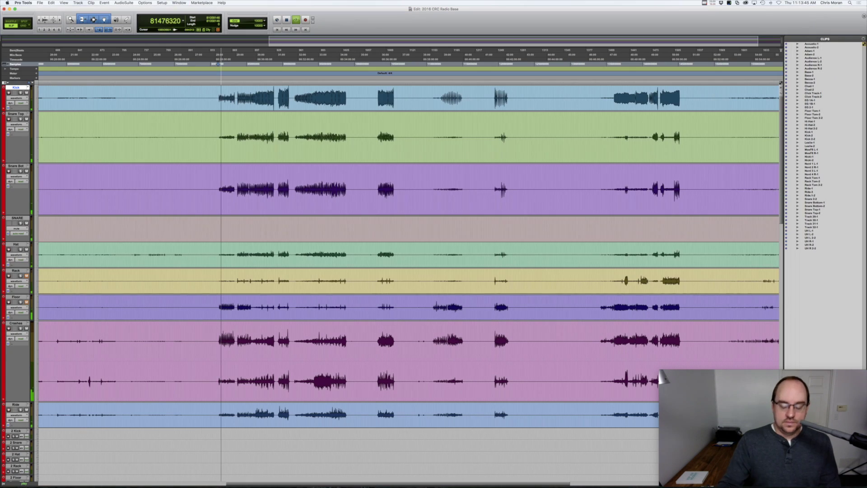
key("super+equal")
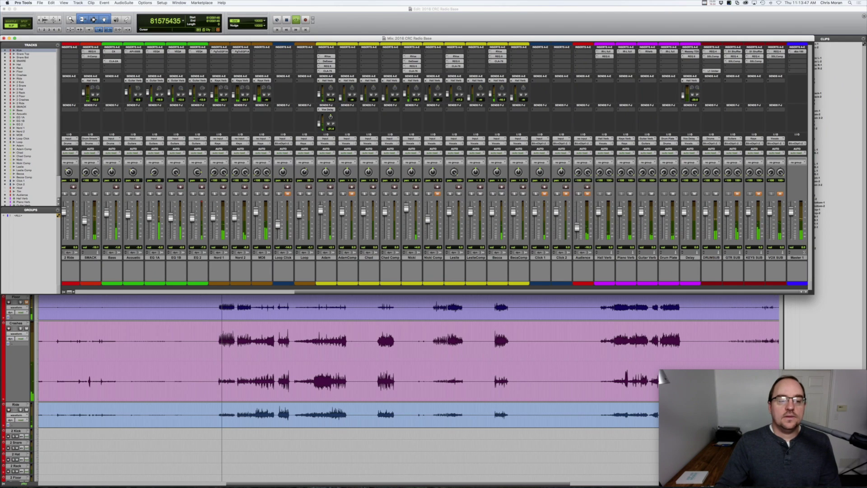
scroll(434, 167, "left", 8)
scroll(435, 167, "left", 5)
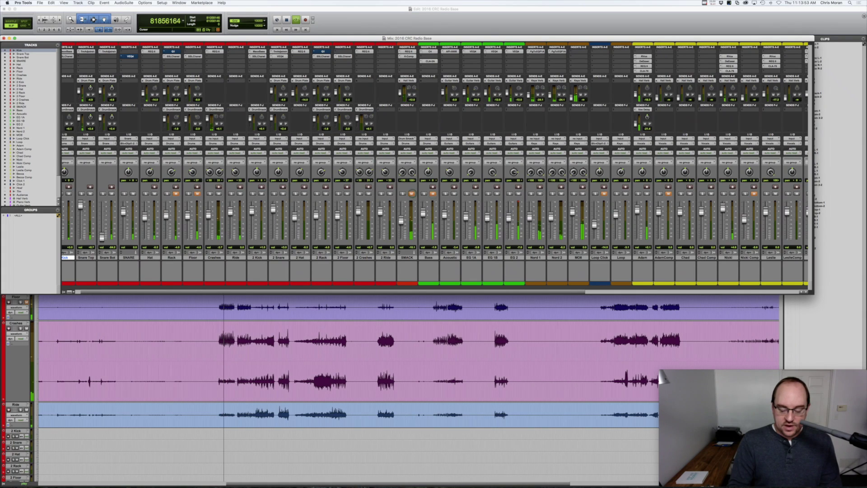
Step: Restart playback at the beginning of the next, louder drum passage and hide the mixer's track and group lists
key("super+equal")
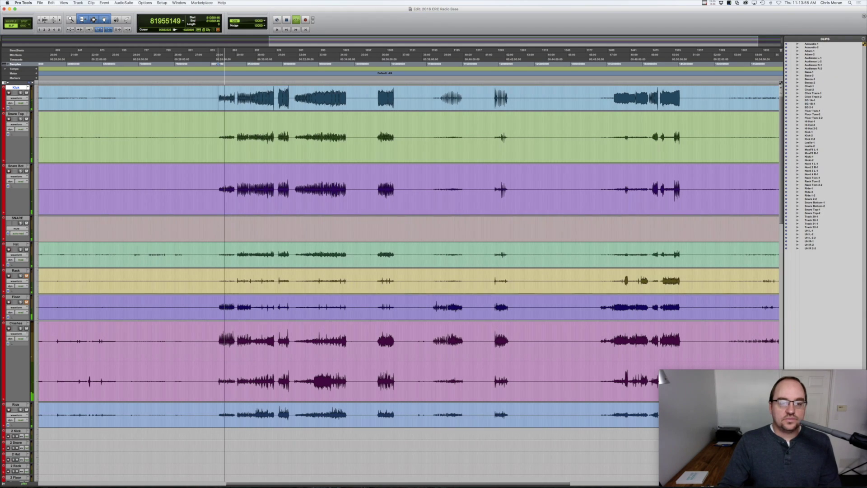
key("space")
left_click(237, 129)
key("space")
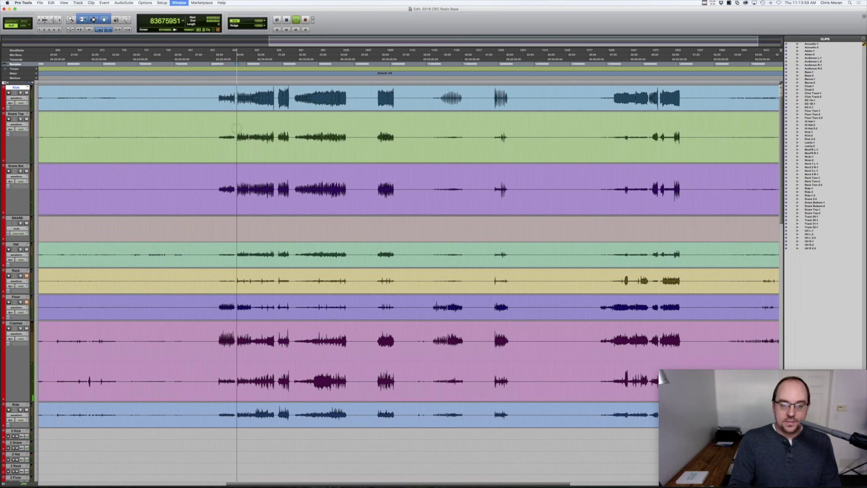
key("super+equal")
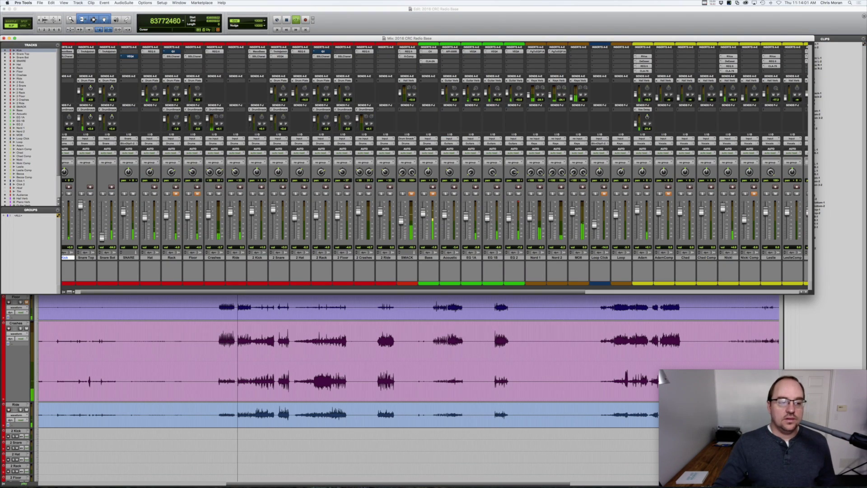
scroll(406, 167, "right", 3)
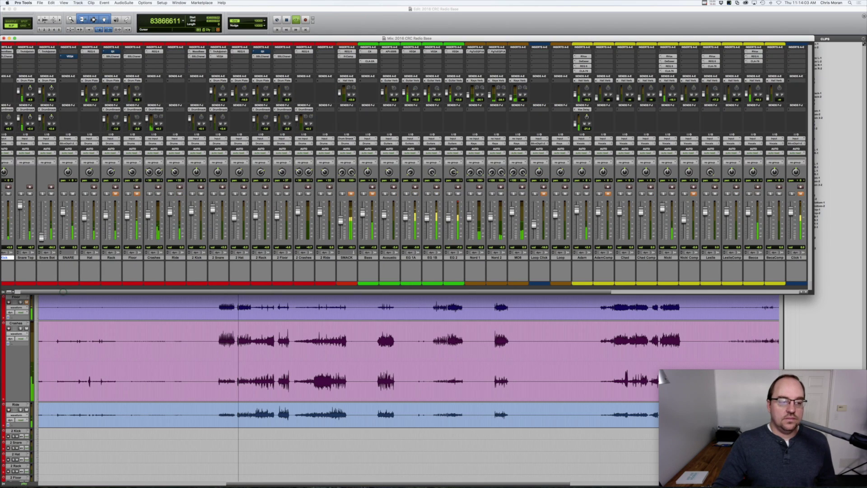
scroll(406, 181, "left", 1)
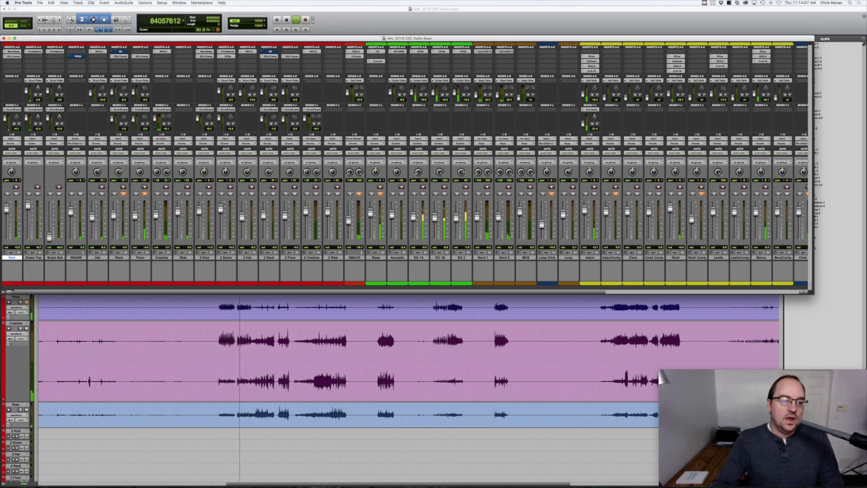
Step: Compare the Kick track's MaxxBass bypassed and active, slightly lower its MaxxBass level, and close the plug-in
left_click(14, 51)
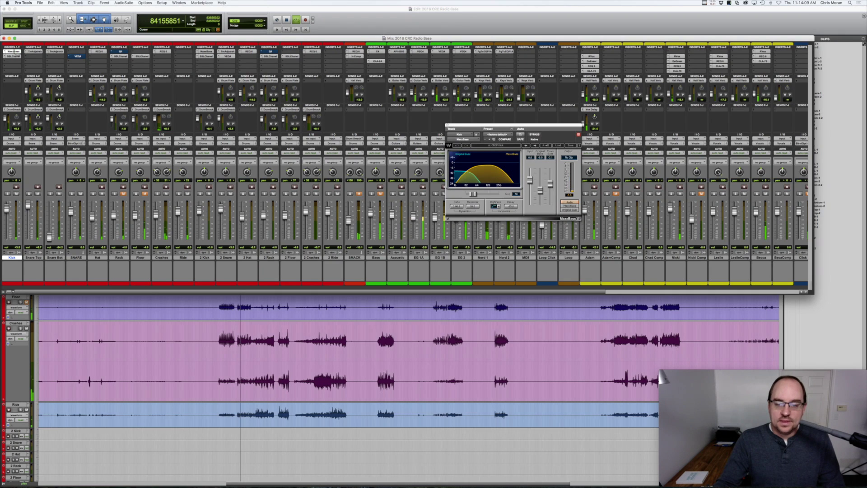
left_click(535, 134)
left_click(535, 134)
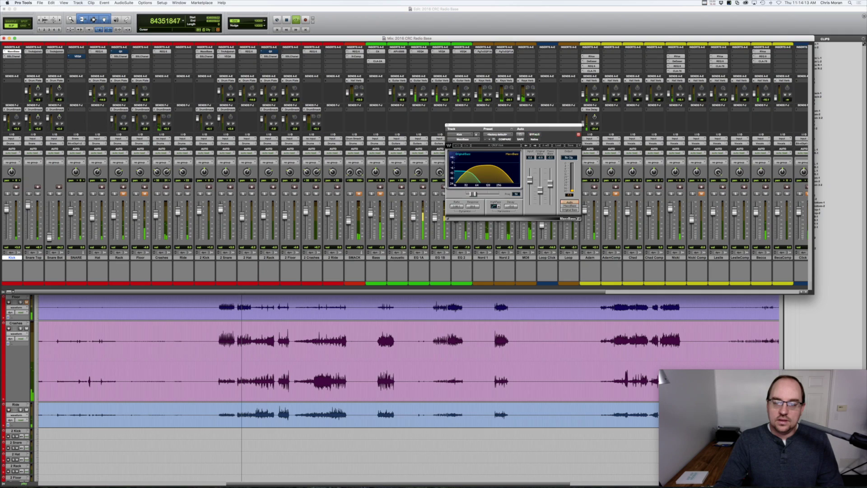
left_click_drag(550, 183, 550, 185)
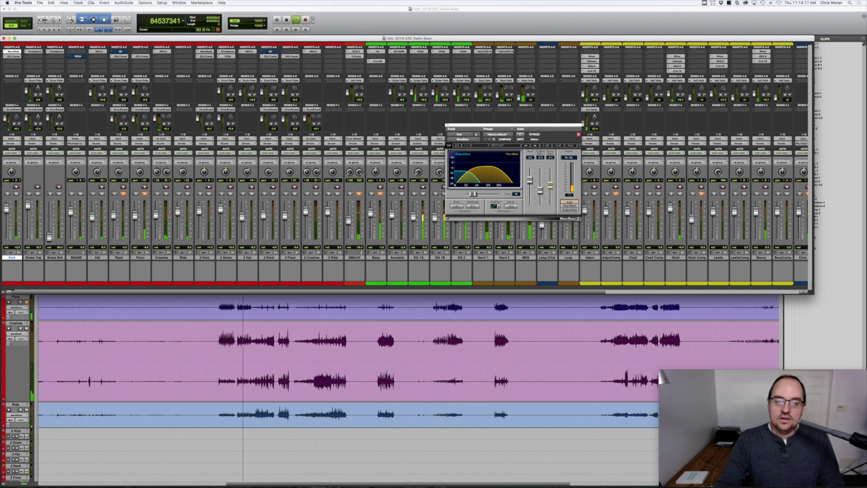
left_click(447, 126)
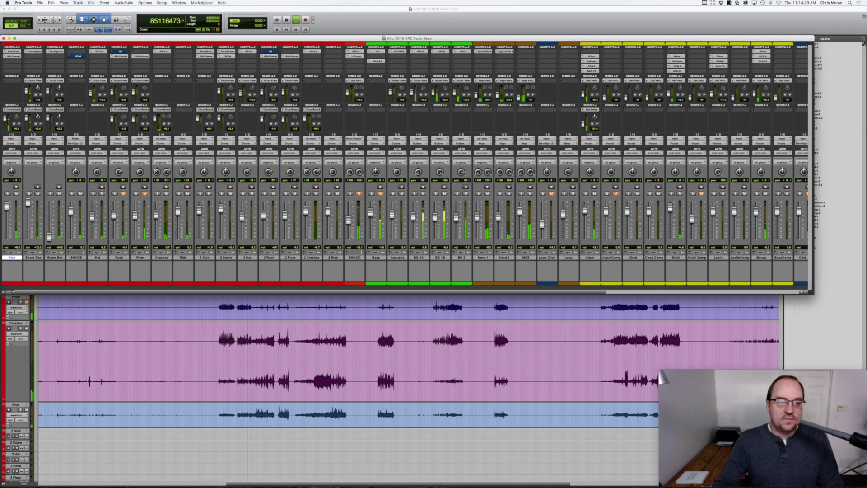
Step: Raise the gain in the Snare Top track's Time Adjuster
left_click(34, 51)
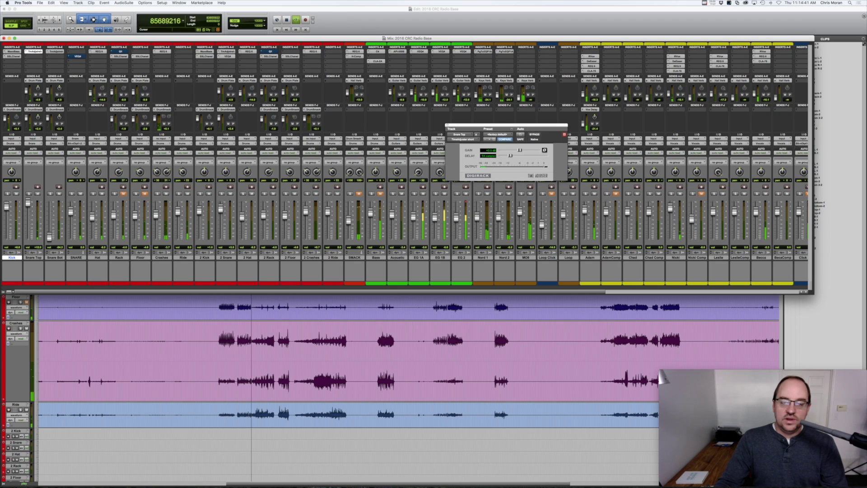
left_click_drag(520, 150, 527, 149)
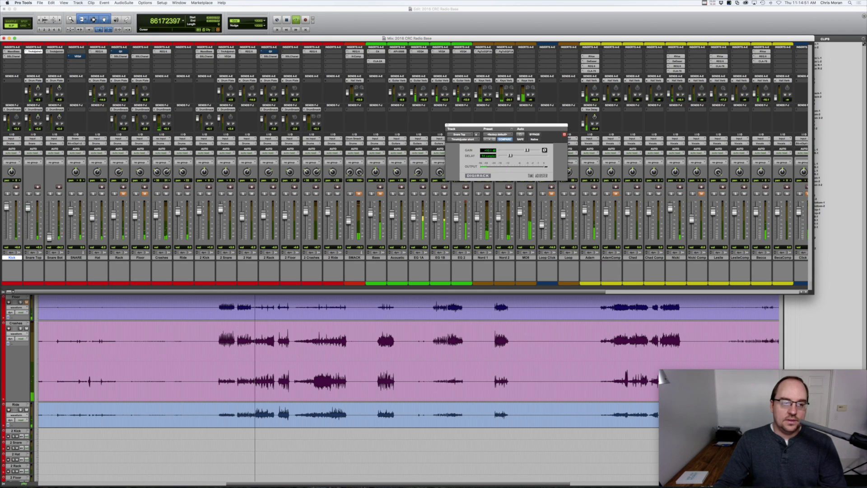
Step: Adjust the low-mid band in the SNARE track's VEQ4, switch on the high-mid band's button, and restart playback of the drum passage
left_click(77, 56)
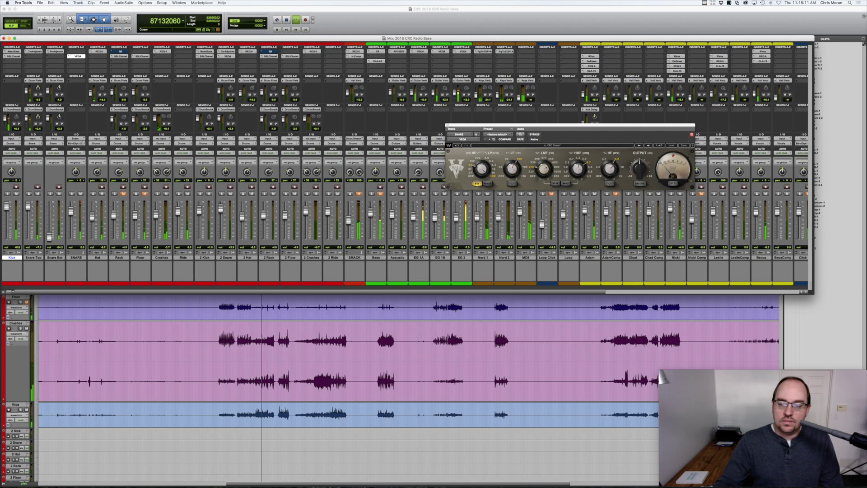
left_click_drag(545, 170, 544, 168)
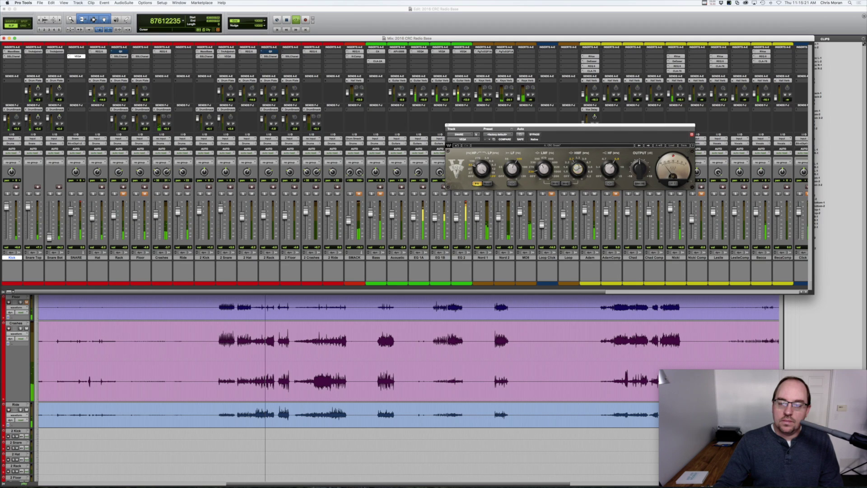
left_click(566, 183)
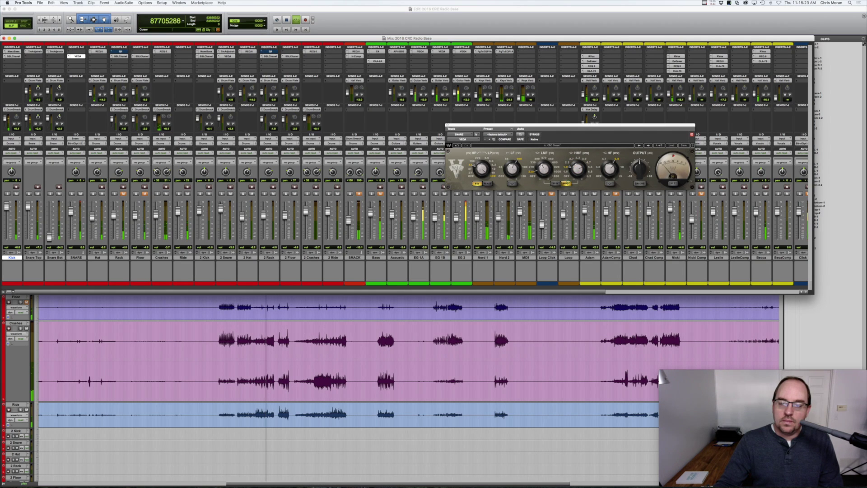
mouse_move(577, 169)
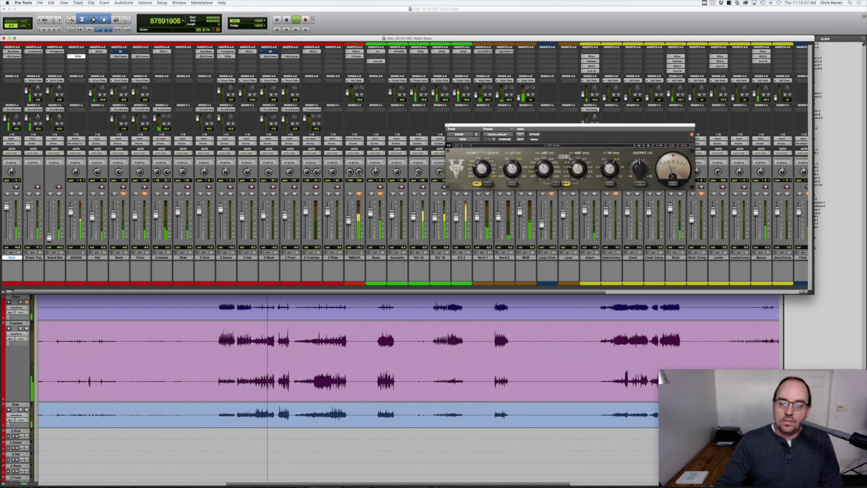
mouse_move(512, 169)
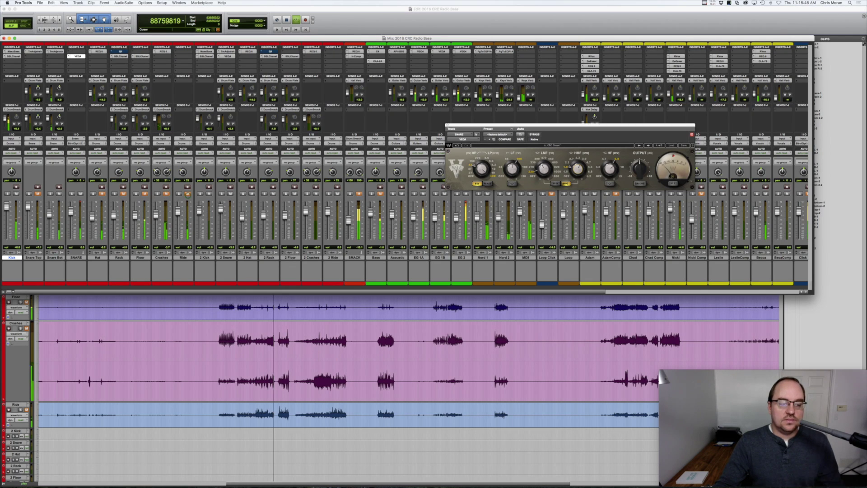
key("space")
key("space")
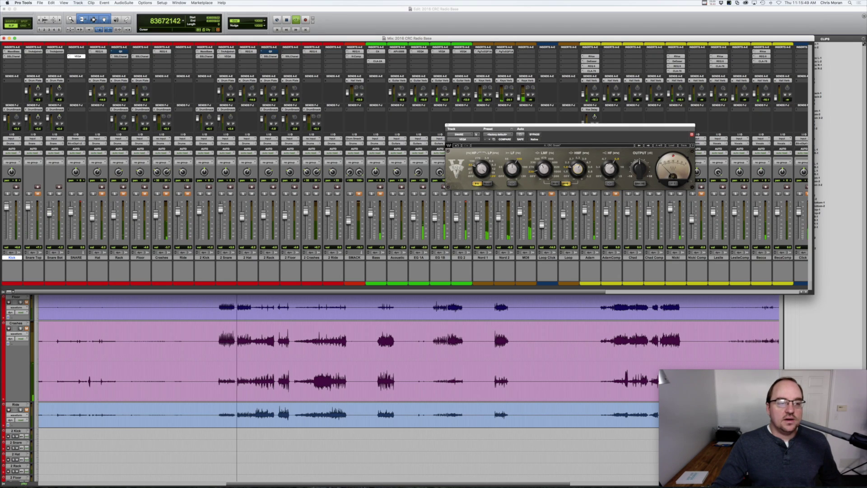
Step: Insert a mono REQ 6 on the Snare Bot track and set its first band to a high-pass that removes the low end
left_click(54, 56)
mouse_move(63, 65)
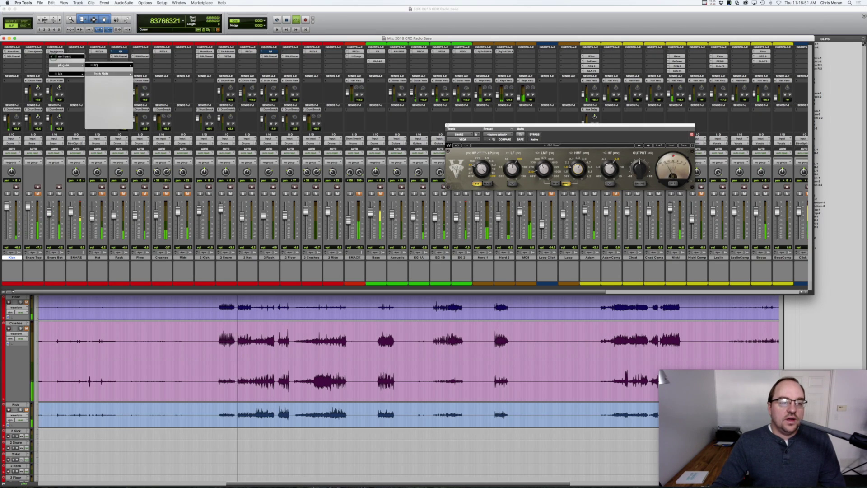
mouse_move(109, 65)
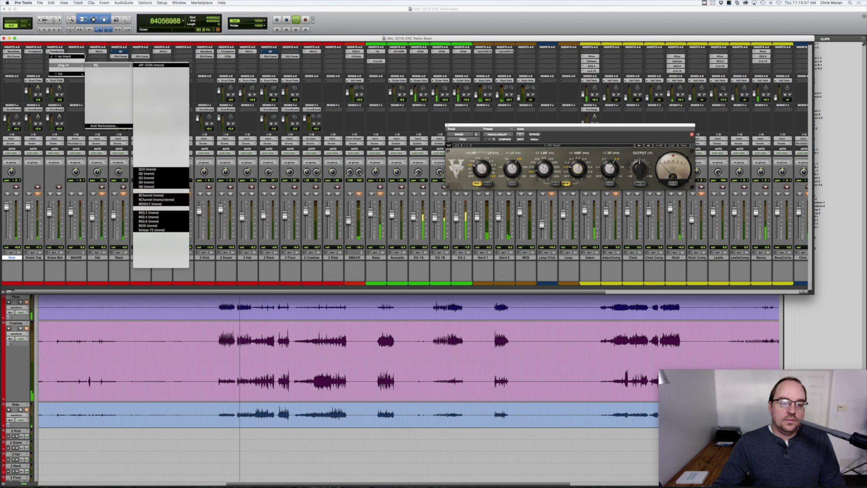
left_click(149, 221)
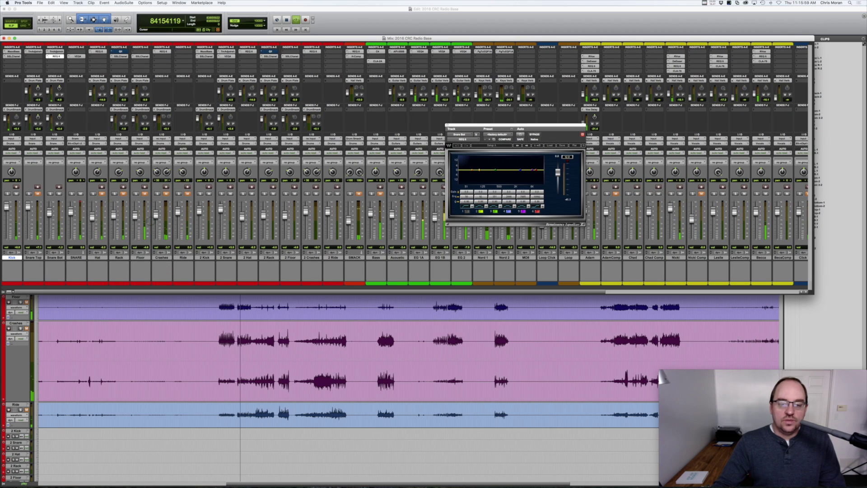
left_click(467, 211)
left_click_drag(466, 197, 468, 199)
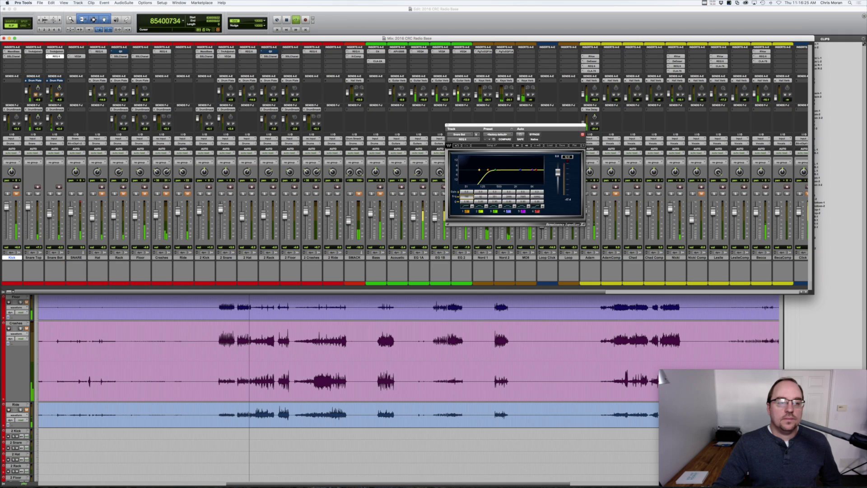
Step: Check the Snare Bot track's Time Adjuster, close it, and toggle the SMACK track's mute during playback
left_click(55, 52)
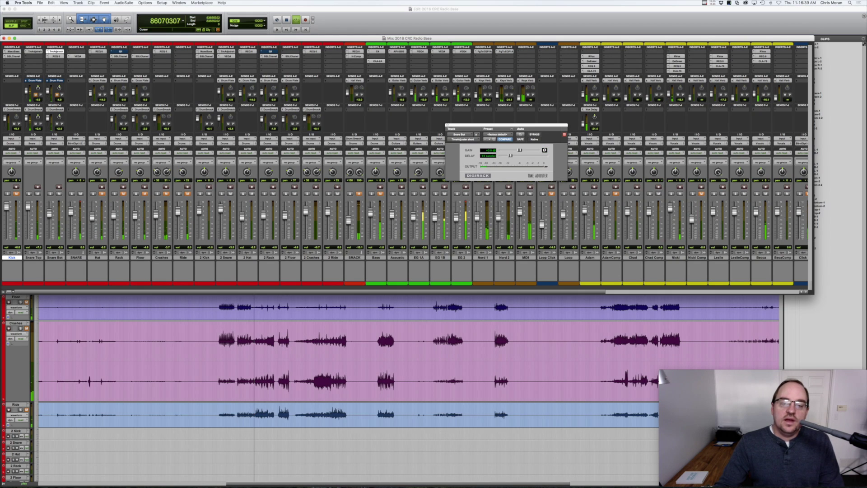
left_click(447, 125)
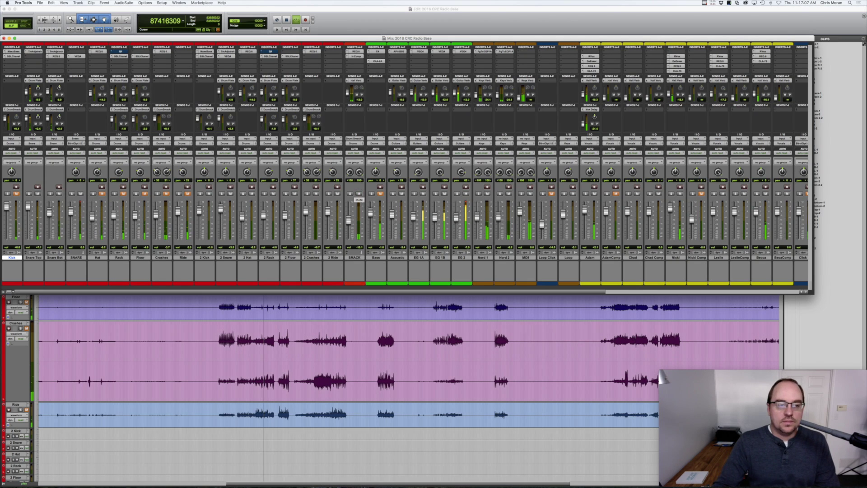
left_click(359, 193)
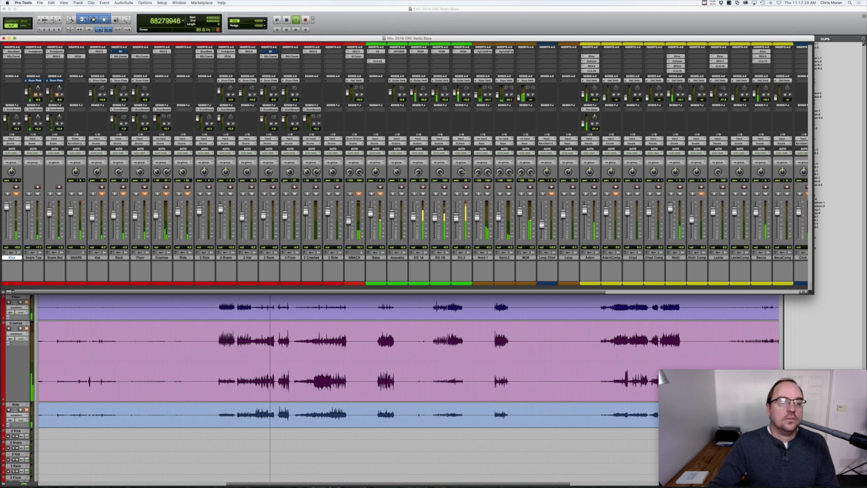
Step: Replay the drum passage while checking the low and high bands of the SNARE track's VEQ4, and close the plug-in
left_click(78, 57)
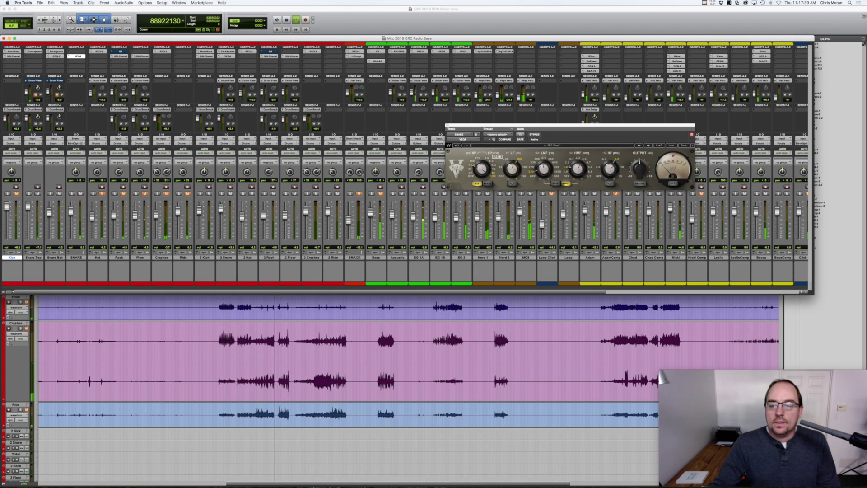
key("space")
key("space")
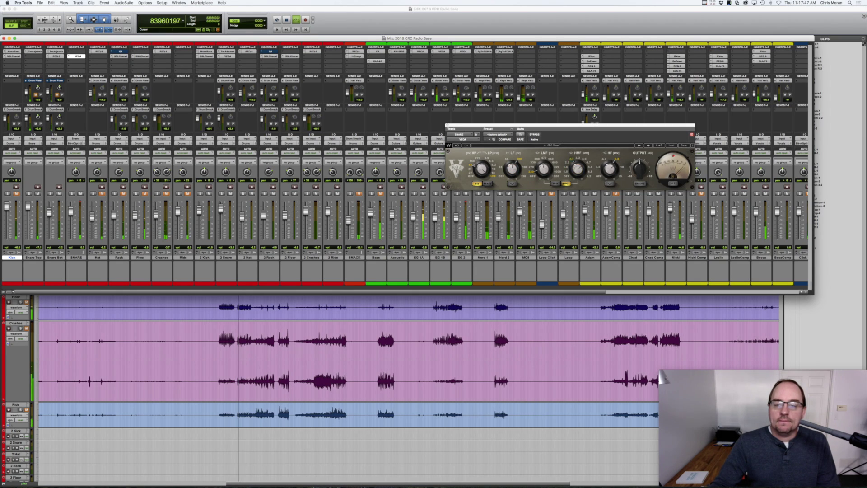
mouse_move(610, 168)
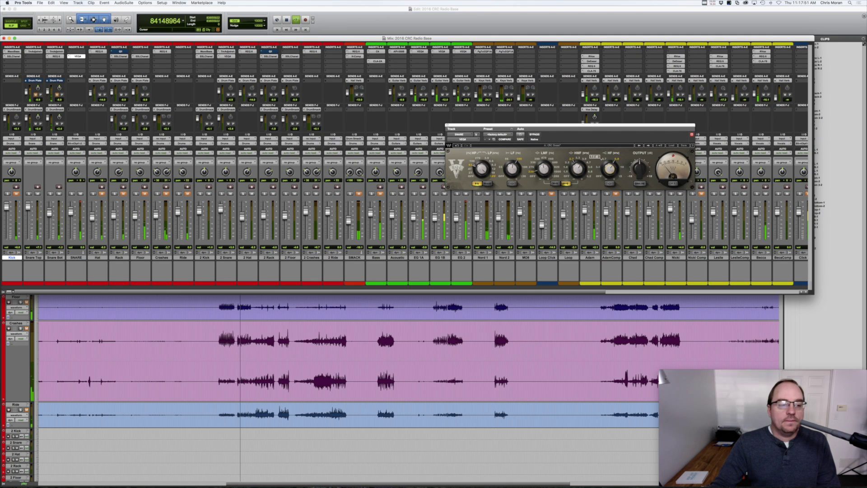
mouse_move(512, 167)
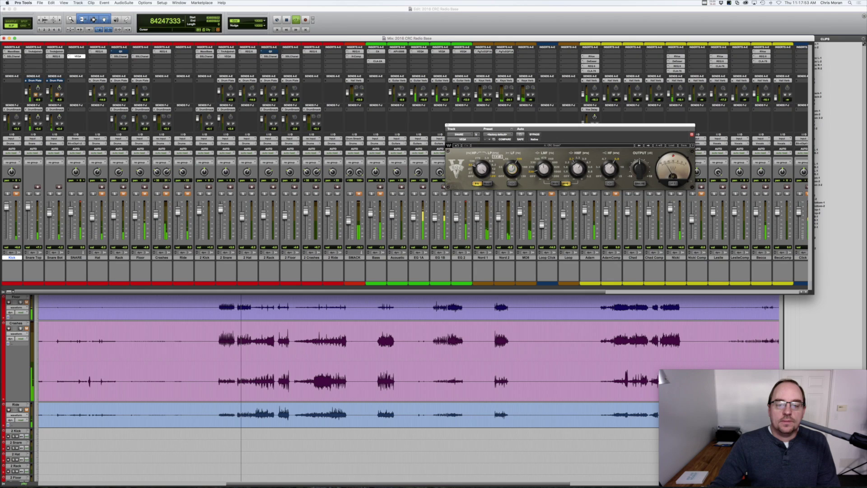
left_click(447, 125)
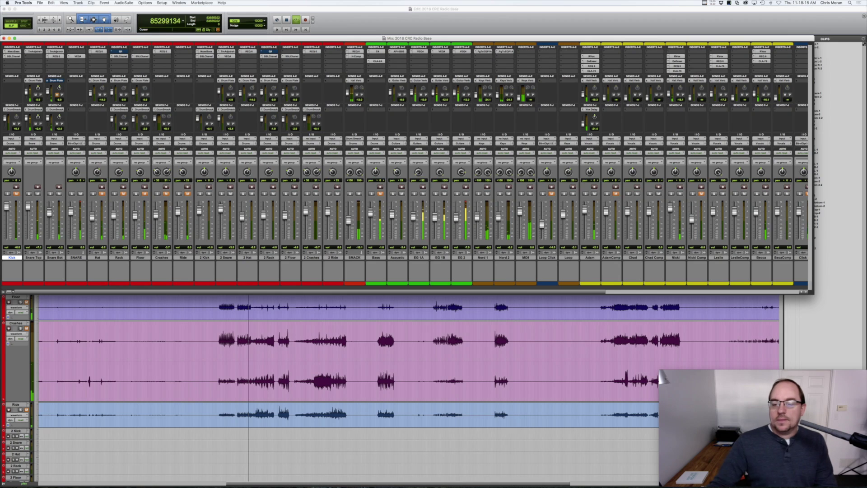
Step: Insert a multi-mono REQ 6 after the reverb on the Drum Plate track, slightly cut its third band, and close the plug-in
scroll(404, 162, "right", 10)
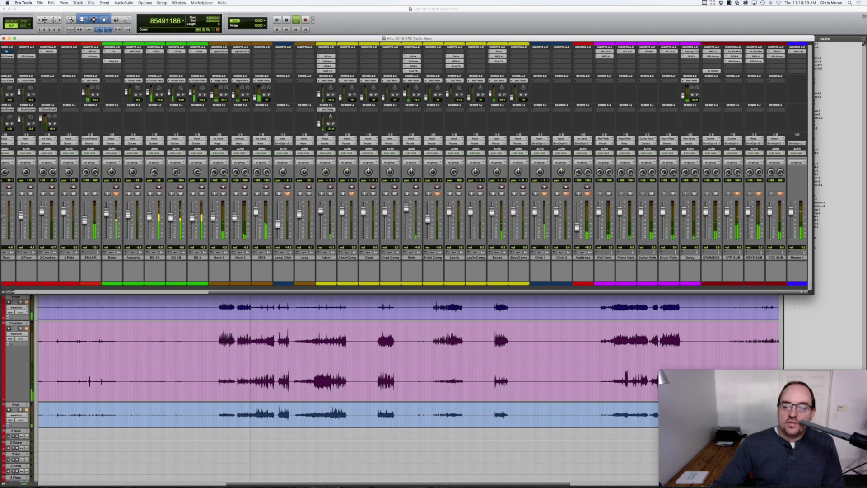
left_click(669, 51)
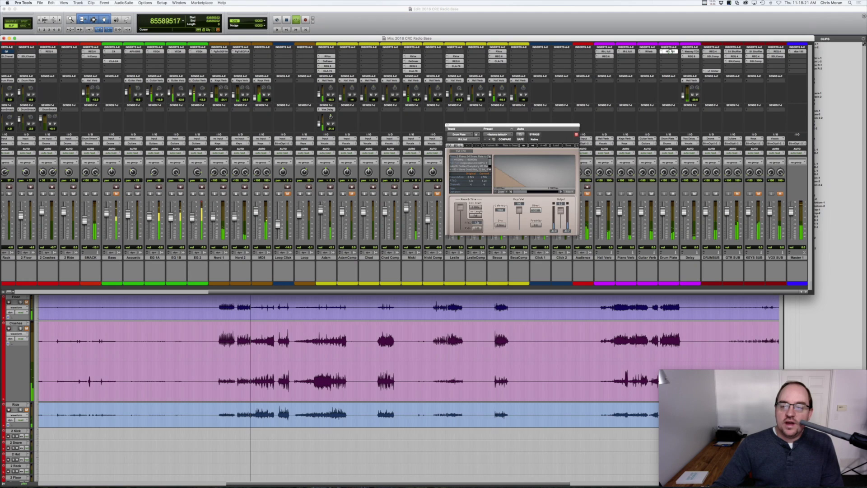
left_click(669, 51)
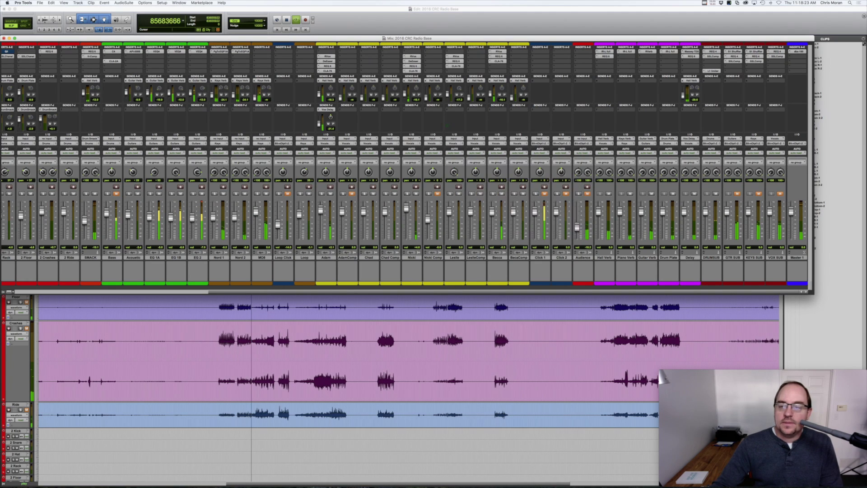
left_click(667, 51)
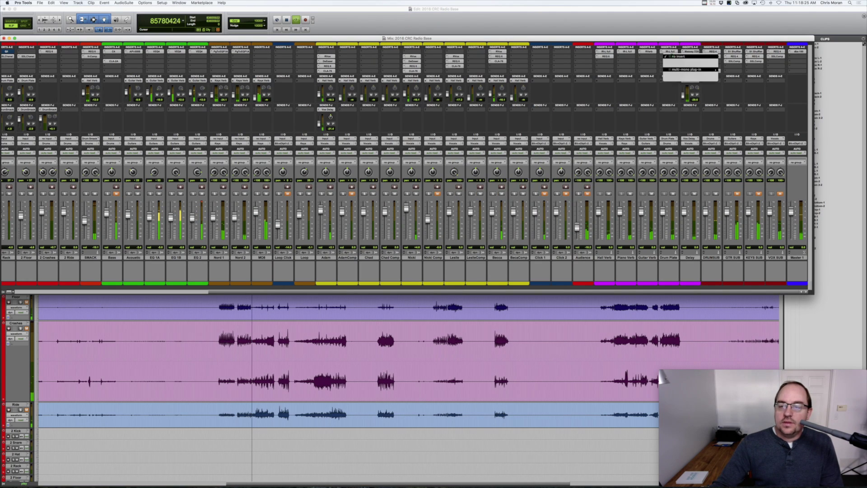
mouse_move(688, 69)
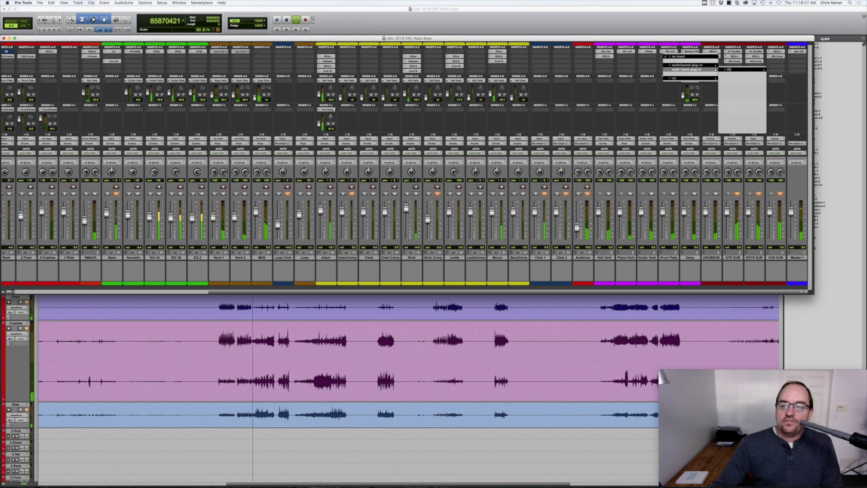
mouse_move(741, 69)
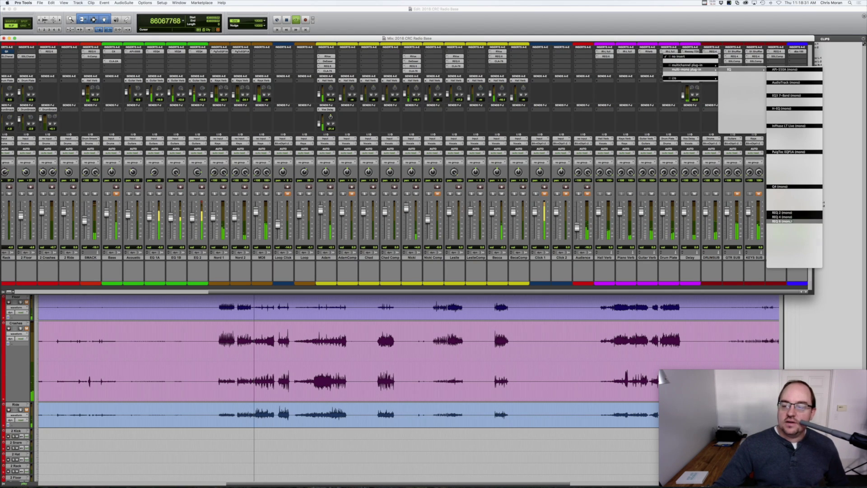
left_click(790, 221)
mouse_move(495, 192)
left_mouse_down()
mouse_move(495, 180)
mouse_move(479, 196)
mouse_move(495, 205)
mouse_move(497, 192)
left_mouse_up()
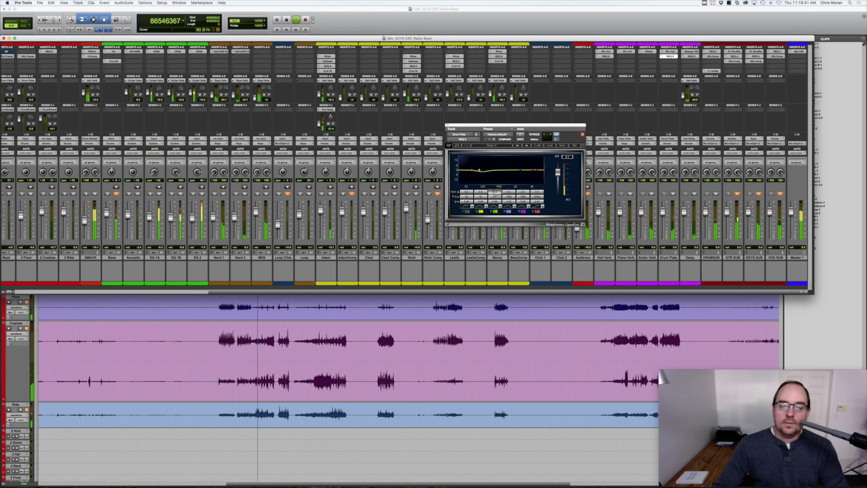
left_click(447, 125)
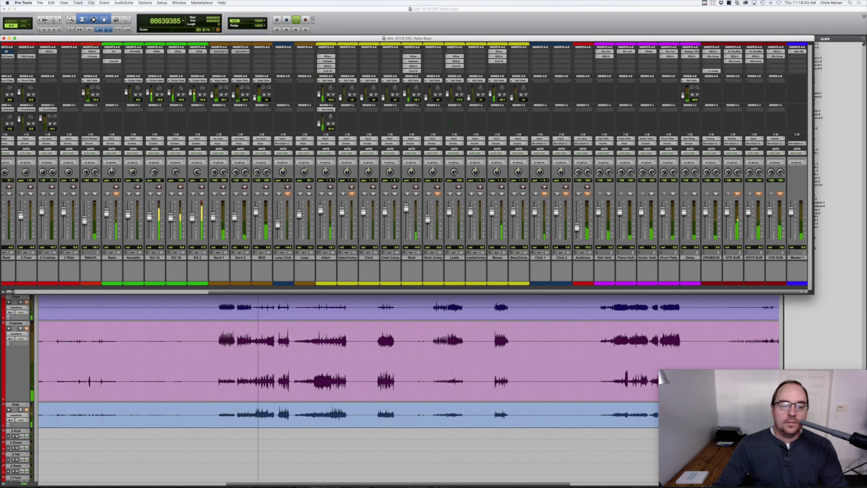
Step: Compare the Bass track's C4 bypassed and active, adjust its second and third band gains, and close the plug-in
scroll(447, 136, "left", 10)
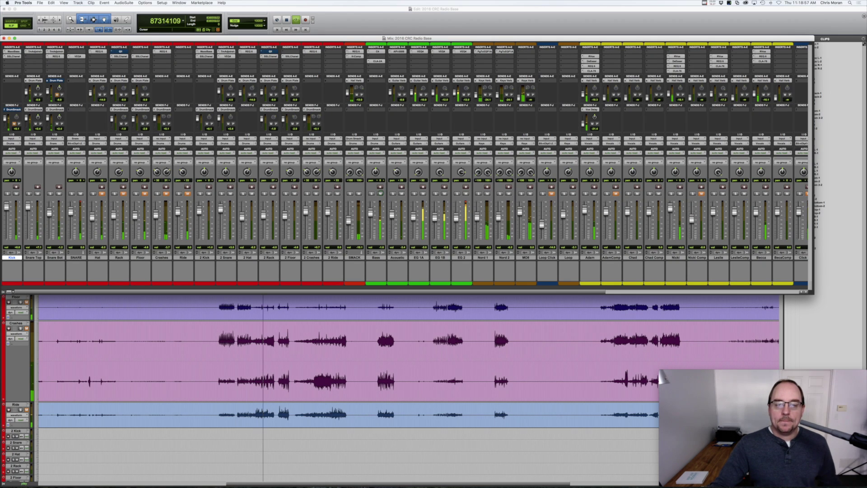
left_click(376, 51)
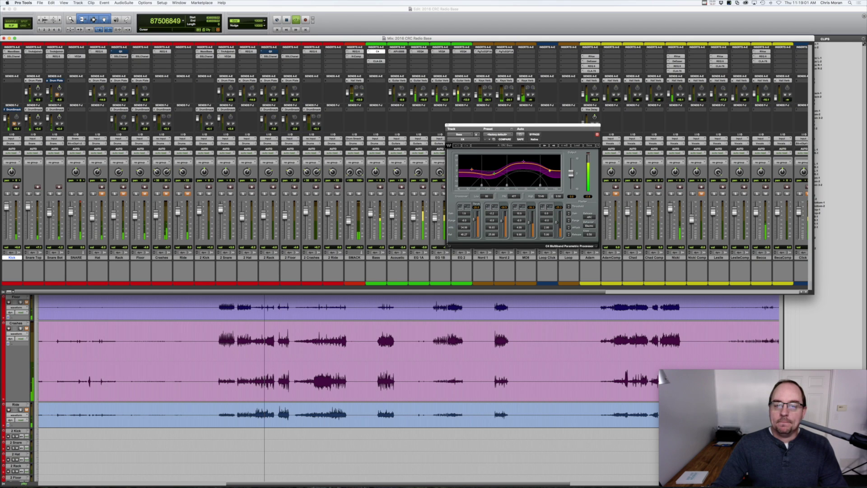
left_click(378, 61)
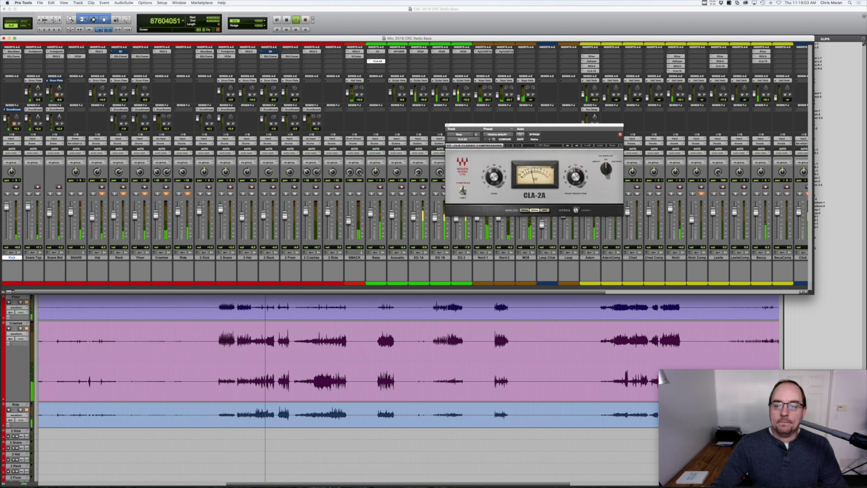
left_click(377, 51)
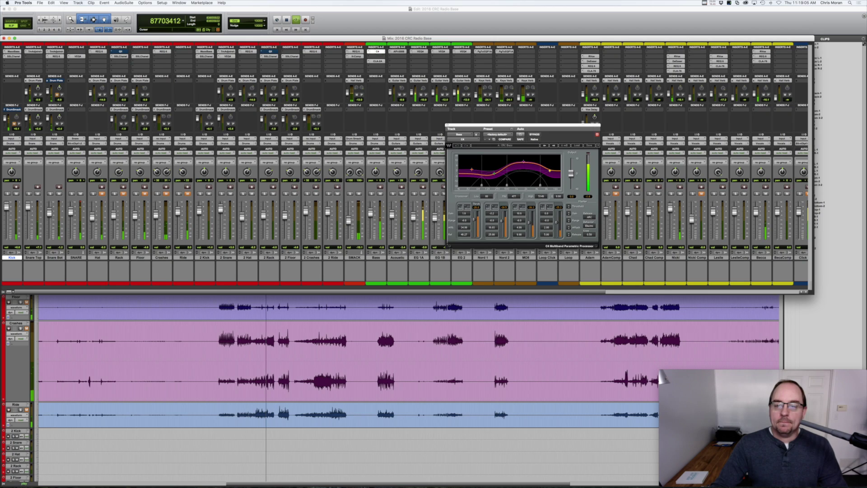
left_click(534, 134)
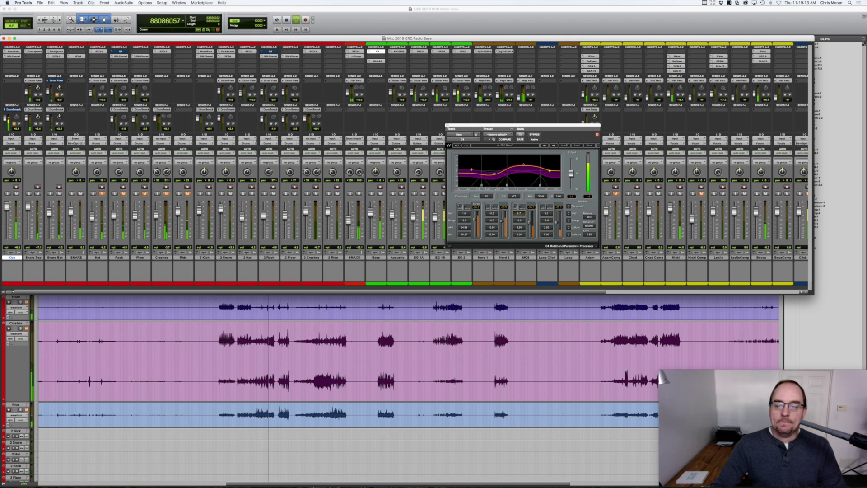
left_click(494, 172)
left_click_drag(496, 216, 475, 218)
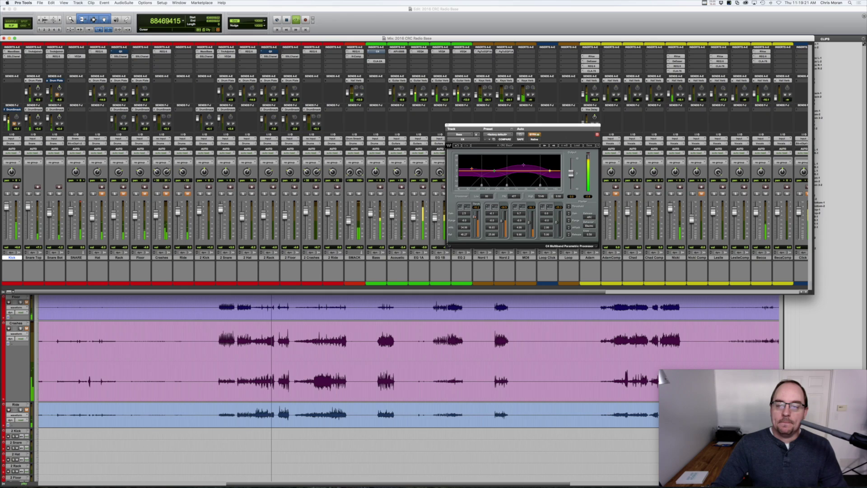
left_click_drag(520, 213, 493, 214)
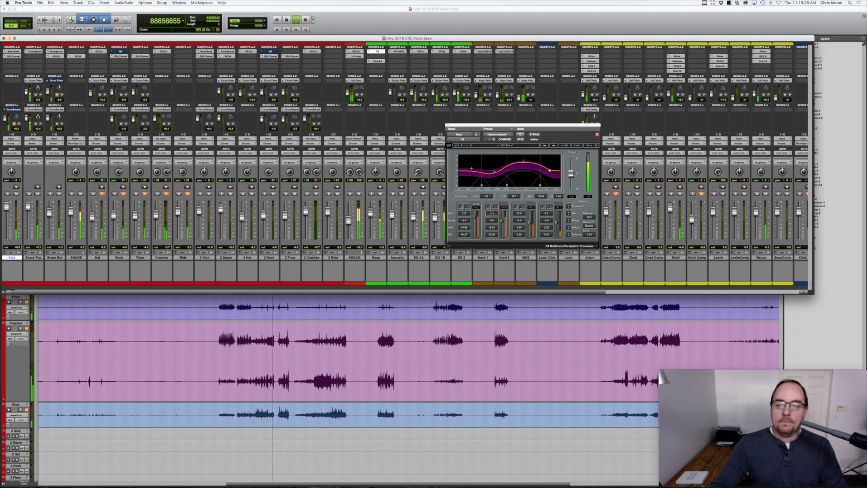
left_click(448, 125)
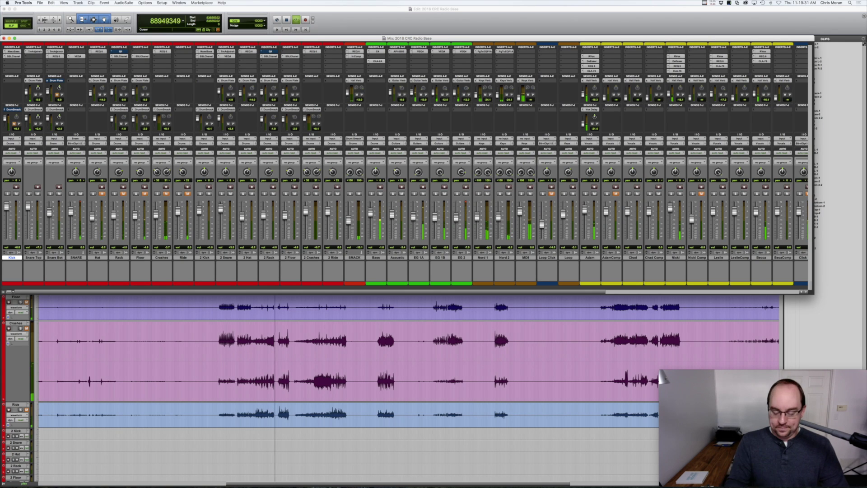
Step: Switch to the Edit window and restart playback at the beginning of the first loud drum passage
key("super+equal")
key("space")
left_click(218, 189)
key("space")
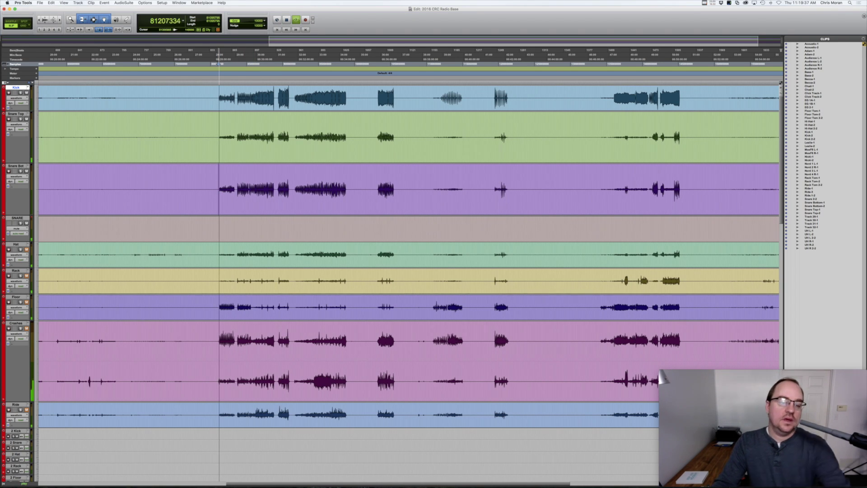
Step: In the Mix window, solo the Crashes track, change its REQ 6's first band to a high-pass filter, close the plug-in, and unsolo the track
key("super+equal")
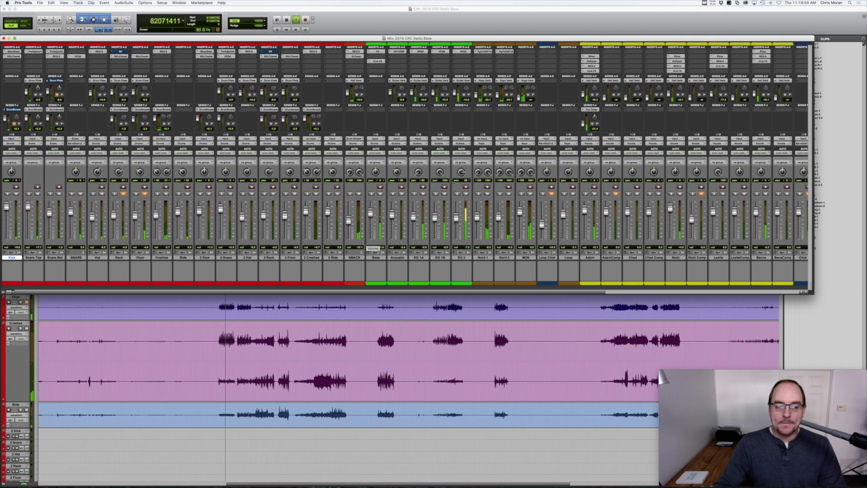
left_click(157, 194)
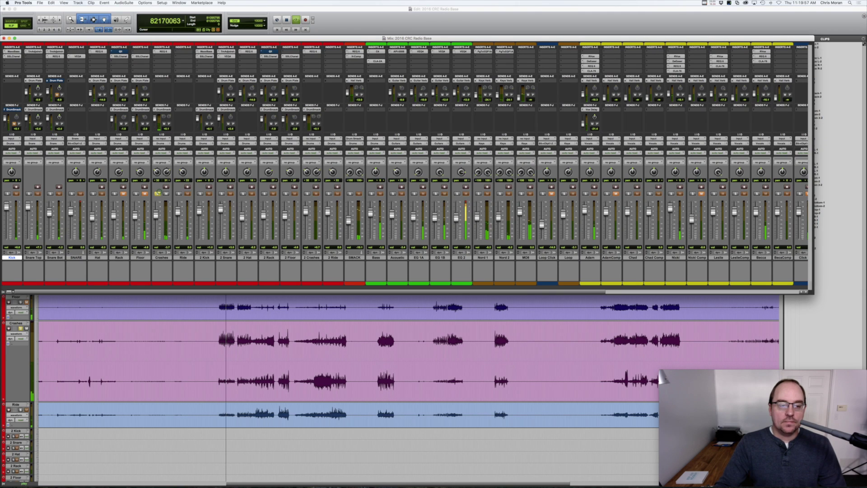
left_click(163, 52)
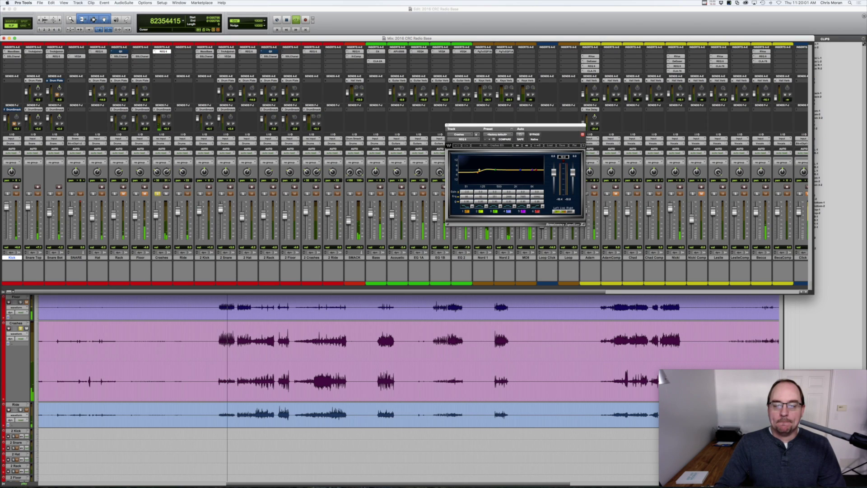
left_click(465, 207)
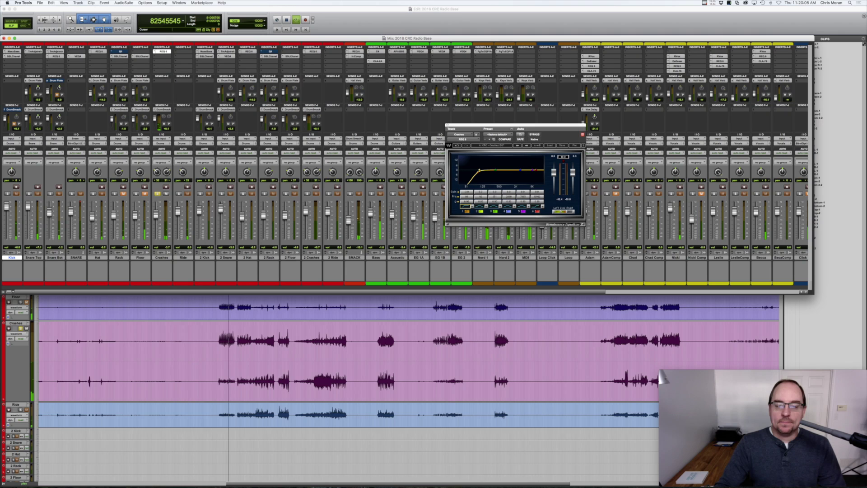
left_click(447, 125)
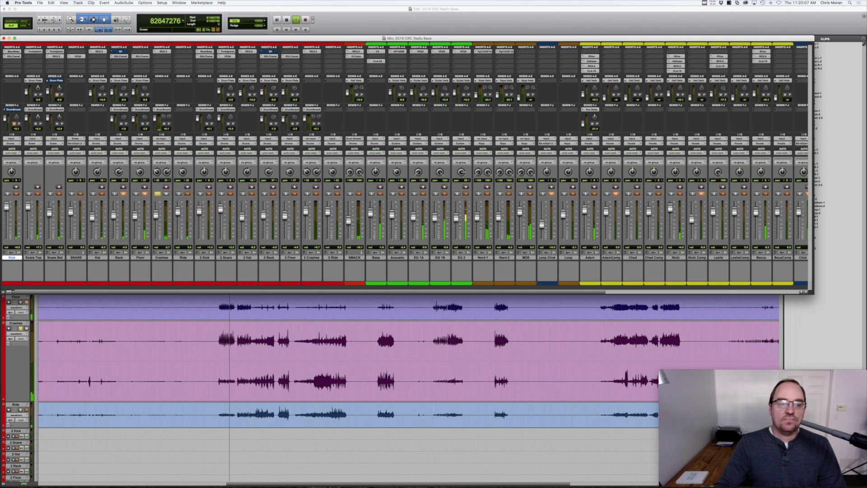
left_click(157, 194)
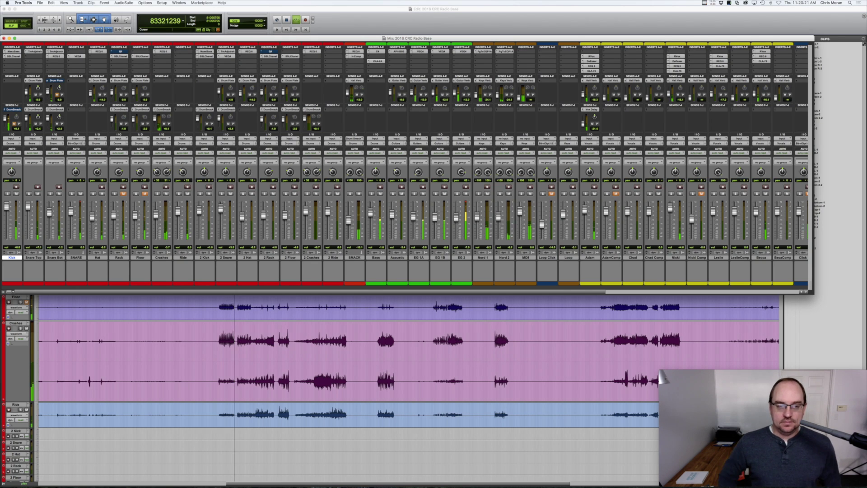
Step: Restart playback in the Edit window at the beginning of the second loud drum passage and return to the Mix window
key("super+equal")
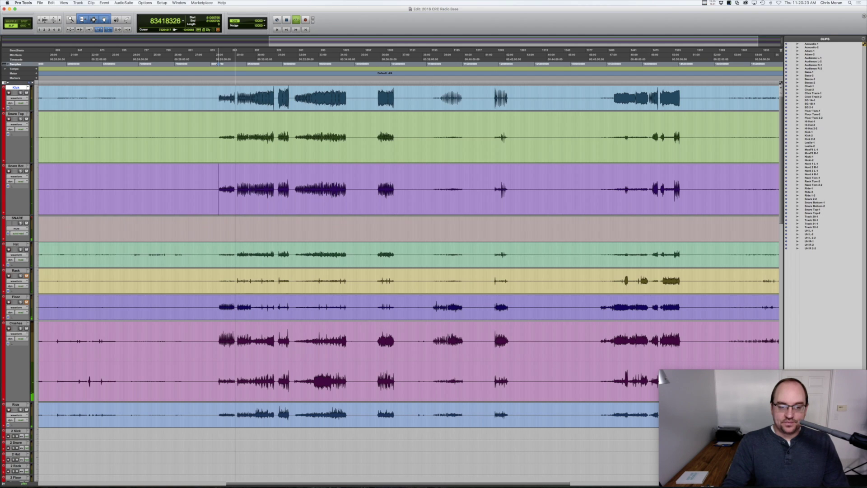
key("space")
left_click(237, 177)
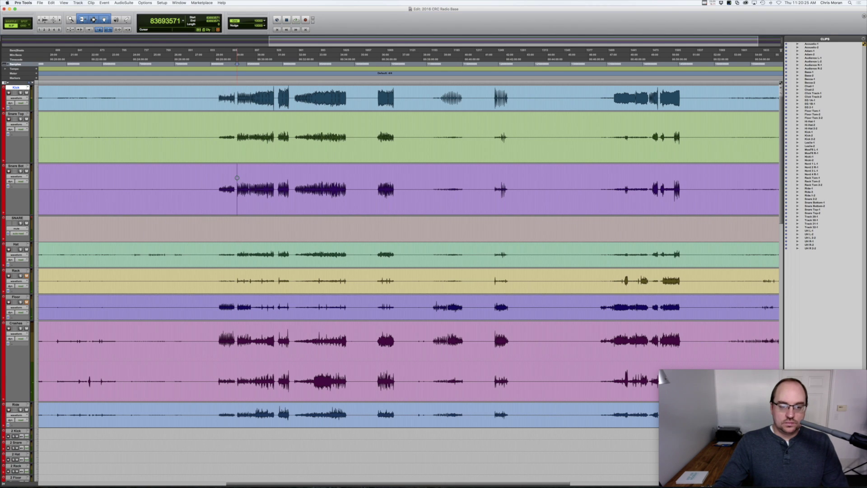
key("space")
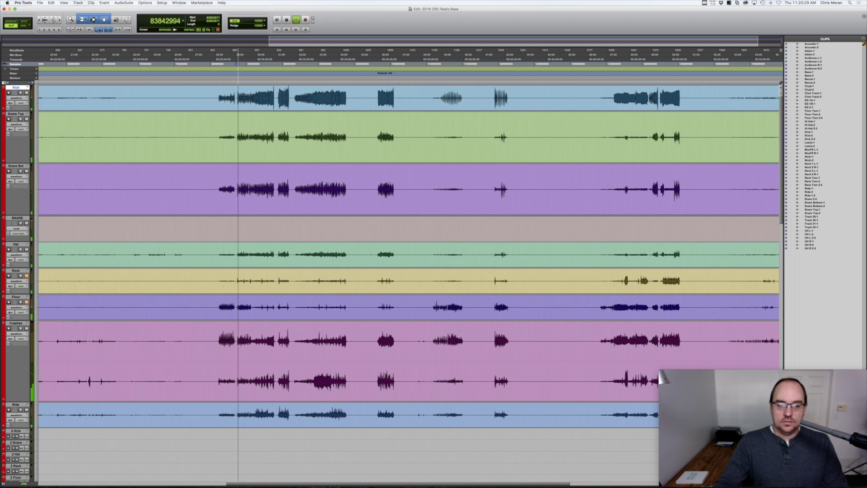
key("super+equal")
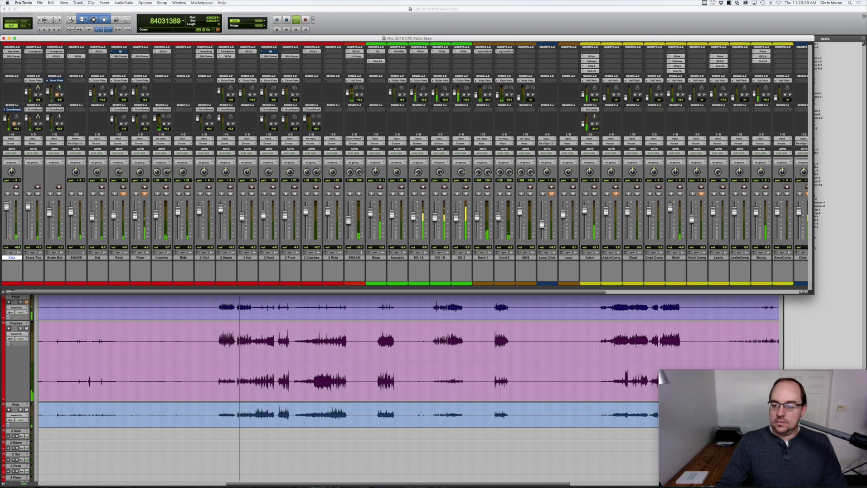
Step: Look across the mixer channels and check the SMACK track's H-Comp and REQ 6 settings, closing the plug-in
scroll(311, 245, "right", 8)
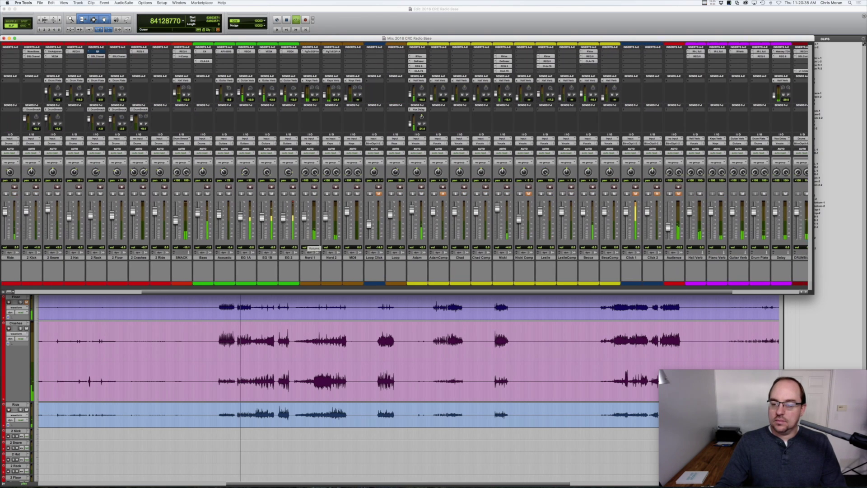
scroll(311, 245, "right", 2)
scroll(312, 246, "left", 10)
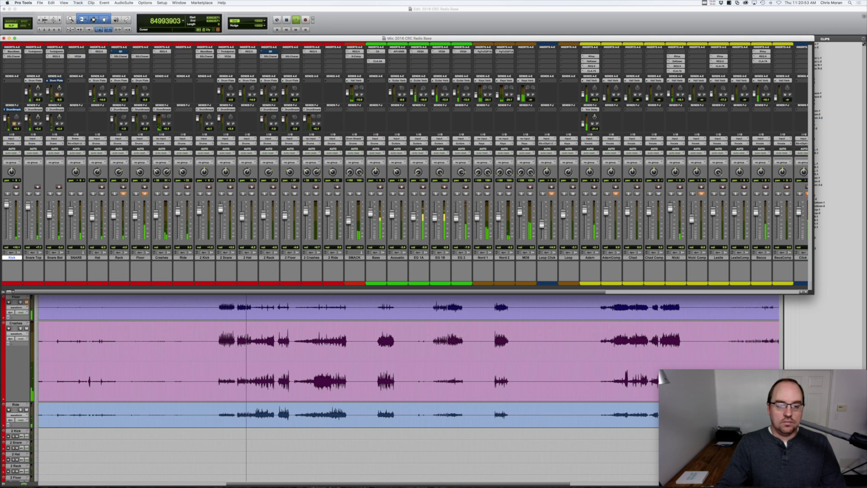
left_click(355, 56)
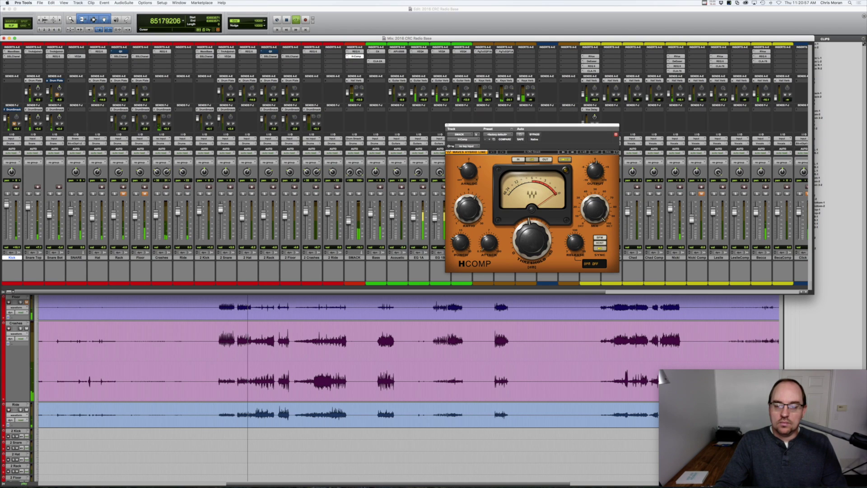
left_click(356, 51)
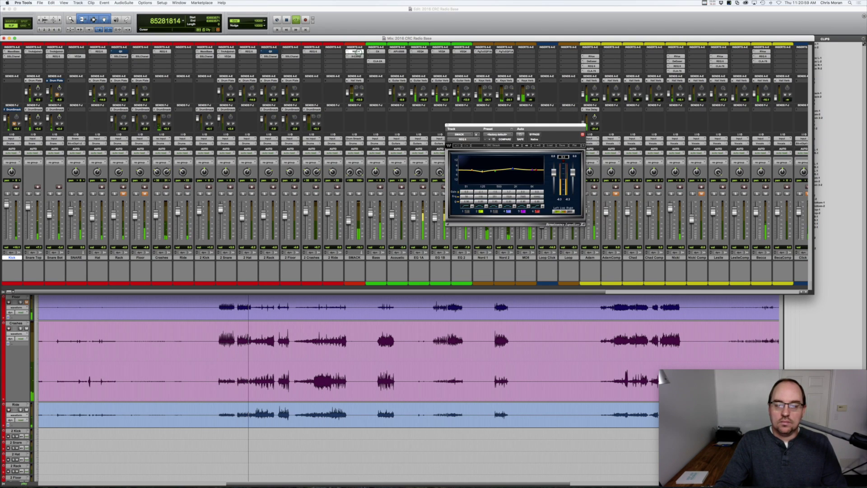
left_click(354, 53)
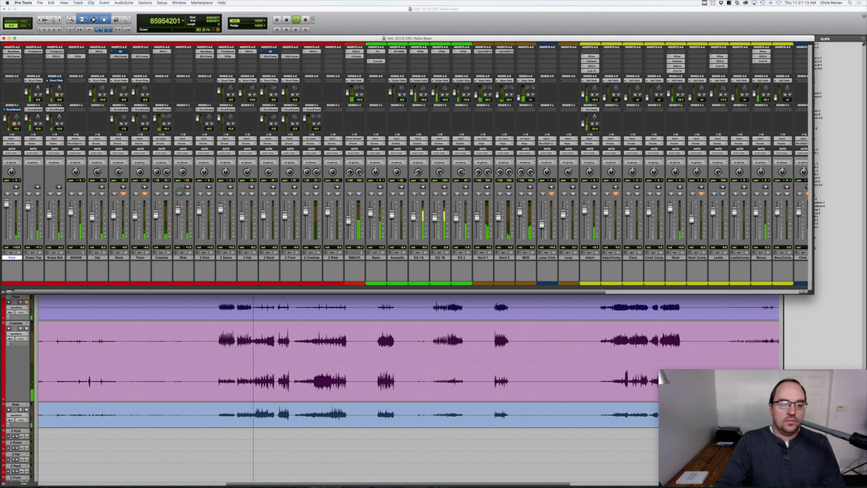
left_click_drag(162, 52, 185, 51)
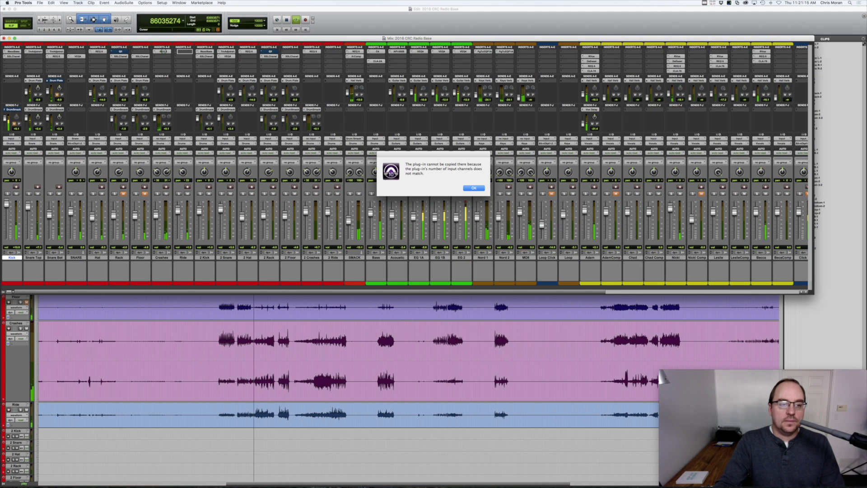
key("Return")
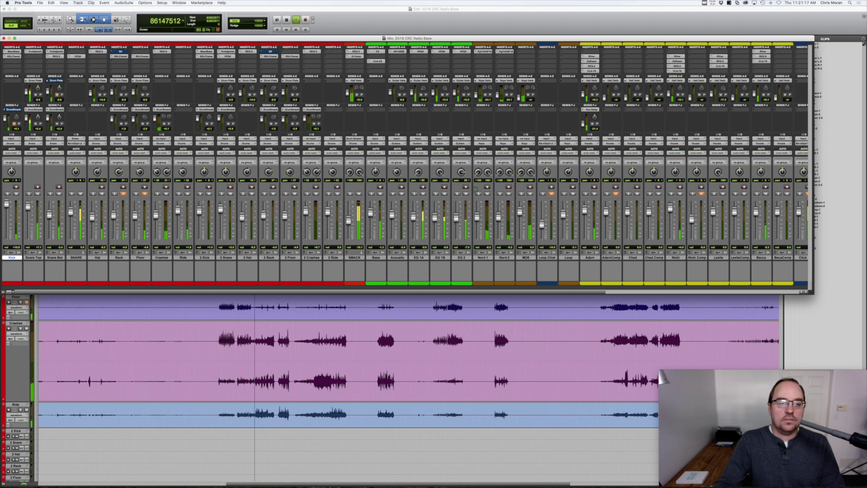
left_click(184, 52)
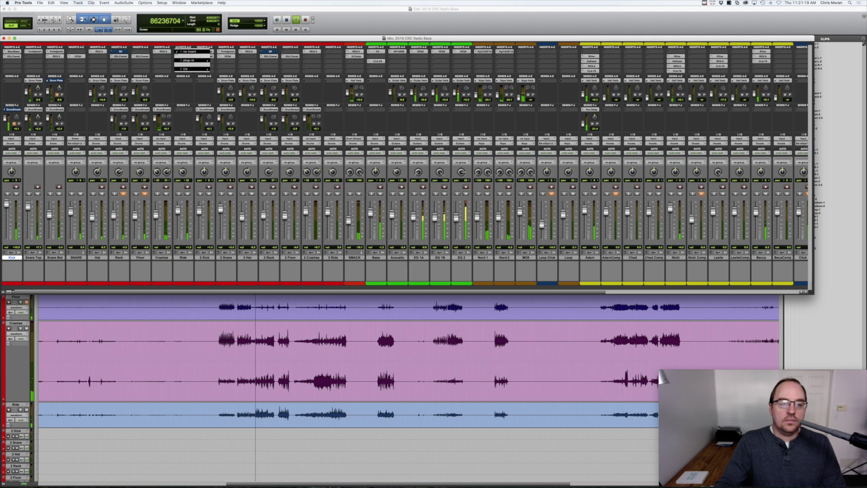
mouse_move(189, 60)
mouse_move(225, 60)
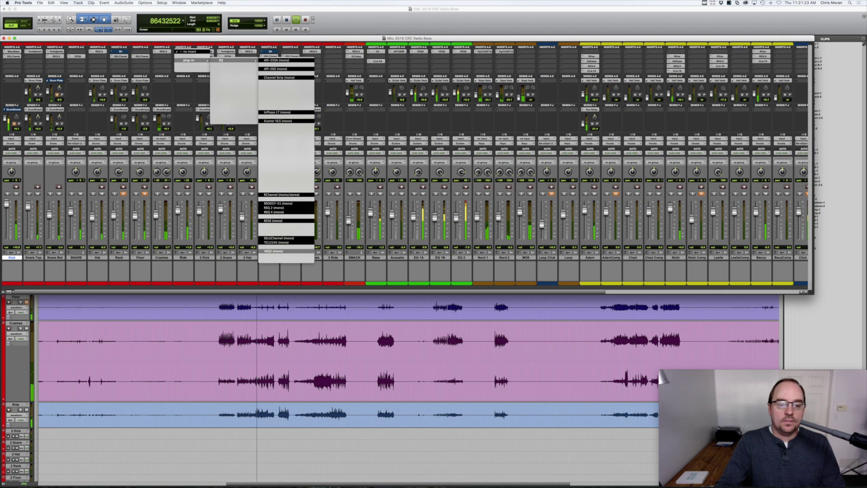
left_click(273, 221)
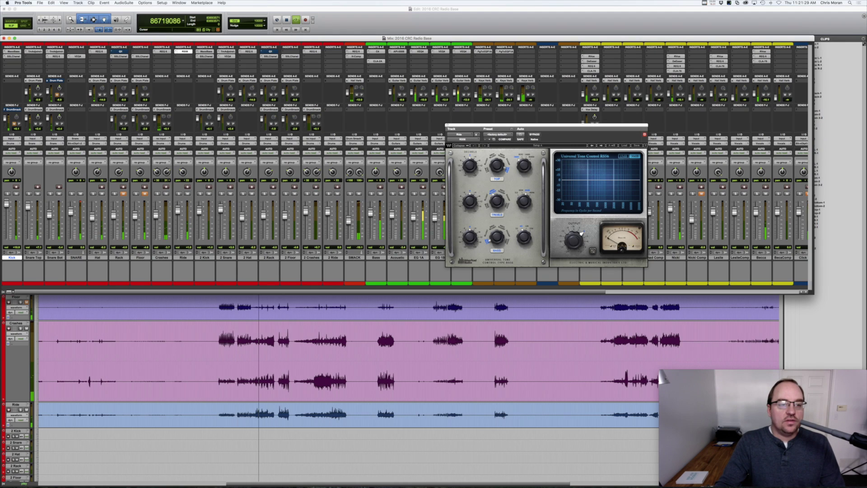
Step: Replace the RS56 on the Ride track with a mono REQ 6, high-pass its first band, raise that filter's frequency, and close the plug-in
left_click(176, 51)
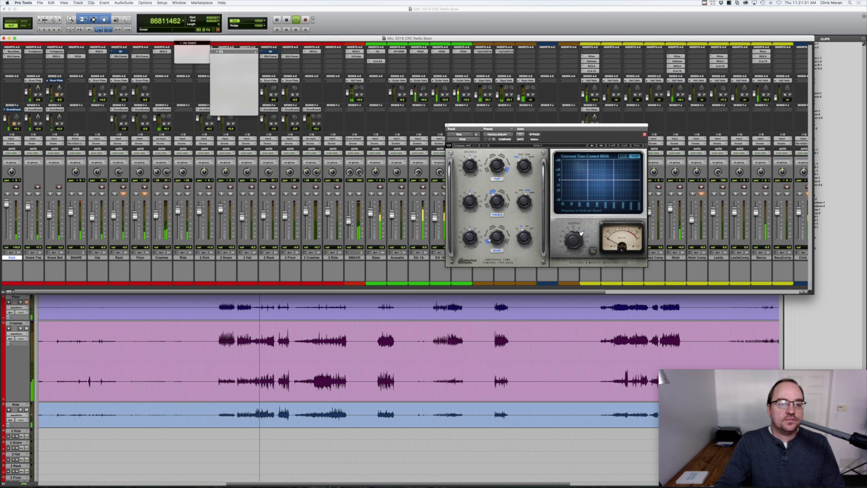
mouse_move(234, 52)
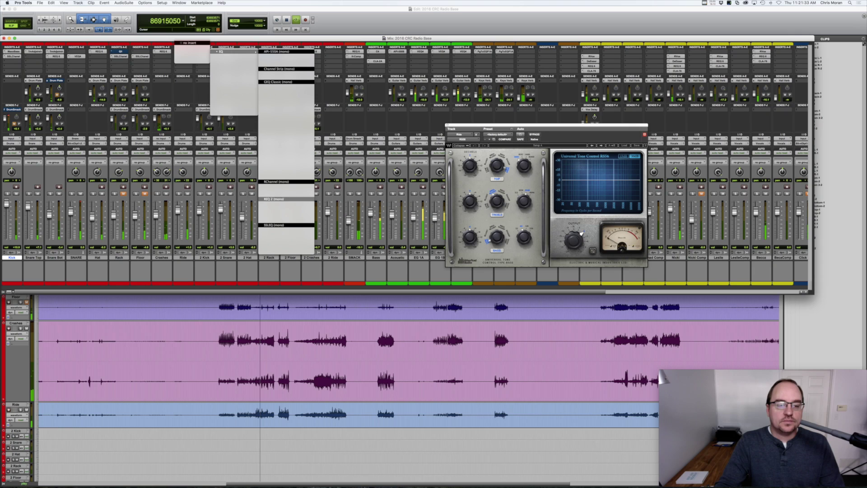
left_click(274, 207)
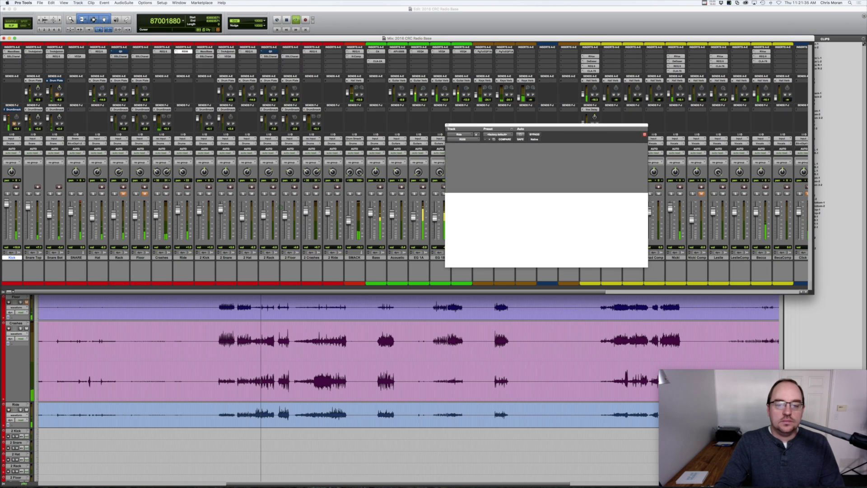
left_click(467, 211)
left_click_drag(466, 196, 472, 196)
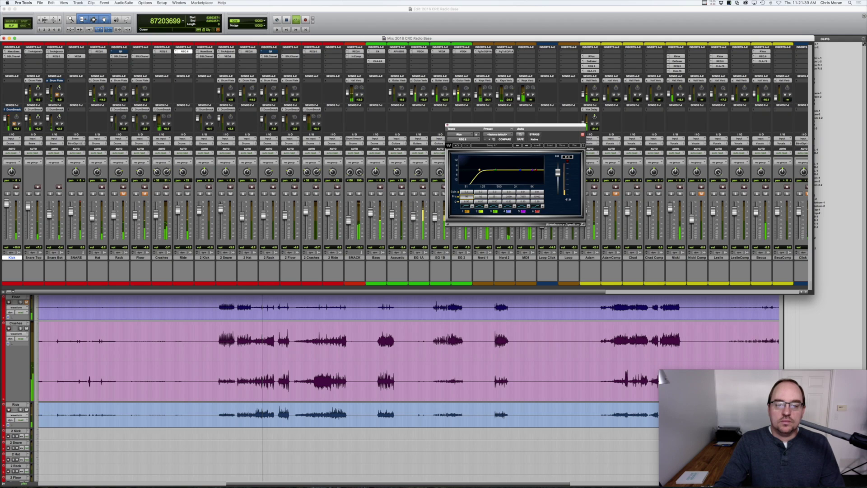
left_click(448, 125)
Step: Briefly solo the Ride track to hear it alone, and lower its fader slightly
left_click(179, 194)
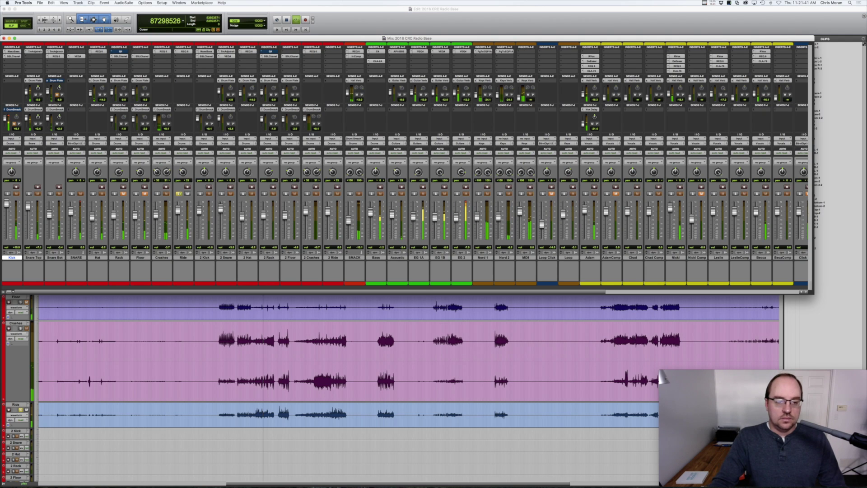
left_click(179, 193)
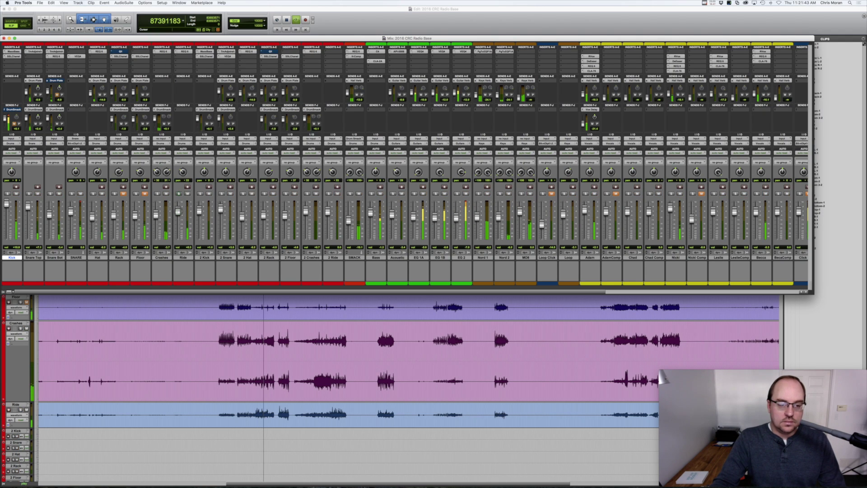
left_click_drag(178, 211, 178, 213)
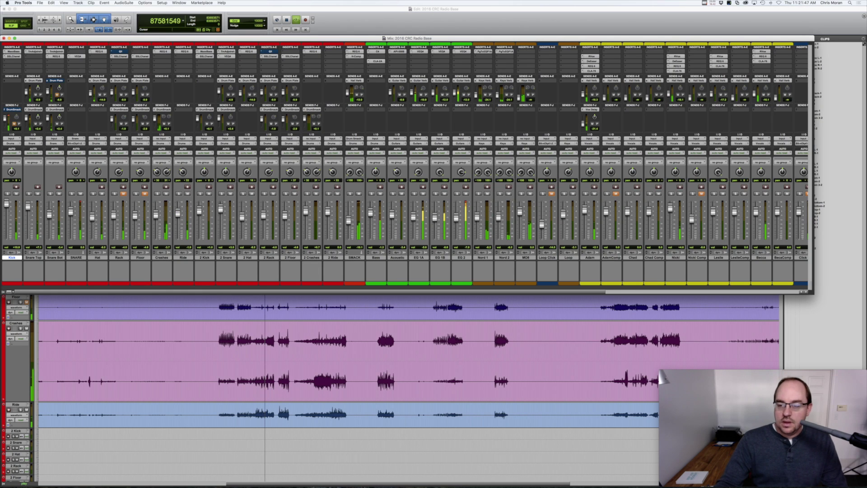
Step: Mute the EG 2 and EG 1B tracks and solo EG 1A
scroll(405, 163, "right", 10)
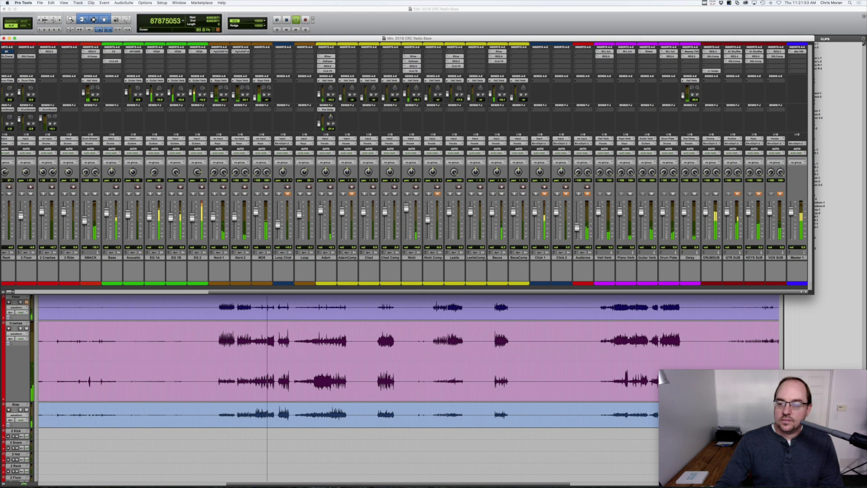
scroll(673, 248, "left", 10)
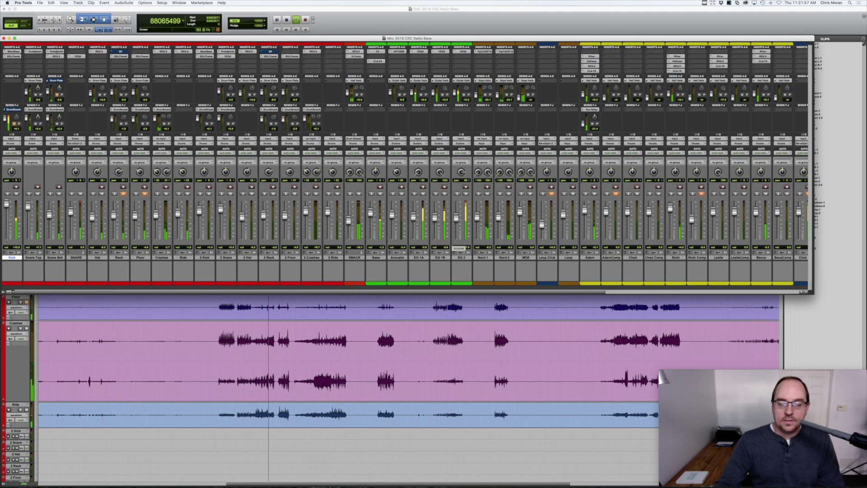
left_click(466, 194)
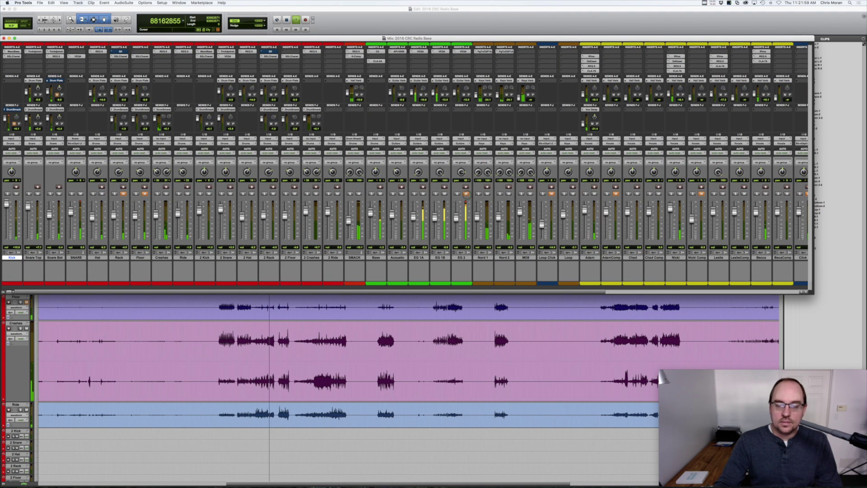
left_click(445, 194)
left_click(414, 194)
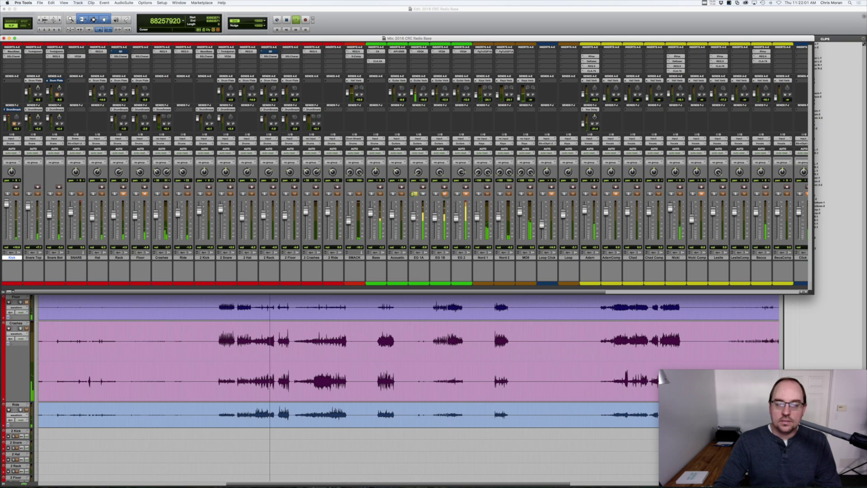
Step: Compare the EG 1A track's VEQ4 bypassed and active, leave it active, and stop playback
left_click(420, 52)
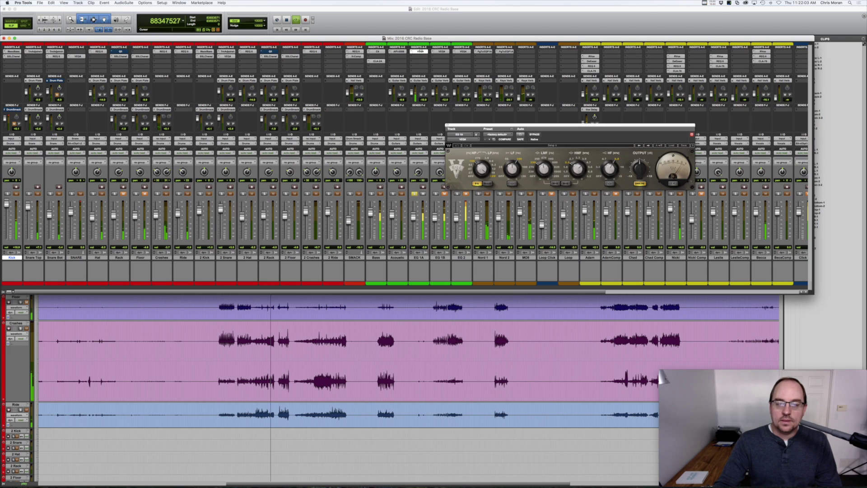
left_click(535, 134)
left_click(534, 135)
left_click(534, 134)
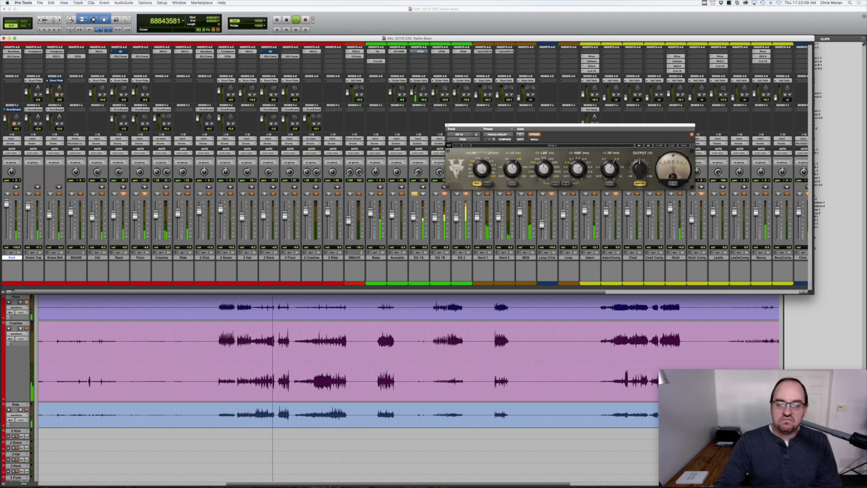
left_click(534, 135)
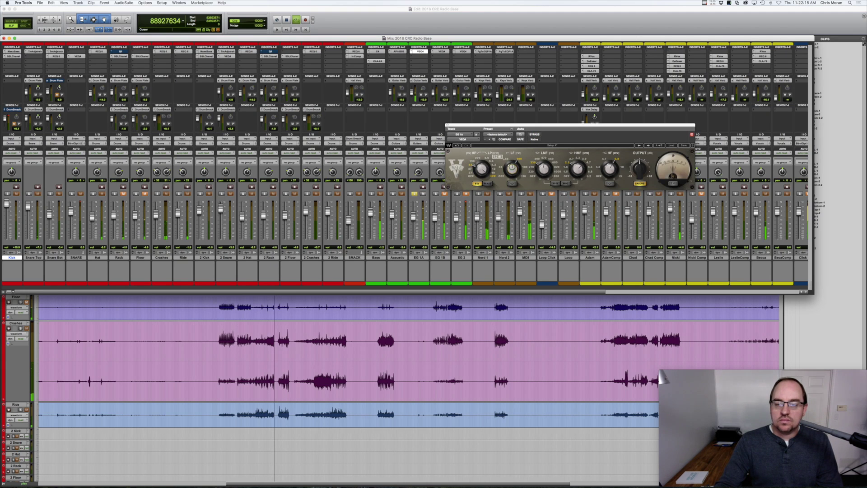
key("space")
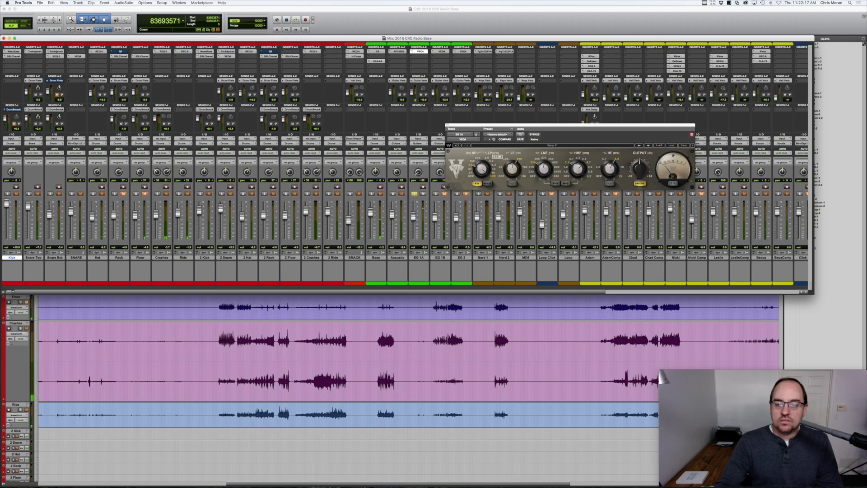
Step: Play the song and compare the soloed EG 1A track's VEQ4 bypassed and active, leaving the EQ active
key("space")
key("super+equal")
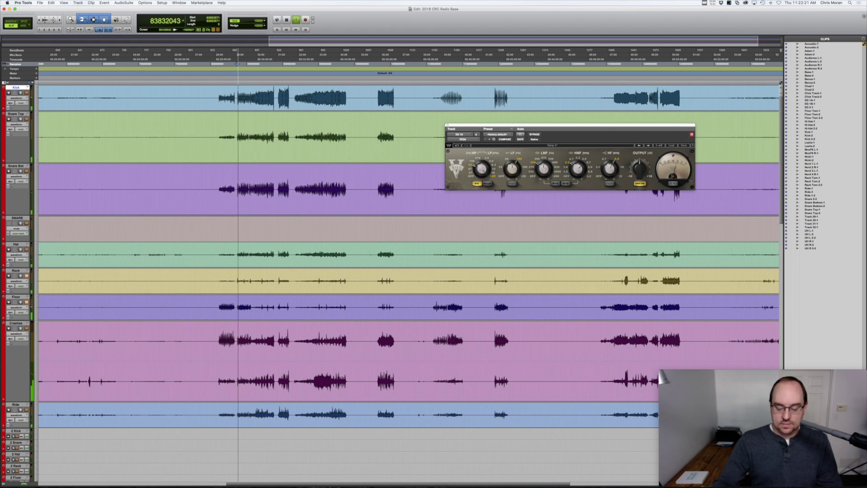
key("super+equal")
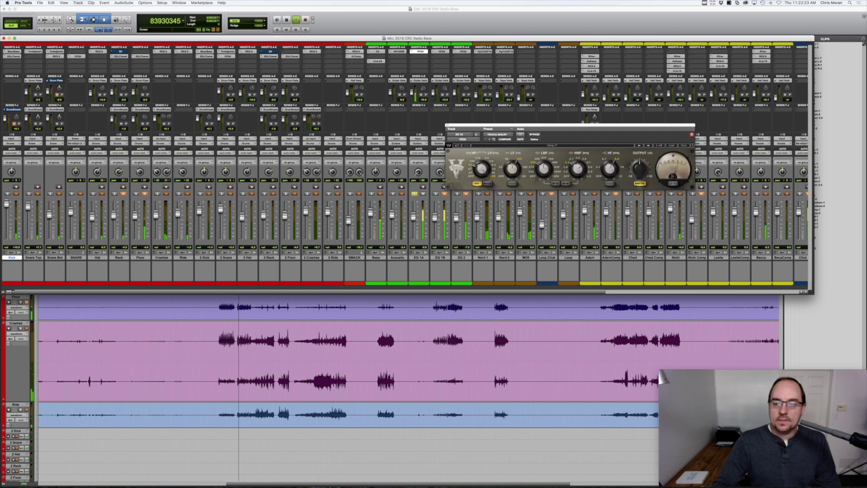
left_click(533, 134)
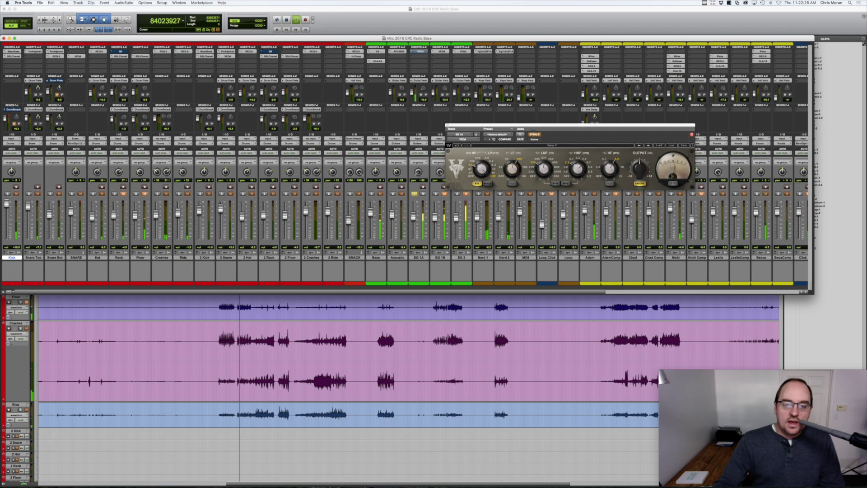
left_click(533, 134)
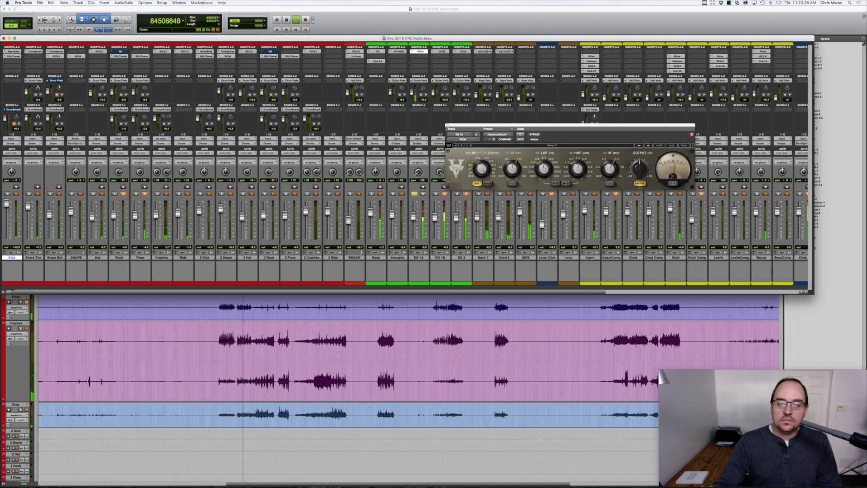
Step: Take EG 1A out of solo, and briefly inspect the SNARE track's VEQ4 settings
left_click(414, 194)
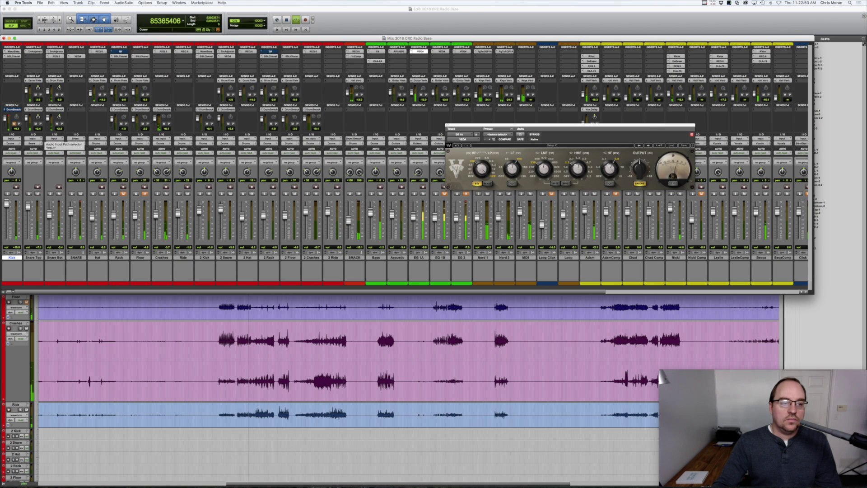
left_click(78, 56)
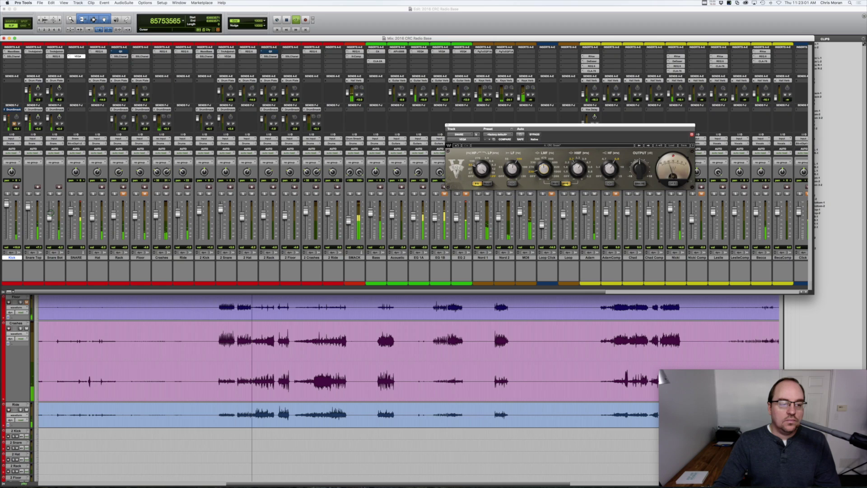
left_click(447, 125)
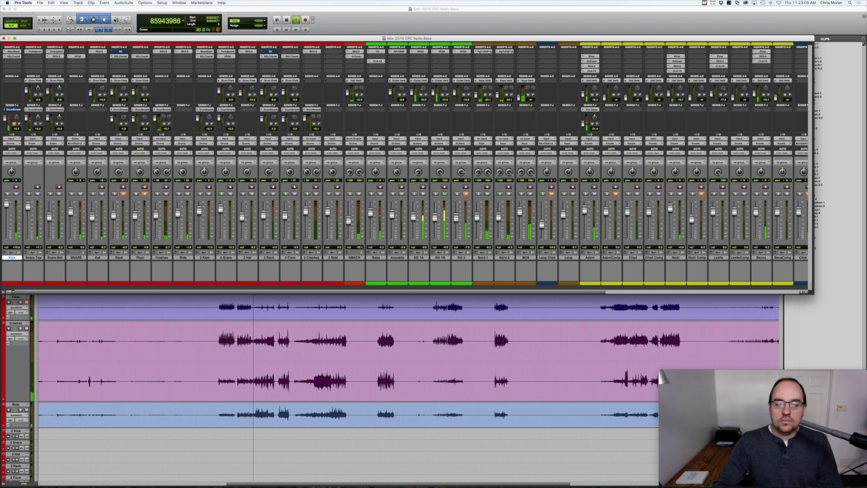
Step: Solo EG 1B to check its VEQ4, compare it with EG 1A soloed, and lower the EG 1B fader slightly
left_click(436, 193)
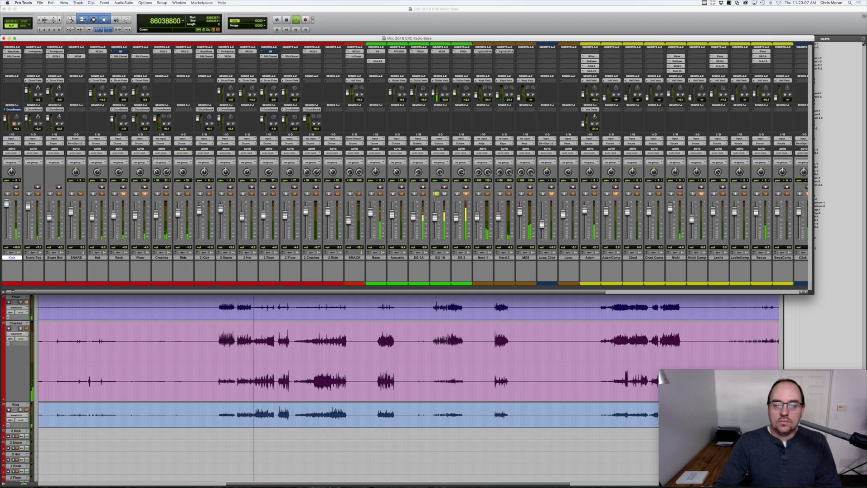
left_click(440, 51)
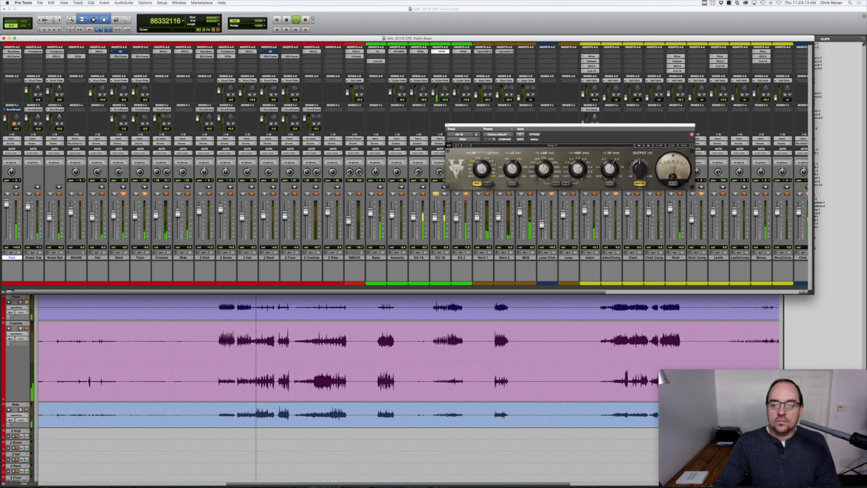
left_click(414, 193)
mouse_move(434, 218)
left_mouse_down()
mouse_move(434, 235)
mouse_move(434, 222)
left_mouse_up()
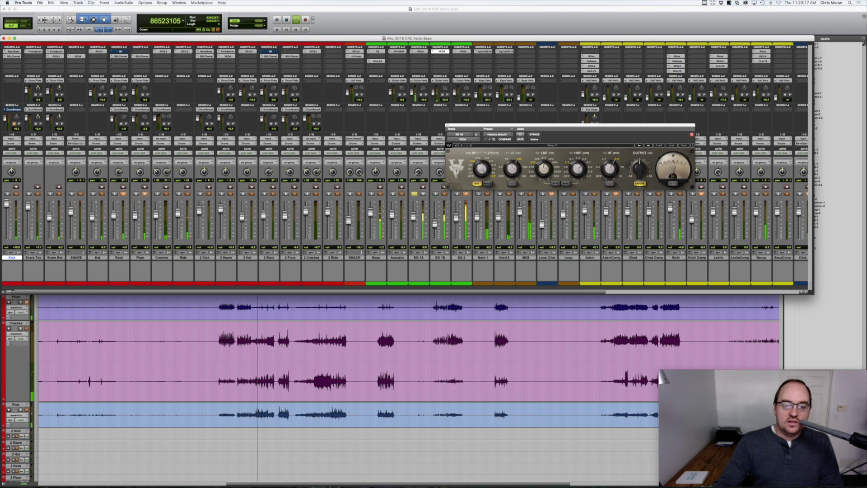
left_click(415, 193)
left_click(448, 126)
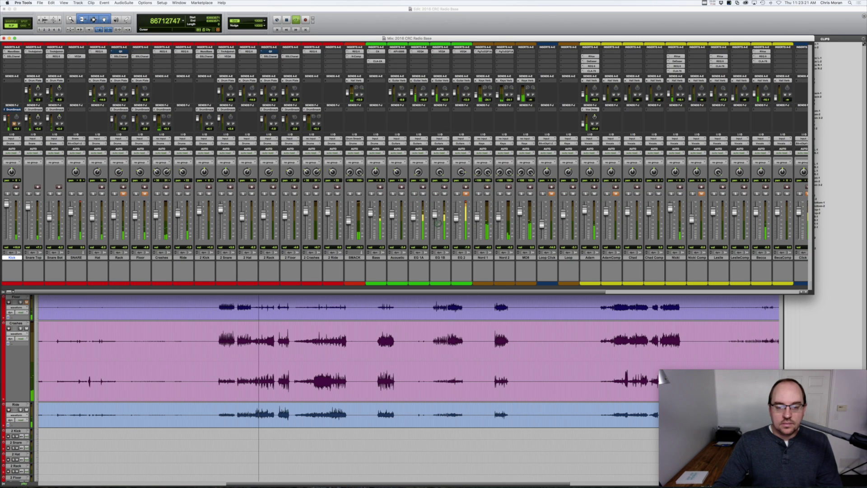
left_click_drag(434, 214, 435, 221)
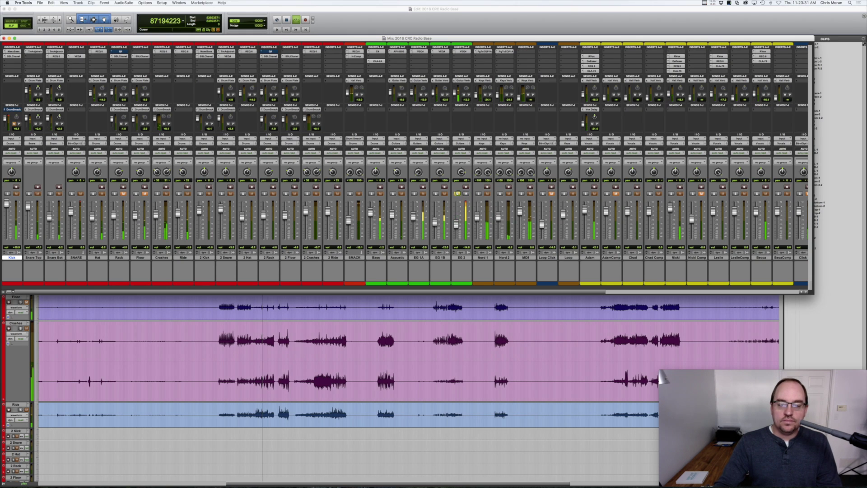
Step: Fine-tune the HF, LF, HMF and LMF bands of EG 2's VEQ4, compare it with bypass, and unsolo the track
left_click(455, 51)
left_click(464, 51)
left_click(464, 52)
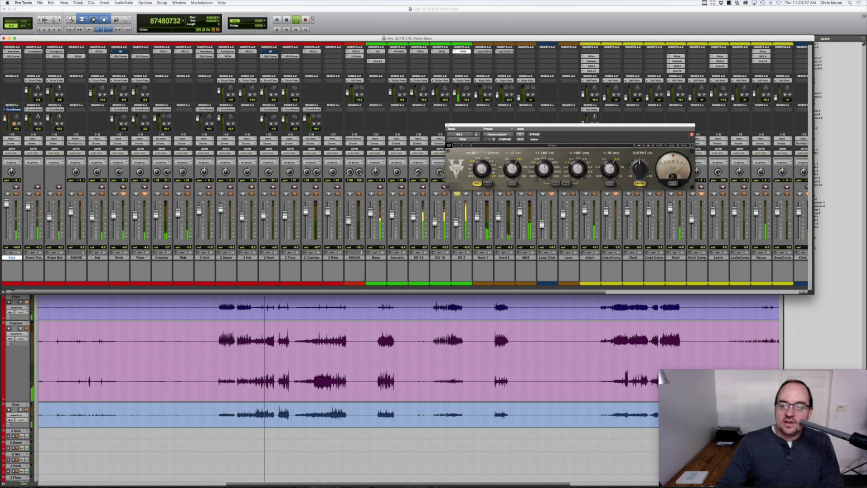
left_click_drag(610, 168, 610, 170)
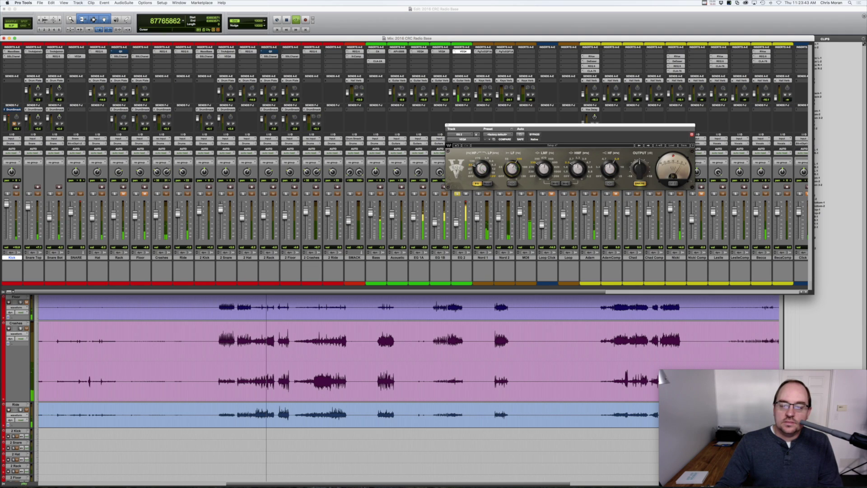
left_click_drag(512, 168, 512, 166)
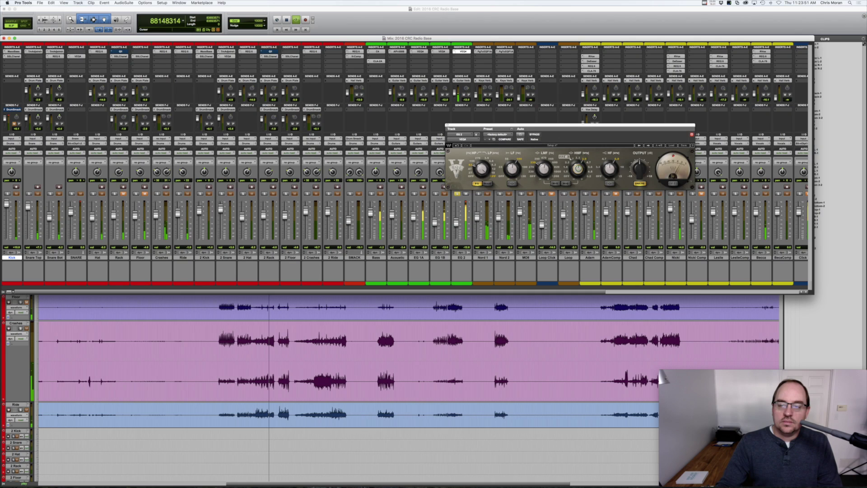
left_click_drag(578, 168, 578, 165)
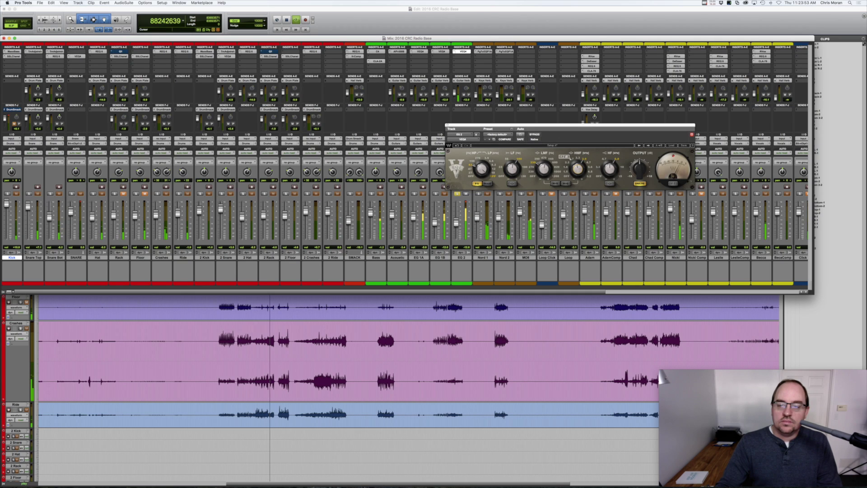
left_click_drag(544, 168, 550, 159)
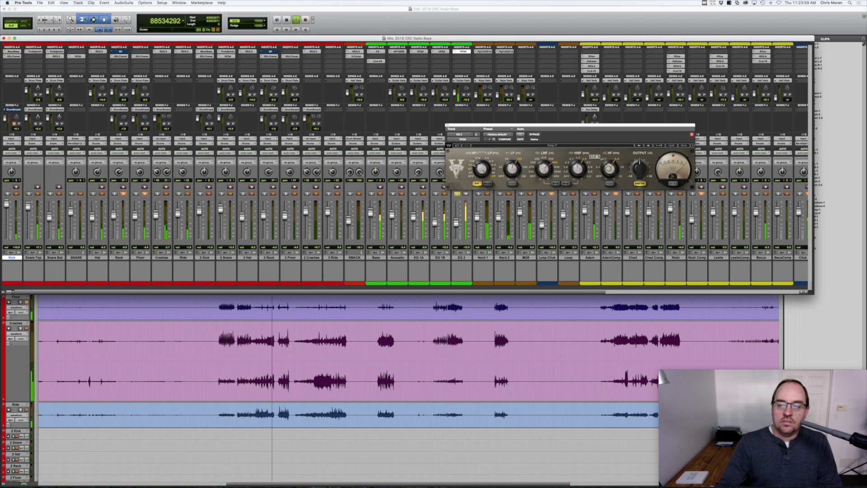
left_click(534, 134)
left_click(537, 135)
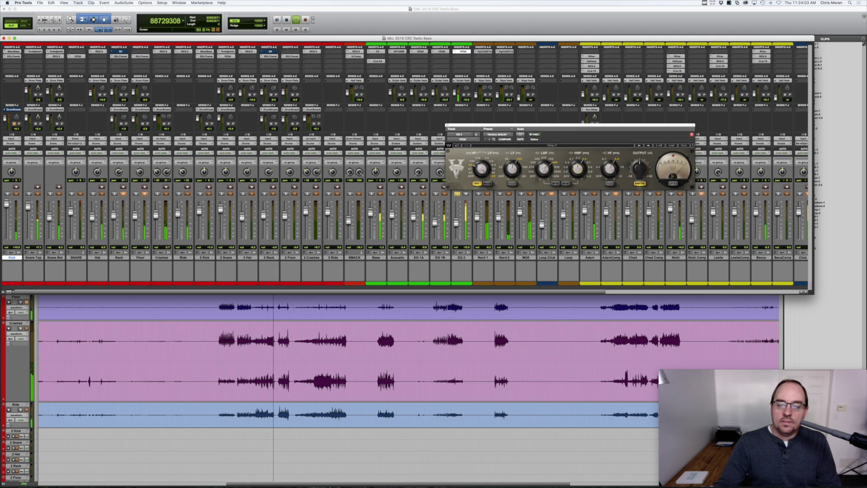
left_click(447, 126)
left_click(457, 193)
Step: Replay the song from around sample 83994762 and review the mixer tracks across to the master
key("super+equal")
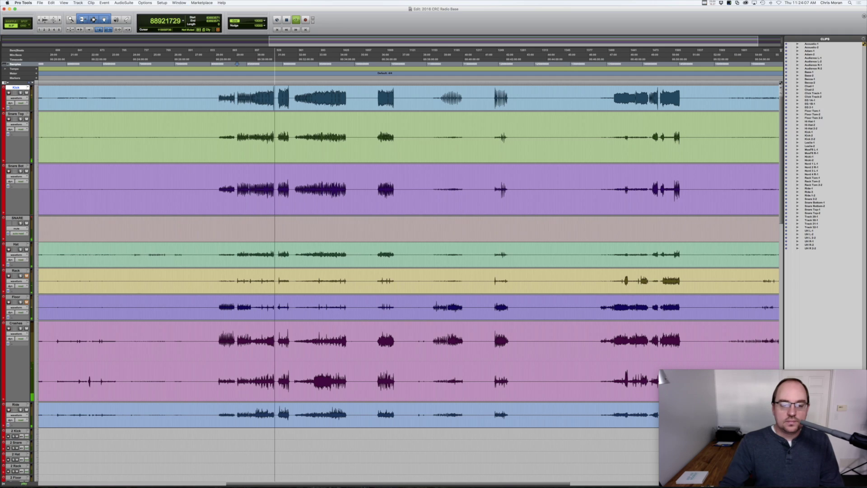
key("space")
left_click(239, 249)
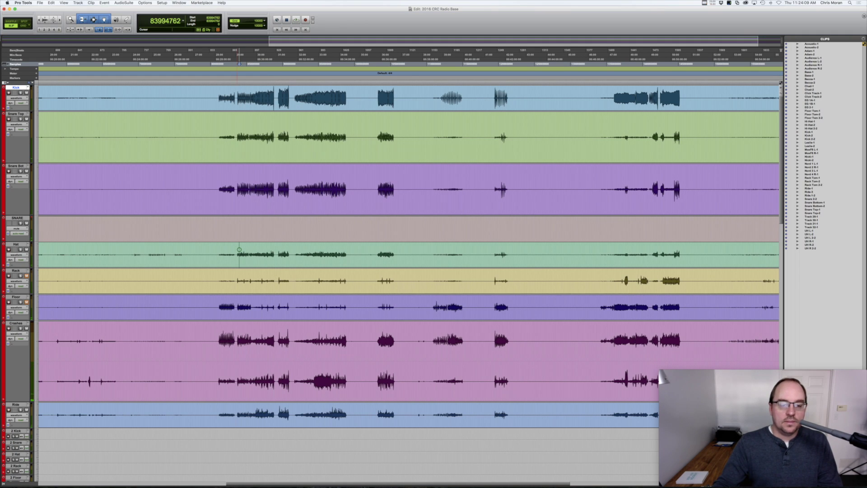
key("space")
key("super+equal")
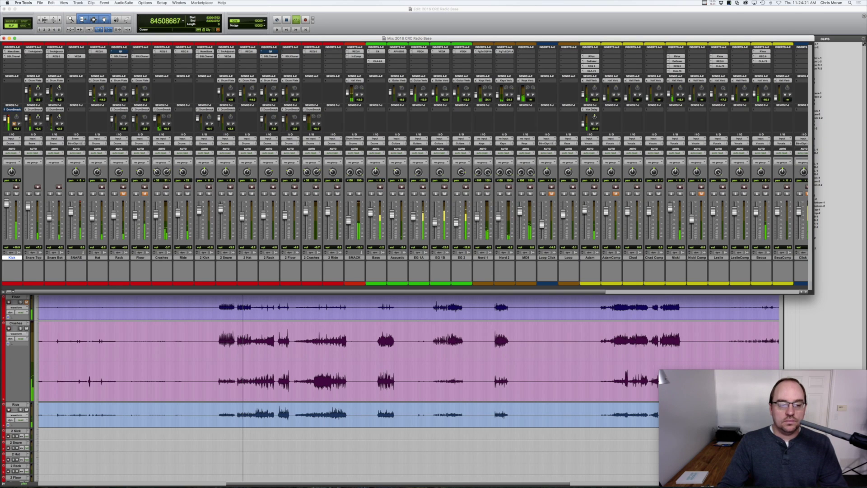
scroll(404, 167, "right", 5)
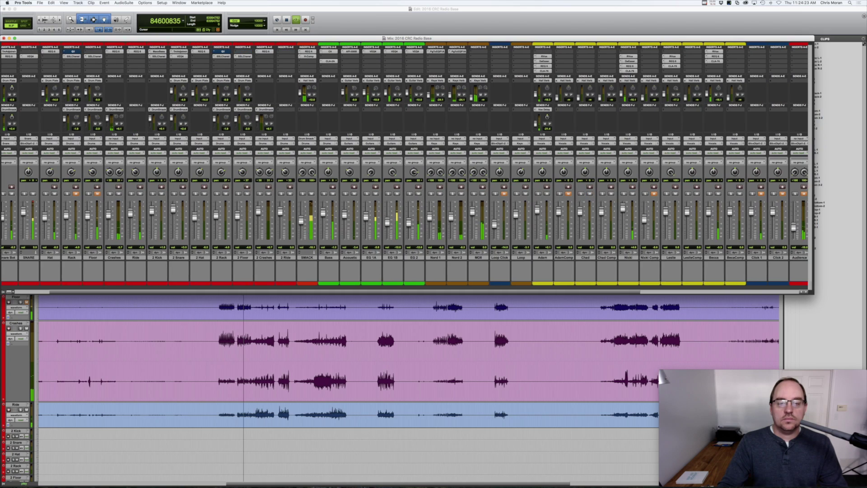
scroll(404, 167, "right", 5)
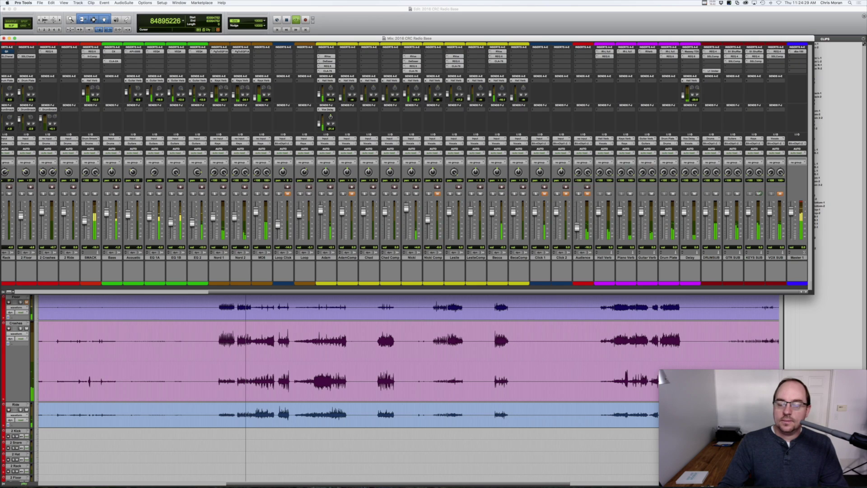
scroll(406, 167, "left", 10)
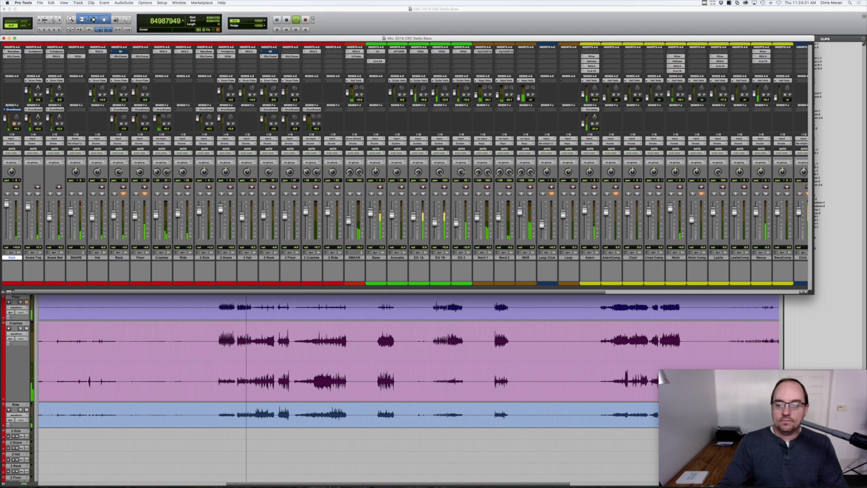
Step: Briefly solo the MOX keyboard track and lower its fader slightly
left_click(521, 194)
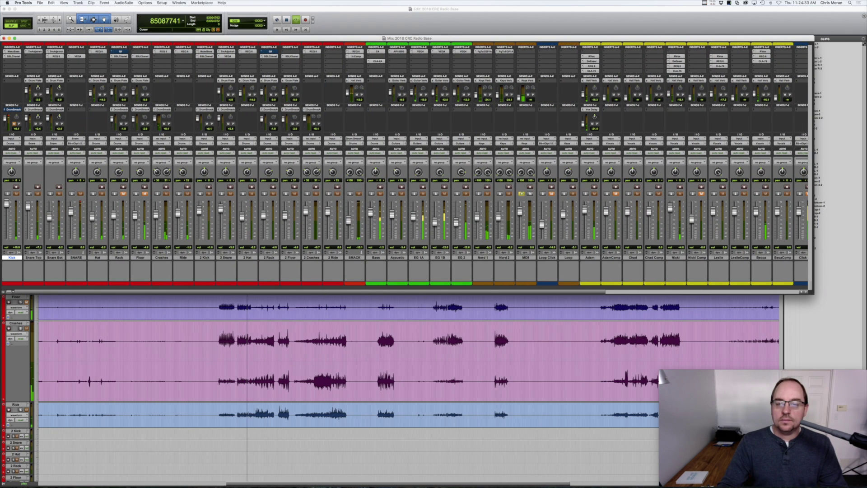
left_click(522, 194)
left_click_drag(519, 211, 519, 214)
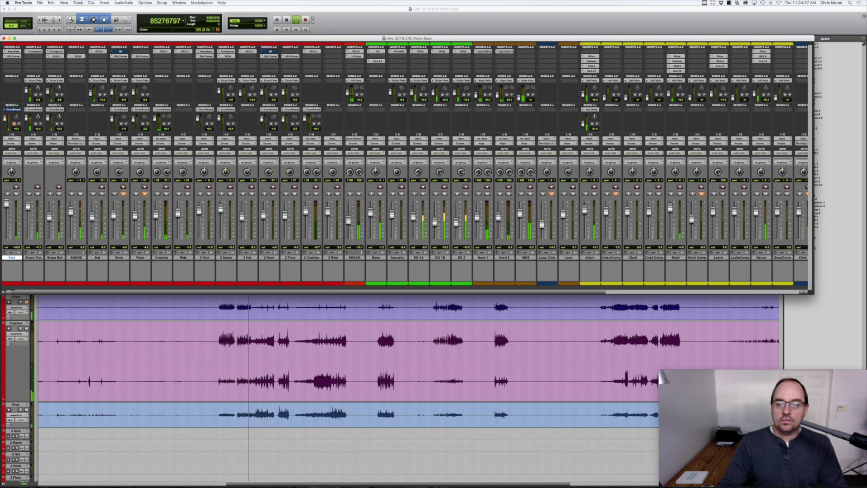
Step: Solo Nord 2 and Nord 1 one after the other, raising each track's fader slightly before unsoloing it
left_click(500, 194)
left_click_drag(499, 220, 499, 216)
left_click(499, 194)
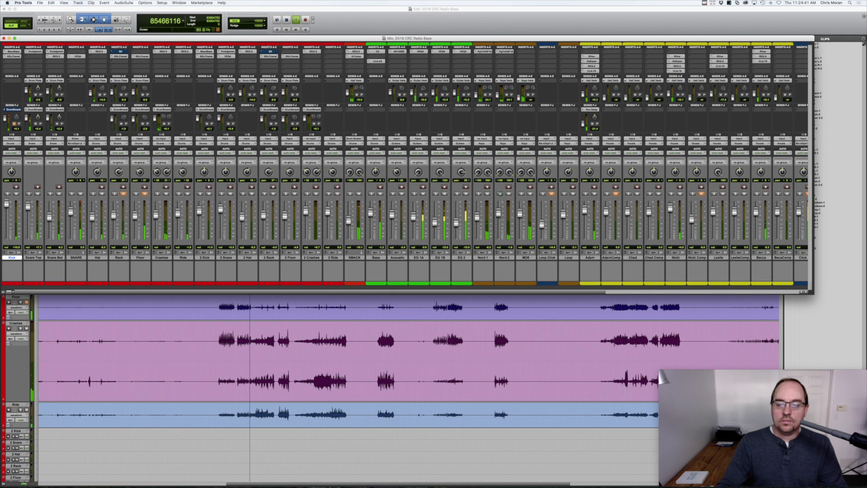
left_click(479, 194)
left_click_drag(478, 218, 477, 216)
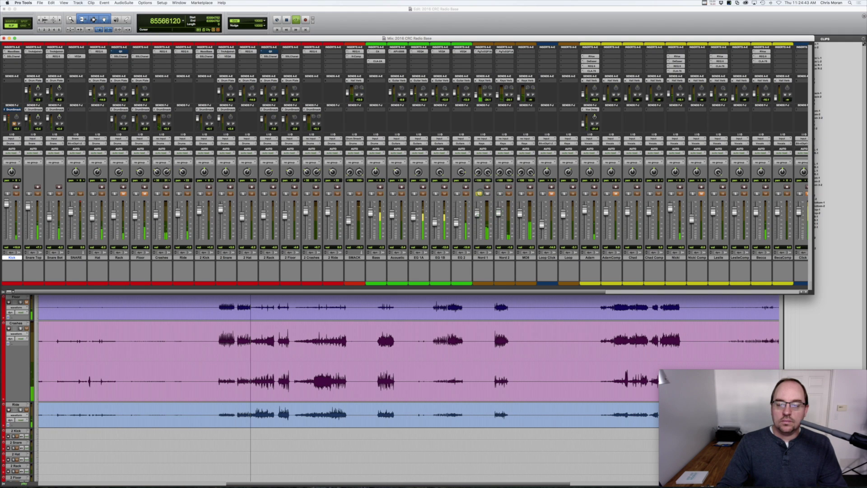
left_click(479, 194)
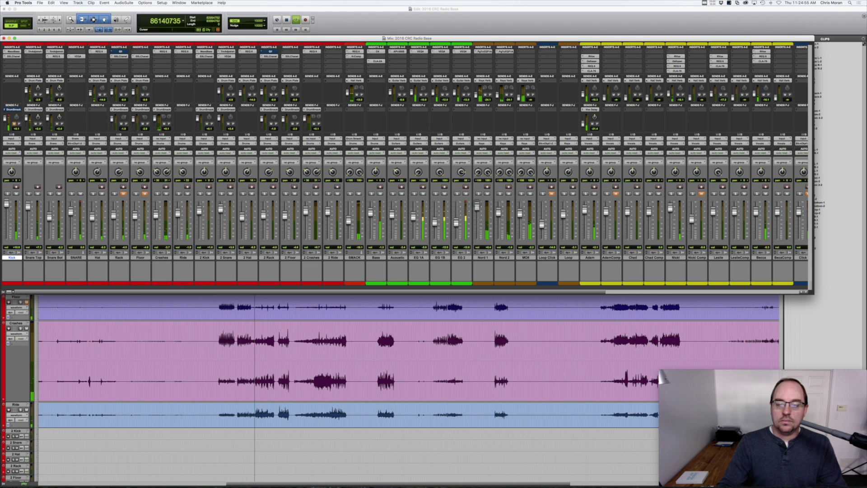
Step: Inspect the L1 limiter on the drum submix and close it
scroll(405, 162, "right", 10)
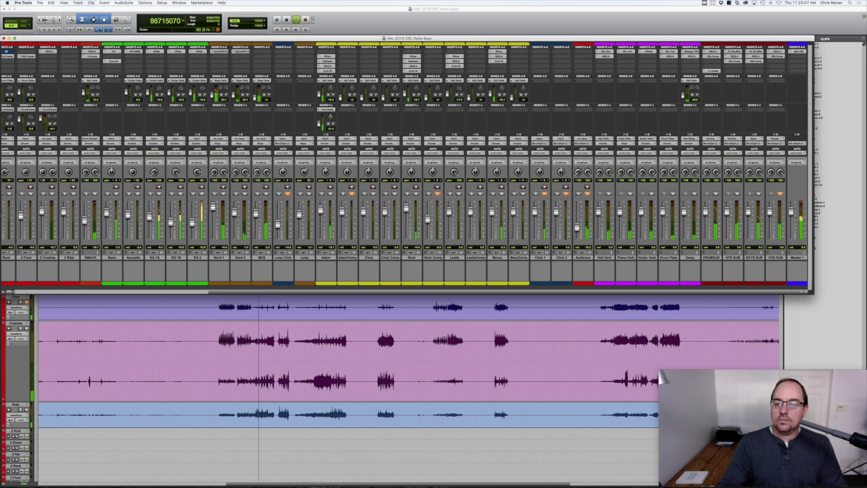
left_click(712, 71)
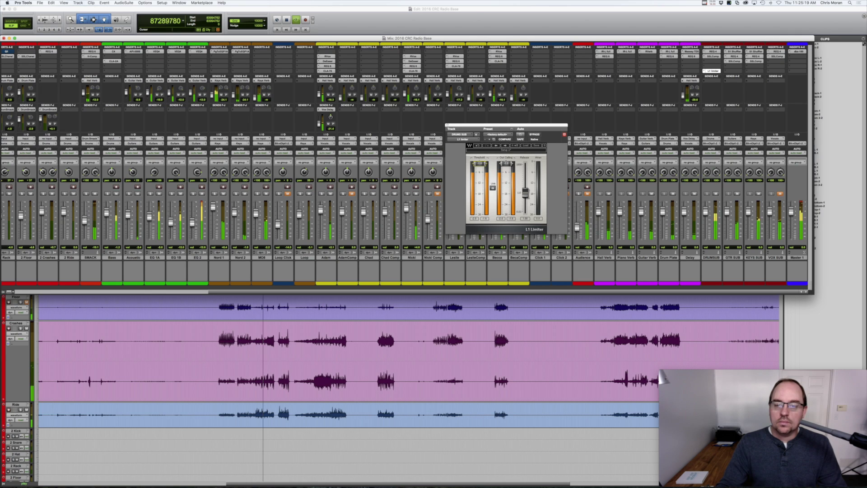
left_click(447, 125)
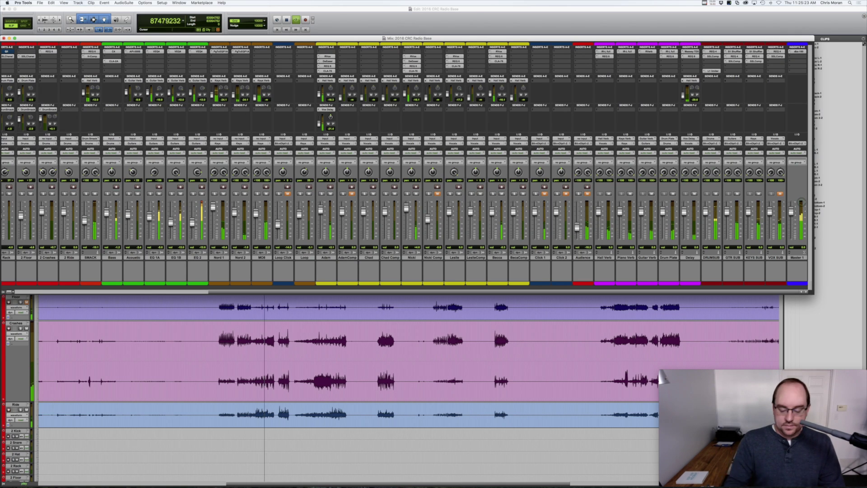
Step: Solo Nord 1, open its PuigTec EQP1A equalizer, and try the Lavyne Track Warmer preset
key("super+equal")
key("super+equal")
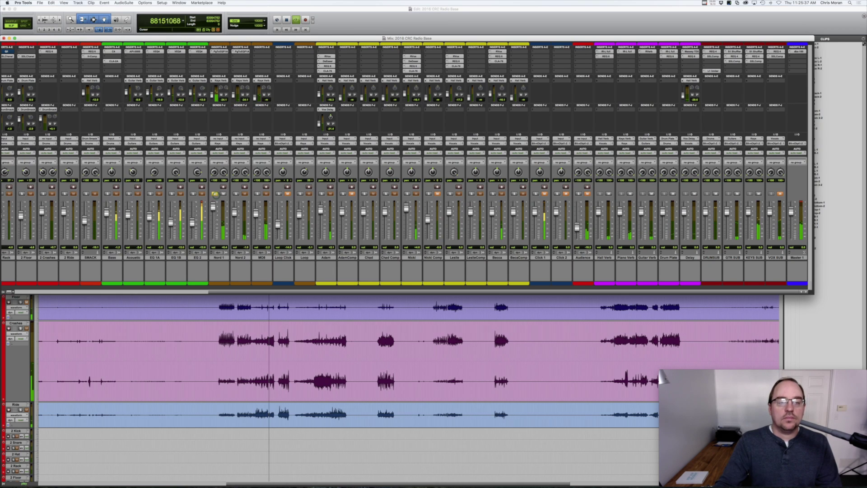
left_click(219, 51)
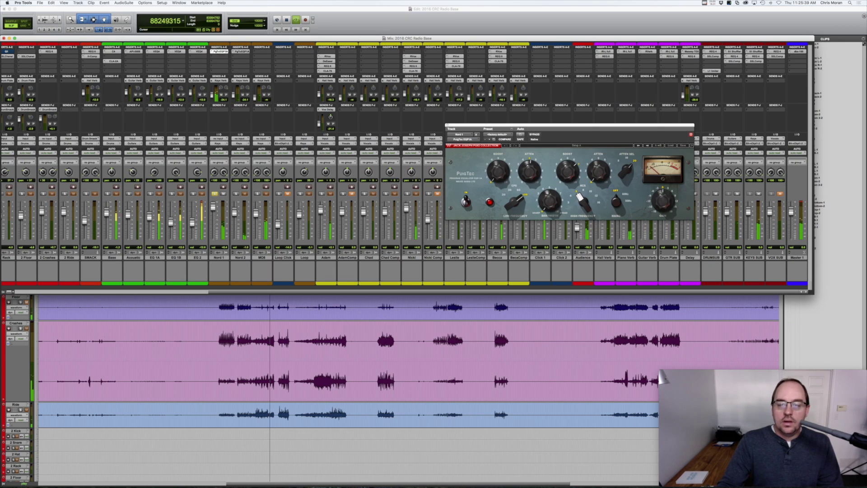
left_click(671, 146)
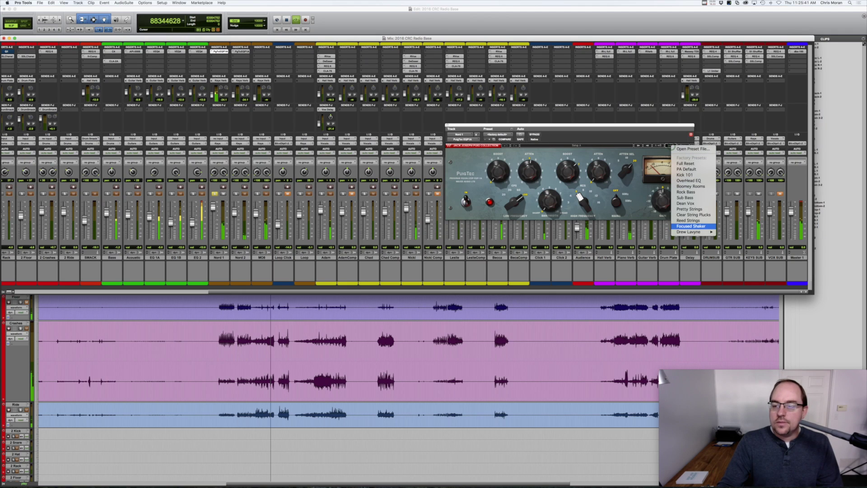
mouse_move(695, 232)
left_click(744, 232)
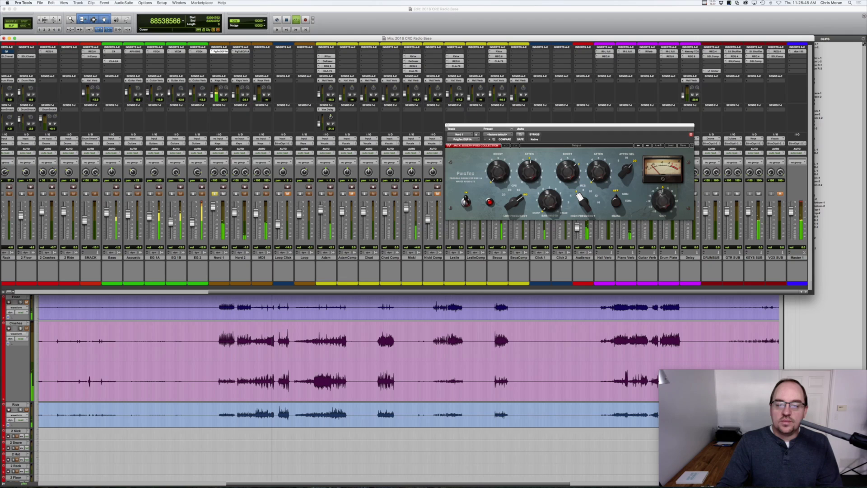
Step: Try the Scheps 73 equalizer in place of Nord 1's PuigTec and browse its factory presets
left_click(462, 139)
mouse_move(474, 139)
mouse_move(519, 139)
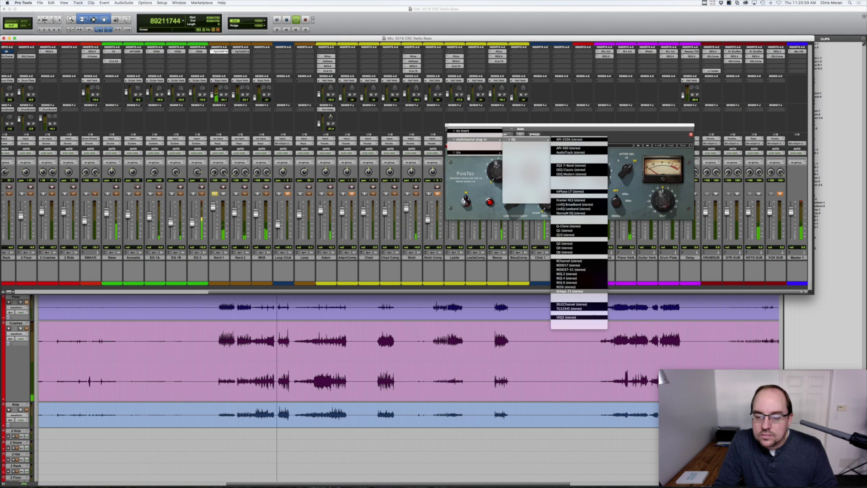
left_click(570, 292)
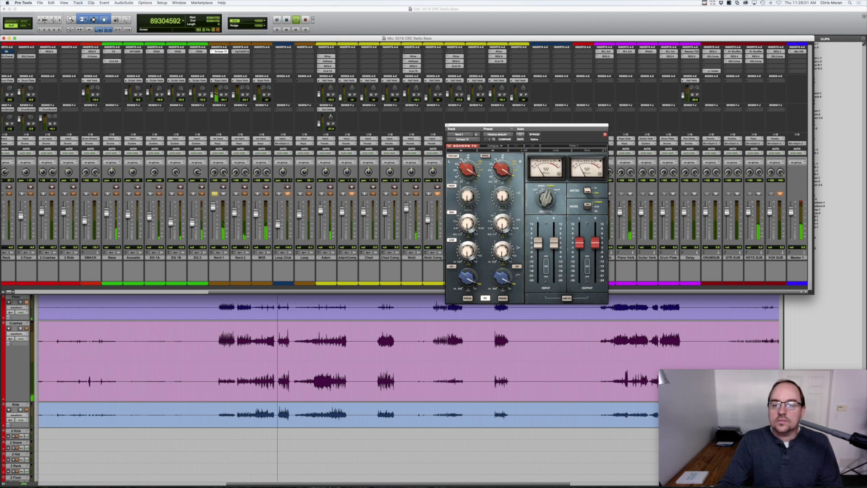
left_click(555, 149)
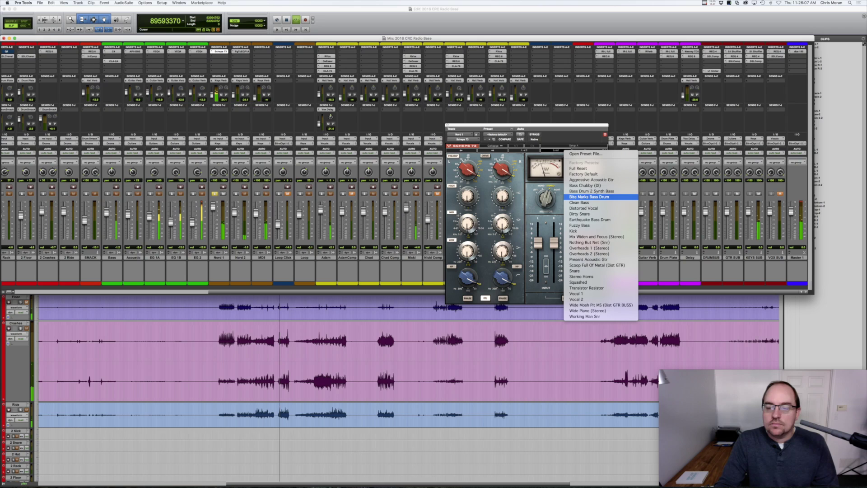
left_click(589, 197)
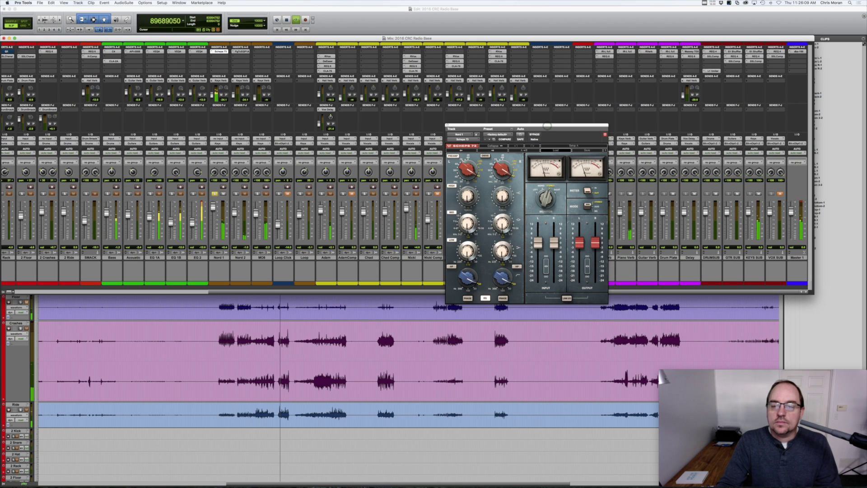
left_click(555, 150)
left_click(547, 127)
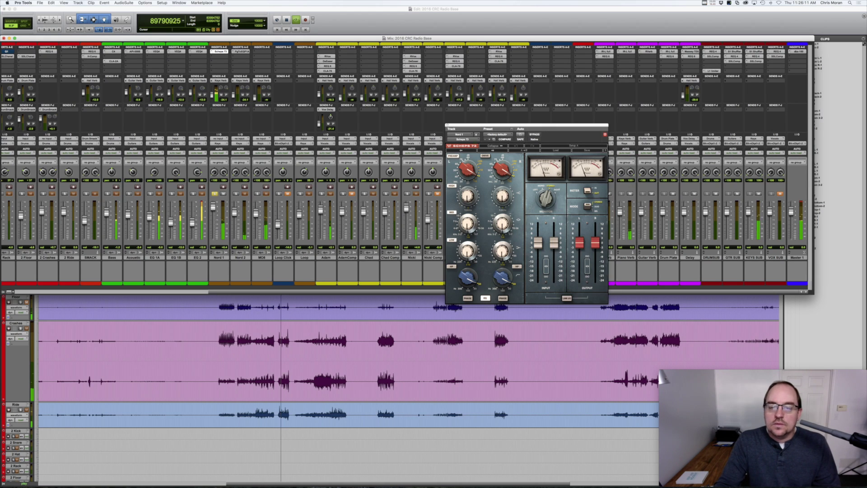
Step: Put the PuigTec EQP1A back on Nord 1, browse its presets and try adjusting the high-frequency boost
left_click(461, 139)
mouse_move(474, 140)
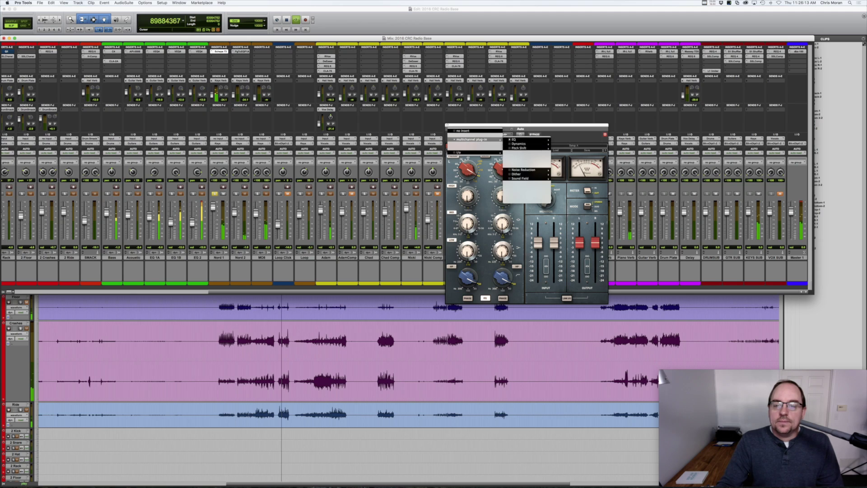
mouse_move(514, 139)
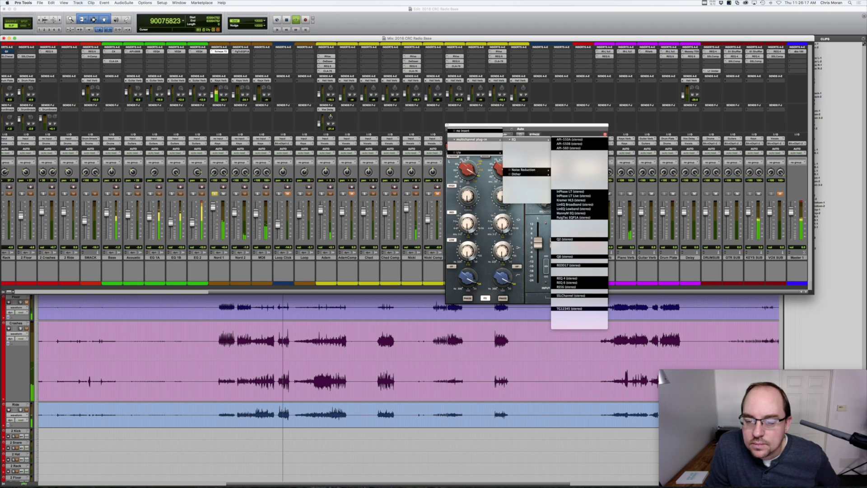
left_click(572, 217)
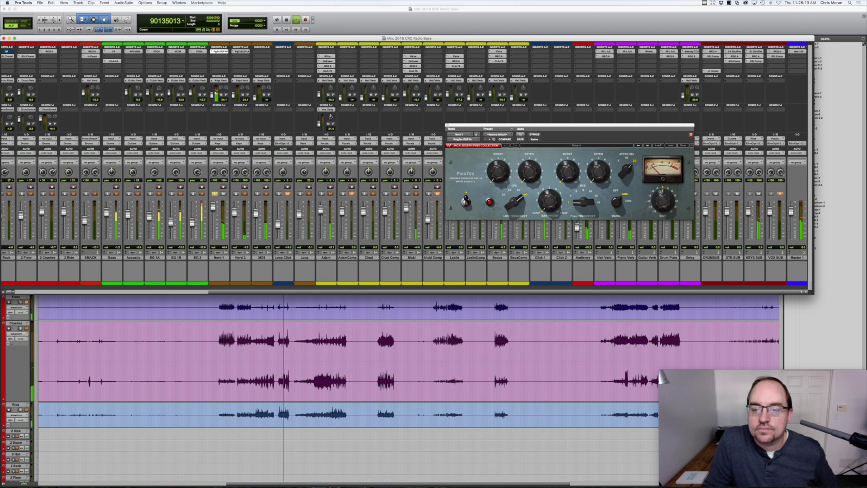
left_click(671, 145)
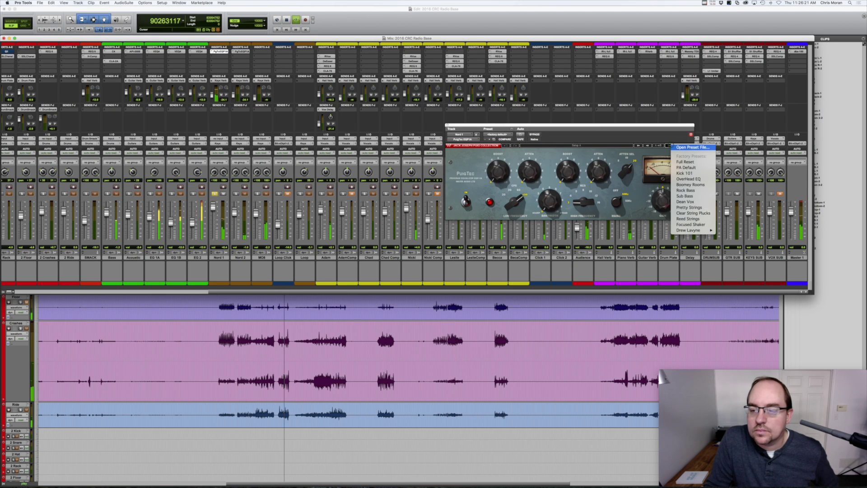
mouse_move(691, 229)
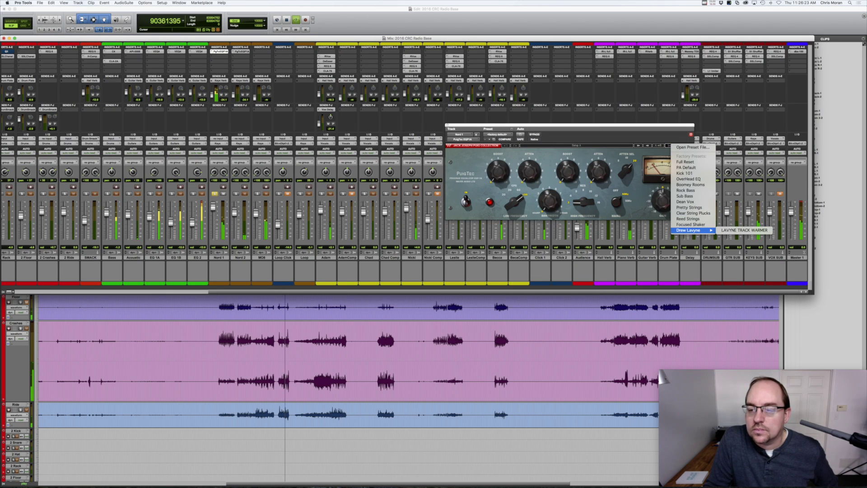
left_click(556, 126)
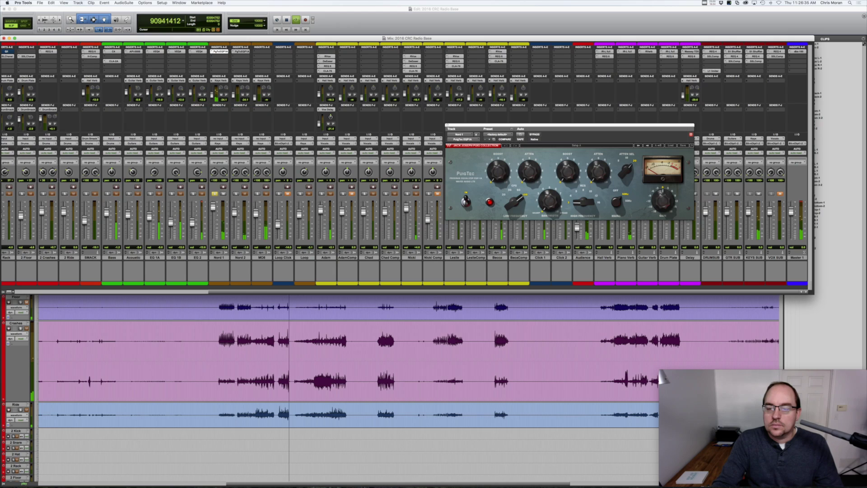
left_click_drag(568, 172, 568, 163)
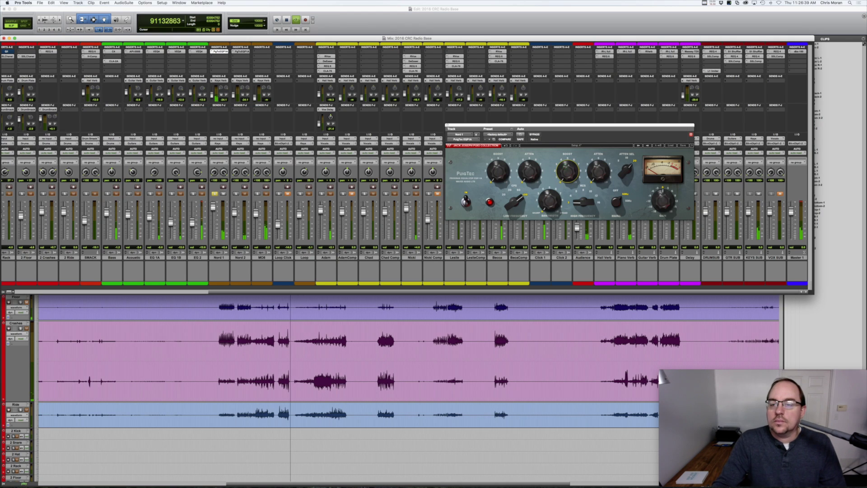
left_click(670, 145)
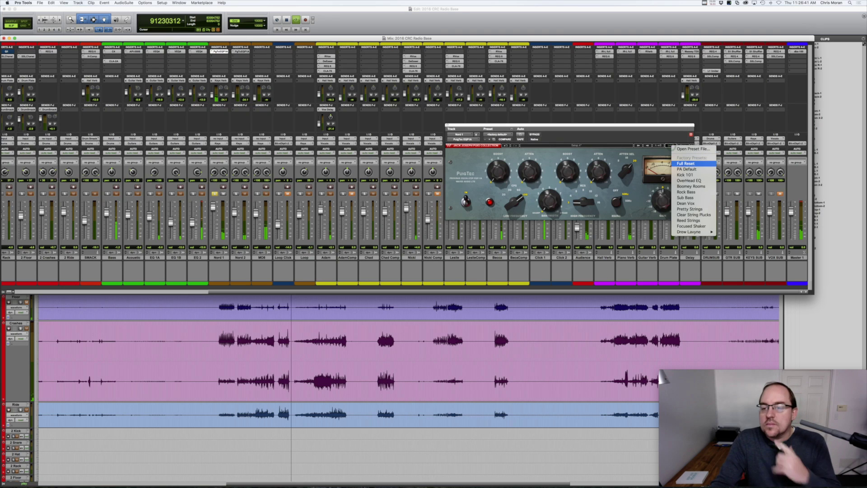
Step: Replace the PuigTec on Nord 1 with the stereo REQ 6 equalizer
left_click(467, 140)
left_click(467, 139)
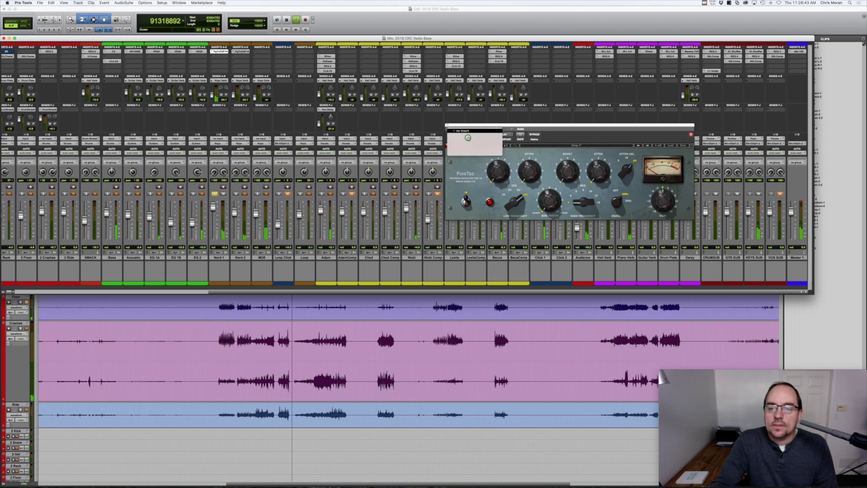
mouse_move(474, 140)
mouse_move(524, 139)
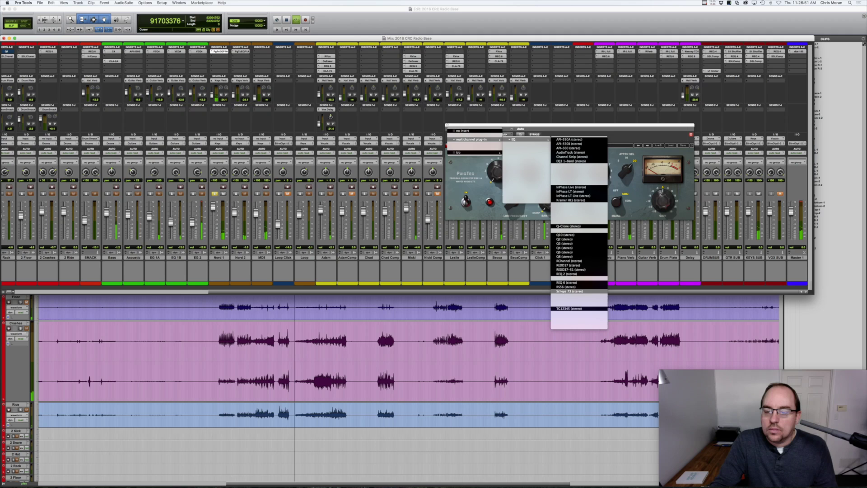
left_click(566, 282)
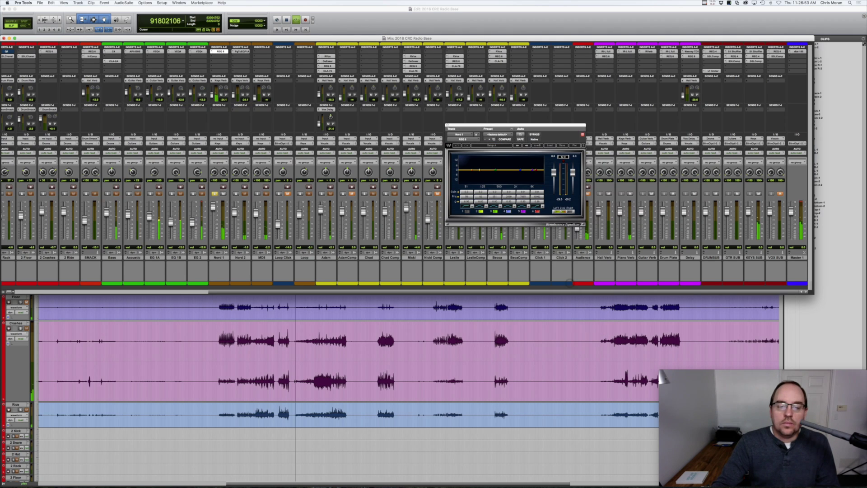
Step: Restart playback and enable a low-cut filter at 80 Hz in band 1 of Nord 1's REQ 6
key("space")
key("space")
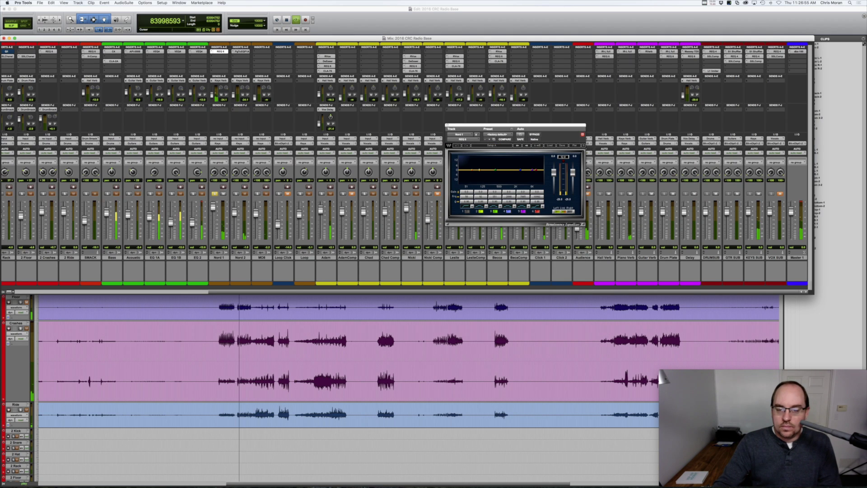
left_click(468, 211)
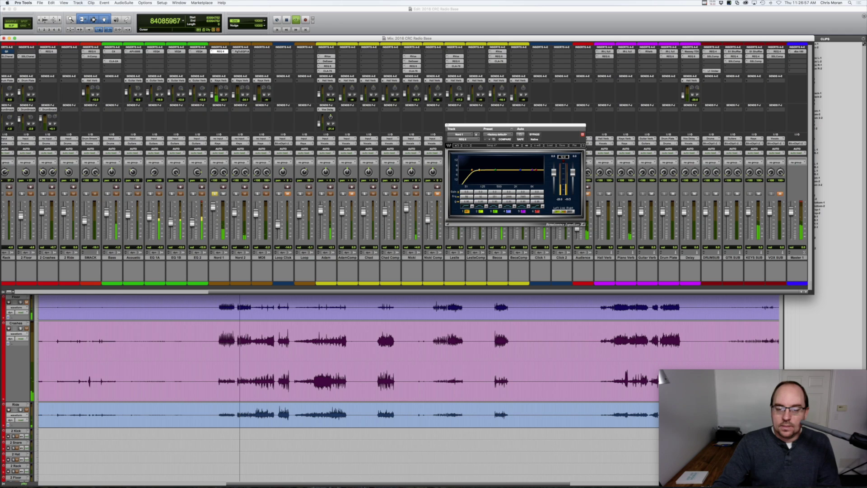
double_click(466, 196)
type("80")
key("Tab")
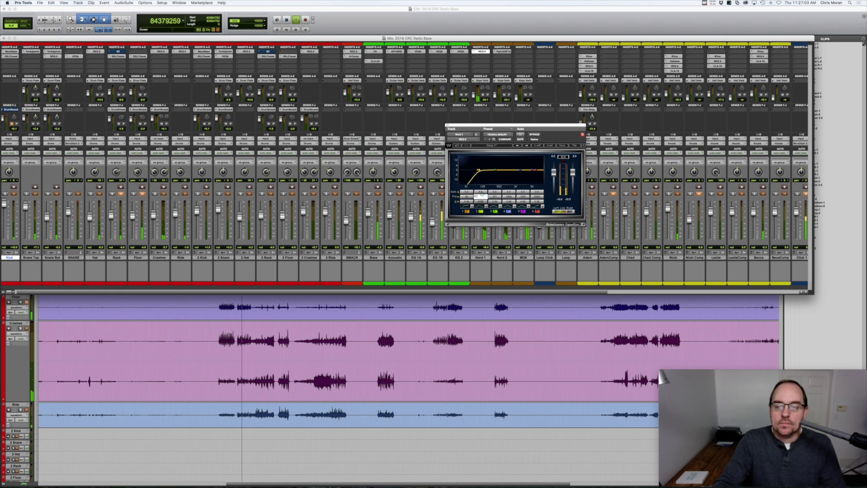
key("Return")
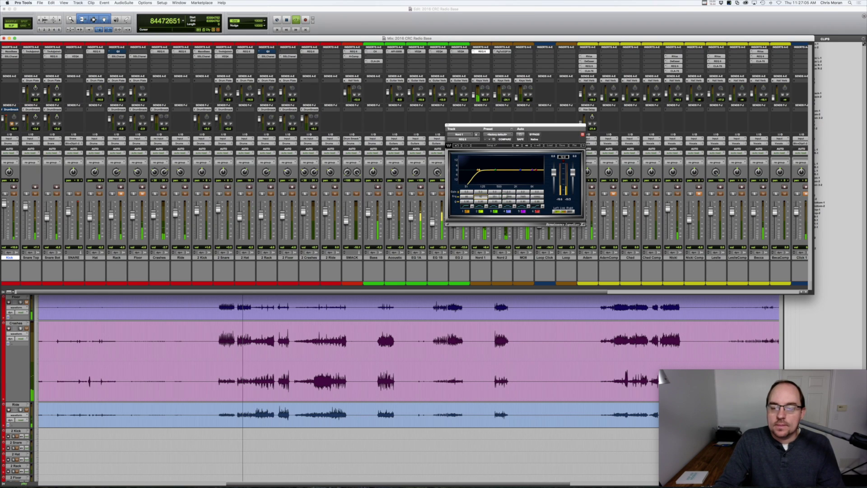
Step: Slightly boost band 3 of Nord 1's REQ 6, then raise band 4's frequency and adjust its gain
left_click_drag(494, 197, 495, 192)
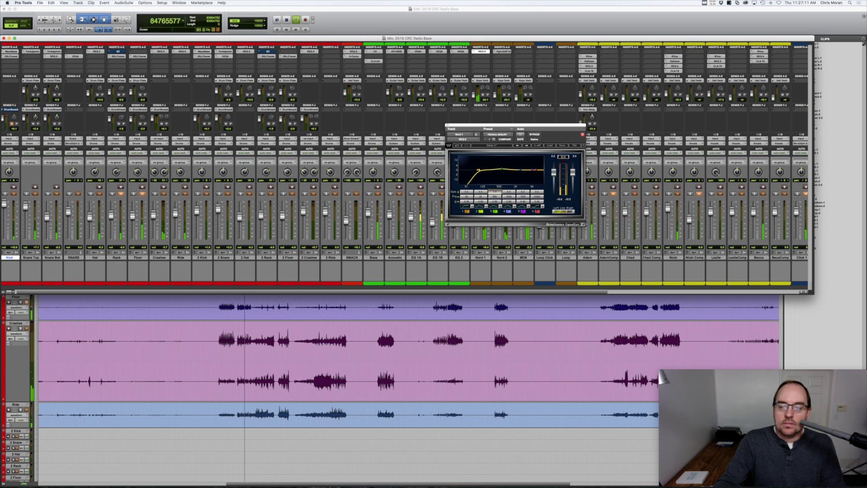
left_click_drag(495, 196, 512, 197)
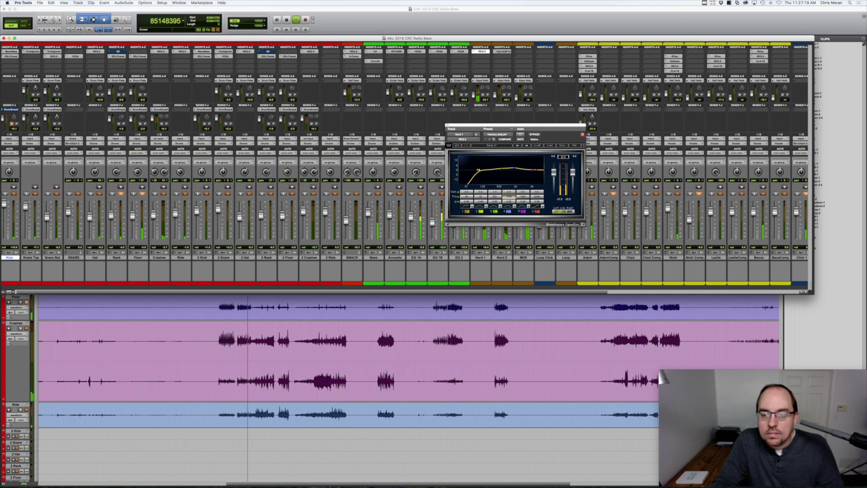
left_click_drag(511, 192, 512, 194)
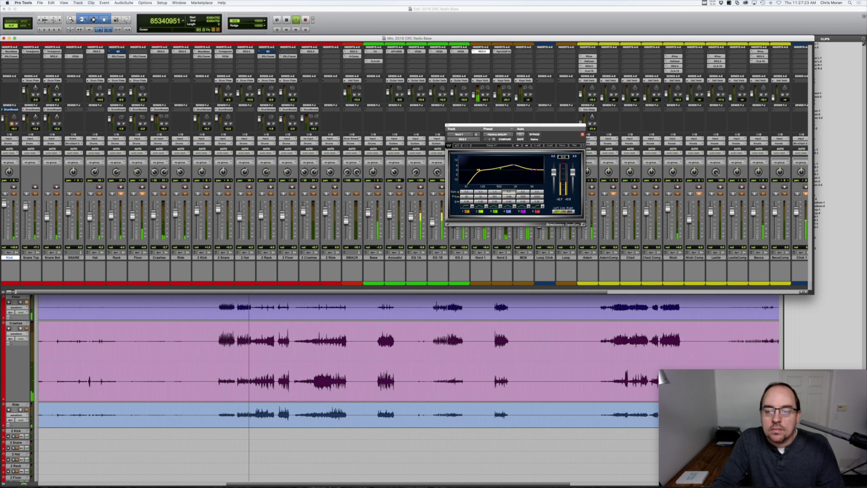
left_click(509, 196)
Step: Boost the high shelf of Nord 1's REQ 6, set its frequency to 5000 Hz, and close the equalizer
left_click_drag(537, 192, 538, 196)
double_click(537, 197)
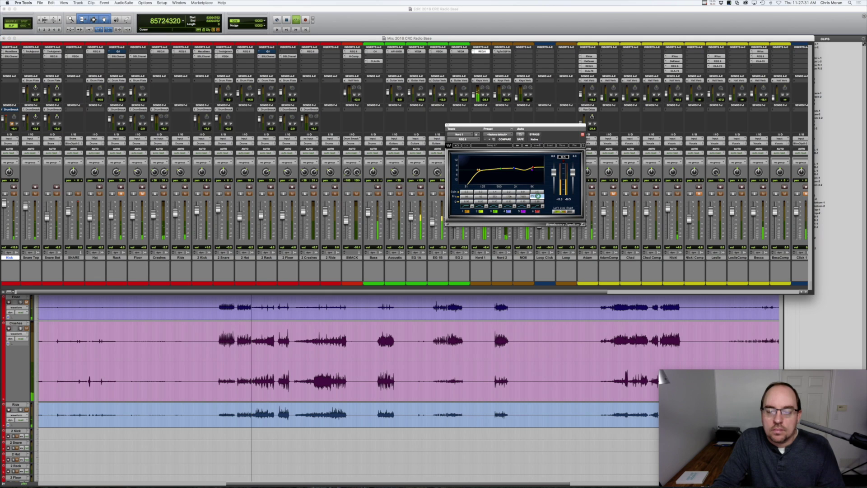
type("500")
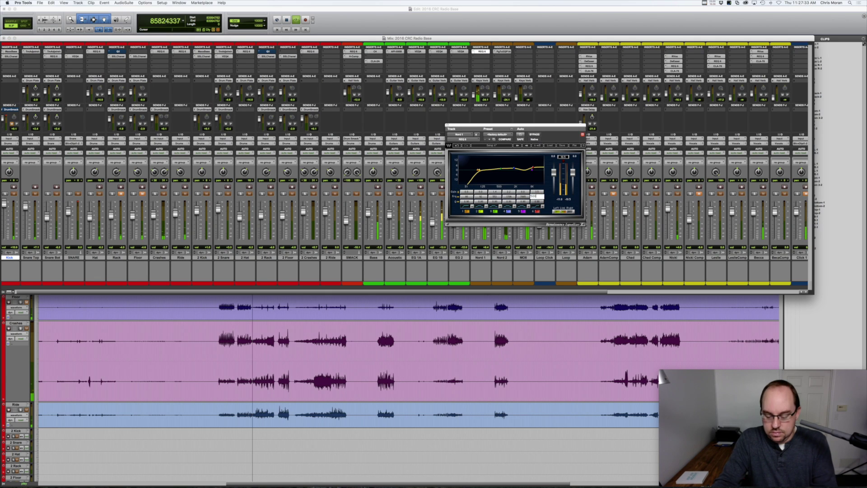
type("0")
key("Return")
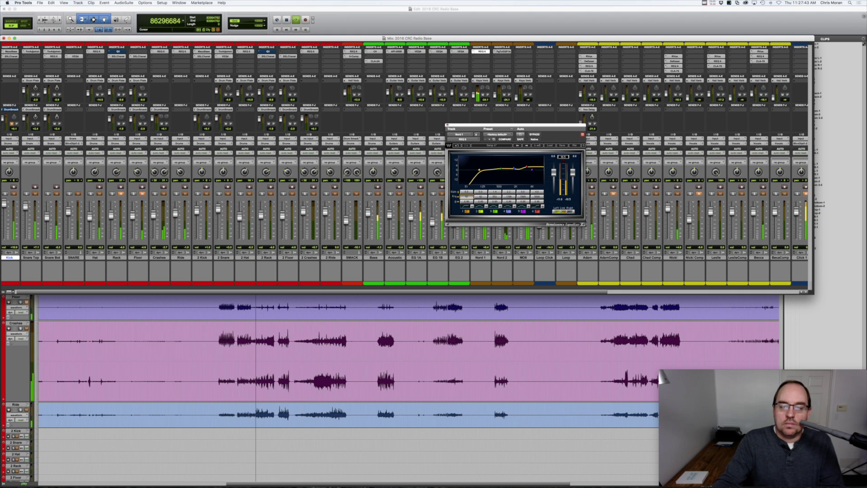
left_click(447, 125)
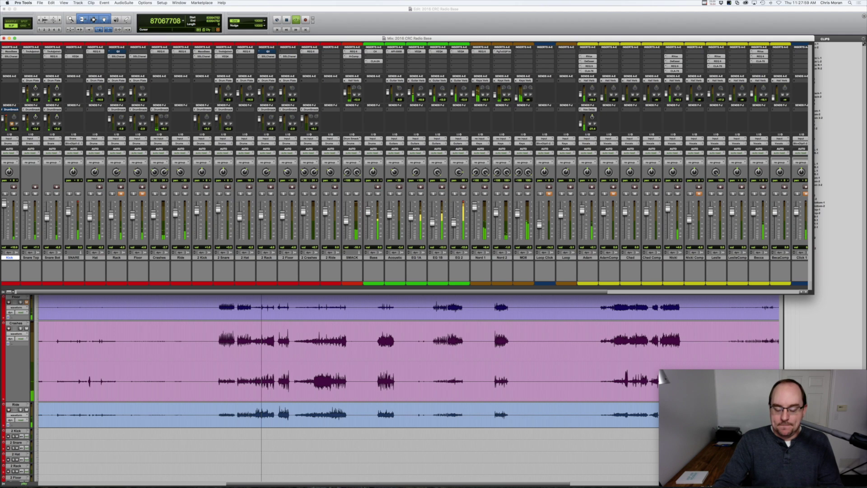
Step: Briefly solo the first lead vocal track to audition it, then return to the full mix
scroll(404, 163, "right", 10)
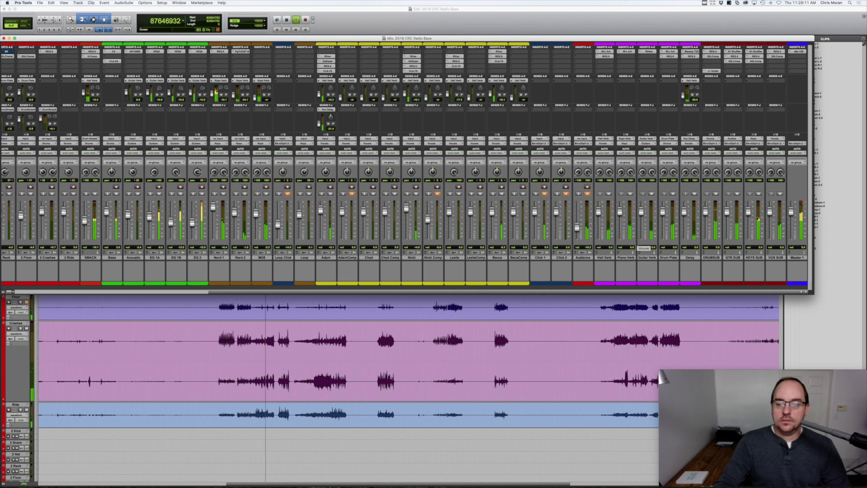
left_click(322, 193)
left_click(322, 193)
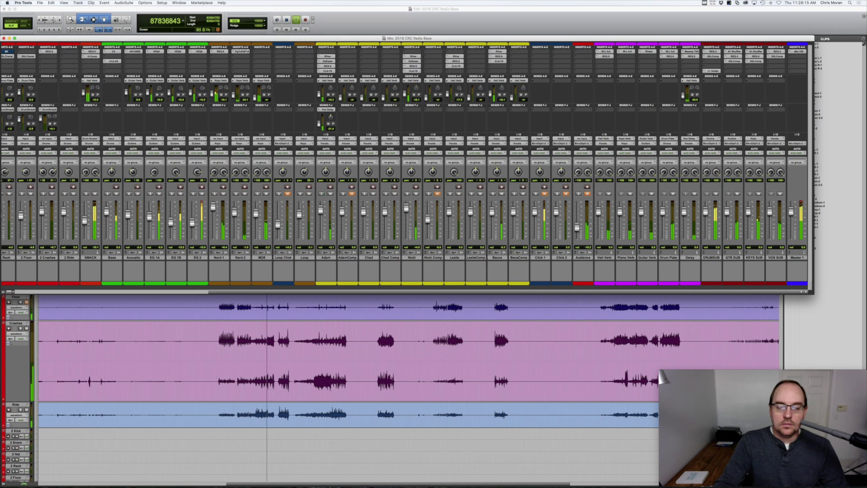
left_click(321, 193)
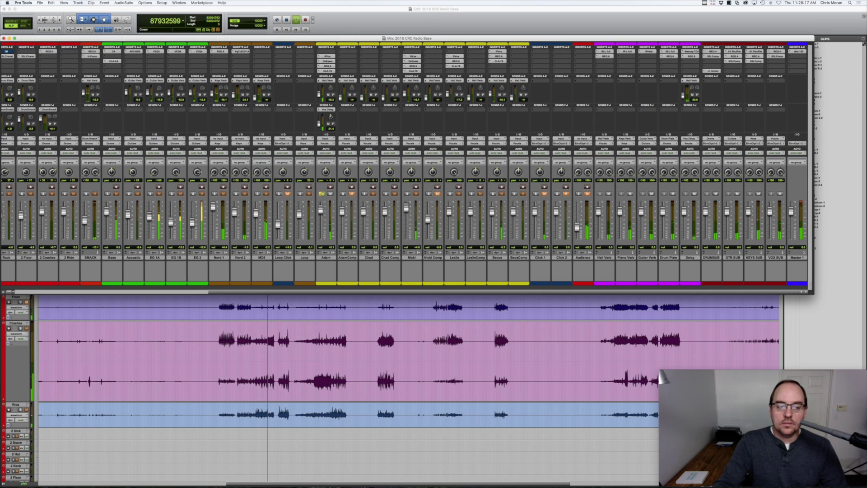
left_click(322, 194)
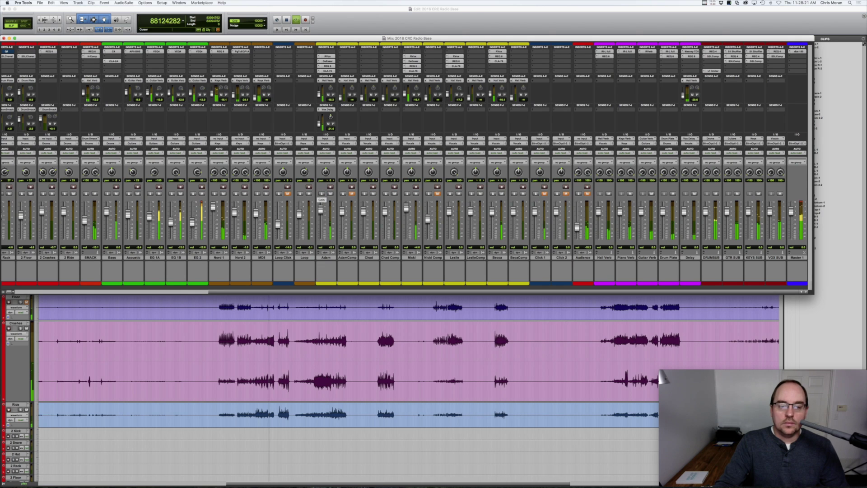
Step: Solo the first lead vocal, lower its Renaissance Vox compression threshold, reset the plug-in's gain, and return to the full mix
left_click(321, 193)
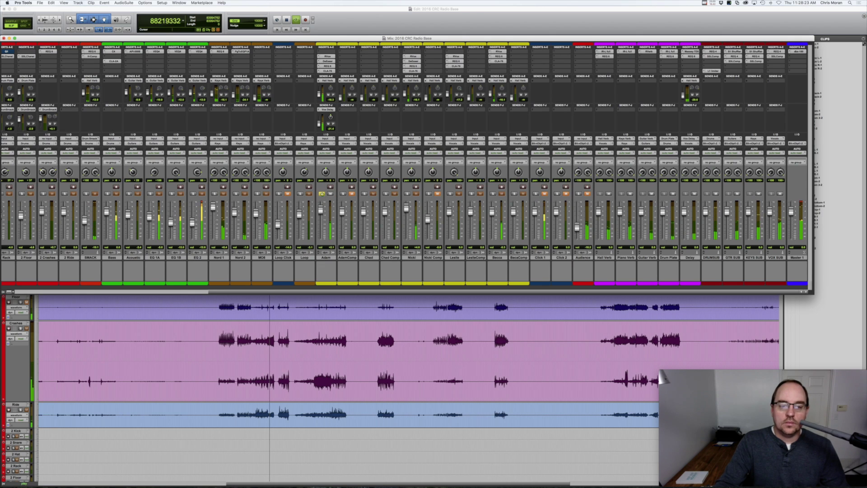
left_click(326, 56)
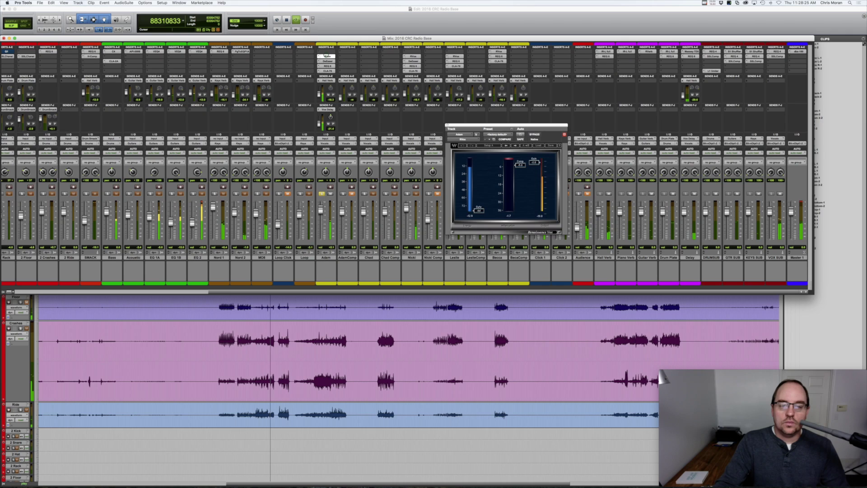
left_click_drag(520, 165, 520, 169)
left_click(534, 162, "alt")
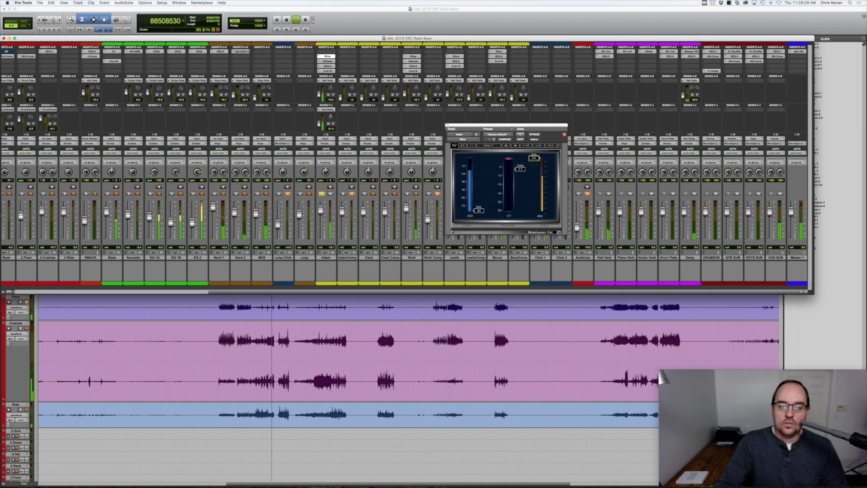
left_click(520, 168)
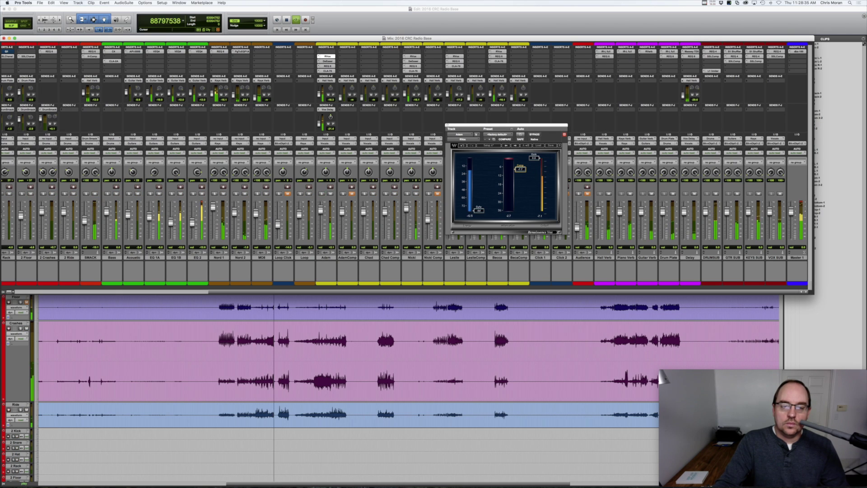
left_click(447, 125)
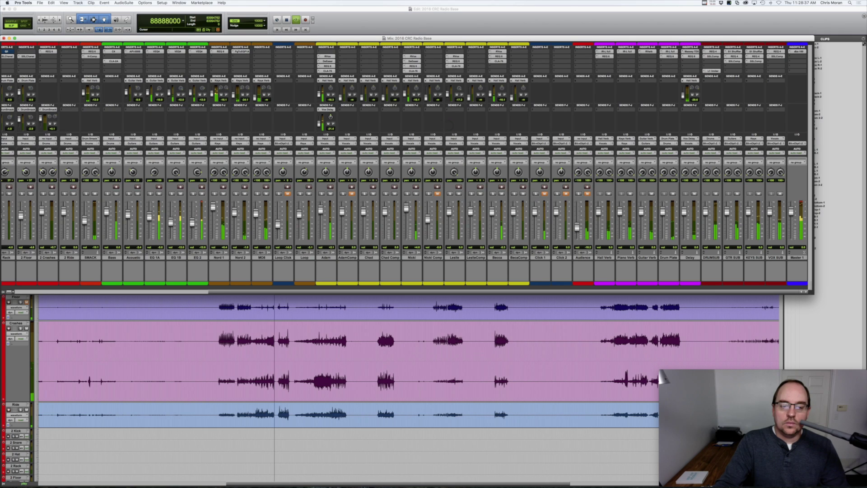
Step: Inspect the first lead vocal's DeEsser, then compare its REQ 6 equalizer bypassed and active
left_click(328, 61)
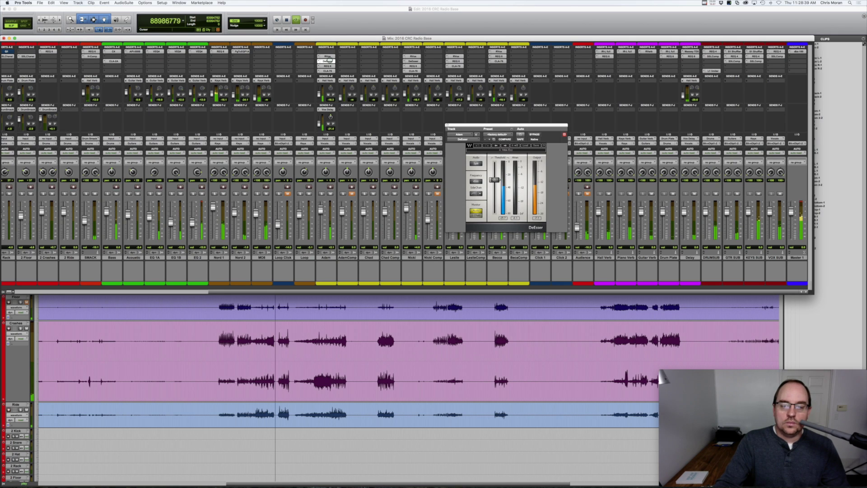
left_click(328, 66)
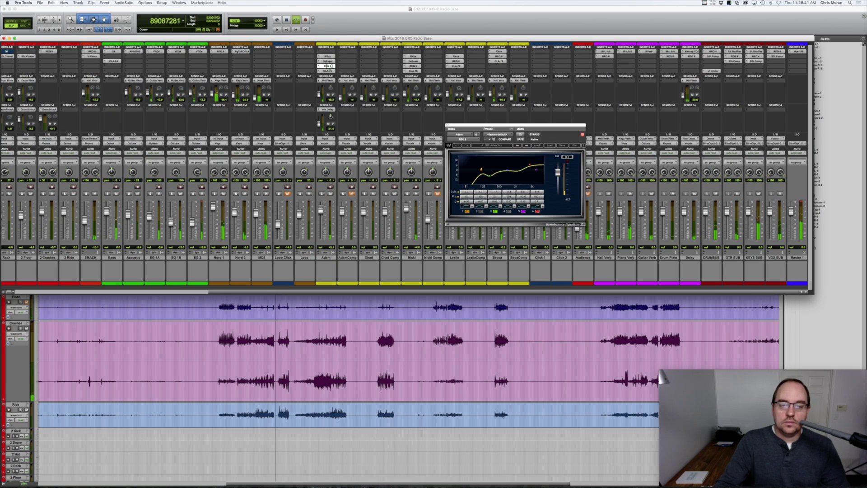
left_click(534, 134)
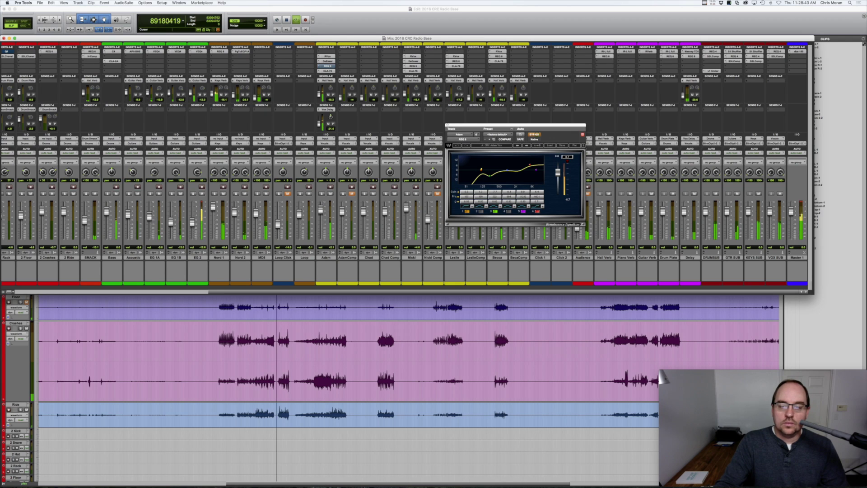
left_click(535, 134)
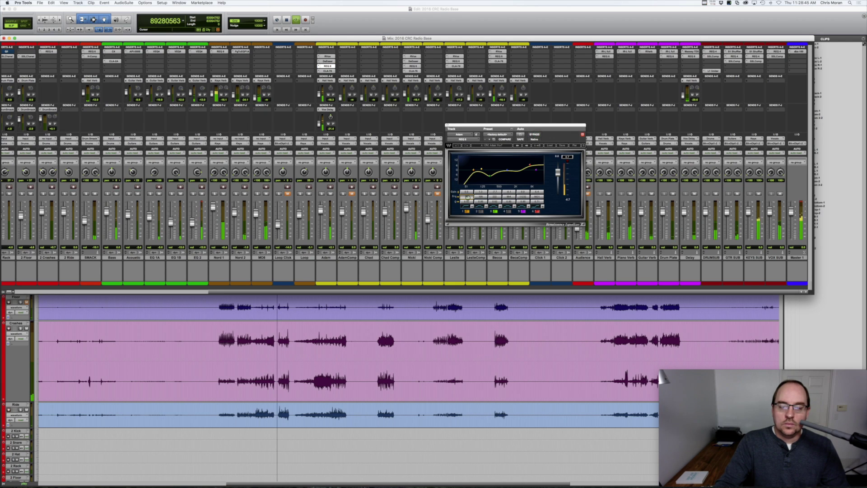
Step: Set band 1 of the first lead vocal's REQ 6 to 80 Hz and raise band 3's gain
double_click(468, 197)
type("80")
key("Tab")
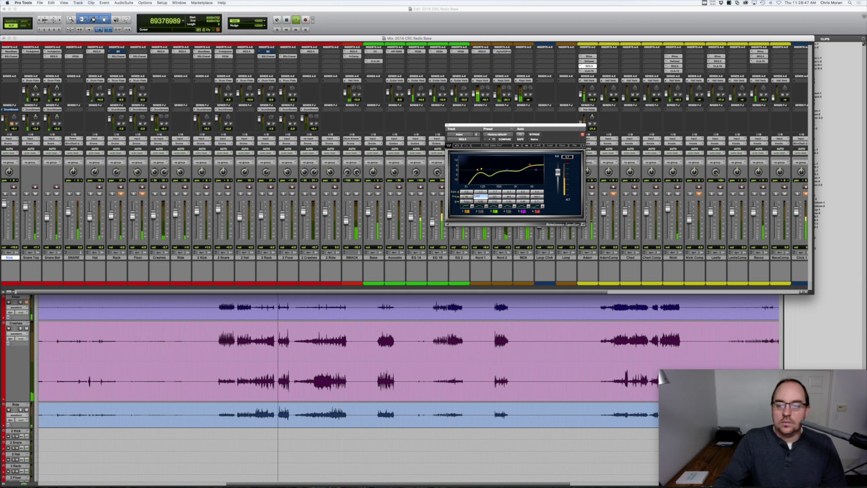
key("Return")
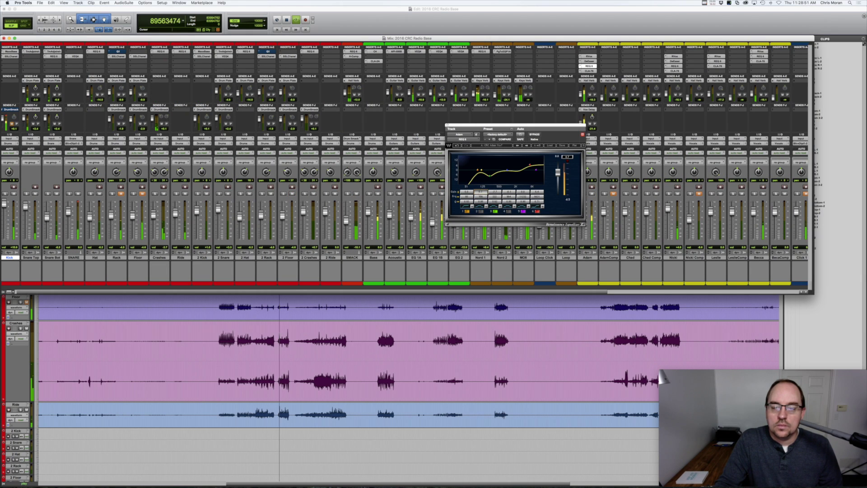
left_click_drag(495, 192, 495, 186)
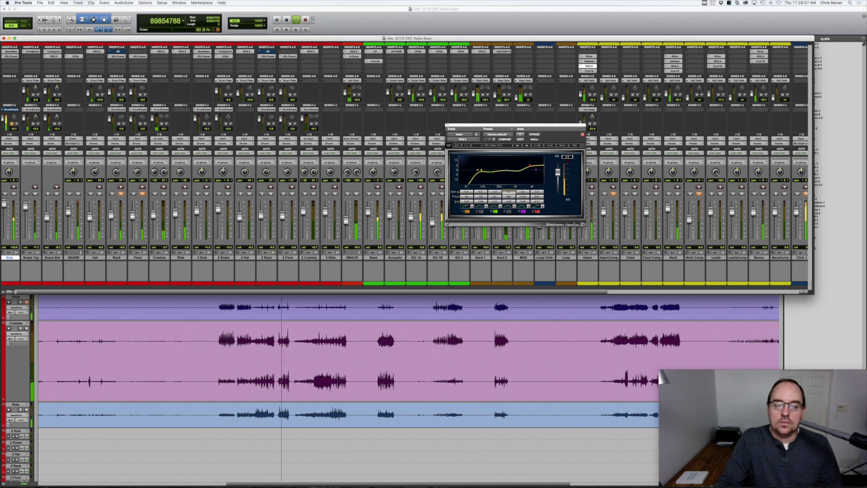
Step: Slightly raise the input of the first lead vocal's CLA-76 compressor and close the plug-in
left_click_drag(506, 125, 457, 125)
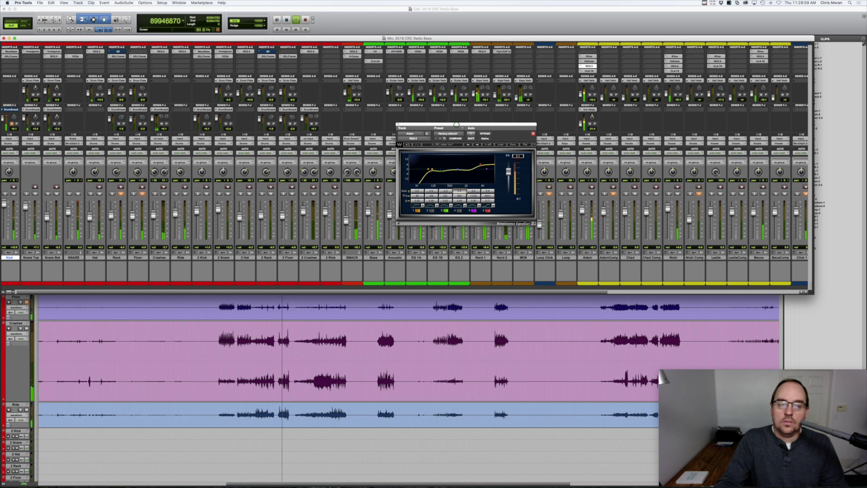
left_click(589, 70)
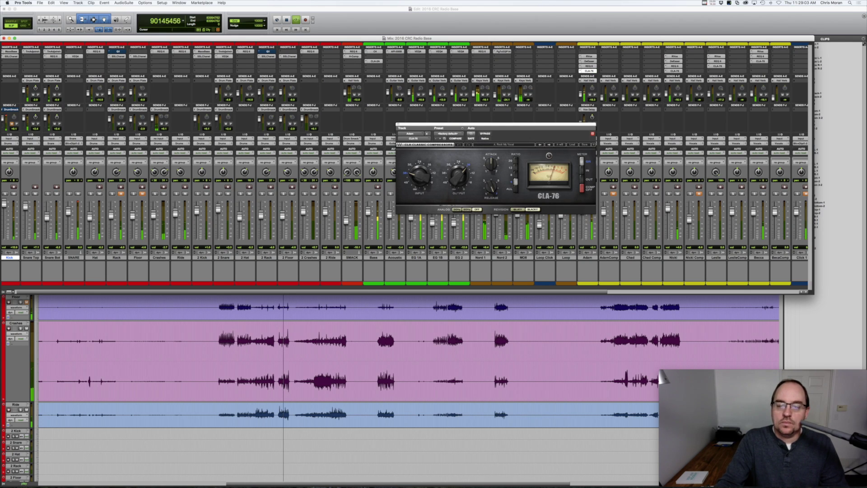
left_click_drag(419, 176, 420, 170)
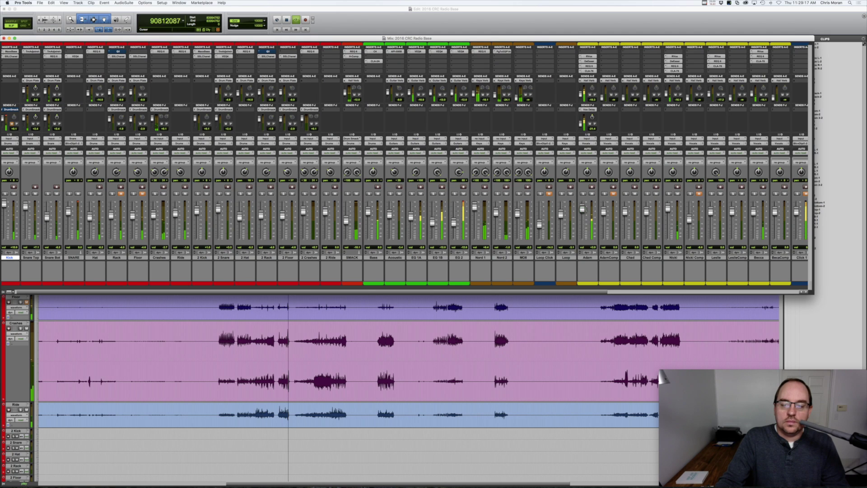
scroll(582, 209, "right", 10)
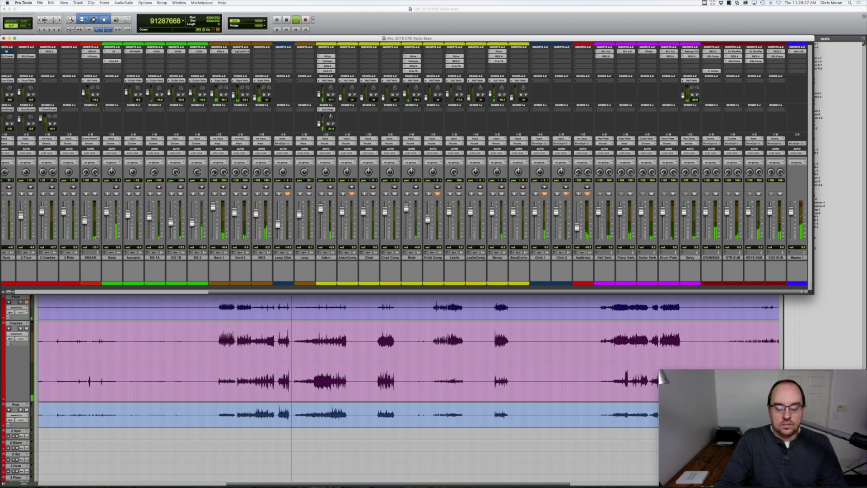
Step: Show the Edit window and restart playback just after the beginning of the next drum section
key("super+equal")
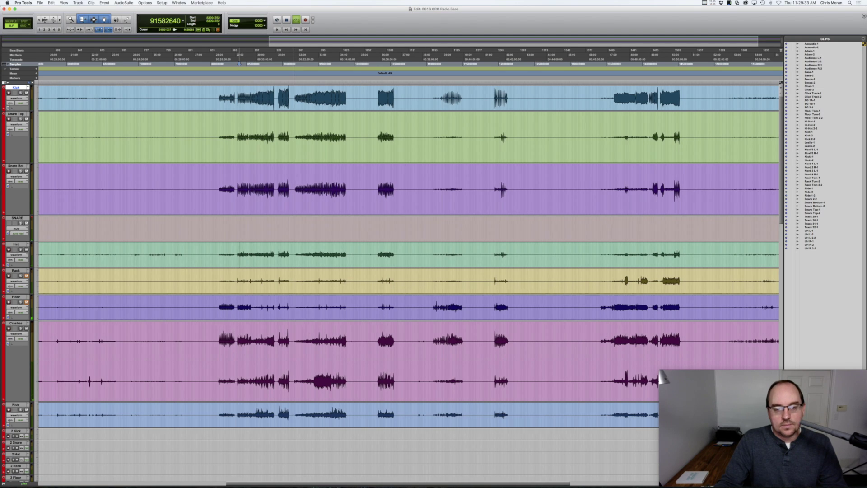
key("space")
left_click(298, 180)
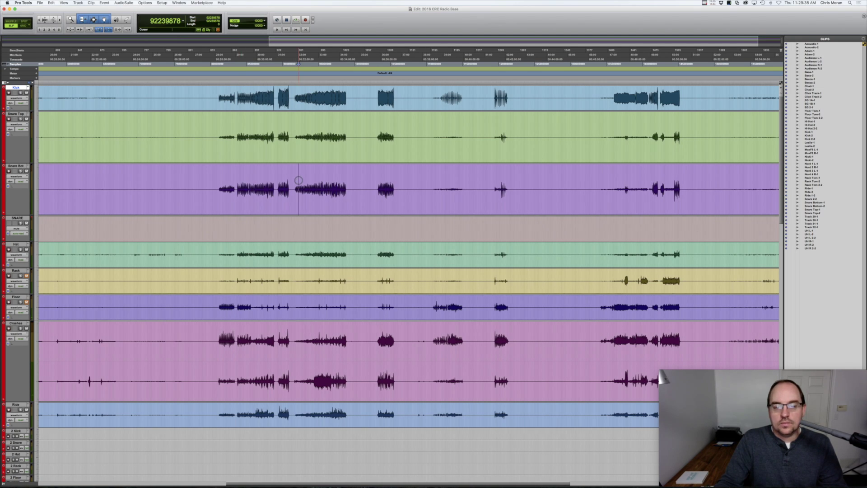
key("space")
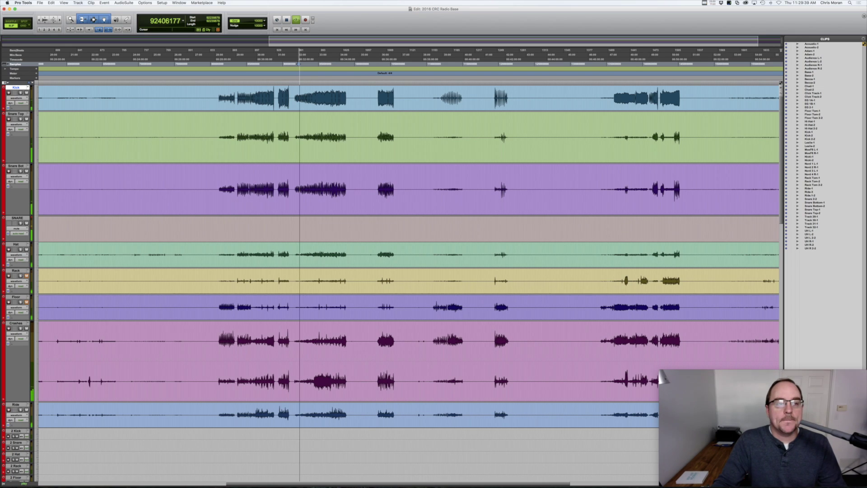
Step: Zoom the timeline out to the whole session and reduce the waveform height while checking the instrument and vocal tracks
key("r")
key("r")
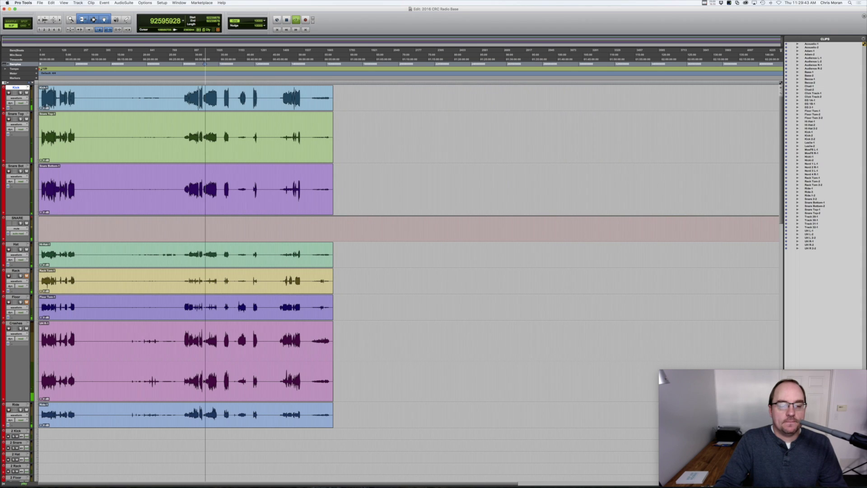
scroll(406, 280, "down", 15)
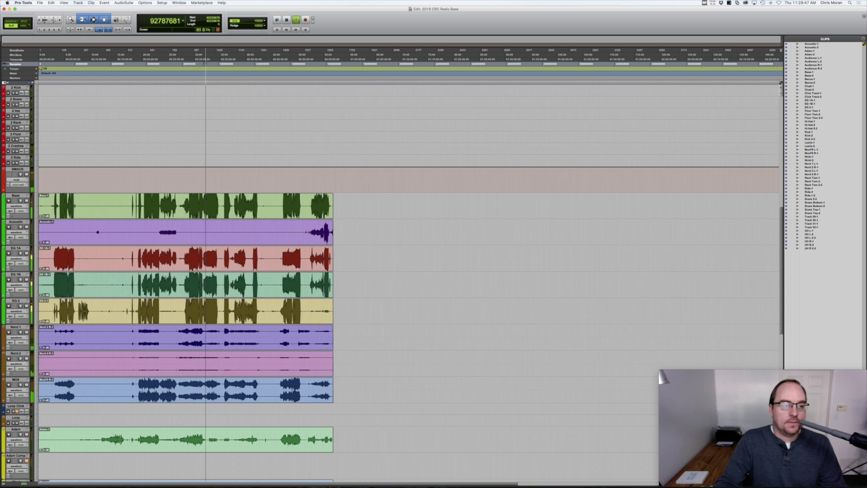
left_click(43, 22)
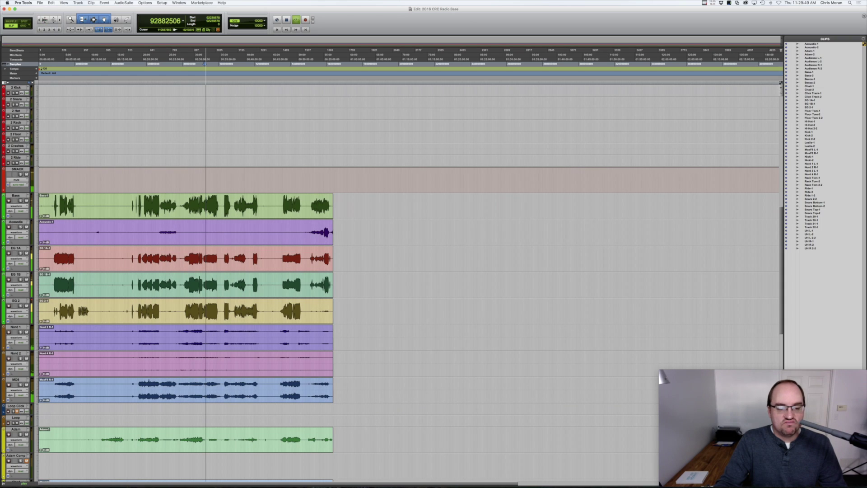
scroll(406, 280, "down", 5)
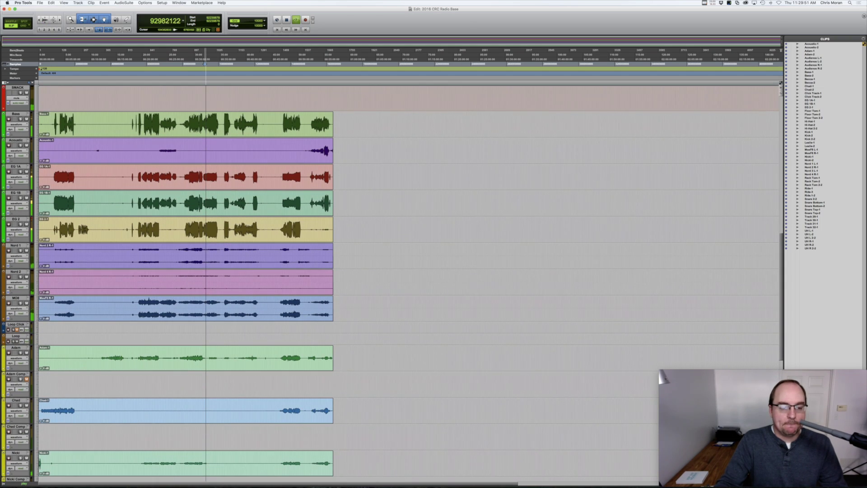
Step: Audition two later parts of the session, then restart playback at the beginning of the final full-band section
left_click(226, 250)
key("space")
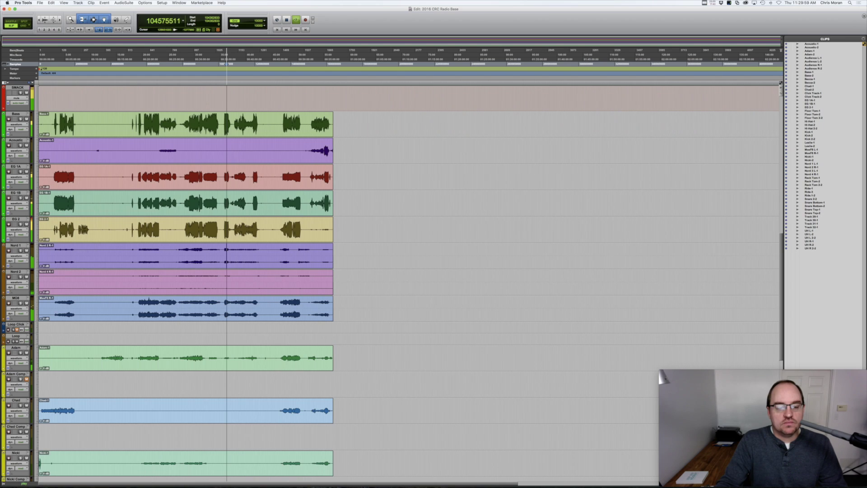
key("space")
left_click(286, 249)
key("space")
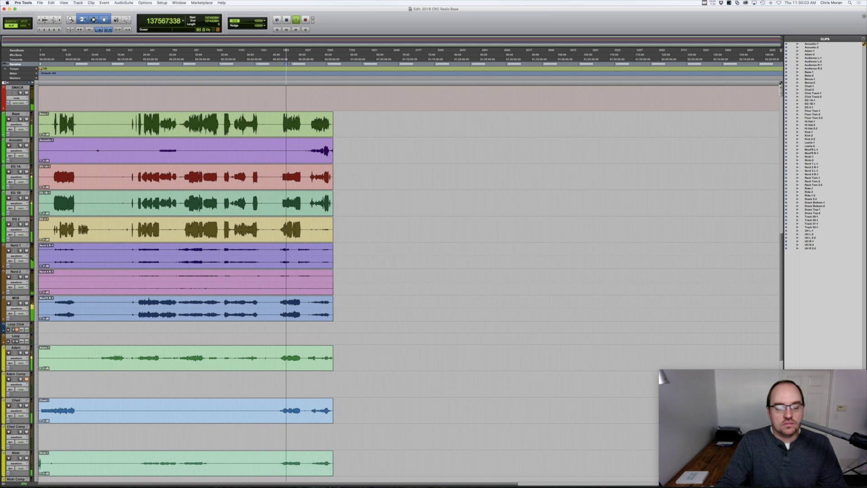
key("space")
left_click(281, 249)
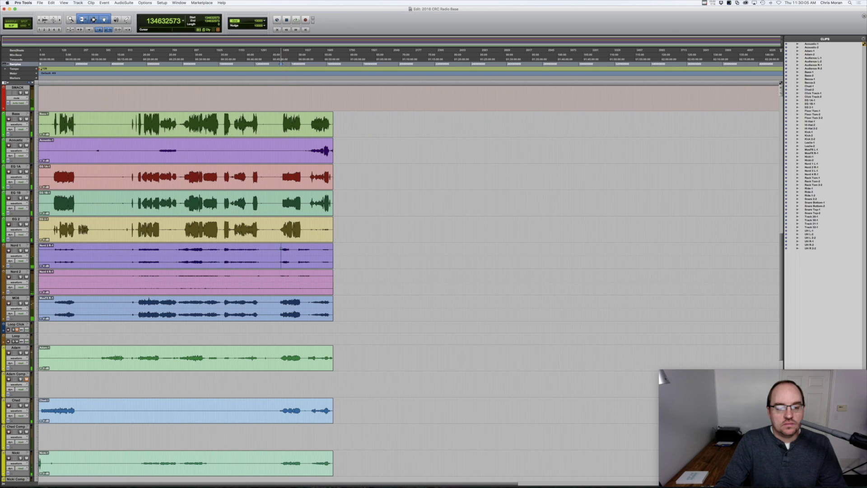
key("space")
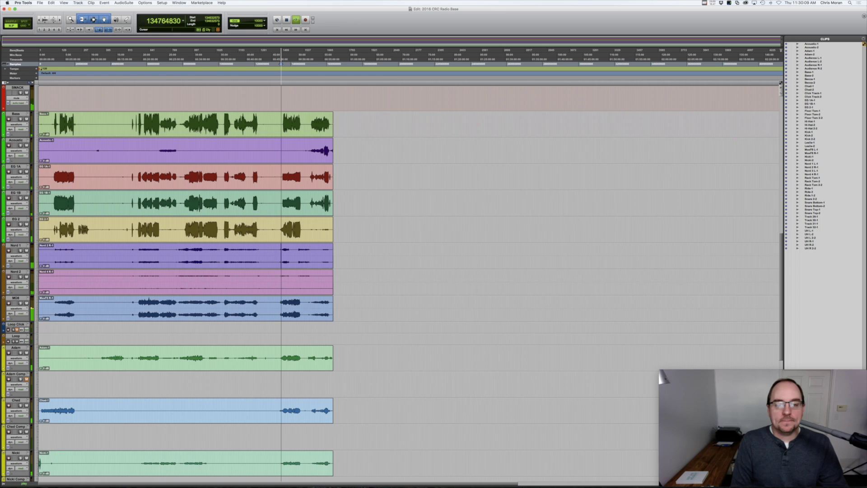
Step: Lower the high-band gain in the first lead vocal's REQ 6, slightly trim band 3's gain, and close the equalizer
scroll(290, 105, "up", 3)
scroll(407, 271, "up", 10)
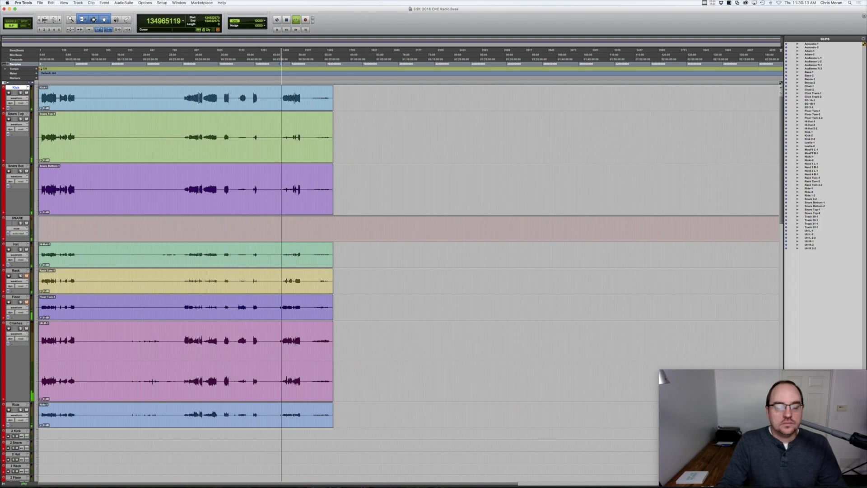
key("super+equal")
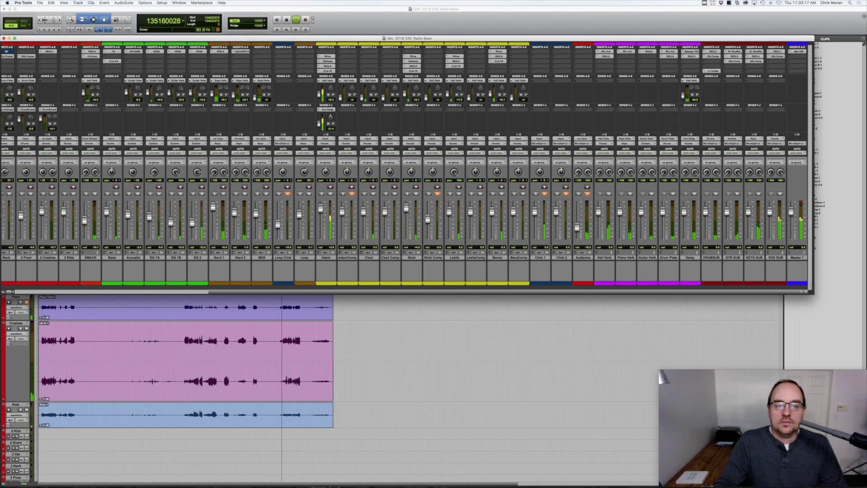
left_click(327, 66)
mouse_move(487, 191)
left_mouse_down()
mouse_move(487, 206)
mouse_move(490, 195)
left_mouse_up()
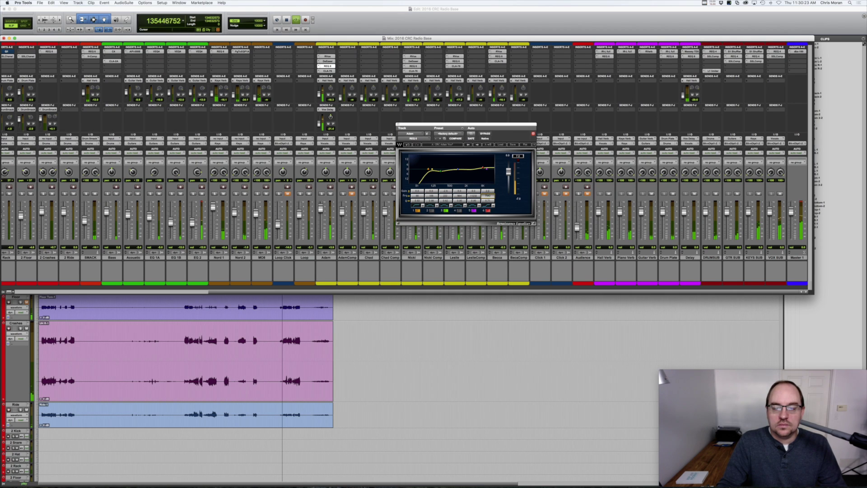
left_click_drag(445, 191, 445, 192)
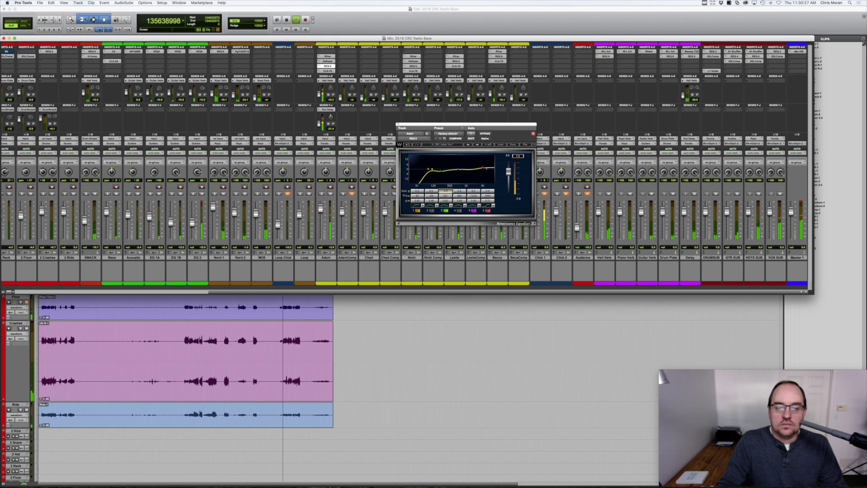
left_click(398, 124)
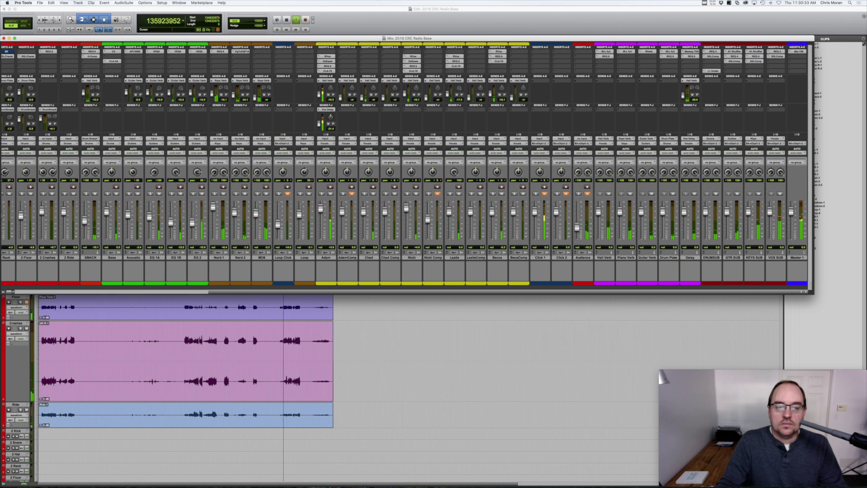
Step: Check the Edit window, then return to the mixer and solo the second vocalist's main track
key("super+equal")
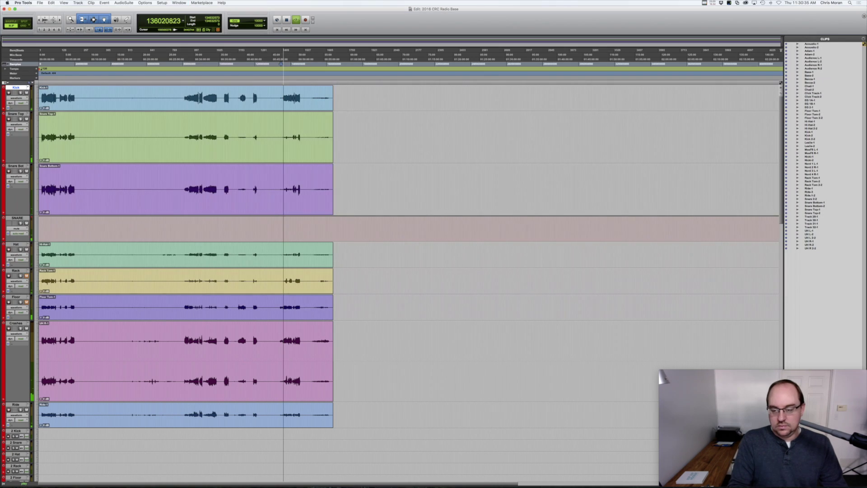
key("super+equal")
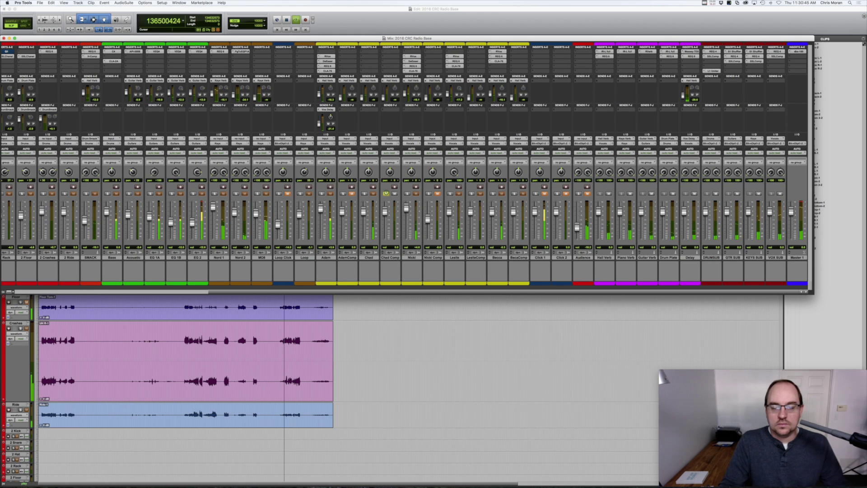
left_click(364, 193)
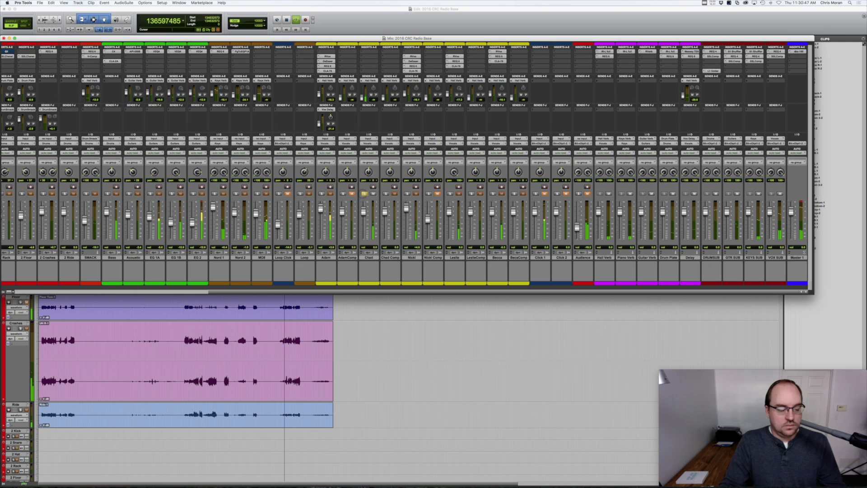
Step: Unsolo the second vocalist, then fine-tune the band 3, 4 and 6 gains in the soloed Nord 1 track's REQ 6
left_click(364, 194)
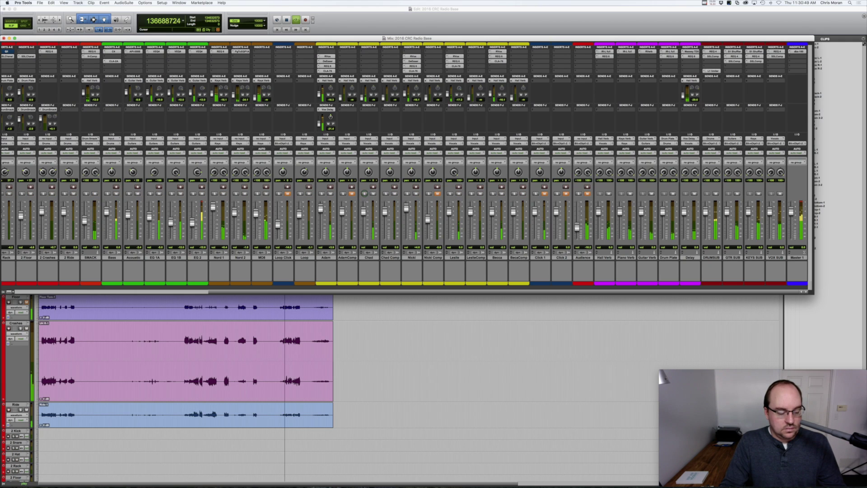
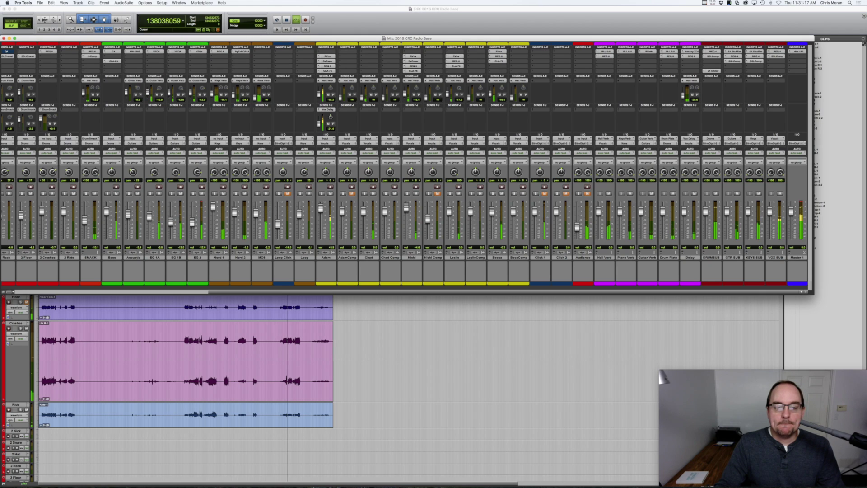
left_click(215, 194)
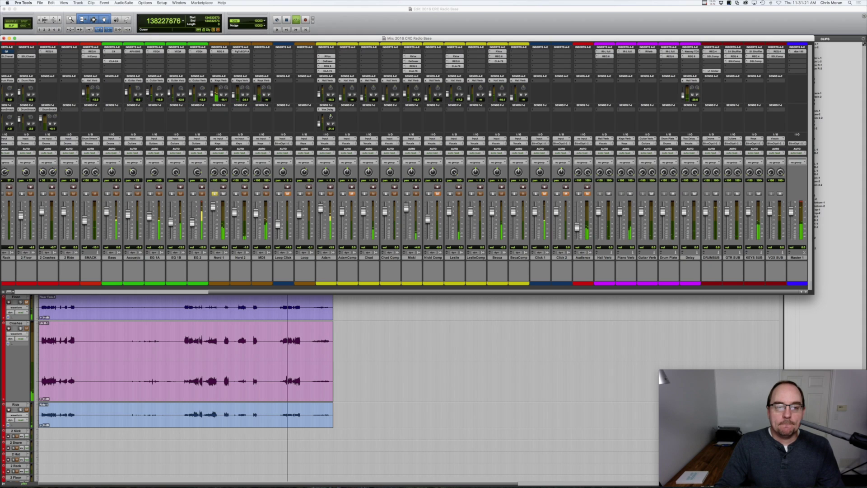
left_click(220, 51)
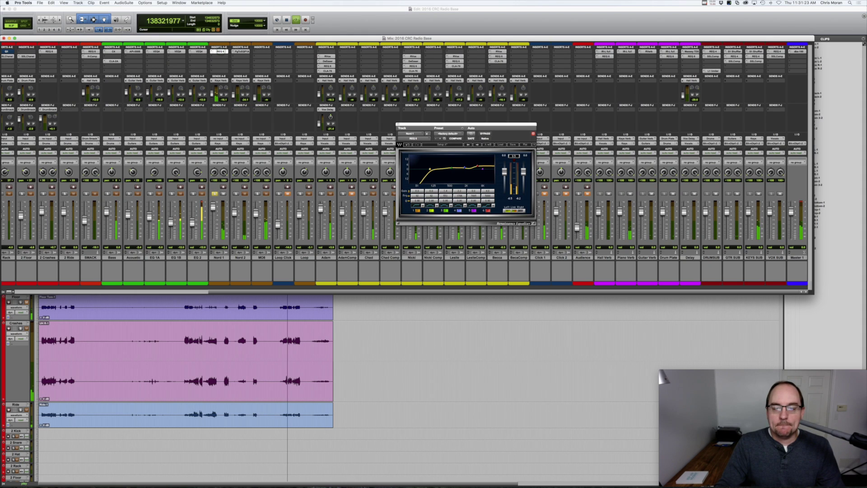
left_click_drag(423, 196, 446, 192)
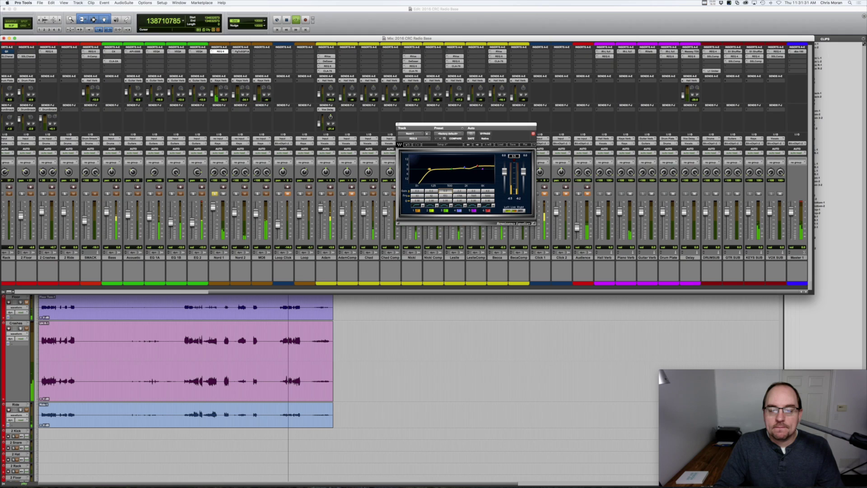
left_click_drag(459, 191, 459, 188)
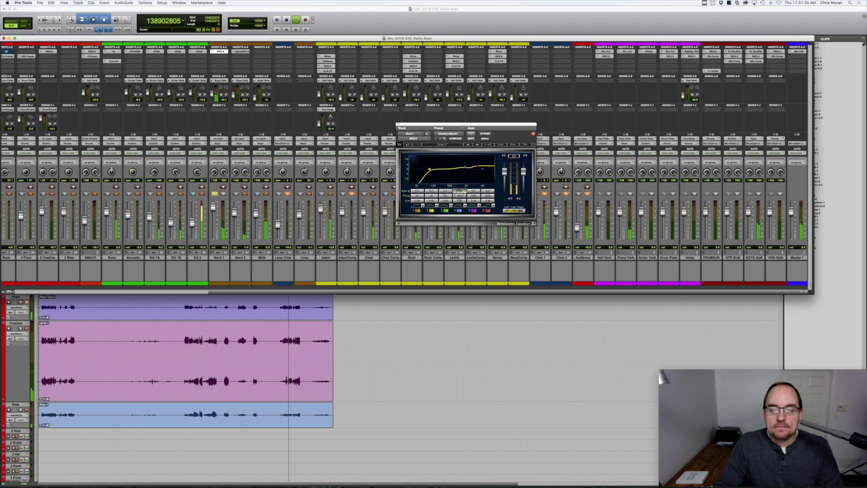
left_click(488, 191)
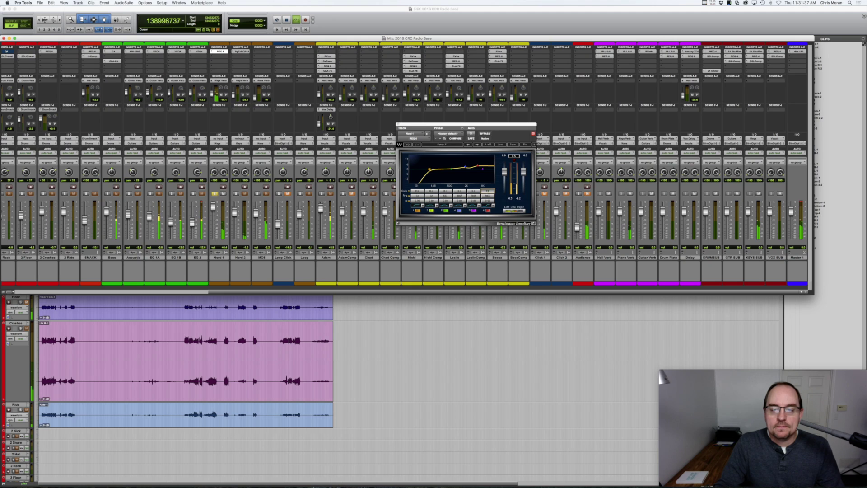
left_click(459, 191)
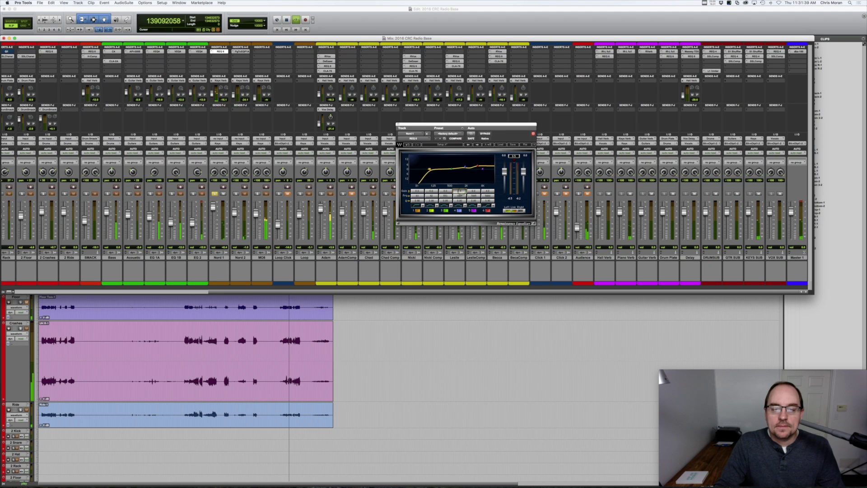
left_click(398, 125)
left_click(215, 193)
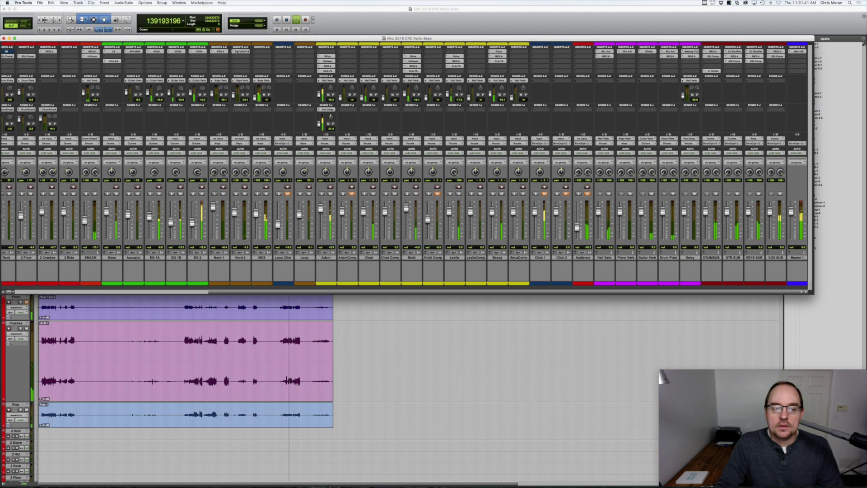
Step: Audition the third keyboard track in solo, then check Nord 2's PuigTec equalizer and remove it from that track
left_click(257, 193)
left_click(257, 194)
left_click(257, 194)
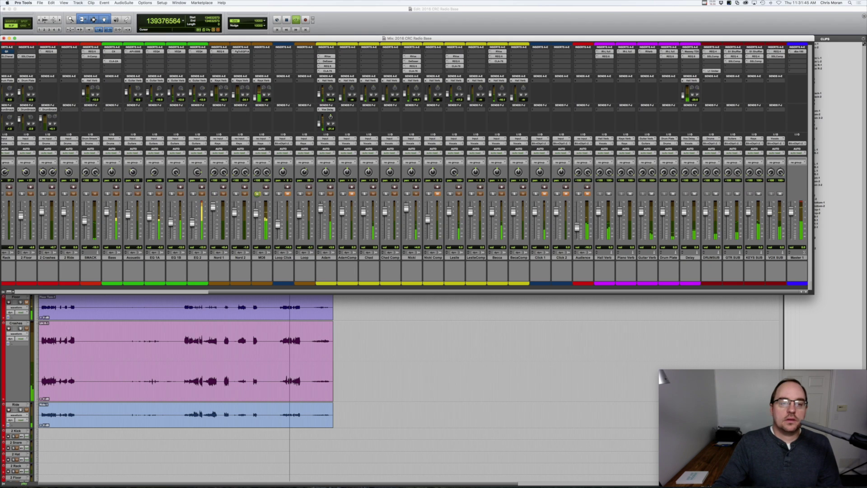
left_click(240, 51)
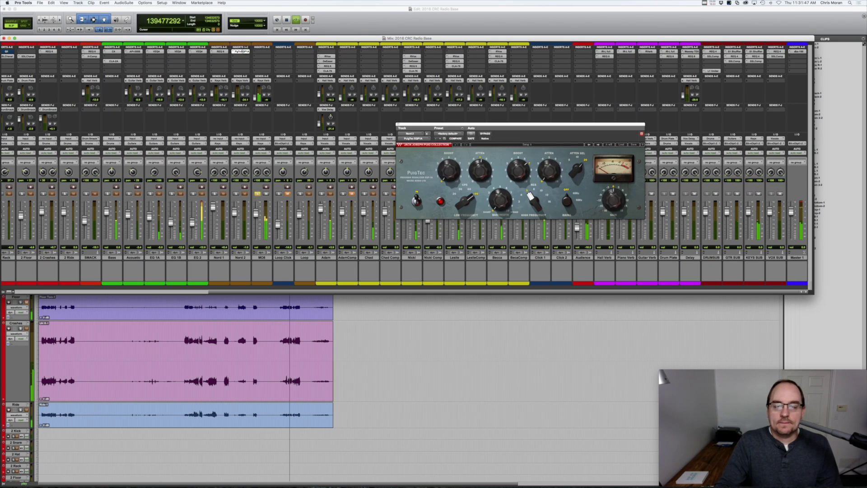
left_click(240, 51)
left_click(258, 194)
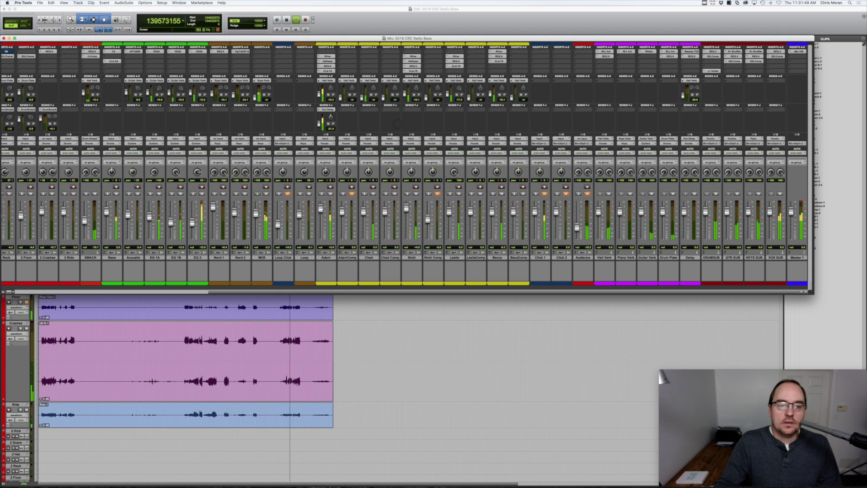
left_click(233, 51)
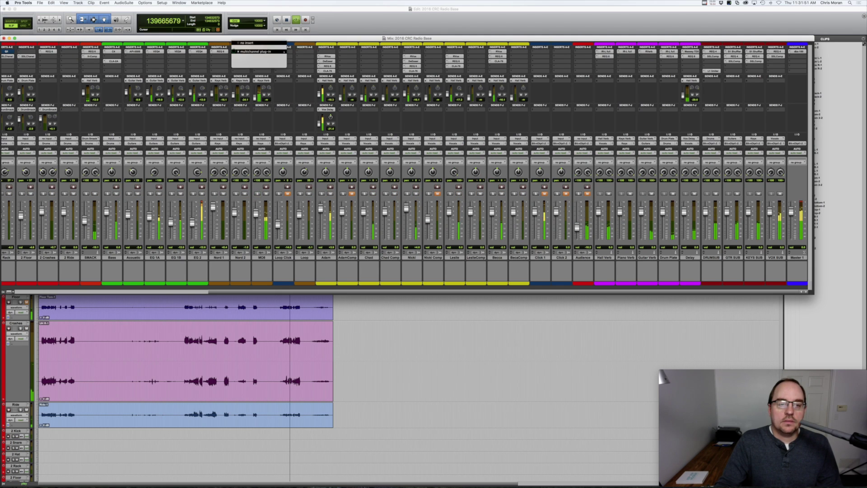
left_click(247, 42)
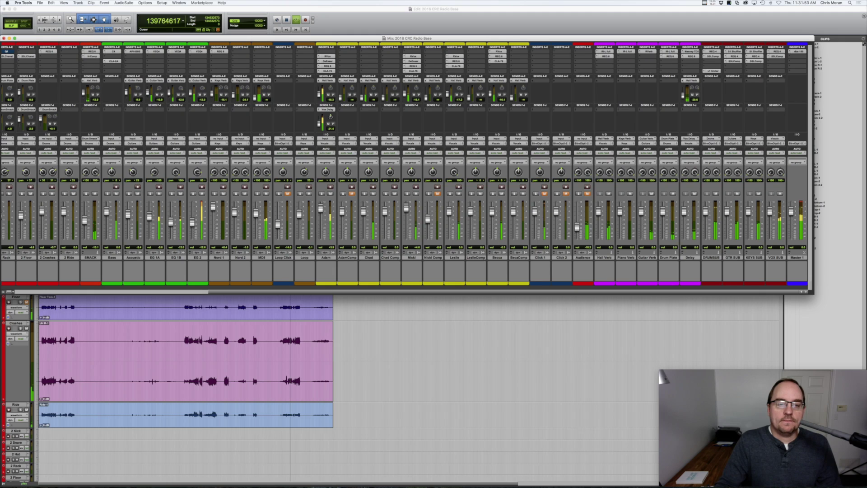
Step: Copy Nord 1's REQ 6 to the third keyboard track and adjust its high shelf, low-cut frequency and band 3 in solo
left_click_drag(263, 52, 264, 51)
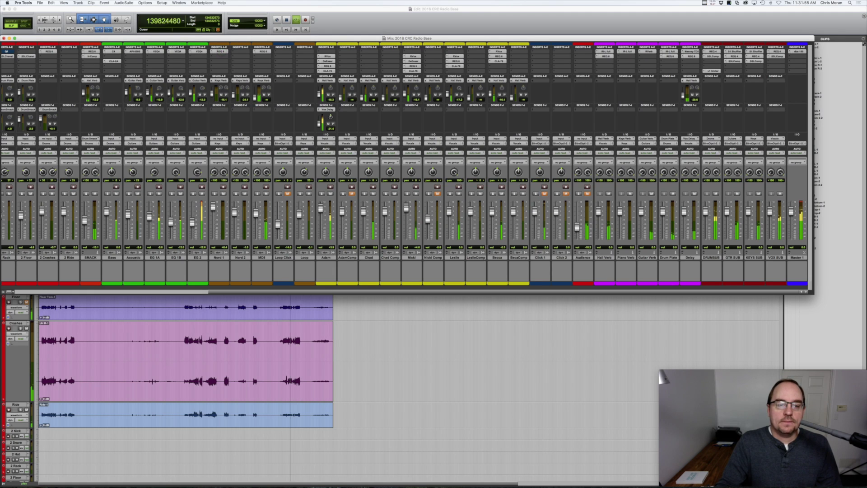
left_click(257, 193)
left_click(263, 52)
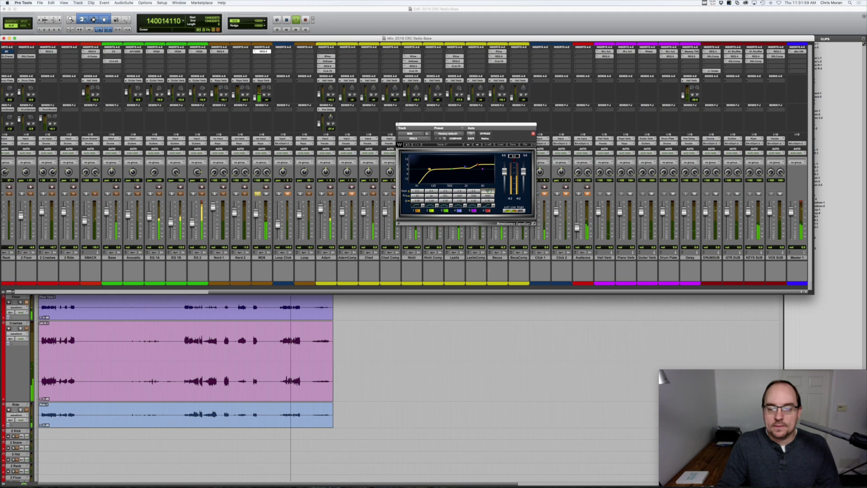
left_click_drag(488, 200, 490, 196)
left_click_drag(417, 196, 419, 196)
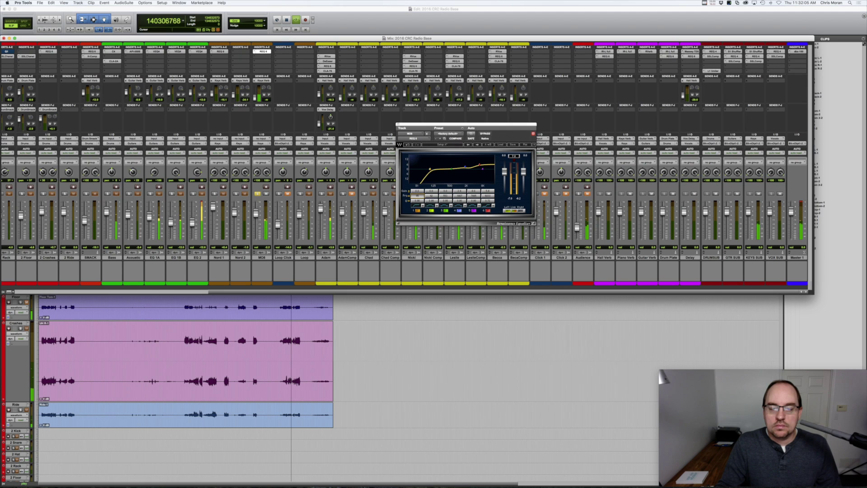
left_click_drag(446, 191, 444, 195)
left_click(256, 194)
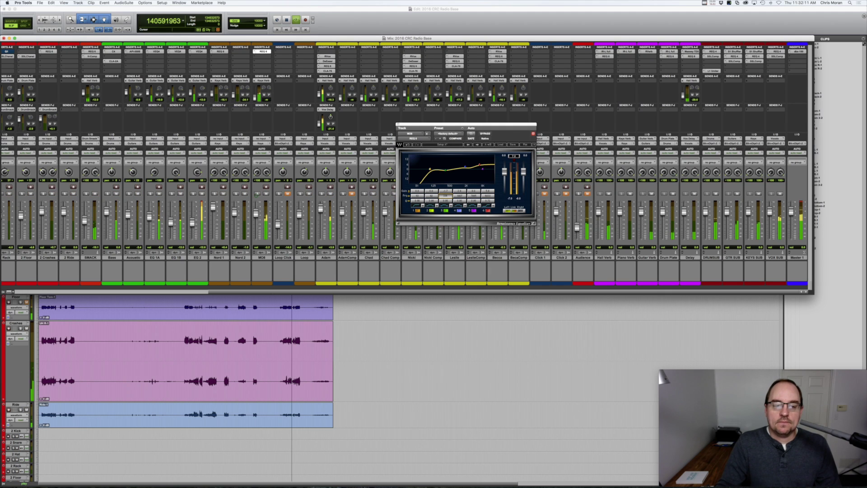
left_click(398, 124)
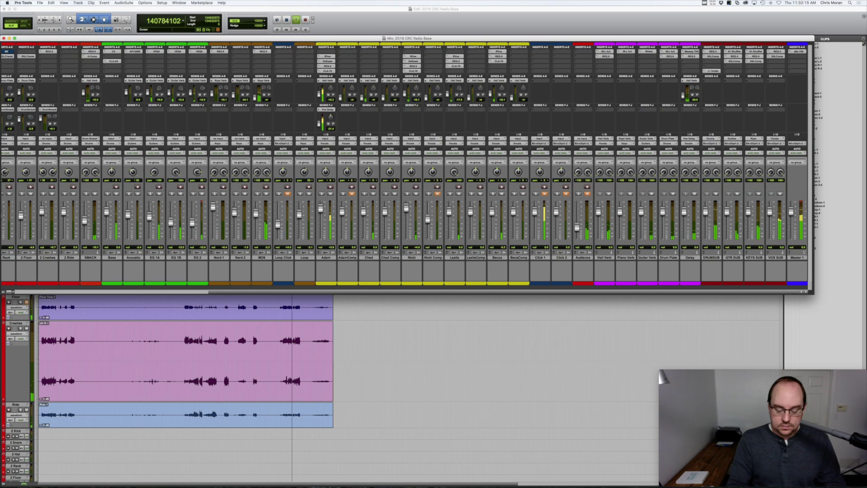
Step: Switch to the Edit window and restart playback within the first song near the session's beginning
key("super+equal")
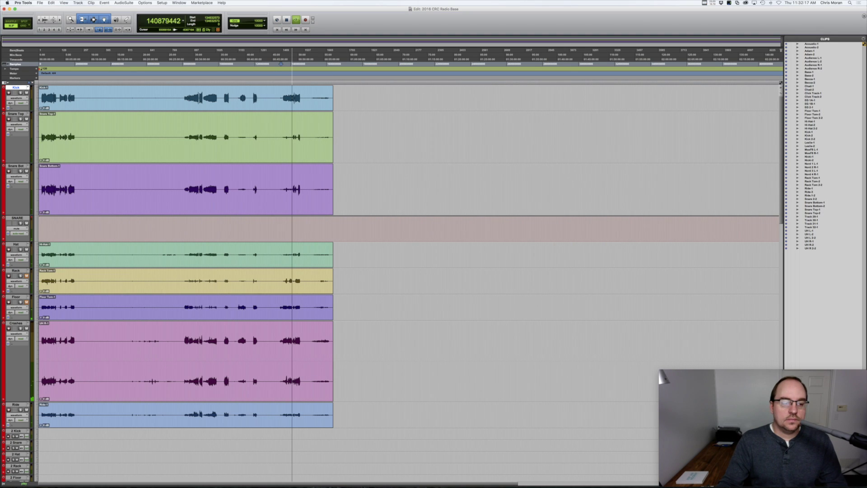
key("space")
left_click(50, 130)
key("space")
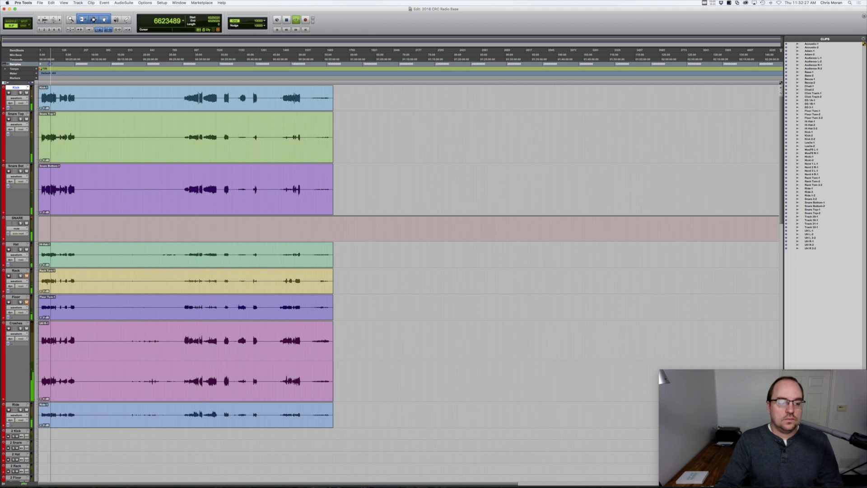
Step: Reduce the Kick through Crashes tracks to one uniform smaller height and place the edit cursor just after the first song
left_click(18, 323, "shift")
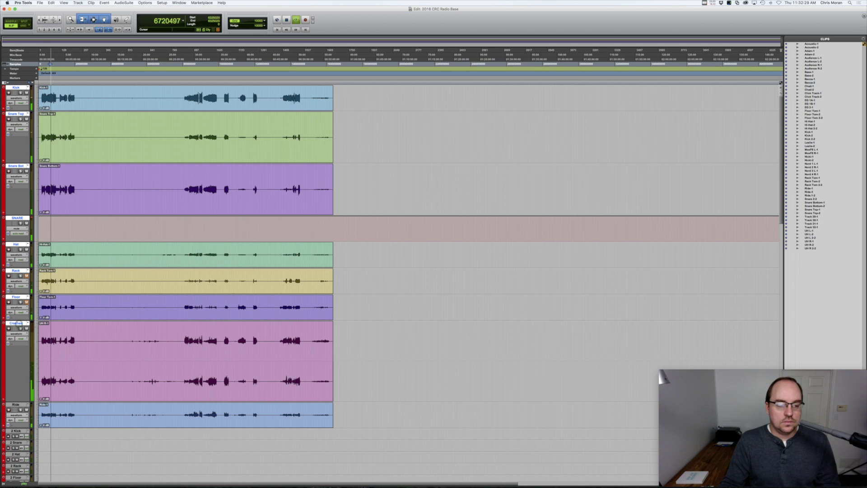
left_click(35, 325)
left_click(45, 321)
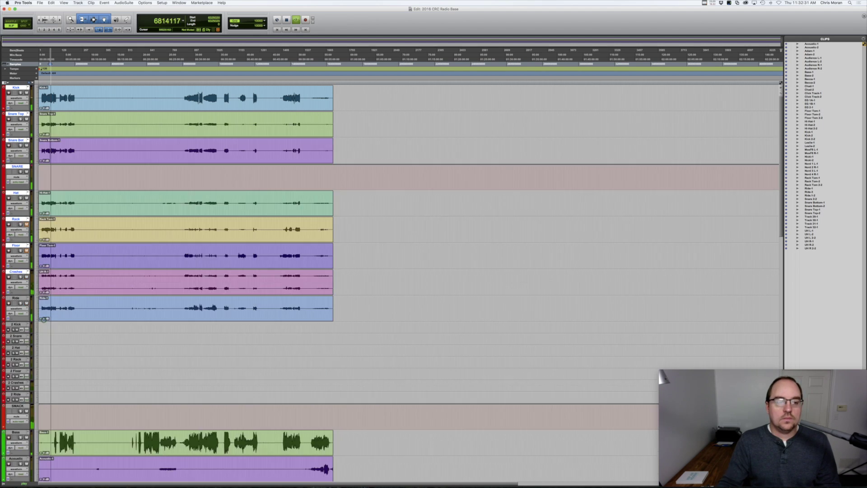
scroll(406, 271, "down", 3)
scroll(407, 271, "down", 1)
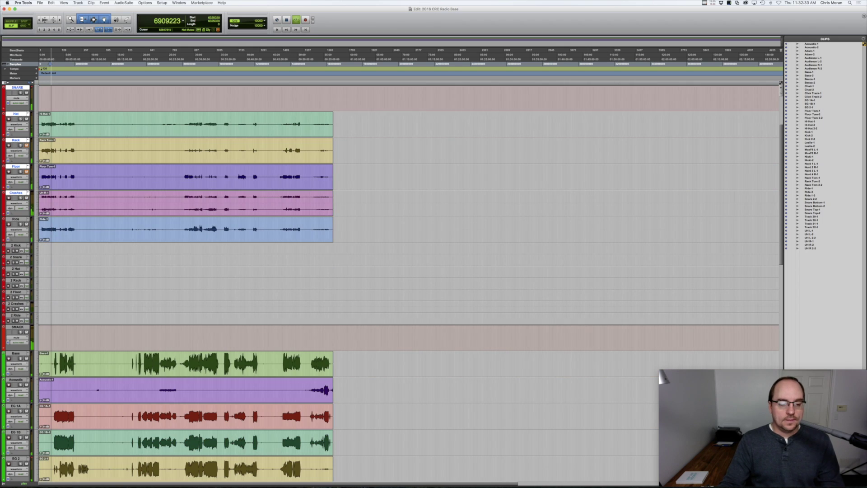
scroll(406, 203, "up", 5)
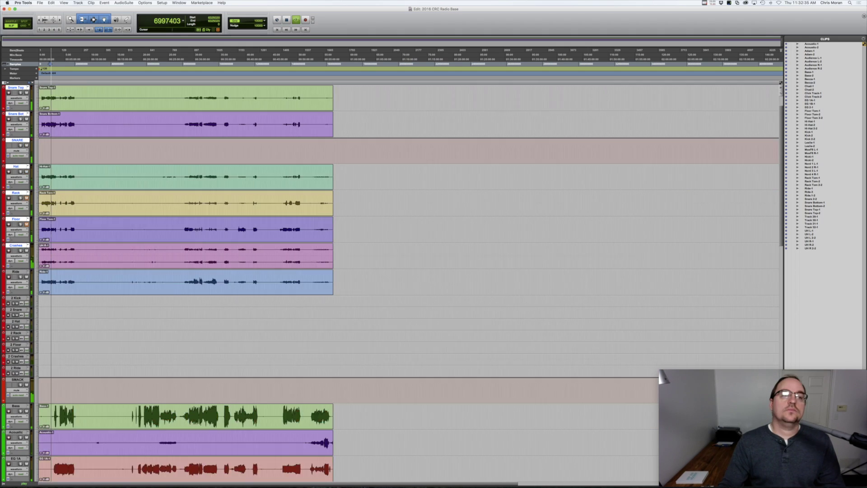
left_click(78, 179)
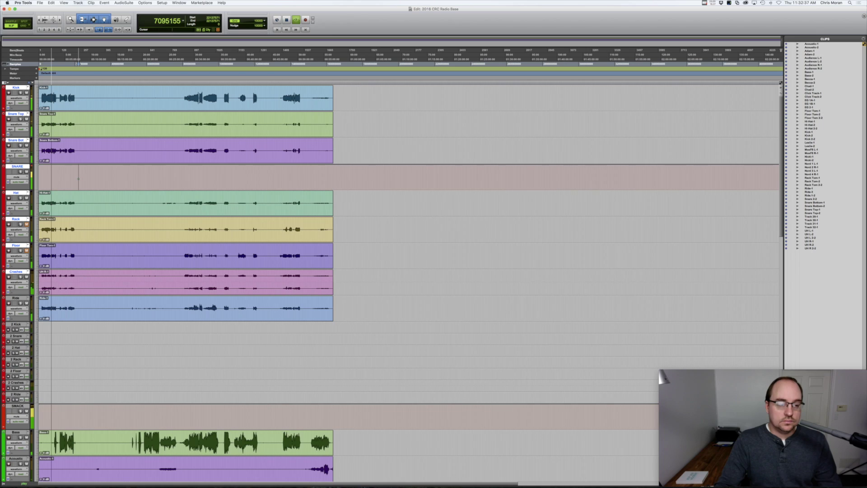
Step: Set the SNARE aux track's height to mini and stop playback
left_click(20, 141, "super")
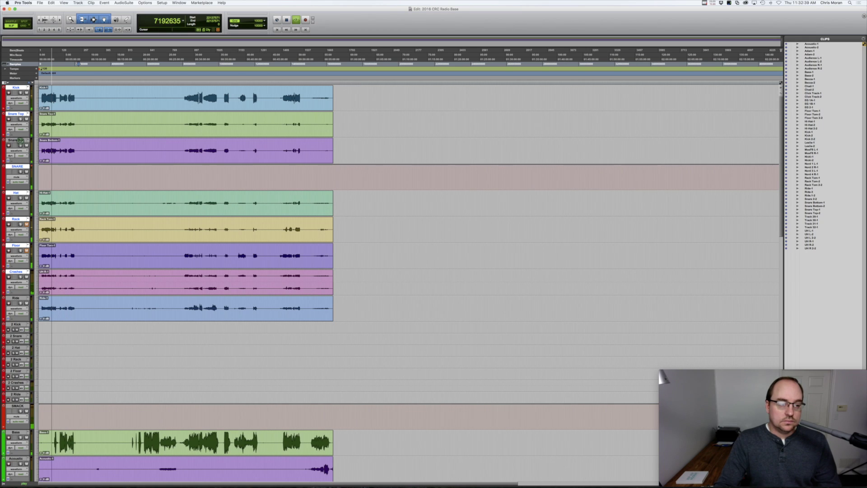
left_click(20, 140)
left_click(37, 174)
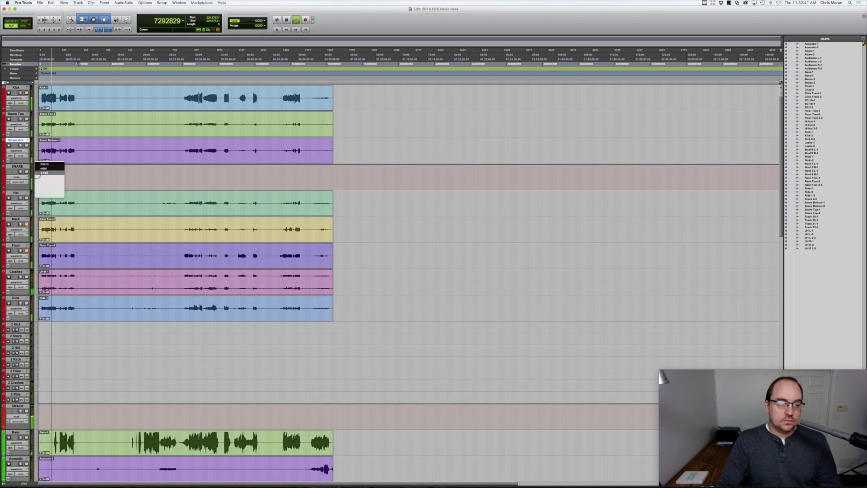
left_click(43, 169)
scroll(185, 271, "down", 5)
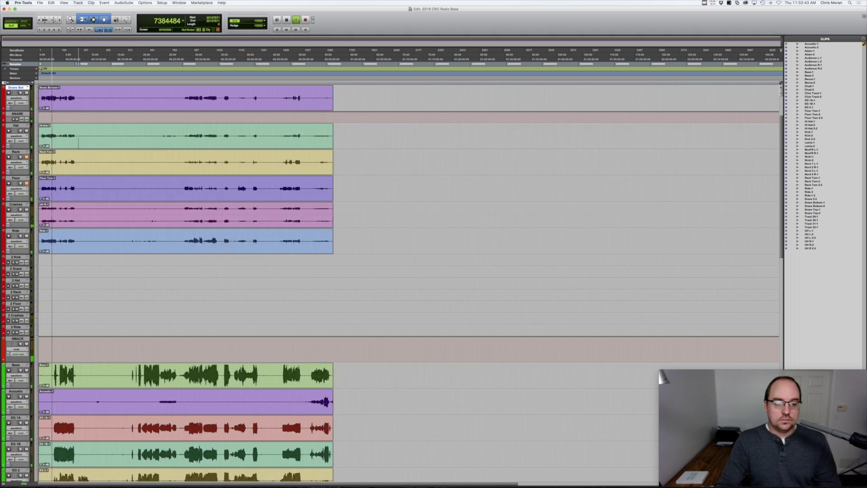
key("space")
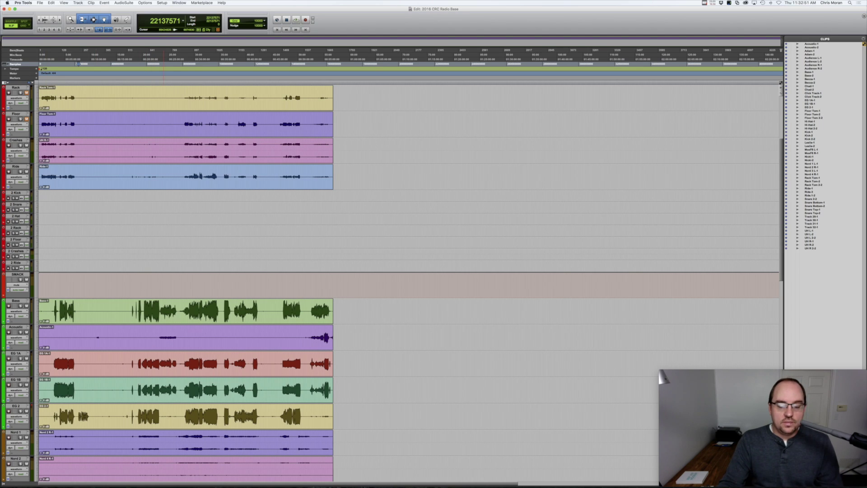
Step: Review the waveforms of the drum, bass, guitar, keyboard and vocal tracks across the whole session
scroll(406, 271, "down", 3)
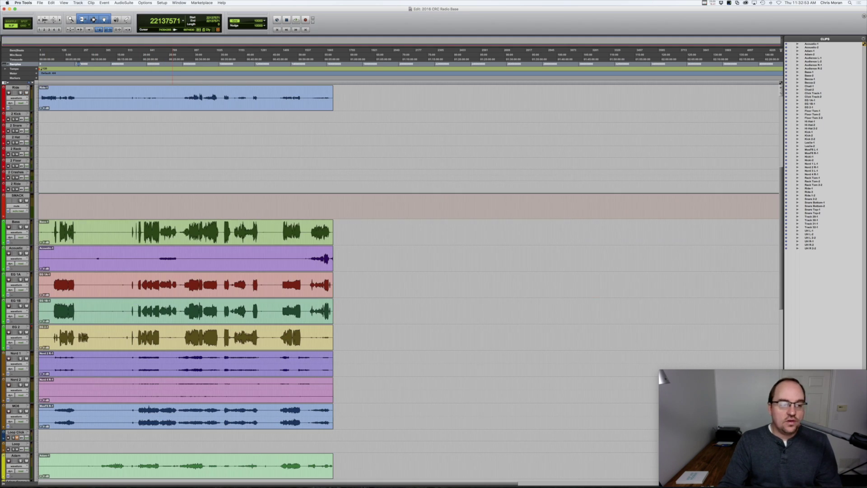
scroll(406, 279, "up", 4)
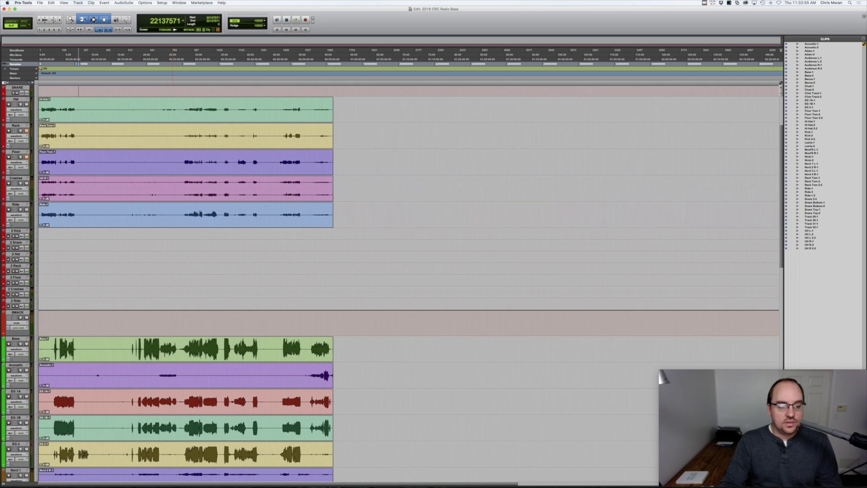
scroll(406, 280, "down", 2)
scroll(406, 271, "down", 4)
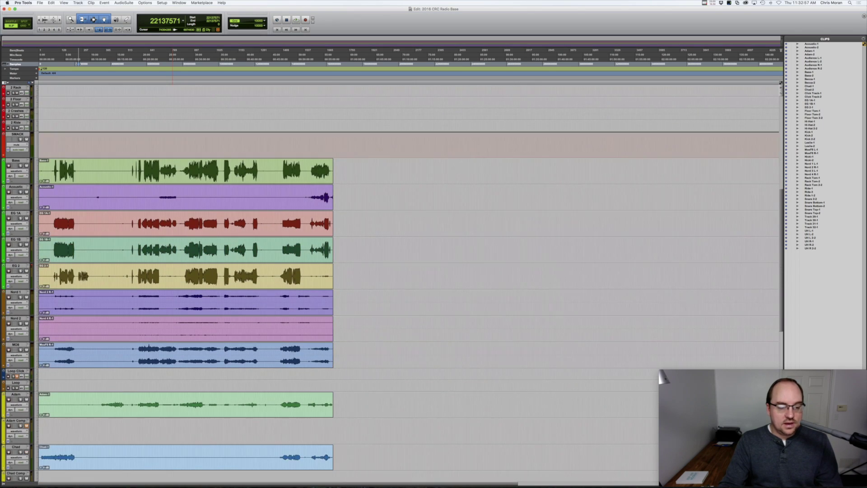
scroll(406, 270, "up", 8)
scroll(407, 271, "up", 1)
scroll(406, 271, "down", 10)
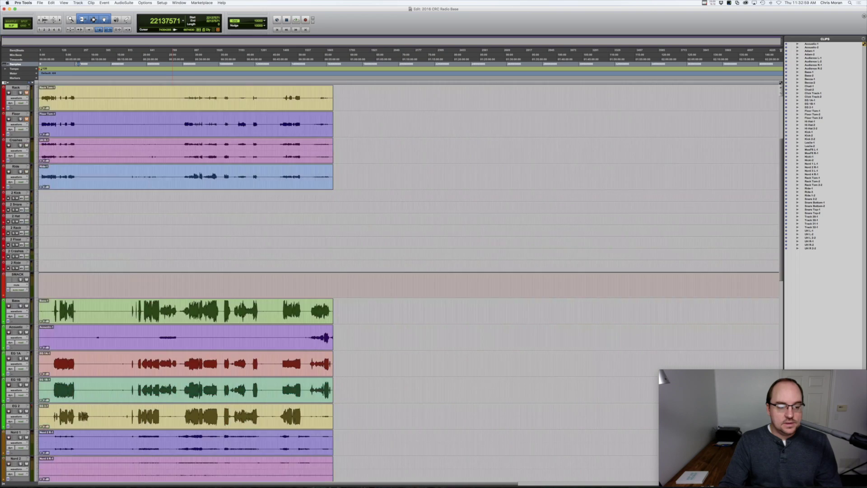
scroll(407, 271, "down", 10)
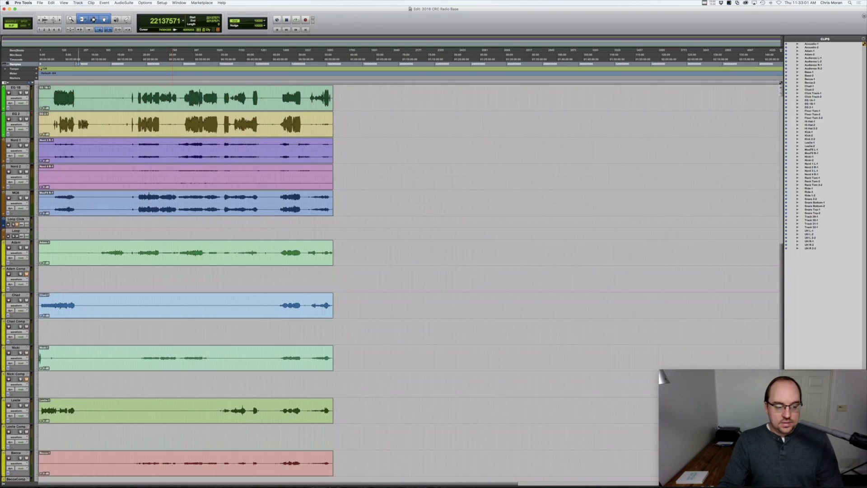
Step: Move the Click 1 and Click 2 tracks together up to sit between the 2 Ride and SMACK tracks
scroll(406, 271, "down", 4)
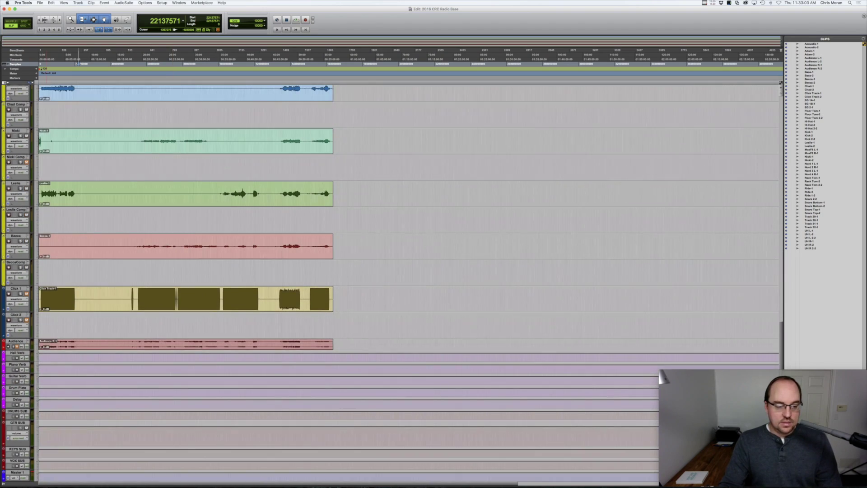
left_click(18, 288)
left_click(17, 314, "shift")
mouse_move(17, 315)
left_mouse_down()
mouse_move(17, 91)
mouse_move(18, 319)
left_mouse_up()
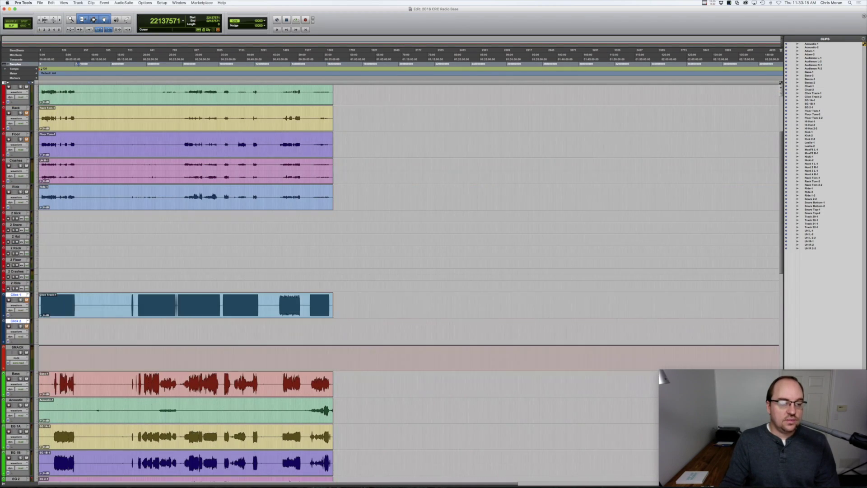
Step: Set the height of the 2 Kick through 2 Ride tracks to medium, leaving only the Ride track selected
left_click(17, 213)
left_click(23, 282, "shift")
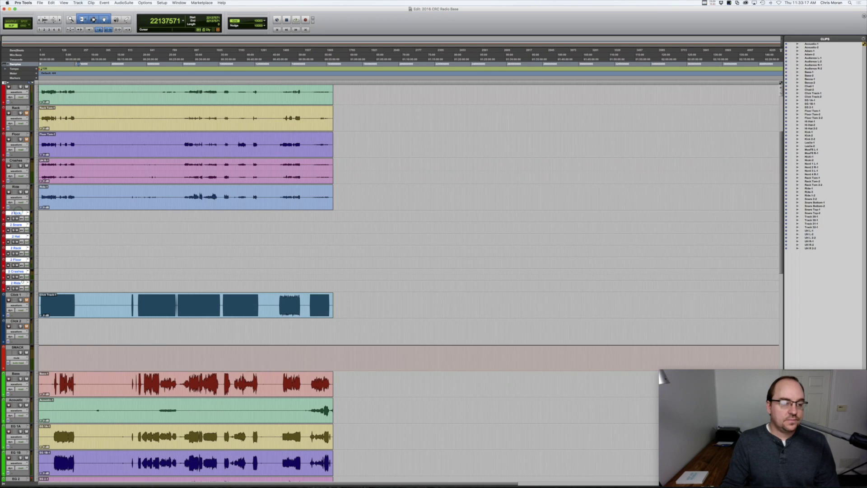
left_click(36, 218)
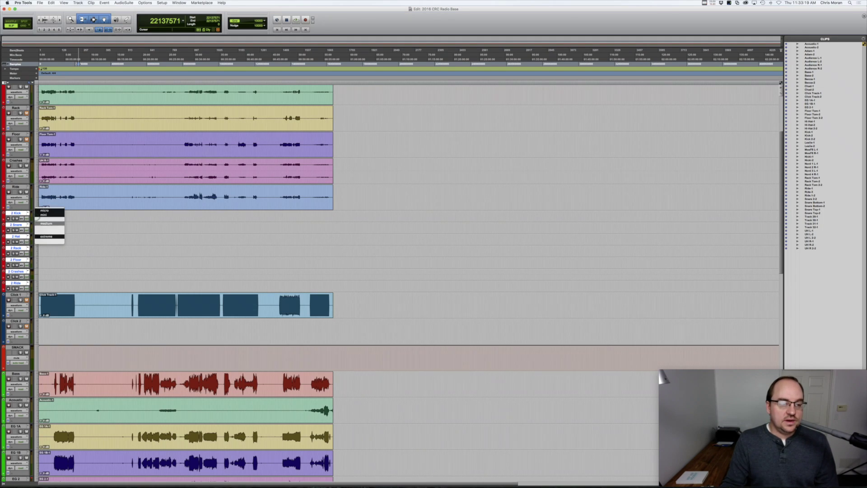
left_click(46, 223)
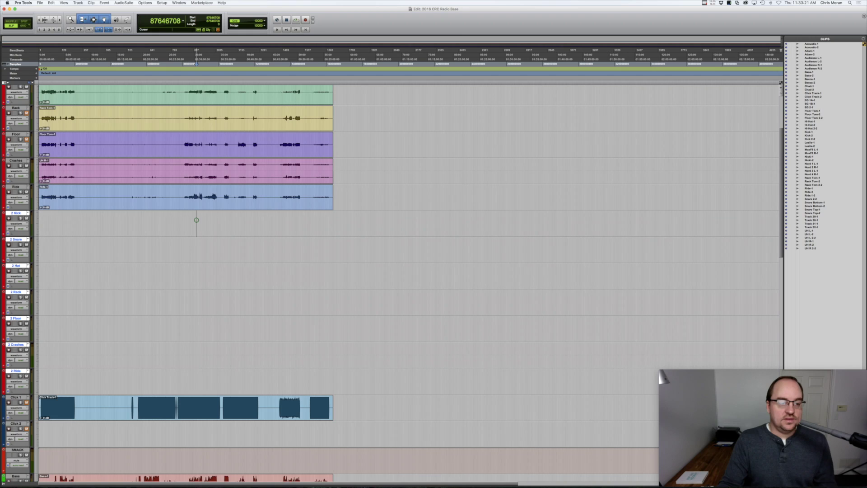
left_click(16, 186)
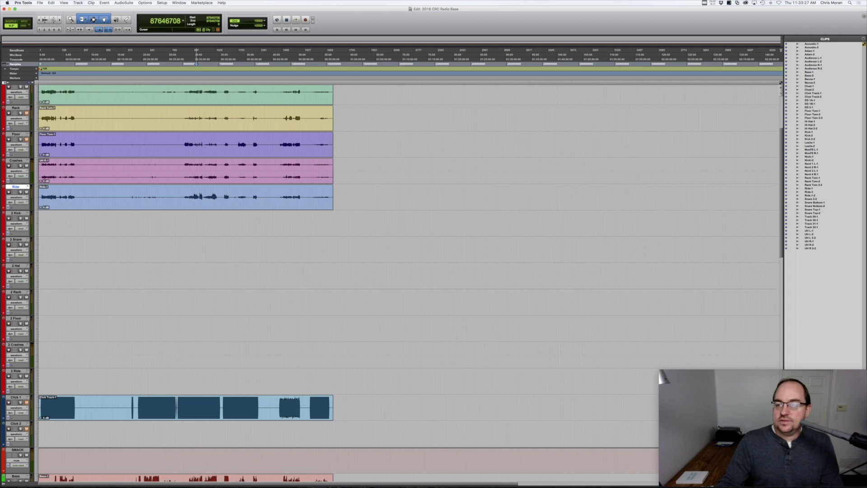
Step: Place the Click Track-2 clip on Click 2 and the Kick 2-2 clip on 2 Kick, both at the session start
left_click(821, 96)
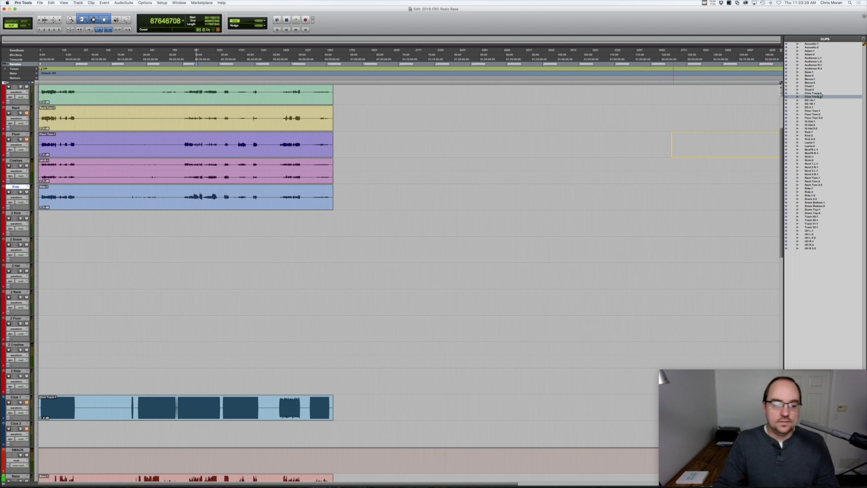
left_click_drag(194, 302, 39, 434)
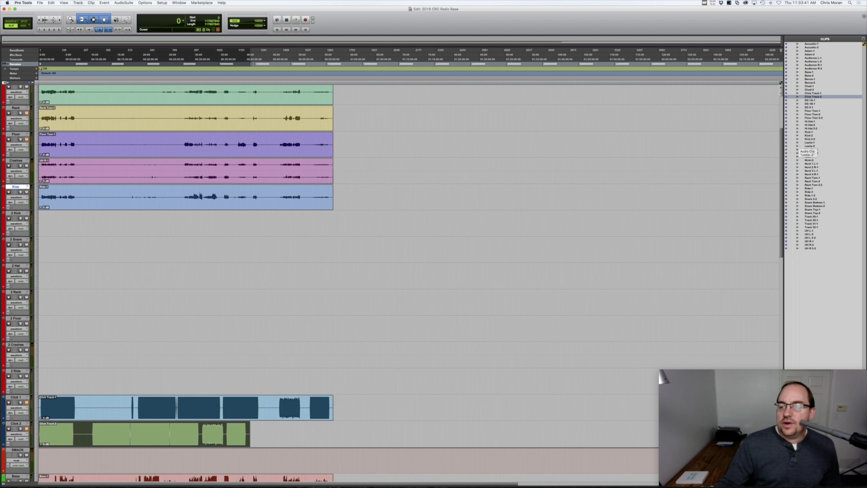
left_click(809, 139)
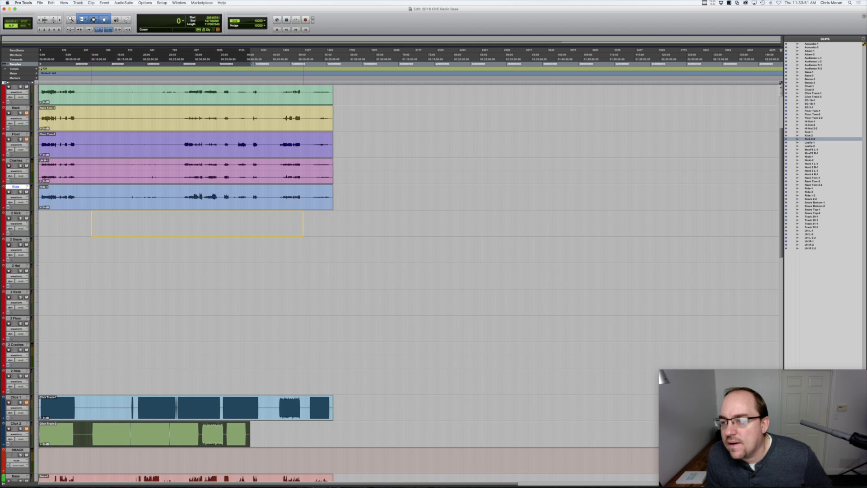
left_click_drag(91, 223, 40, 224)
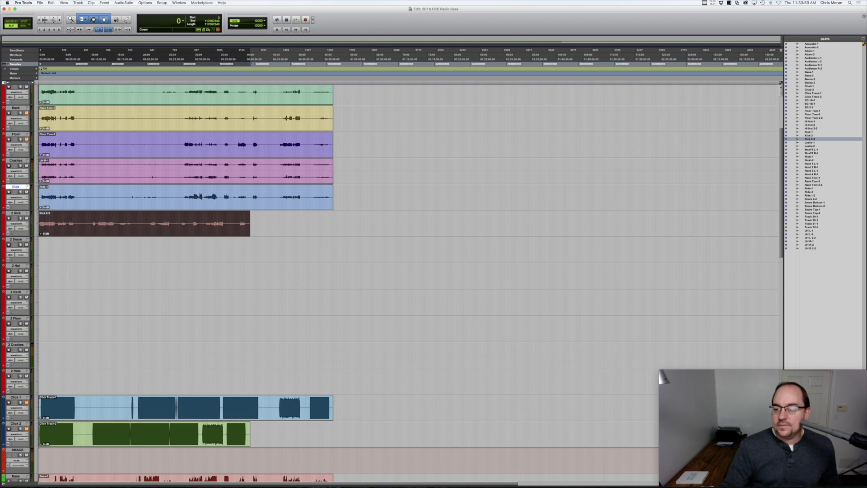
Step: Place the Snare 2-2, Hi-Hat 2-2 and Rack Tom 2-2 clips on the 2 Snare, 2 Hat and 2 Rack tracks at the session start
left_click_drag(811, 199, 40, 249)
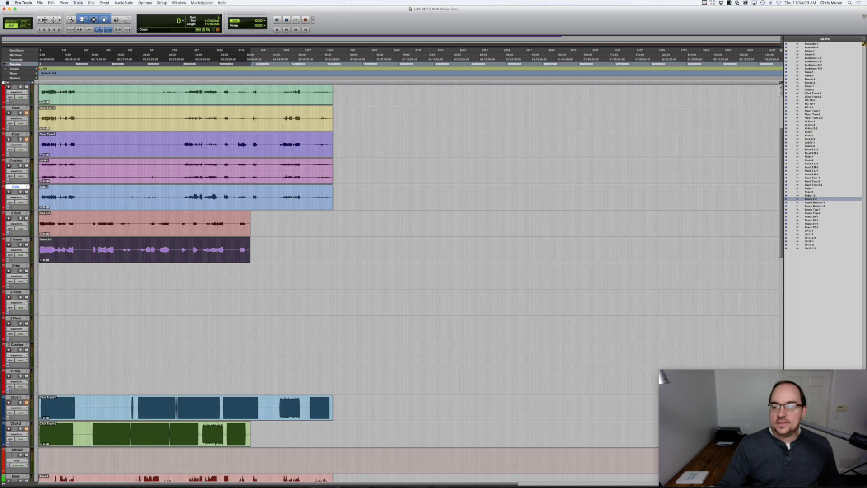
left_click_drag(811, 129, 41, 276)
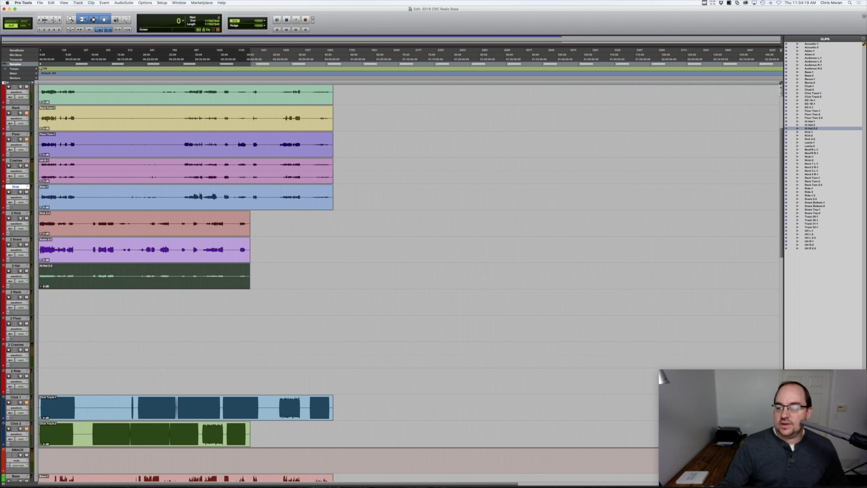
left_click_drag(813, 184, 42, 303)
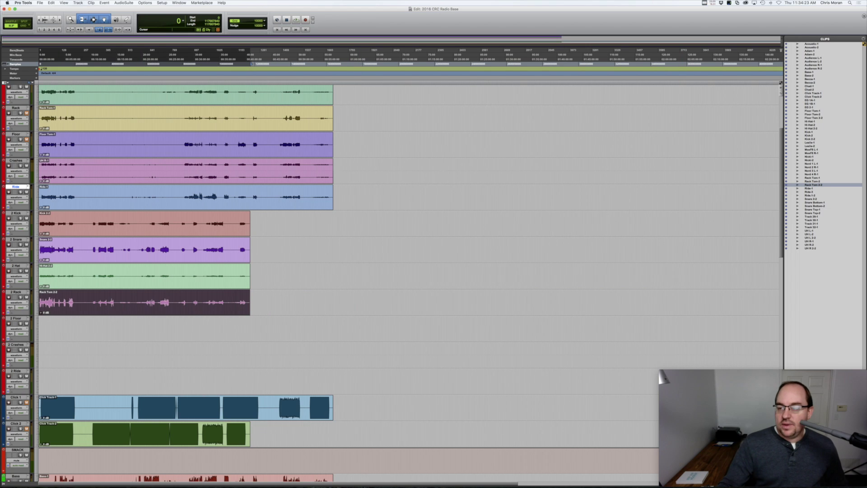
Step: Place Floor Tom-2, the OH L 2-2 and OH R 2-2 pair, and Ride-2 on the 2 Floor, 2 Crashes and 2 Ride tracks at the session start
left_click_drag(813, 114, 41, 329)
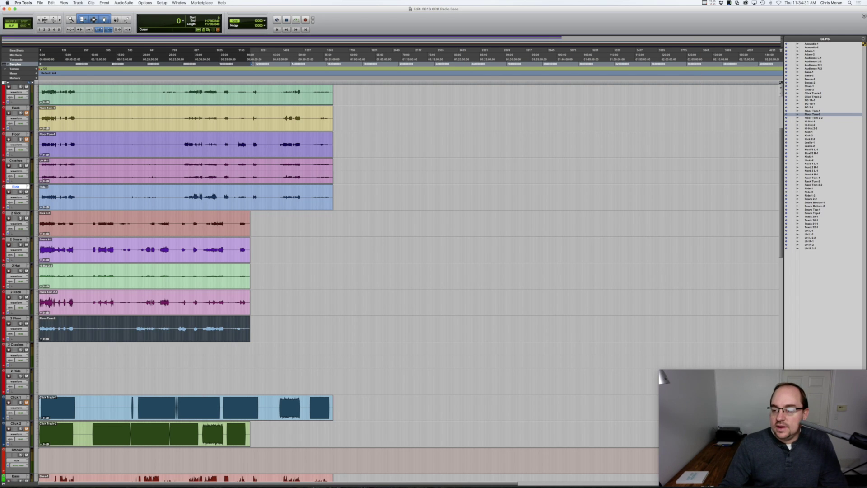
left_click(816, 237)
left_click(817, 248, "super")
left_click_drag(817, 248, 40, 348)
left_click(818, 199)
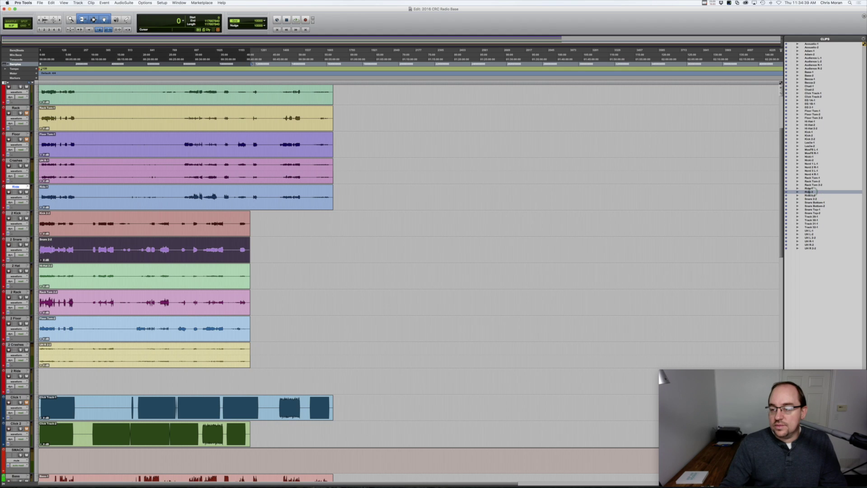
left_click_drag(810, 192, 40, 381)
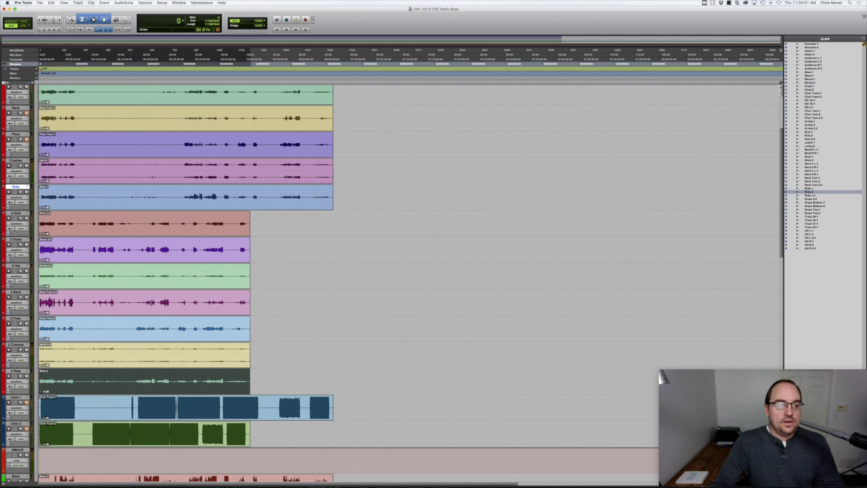
Step: Compare the first and second drum sets' timing, then set the main counter to minutes and seconds
left_click(59, 20)
left_click(59, 20)
left_click(60, 20)
left_click(59, 20)
scroll(276, 253, "right", 2)
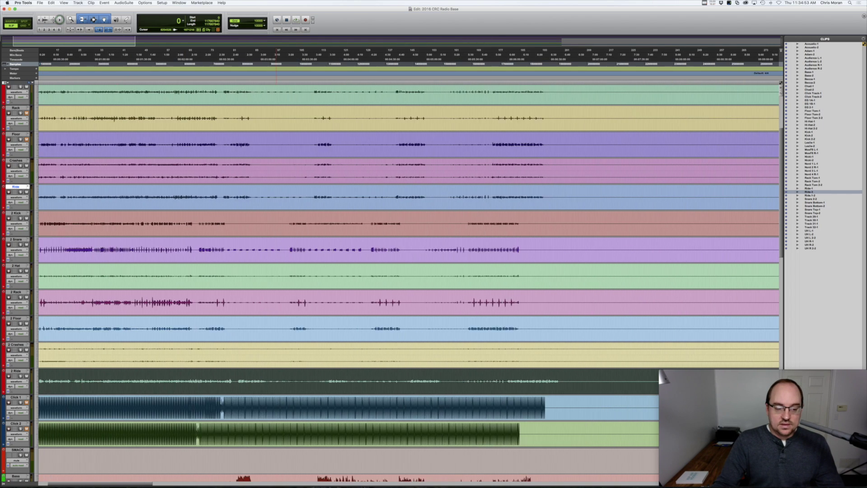
scroll(276, 253, "right", 15)
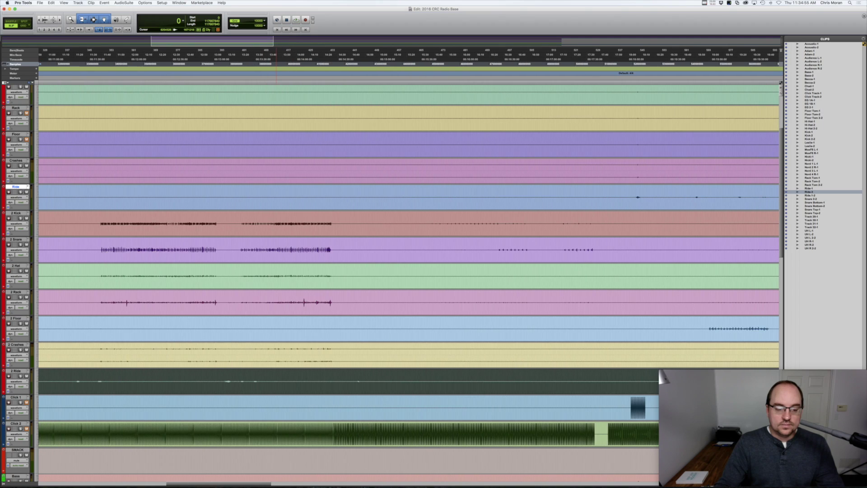
scroll(276, 253, "left", 20)
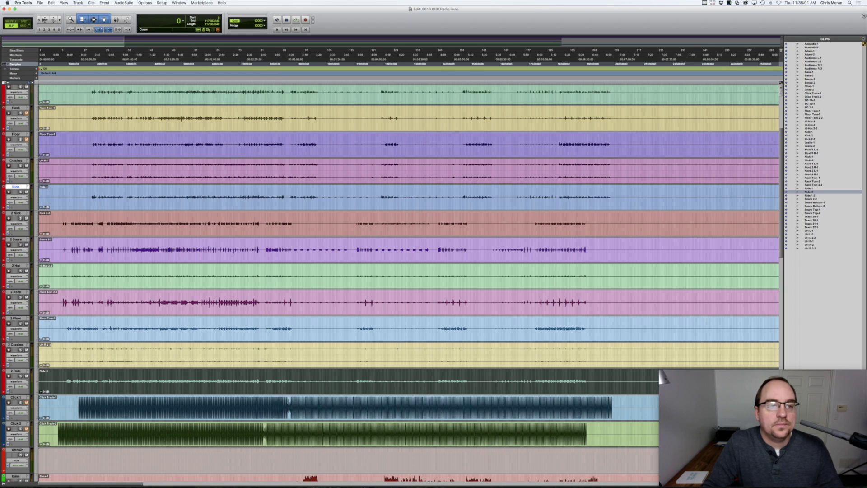
left_click(183, 20)
left_click(198, 8)
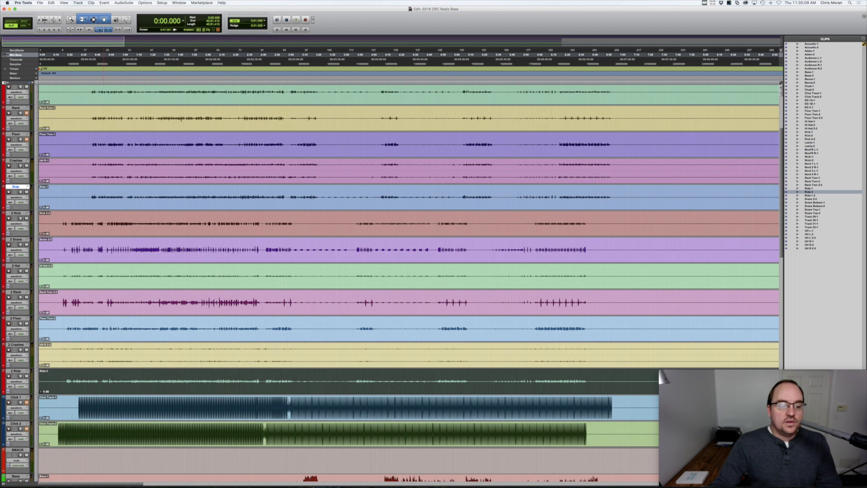
Step: Examine how the two click tracks and the second drum set line up with the bass, guitar and keyboard waveforms
scroll(408, 280, "down", 5)
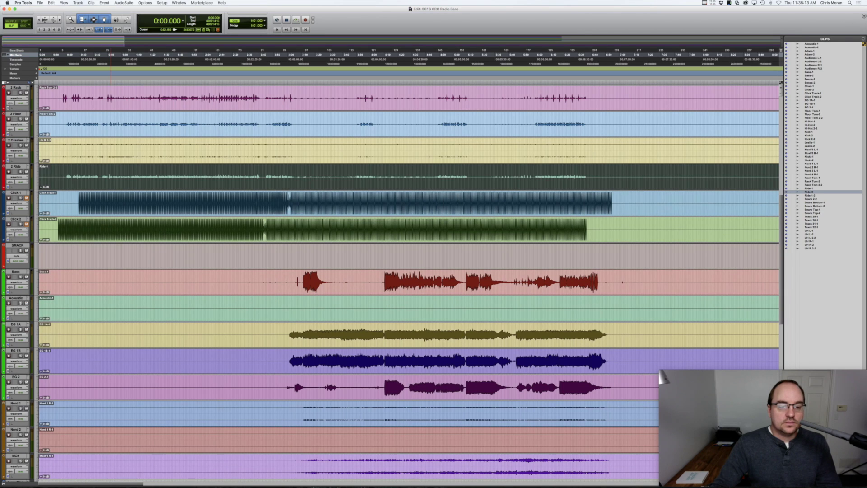
scroll(409, 280, "down", 2)
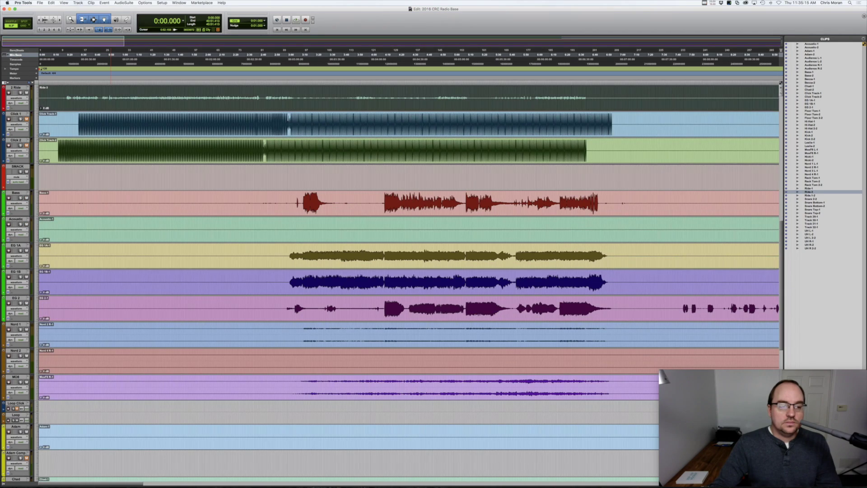
scroll(409, 280, "up", 5)
scroll(409, 280, "down", 2)
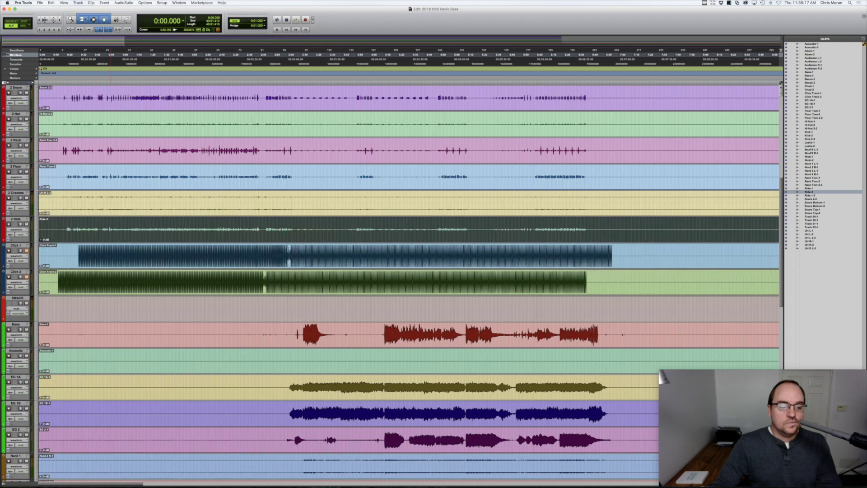
scroll(409, 279, "down", 2)
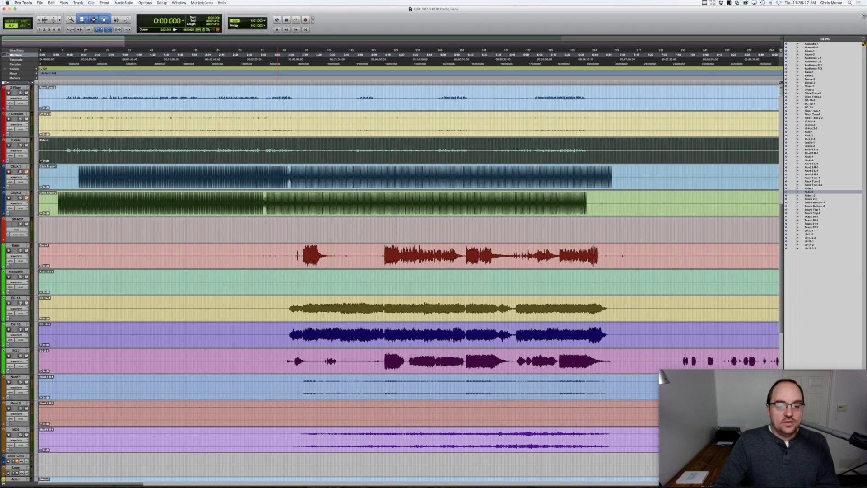
left_click(277, 209)
scroll(277, 209, "up", 5)
left_click(288, 262)
left_click(290, 233)
key("p")
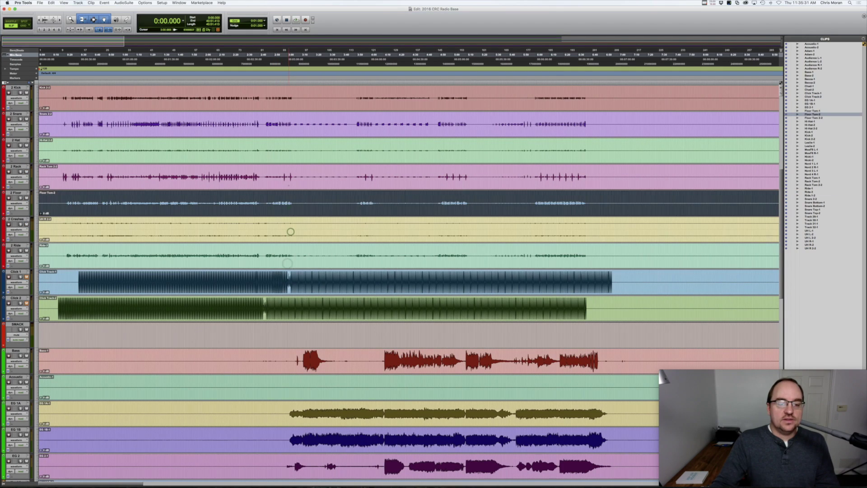
key("p")
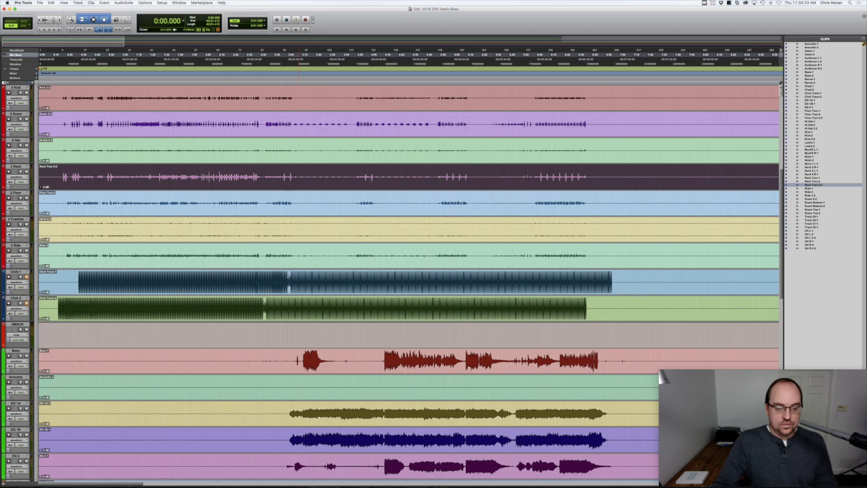
Step: Select the Click Track-2 clip together with all clips on the 2 Kick through 2 Ride tracks
left_click(317, 316)
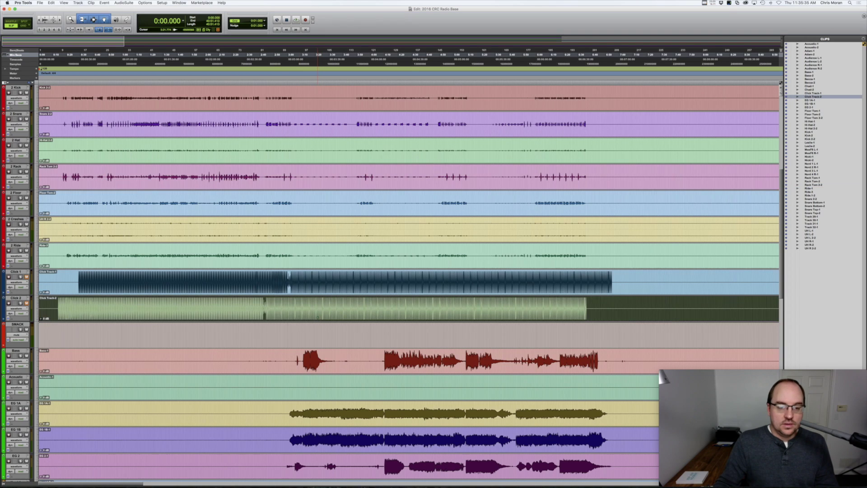
left_click(285, 259, "shift")
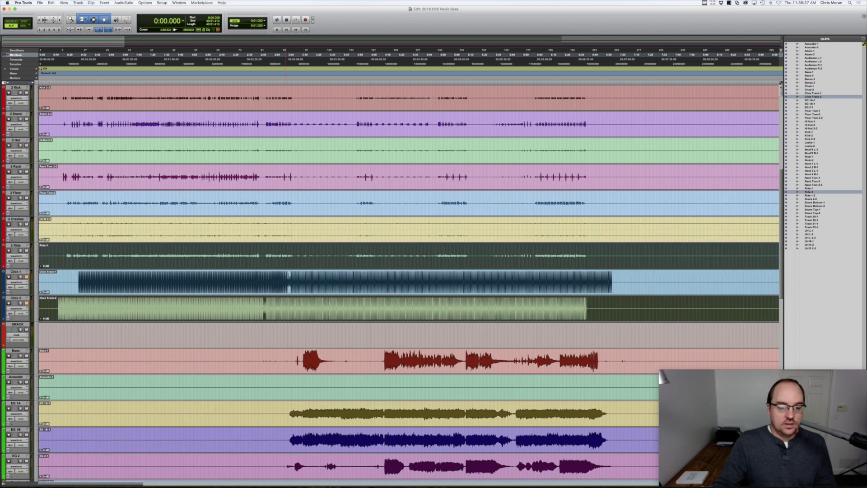
left_click(287, 234, "shift")
left_click(288, 210, "shift")
left_click(294, 185, "shift")
left_click(291, 158, "shift")
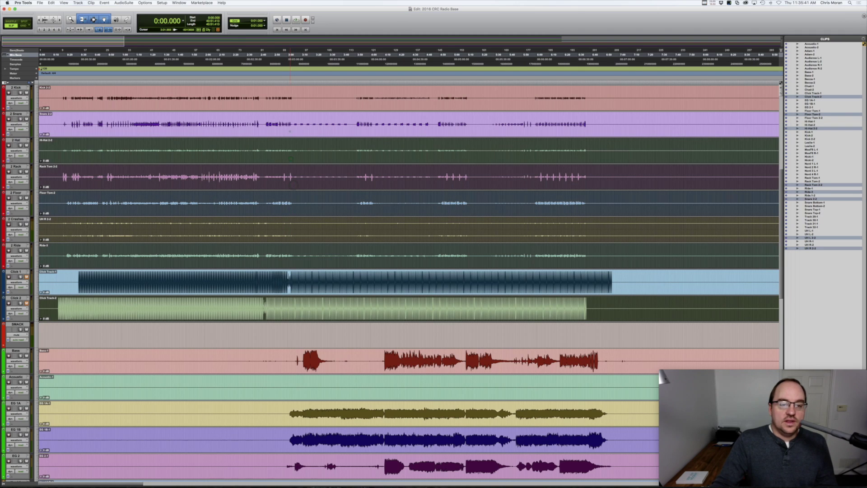
left_click(291, 132, "shift")
left_click(296, 104, "shift")
scroll(297, 104, "up", 3)
scroll(296, 104, "down", 3)
mouse_move(297, 105)
left_mouse_down()
mouse_move(301, 118)
mouse_move(299, 105)
left_mouse_up()
scroll(289, 109, "down", 2)
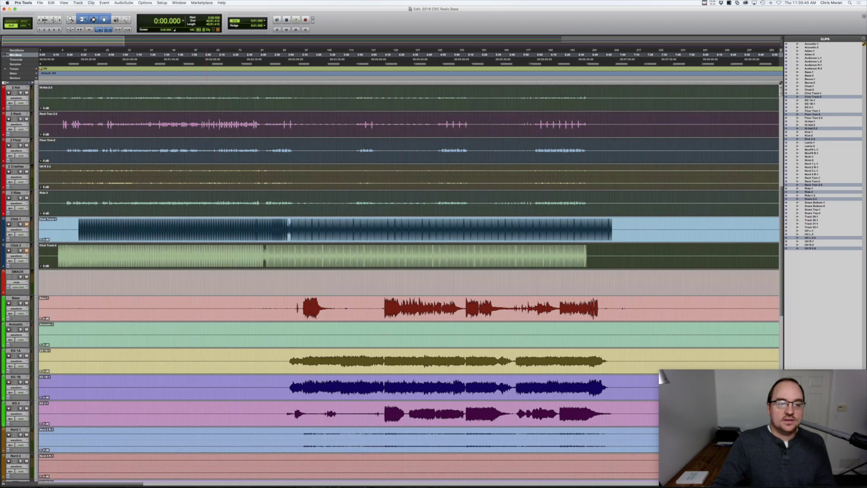
Step: Shift the selected second-set drum and click clips to start at 0:17.690, roughly lining up the Click 2 count-in with Click 1's
key("super+]")
key("super+]")
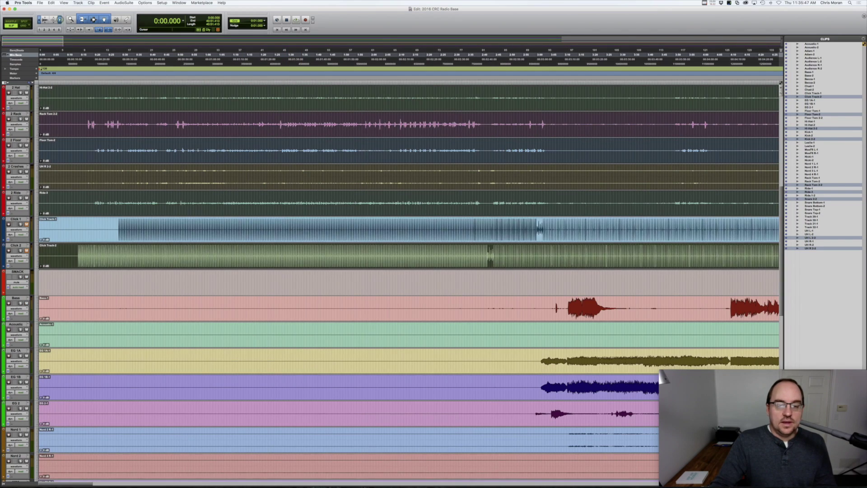
scroll(296, 135, "right", 4)
scroll(409, 239, "right", 10)
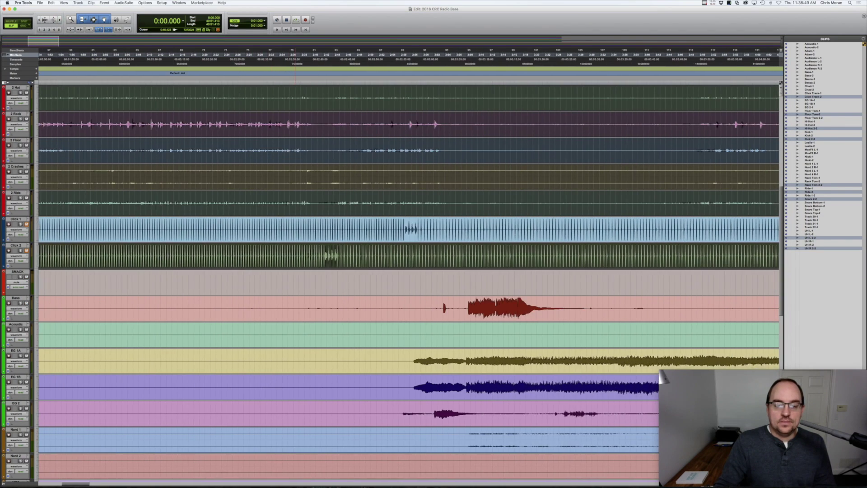
scroll(409, 239, "left", 10)
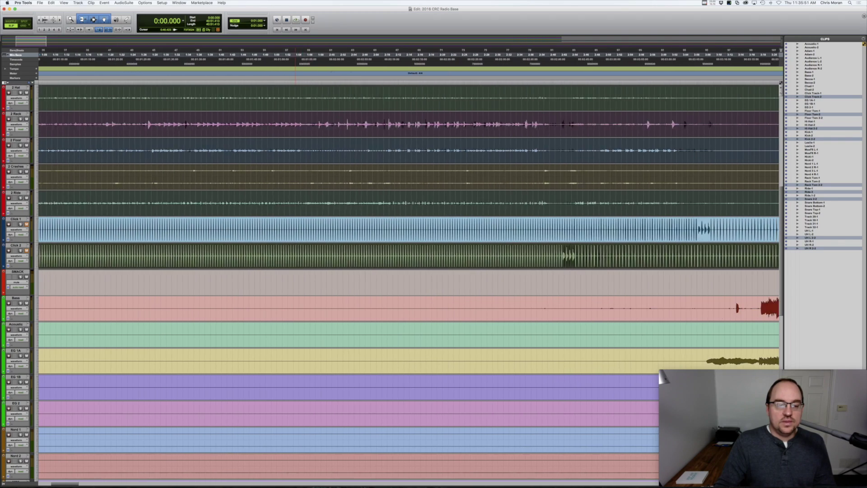
scroll(409, 239, "right", 10)
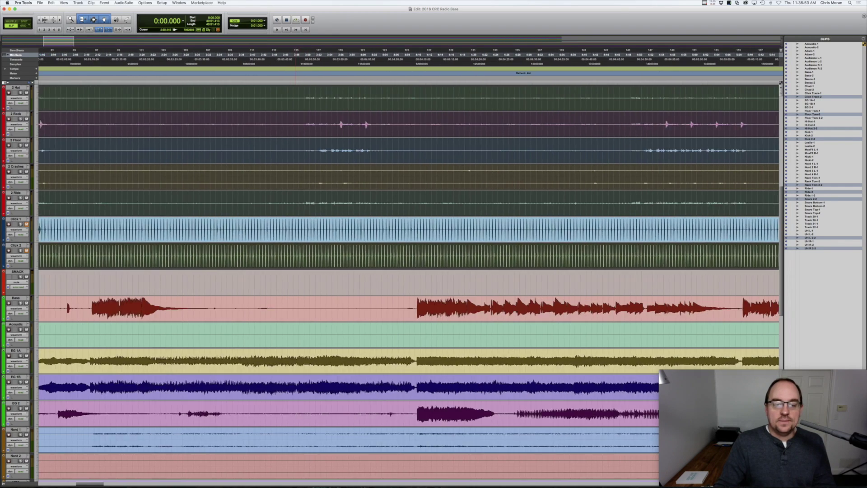
scroll(409, 239, "left", 5)
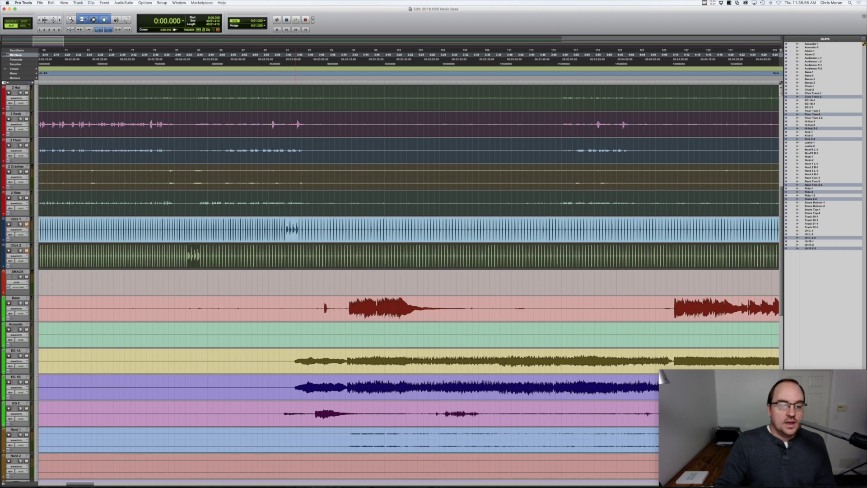
left_click(59, 19)
left_click(60, 19)
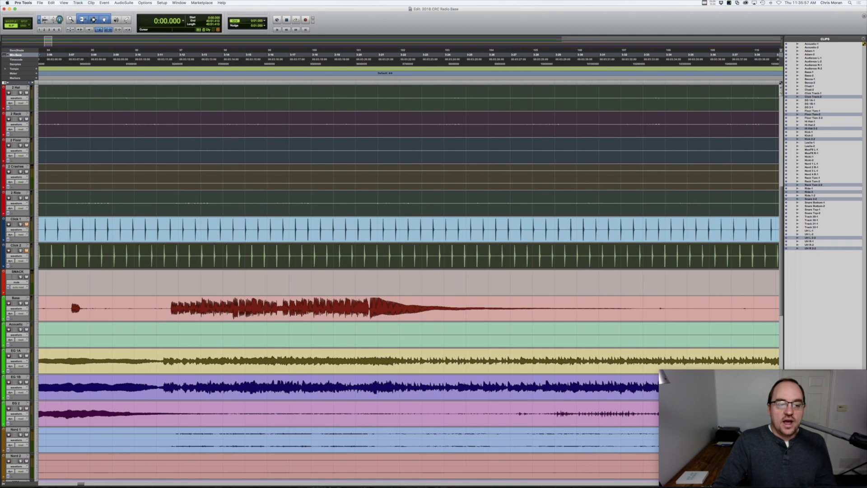
left_click(59, 19)
scroll(227, 259, "left", 10)
scroll(409, 233, "left", 10)
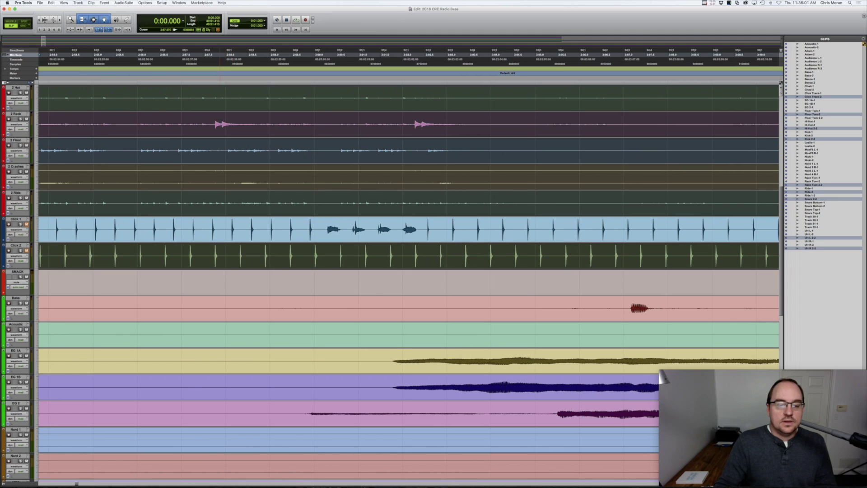
left_click_drag(238, 263, 398, 263)
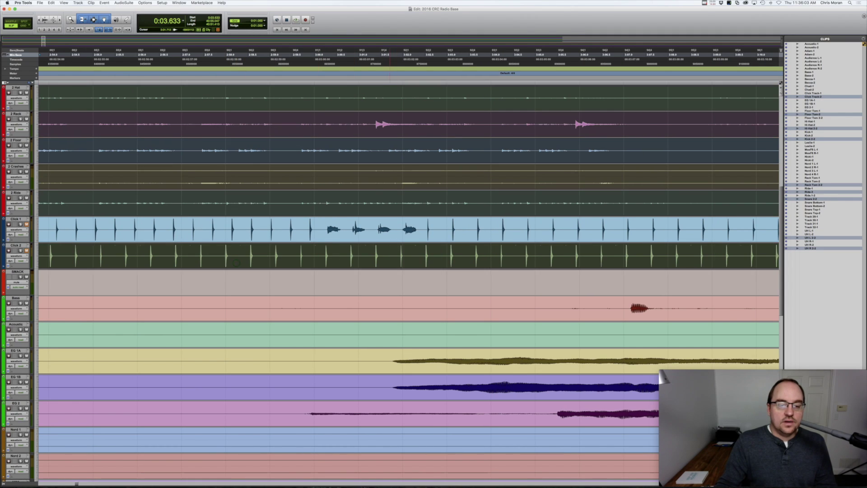
left_click_drag(263, 260, 378, 259)
left_click_drag(316, 259, 394, 259)
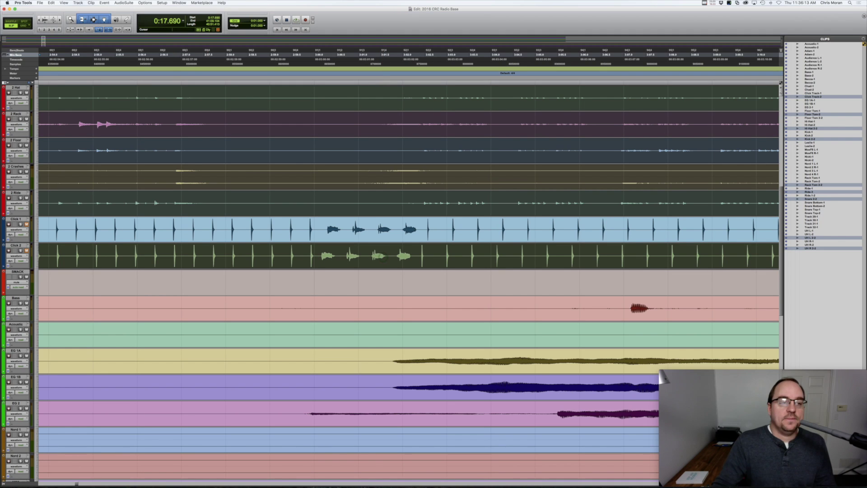
Step: Move the selected clips to start at 0:17.825, bringing the last count-in word on Click 2 under its match on Click 1
left_click(60, 20)
left_click(60, 20)
left_click(60, 20)
left_click(60, 20)
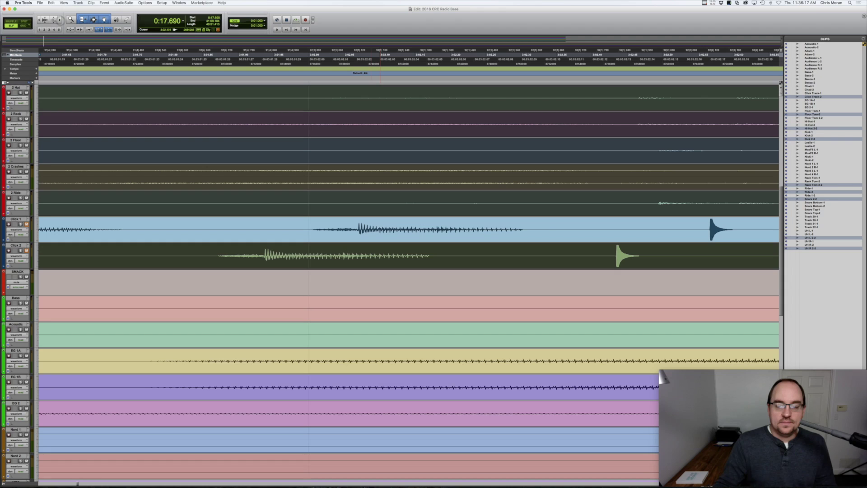
left_click_drag(318, 261, 423, 260)
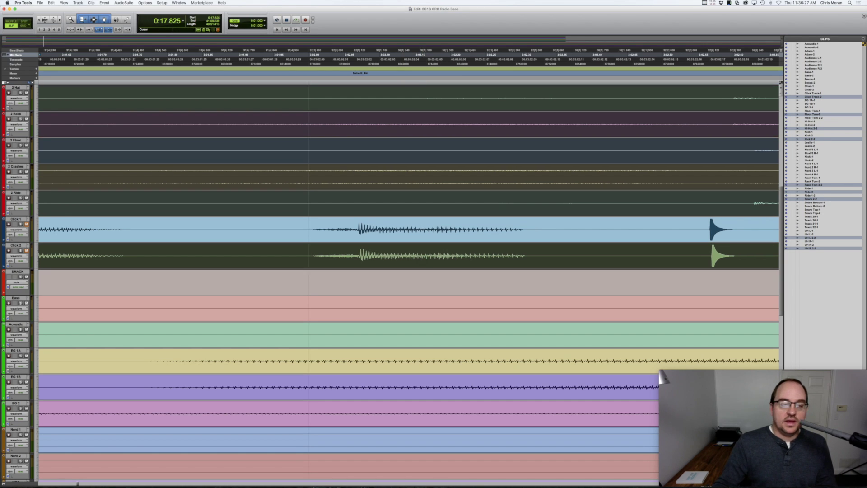
Step: Fine-tune the selected clips to start at 0:17.823, matching the Click 2 waveform peaks to those on Click 1
left_click(61, 20)
left_click(60, 19)
left_click(61, 20)
scroll(210, 244, "left", 10)
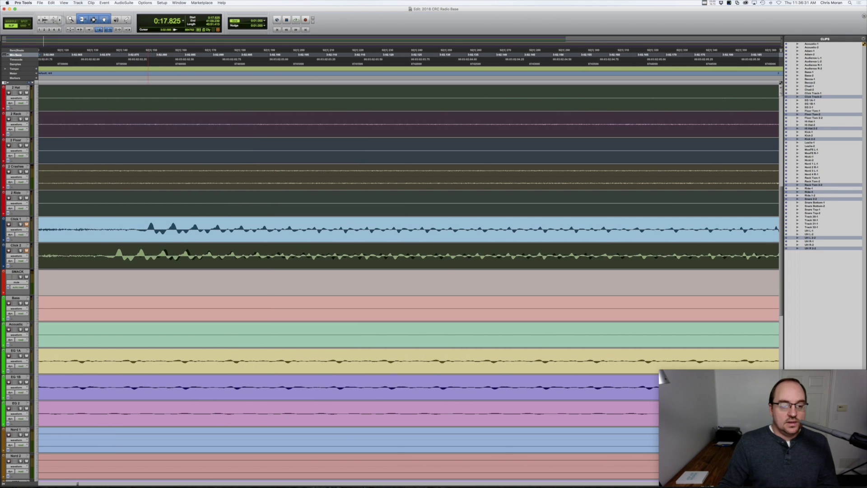
left_click_drag(272, 264, 268, 263)
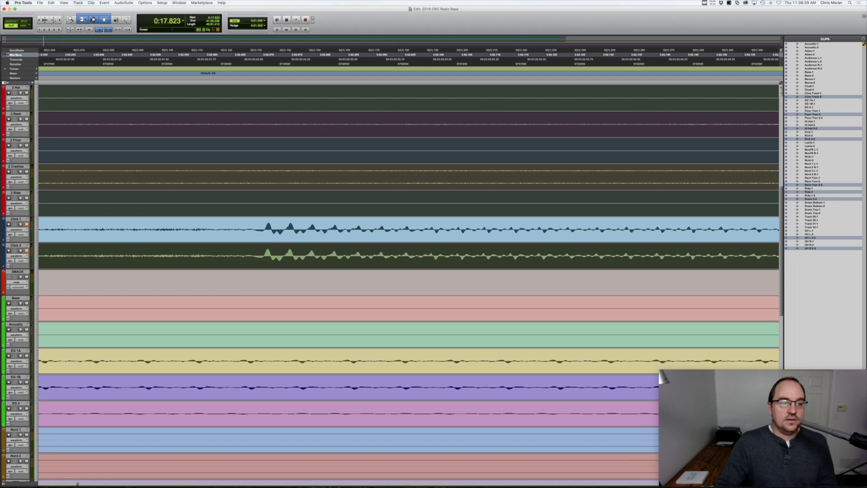
left_click(59, 20)
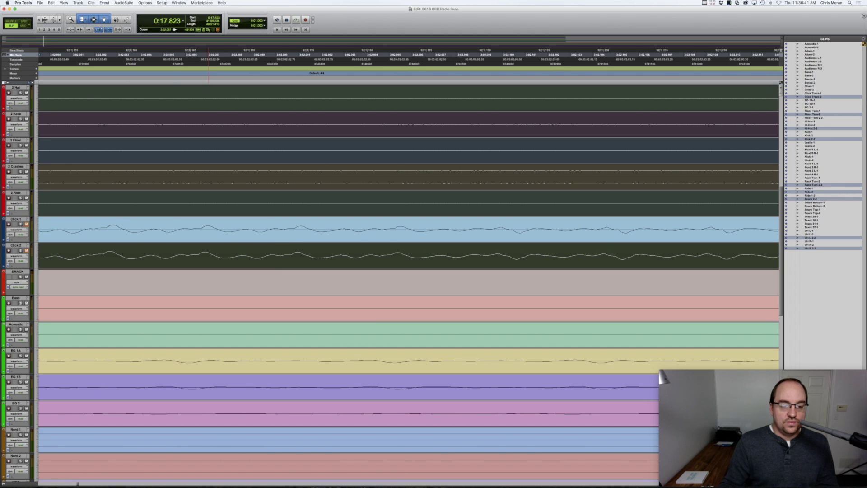